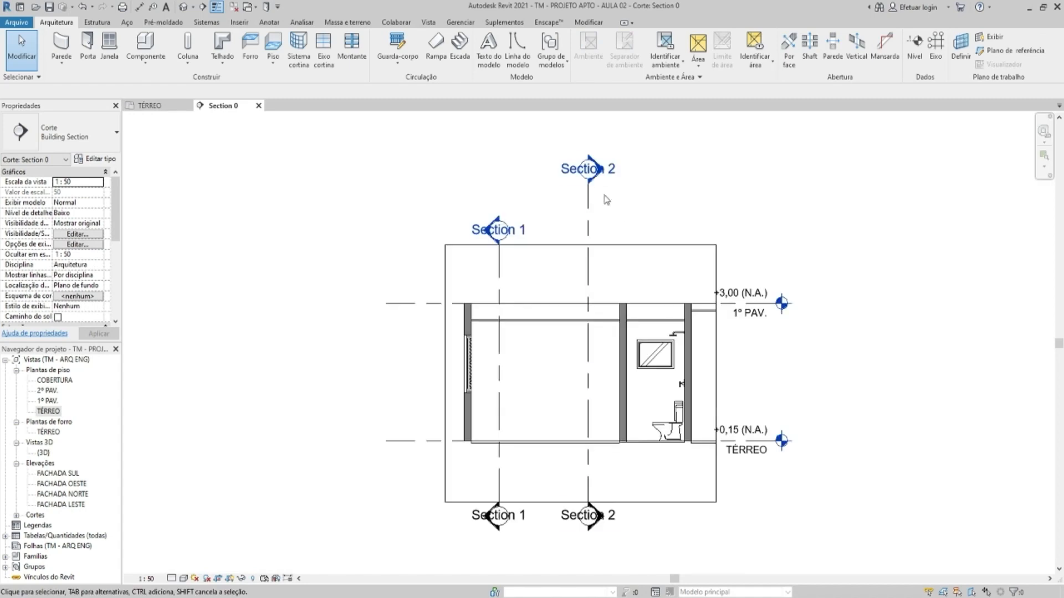
{"action": "left_click", "coordinate": [465, 315]}
{"action": "middle_click_drag", "start_coordinate": [466, 315], "coordinate": [425, 270]}
{"action": "key", "text": "Escape"}
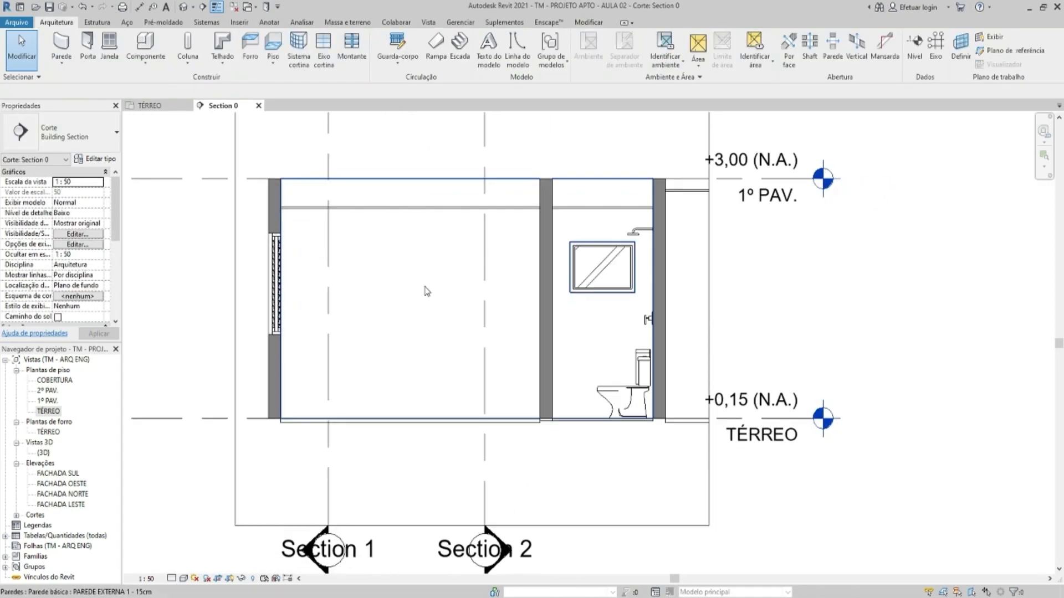
{"action": "middle_click_drag", "start_coordinate": [417, 281], "coordinate": [394, 338]}
{"action": "scroll", "coordinate": [395, 338], "scroll_direction": "down", "scroll_amount": 1}
Open the TÉRREO floor plan and place a camera inside the Home Office near its door, aimed toward the window wall
{"action": "double_click", "coordinate": [50, 412]}
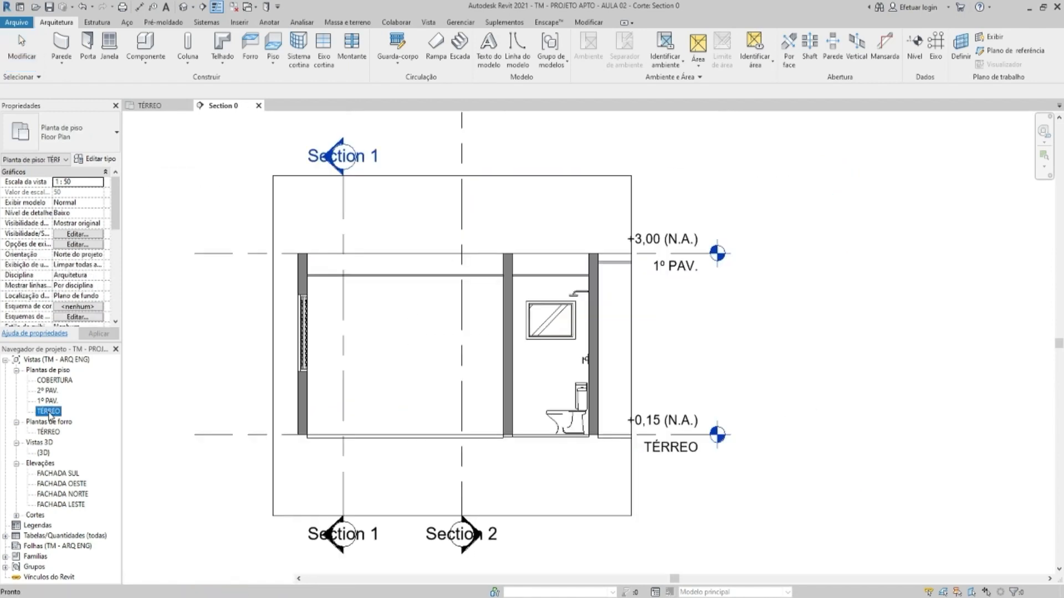
{"action": "middle_click_drag", "start_coordinate": [577, 260], "coordinate": [542, 255]}
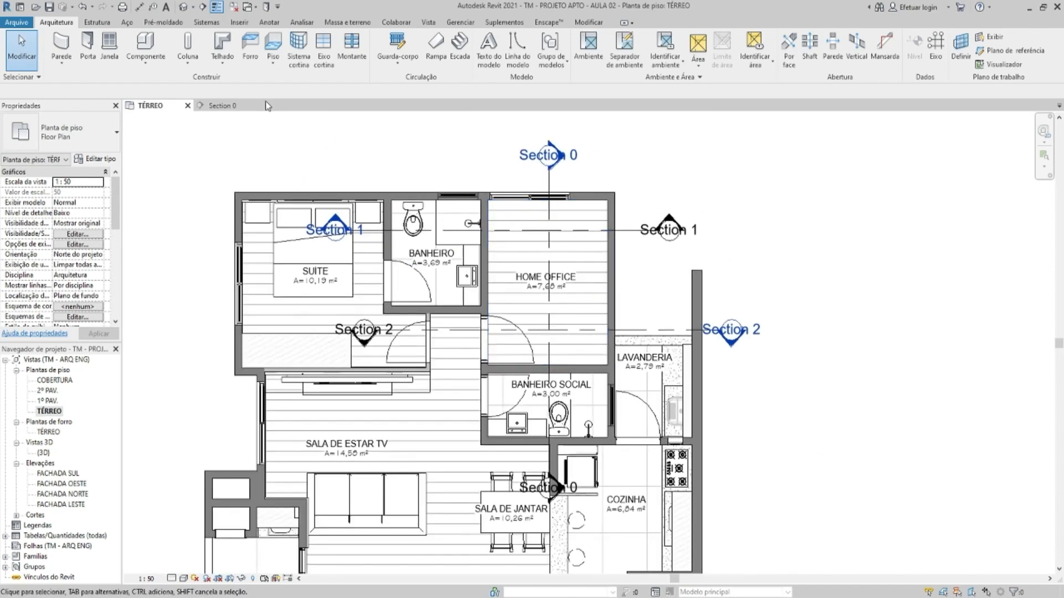
{"action": "left_click", "coordinate": [193, 7]}
{"action": "left_click", "coordinate": [210, 32]}
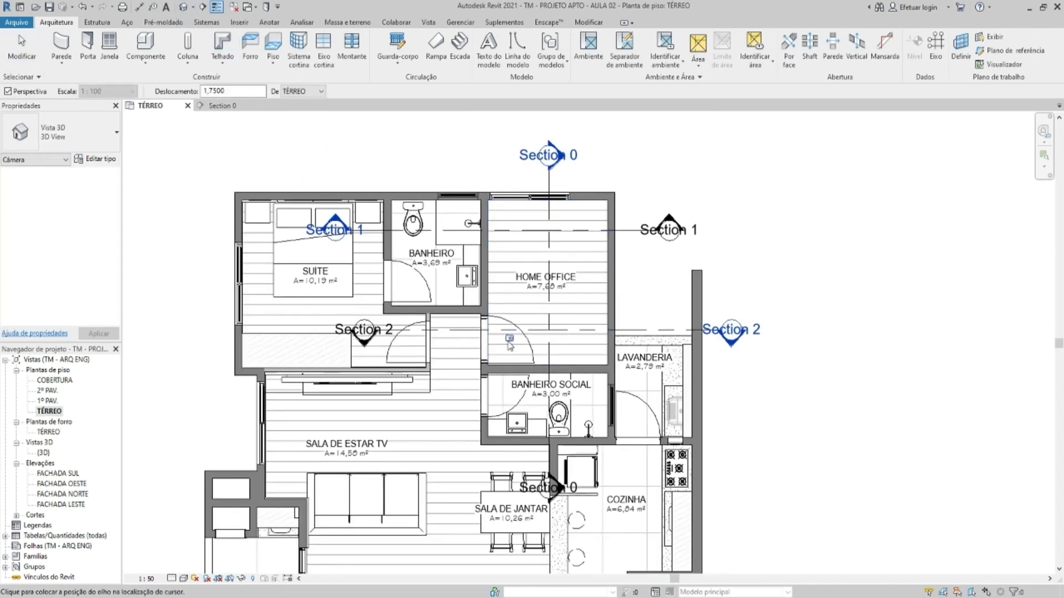
{"action": "left_click", "coordinate": [500, 357]}
{"action": "scroll", "coordinate": [499, 357], "scroll_direction": "down", "scroll_amount": 4}
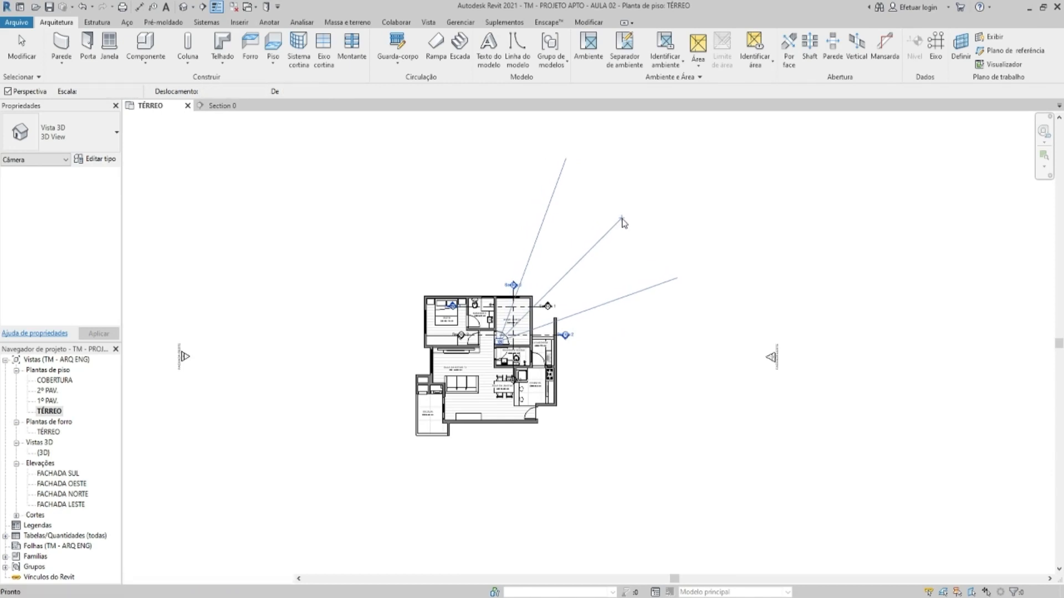
{"action": "left_click", "coordinate": [540, 193]}
Adjust the new camera view's focal length with the navigation wheel and frame the Home Office wall, corner and floor
{"action": "key", "text": "F8"}
{"action": "right_click", "coordinate": [480, 273]}
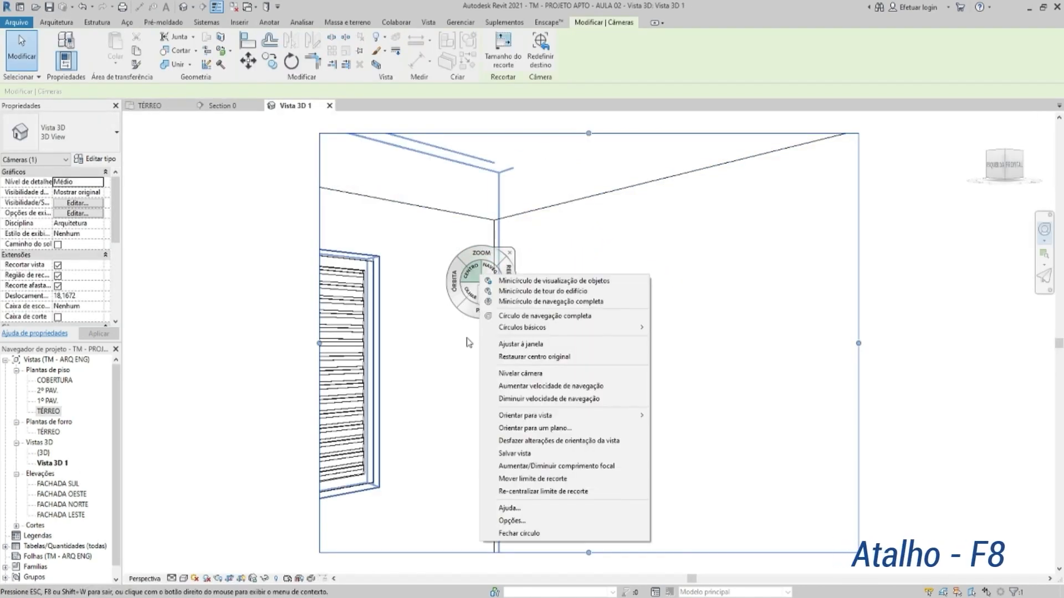
{"action": "left_click", "coordinate": [543, 466]}
{"action": "left_click_drag", "start_coordinate": [541, 408], "coordinate": [685, 345]}
{"action": "key", "text": "Escape"}
Set the camera view's visual style to Cores consistentes and enable Mostrar sombras de ambiente in its graphic display options
{"action": "left_click", "coordinate": [183, 578]}
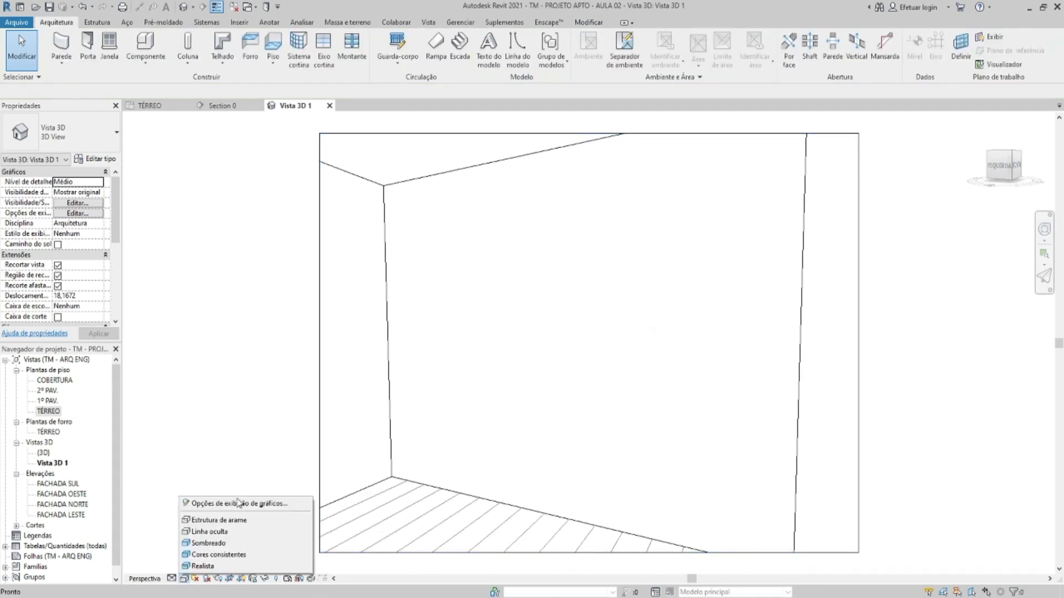
{"action": "left_click", "coordinate": [213, 554]}
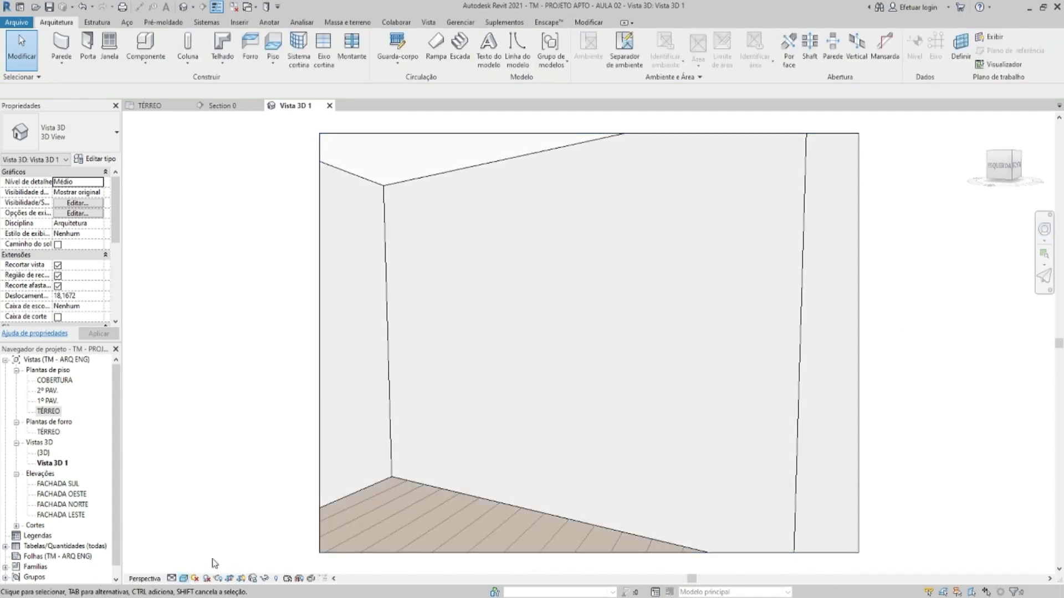
{"action": "left_click", "coordinate": [184, 579]}
{"action": "left_click", "coordinate": [222, 499]}
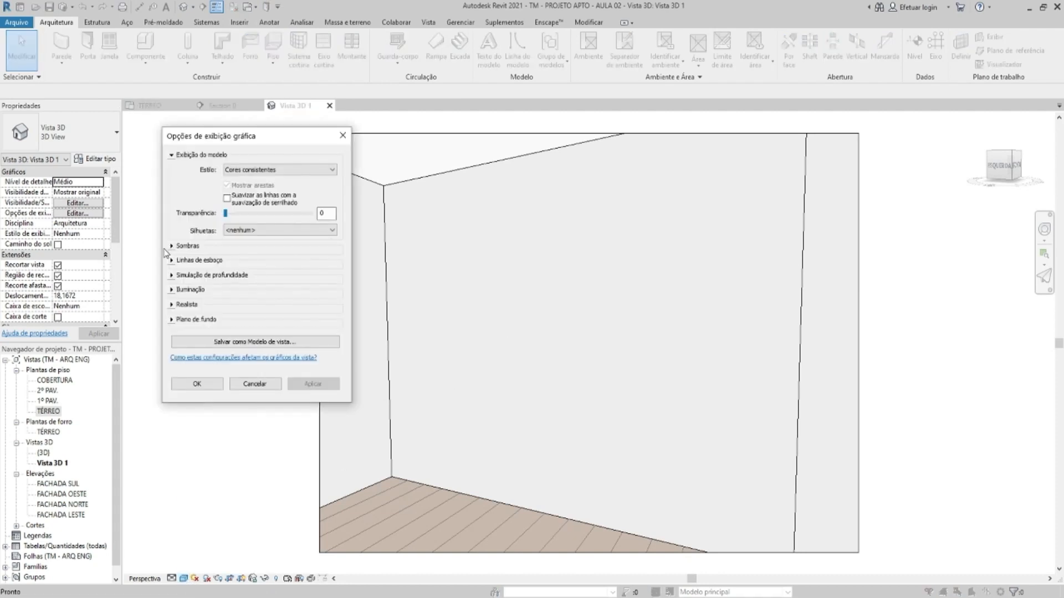
{"action": "left_click", "coordinate": [169, 247]}
{"action": "left_click", "coordinate": [227, 267]}
{"action": "left_click", "coordinate": [304, 403]}
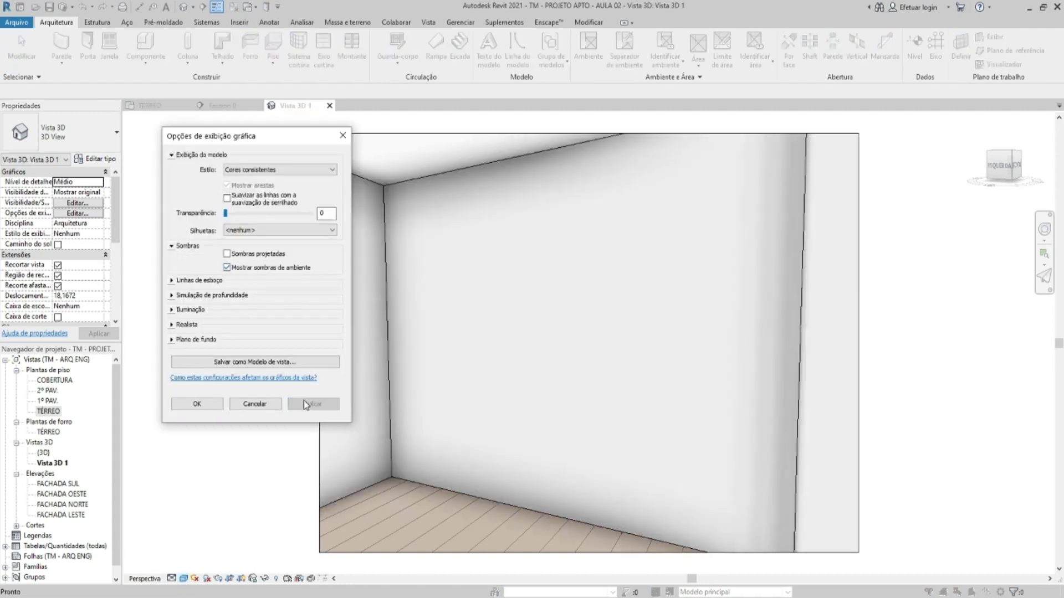
{"action": "left_click", "coordinate": [197, 403]}
{"action": "scroll", "coordinate": [566, 299], "scroll_direction": "down", "scroll_amount": 2}
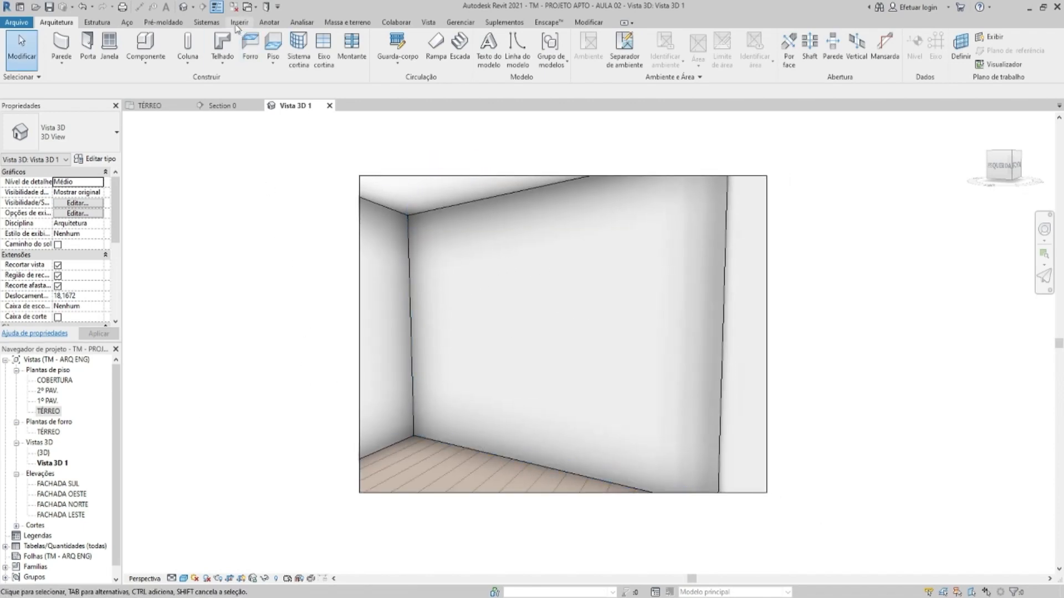
Close all inactive views and expand the Cortes group to list the sections
{"action": "left_click", "coordinate": [234, 7]}
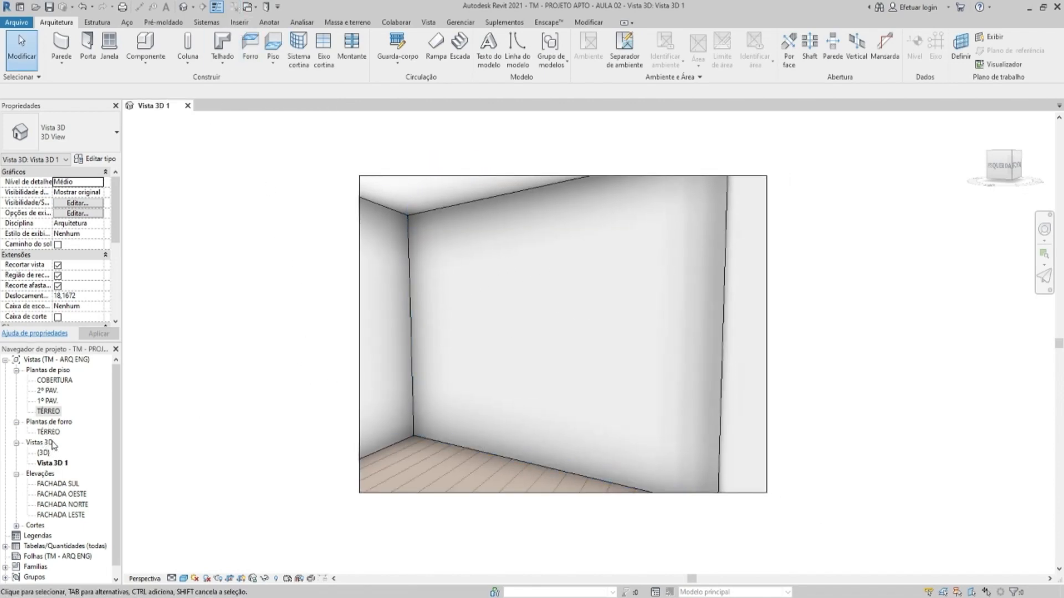
{"action": "left_click", "coordinate": [55, 484]}
{"action": "double_click", "coordinate": [38, 525]}
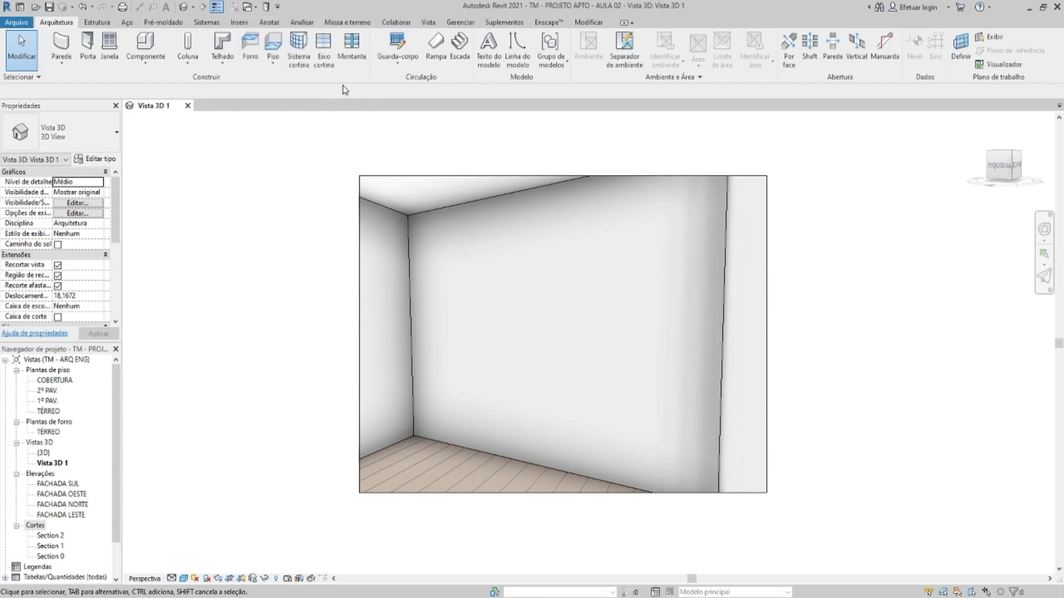
Open the 1º PAV. and TÉRREO floor plans, the TÉRREO ceiling plan, FACHADA OESTE, Section 2 and Section 0
{"action": "double_click", "coordinate": [47, 401]}
{"action": "double_click", "coordinate": [48, 411]}
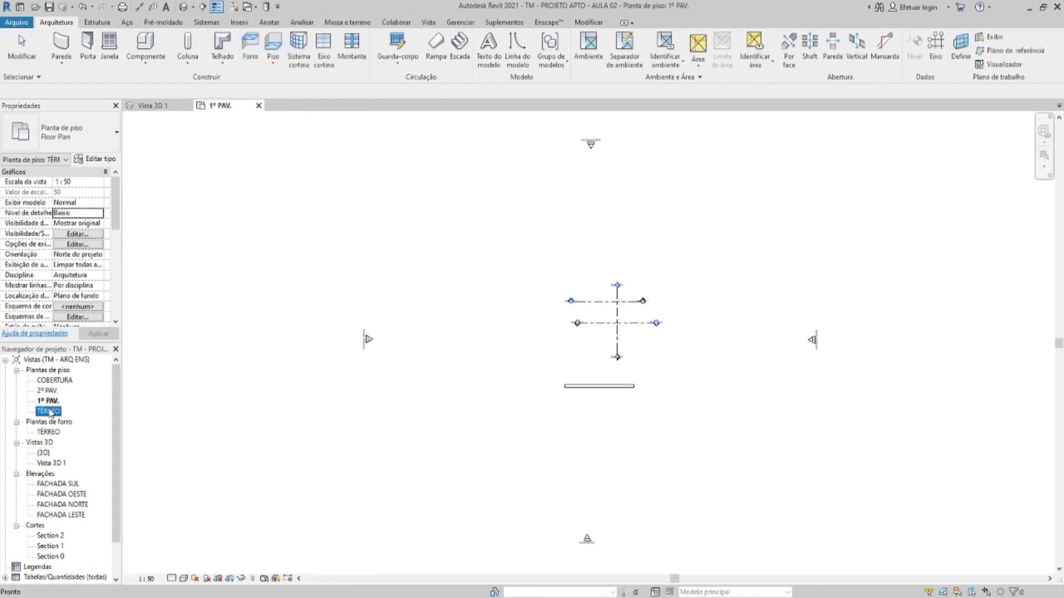
{"action": "double_click", "coordinate": [48, 432]}
{"action": "double_click", "coordinate": [58, 494]}
{"action": "double_click", "coordinate": [50, 536]}
{"action": "double_click", "coordinate": [51, 556]}
Look through the open ceiling plan, elevation and section views, ending on Section 0
{"action": "left_click", "coordinate": [357, 105]}
{"action": "left_click", "coordinate": [443, 105]}
{"action": "left_click", "coordinate": [512, 105]}
{"action": "left_click", "coordinate": [581, 106]}
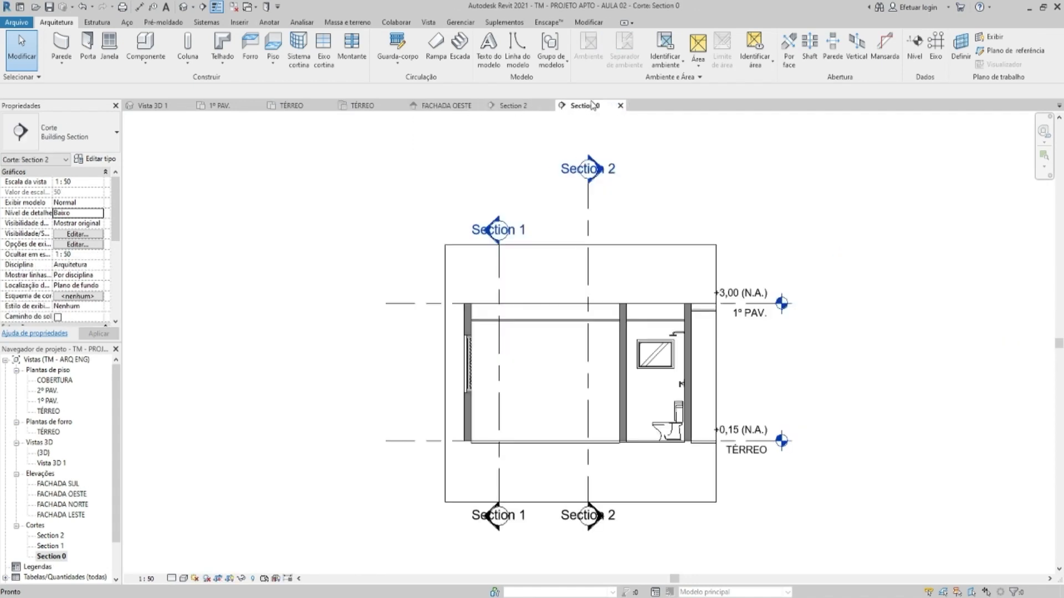
{"action": "left_click", "coordinate": [513, 106]}
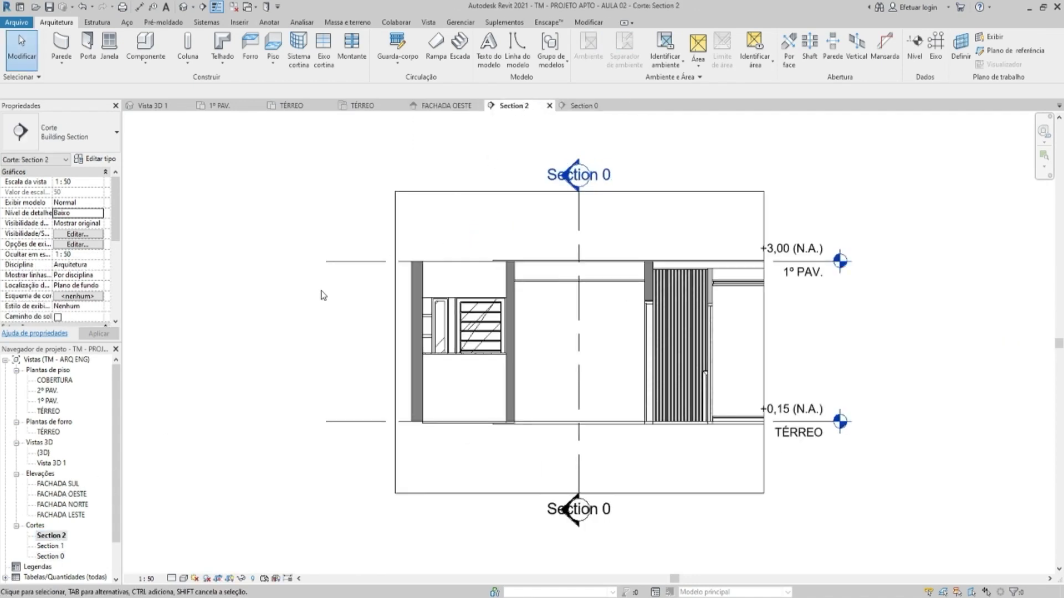
{"action": "double_click", "coordinate": [51, 557]}
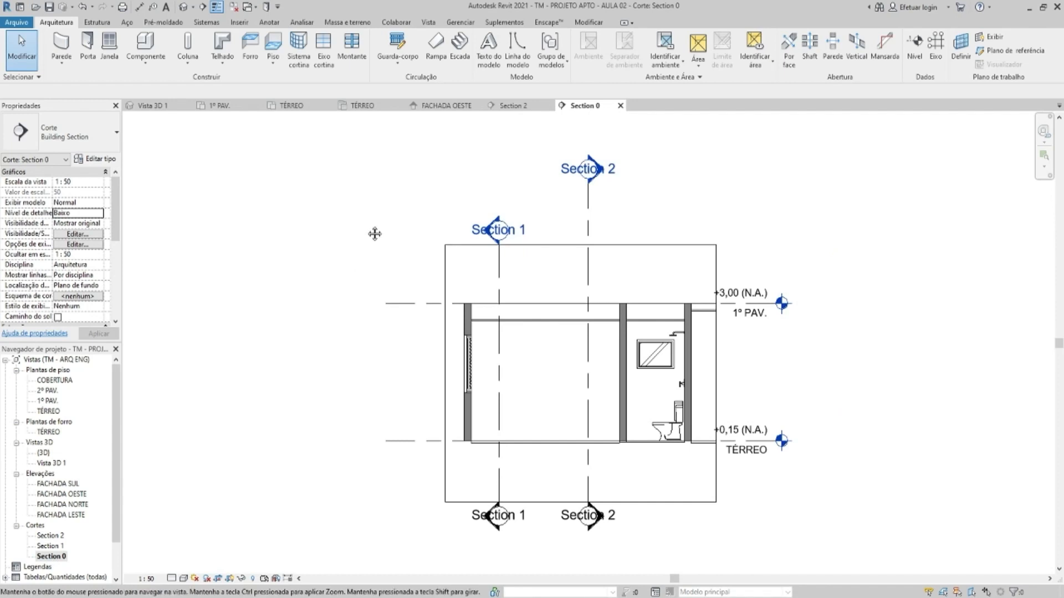
{"action": "scroll", "coordinate": [374, 224], "scroll_direction": "down", "scroll_amount": 2}
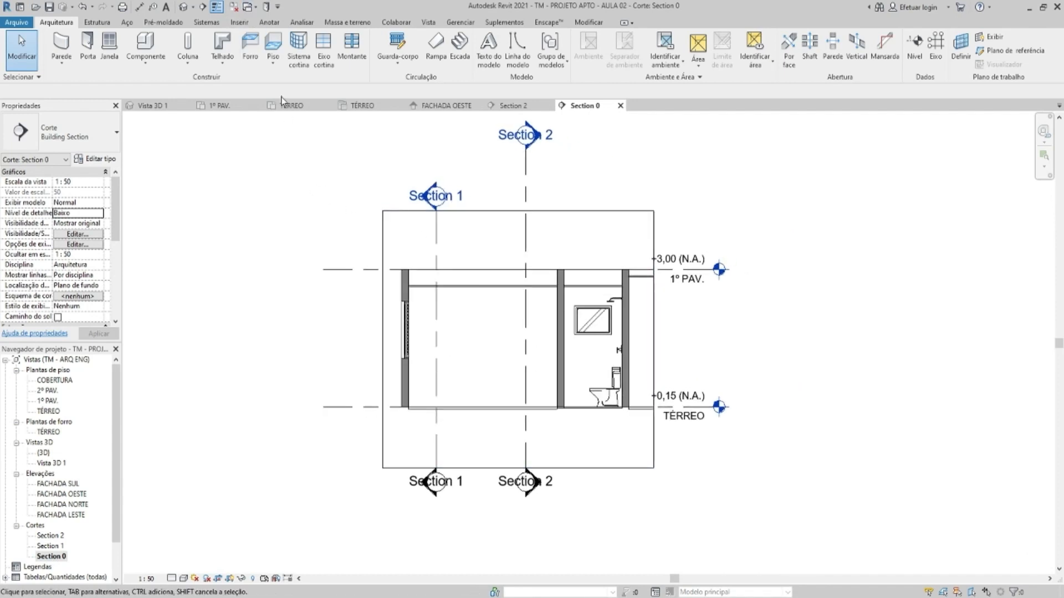
Close every view except Section 0 and open the Vista 3D 1 camera view, leaving Section 0 active
{"action": "left_click", "coordinate": [234, 7]}
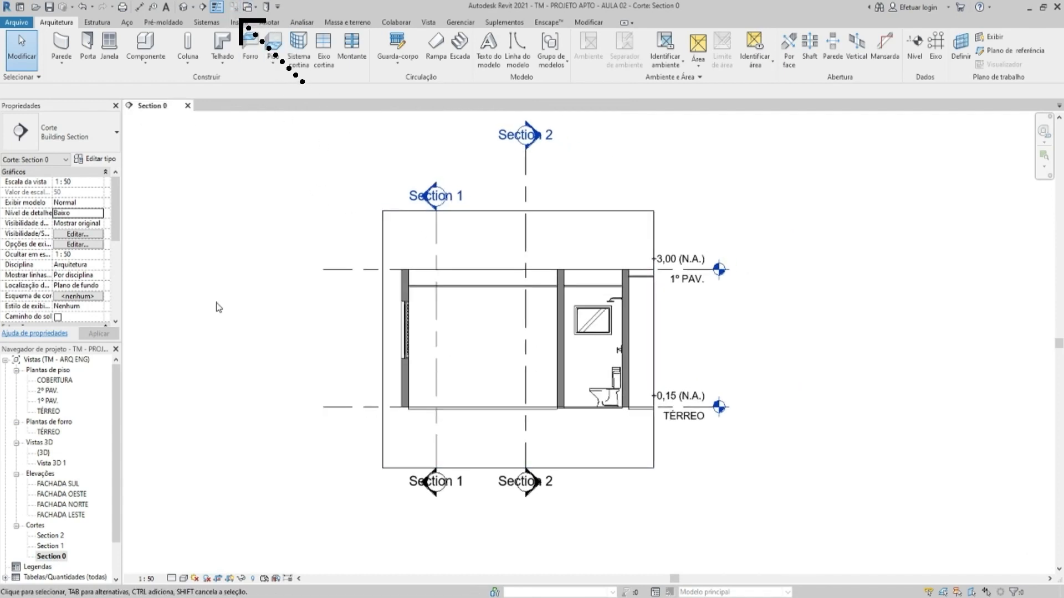
{"action": "double_click", "coordinate": [53, 463]}
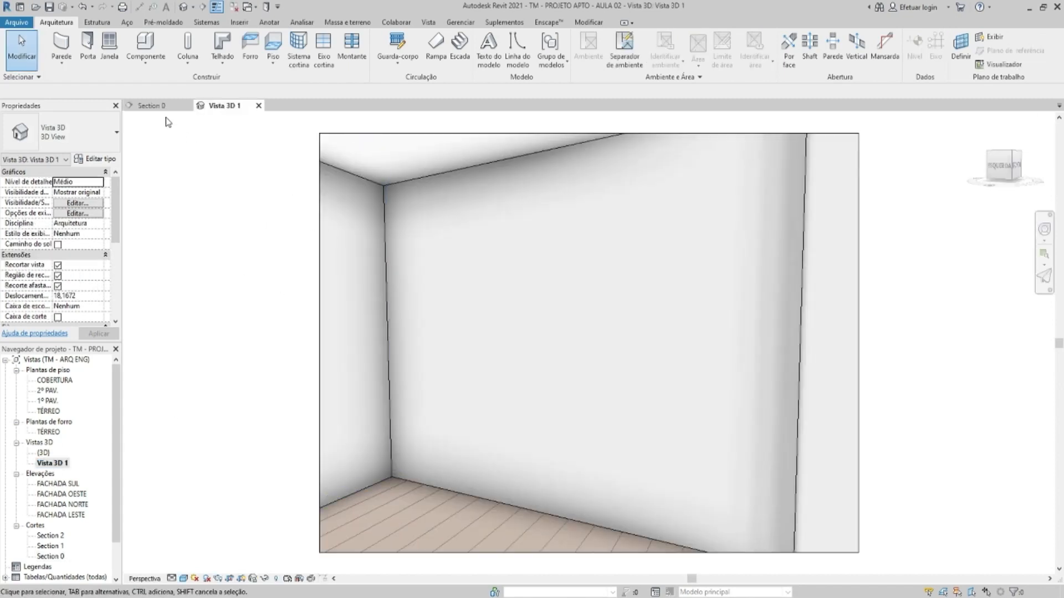
{"action": "left_click", "coordinate": [158, 105]}
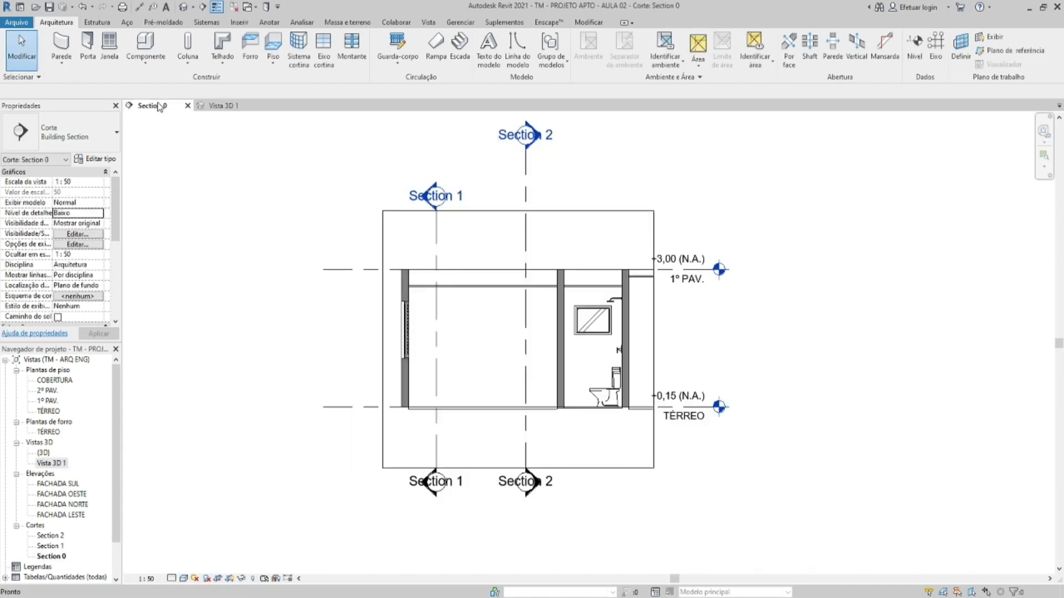
{"action": "left_click", "coordinate": [211, 111]}
{"action": "key", "text": "ctrl+Tab"}
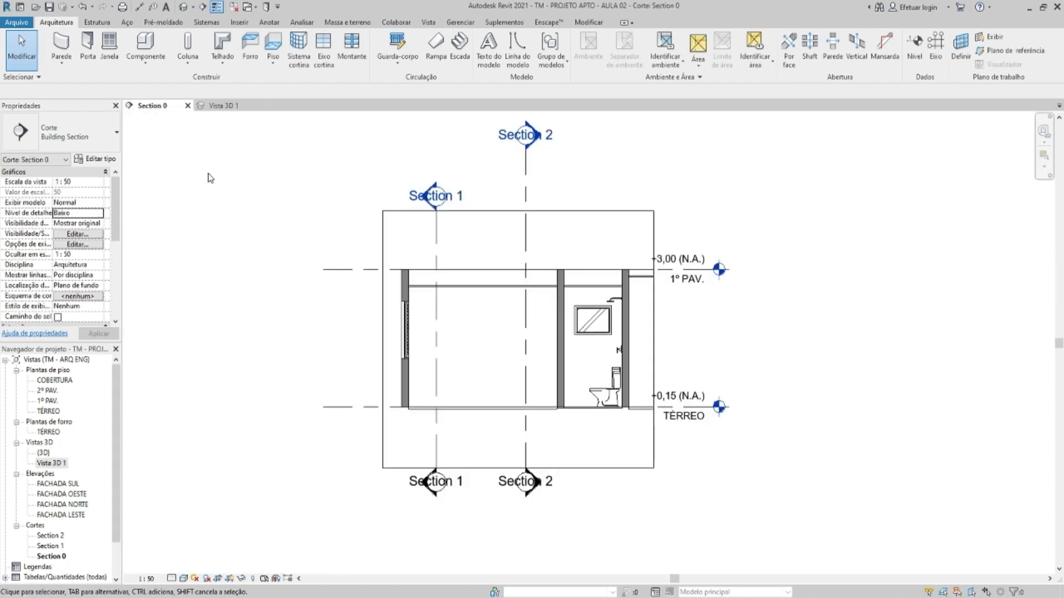
Tile Section 0 and Vista 3D 1 side by side with the Home Office wall framed in both
{"action": "key", "text": "w"}
{"action": "key", "text": "t"}
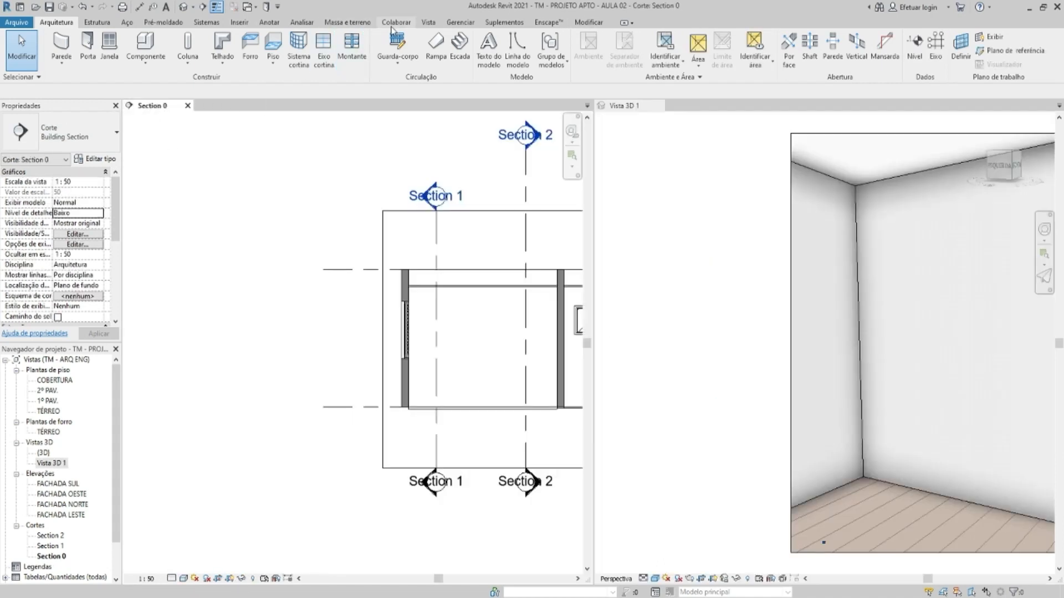
{"action": "left_click", "coordinate": [428, 22]}
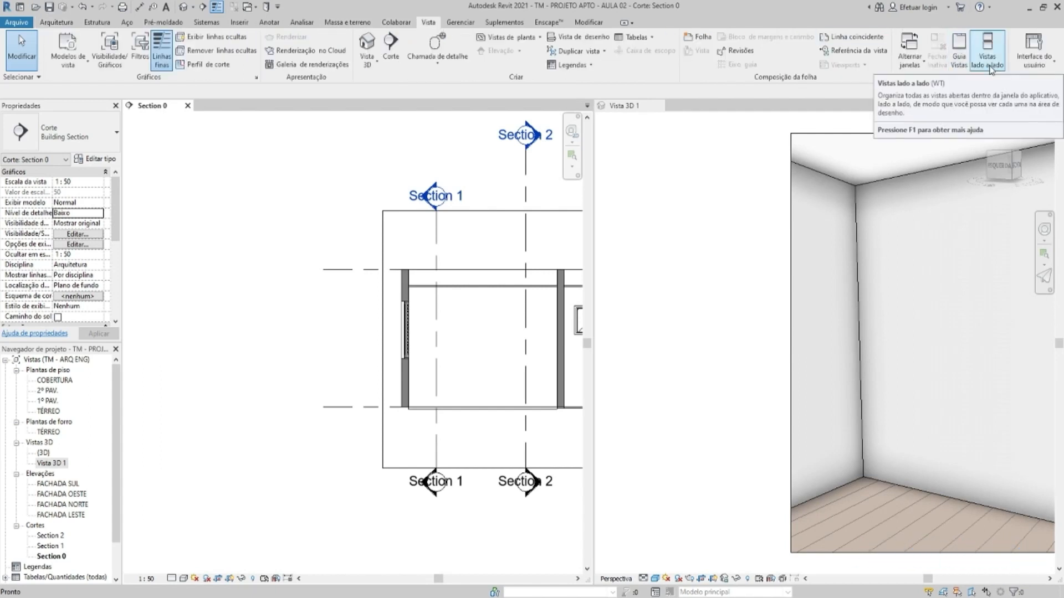
{"action": "scroll", "coordinate": [321, 207], "scroll_direction": "up", "scroll_amount": 5}
{"action": "middle_click_drag", "start_coordinate": [340, 333], "coordinate": [323, 295]}
{"action": "scroll", "coordinate": [776, 332], "scroll_direction": "down", "scroll_amount": 1}
{"action": "middle_click_drag", "start_coordinate": [809, 339], "coordinate": [654, 332]}
{"action": "middle_click_drag", "start_coordinate": [843, 344], "coordinate": [799, 351]}
{"action": "mouse_move", "coordinate": [770, 299]}
{"action": "middle_mouse_down"}
{"action": "mouse_move", "coordinate": [791, 232]}
{"action": "mouse_move", "coordinate": [786, 297]}
{"action": "middle_mouse_up"}
Compare the Home Office wall between Section 0 and the Vista 3D 1 camera view
{"action": "left_click", "coordinate": [503, 165]}
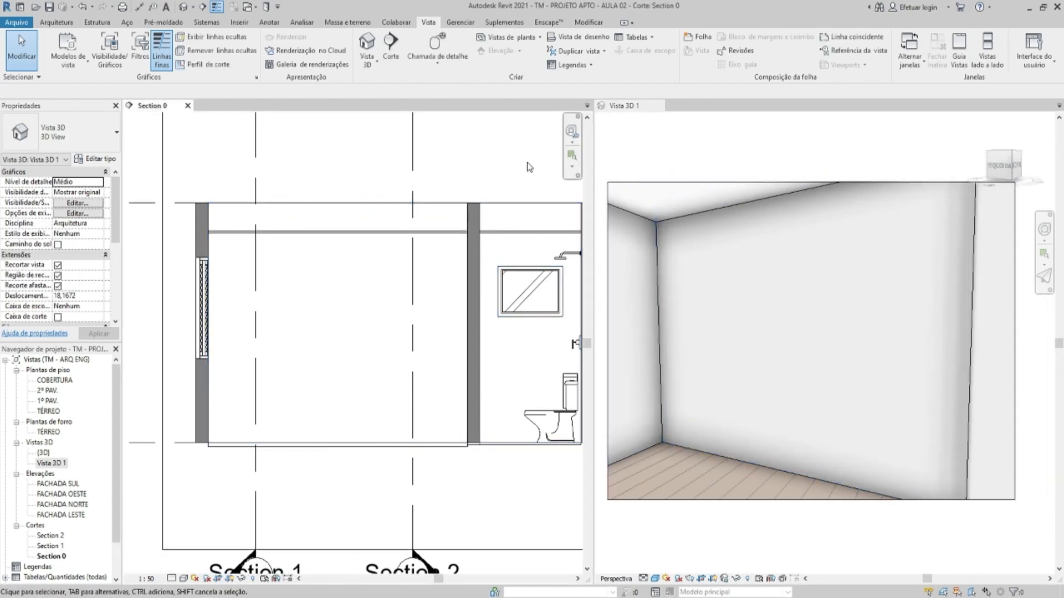
{"action": "left_click", "coordinate": [675, 136]}
{"action": "left_click", "coordinate": [479, 290]}
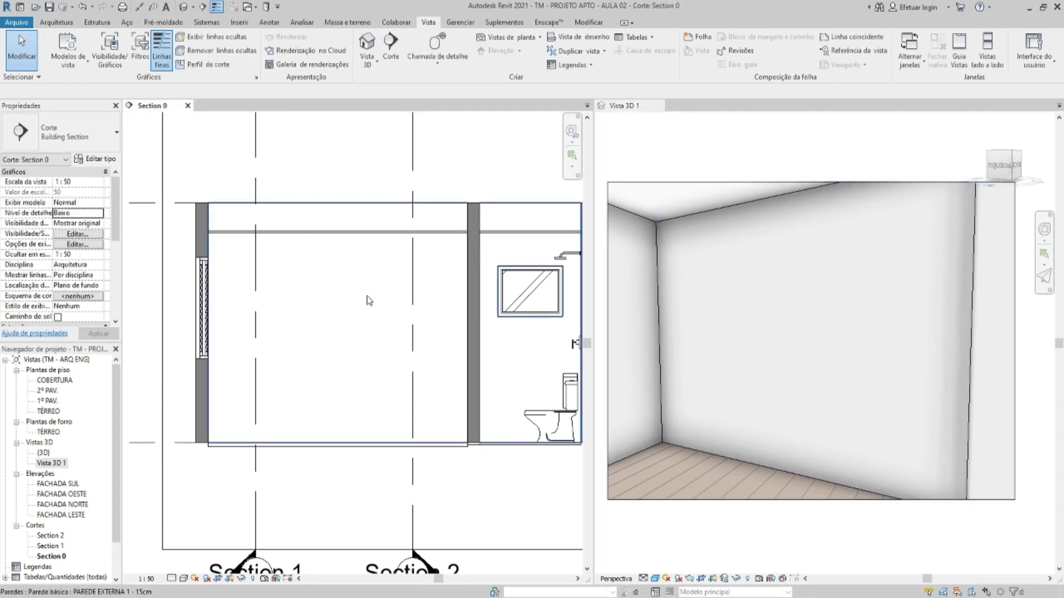
{"action": "left_click", "coordinate": [768, 311]}
{"action": "left_click", "coordinate": [360, 260]}
{"action": "middle_click_drag", "start_coordinate": [345, 278], "coordinate": [358, 283]}
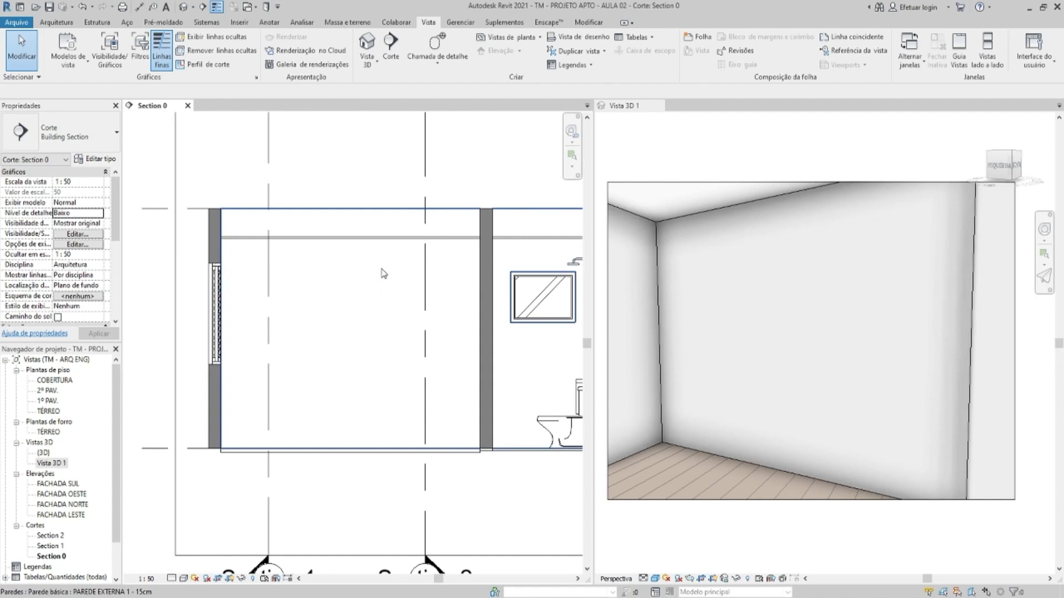
{"action": "left_click", "coordinate": [831, 312]}
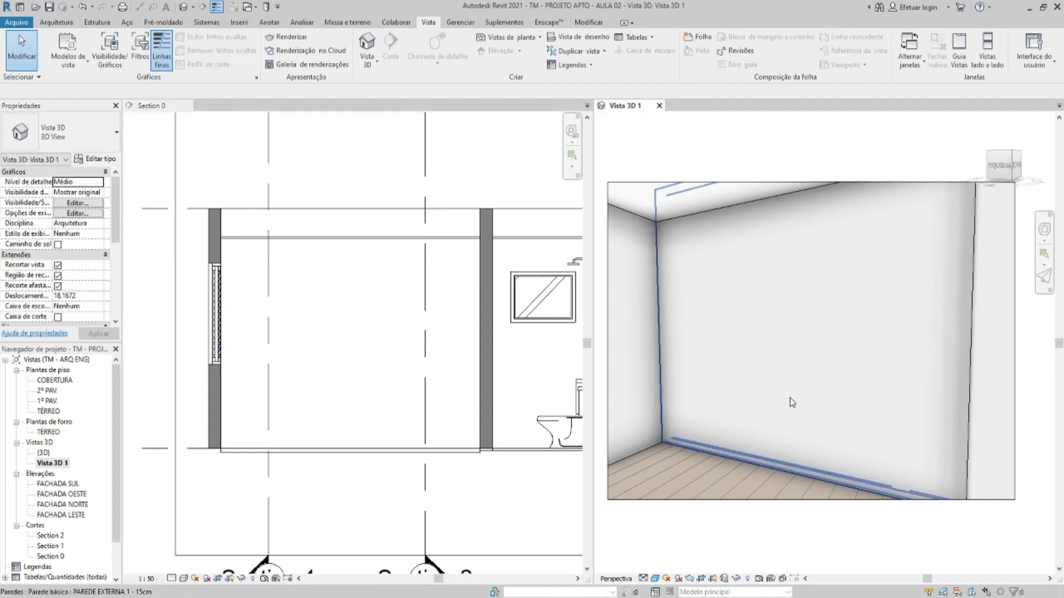
{"action": "left_click", "coordinate": [352, 277]}
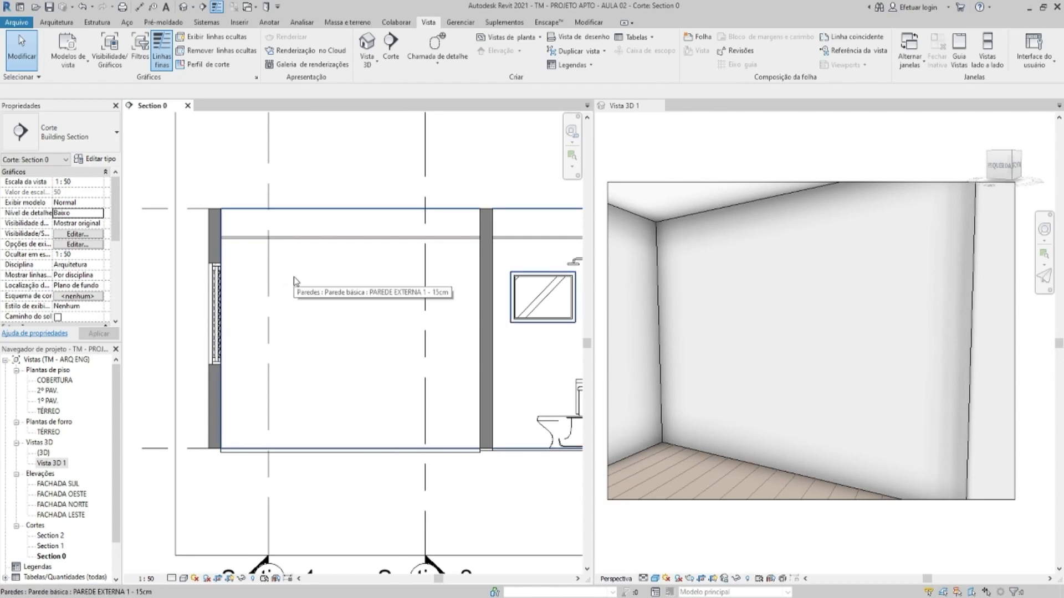
Create an in-place model in the Componentes de gabinete category, keeping the suggested name
{"action": "left_click", "coordinate": [62, 22]}
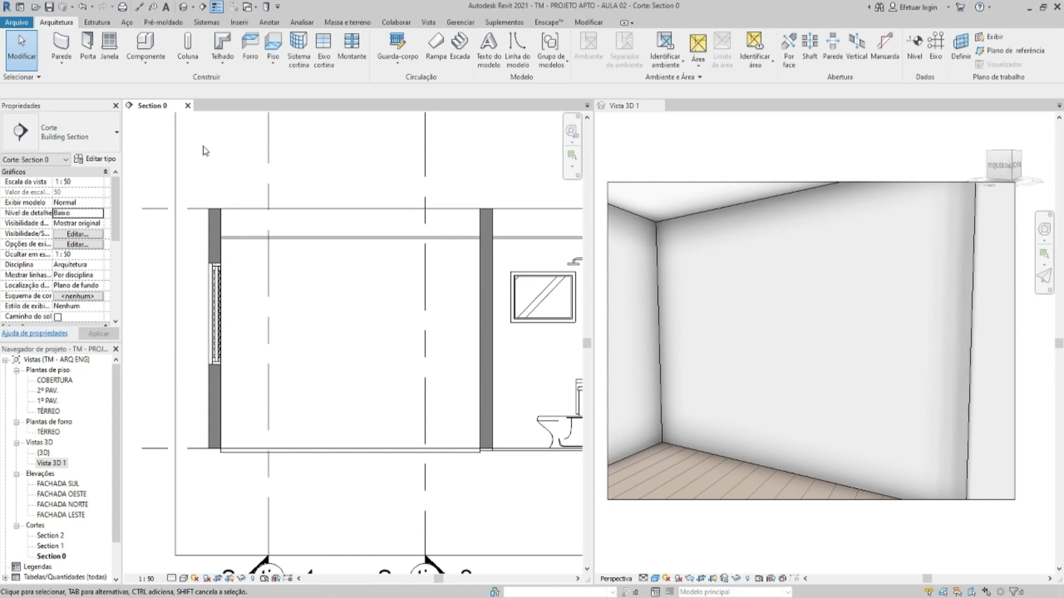
{"action": "left_click", "coordinate": [128, 67]}
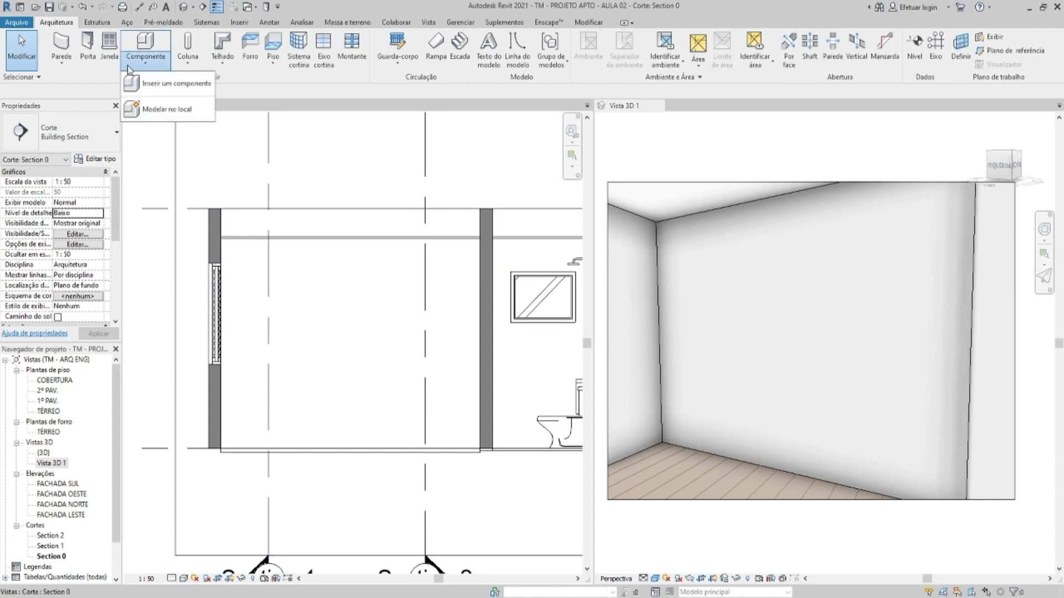
{"action": "left_click", "coordinate": [156, 108]}
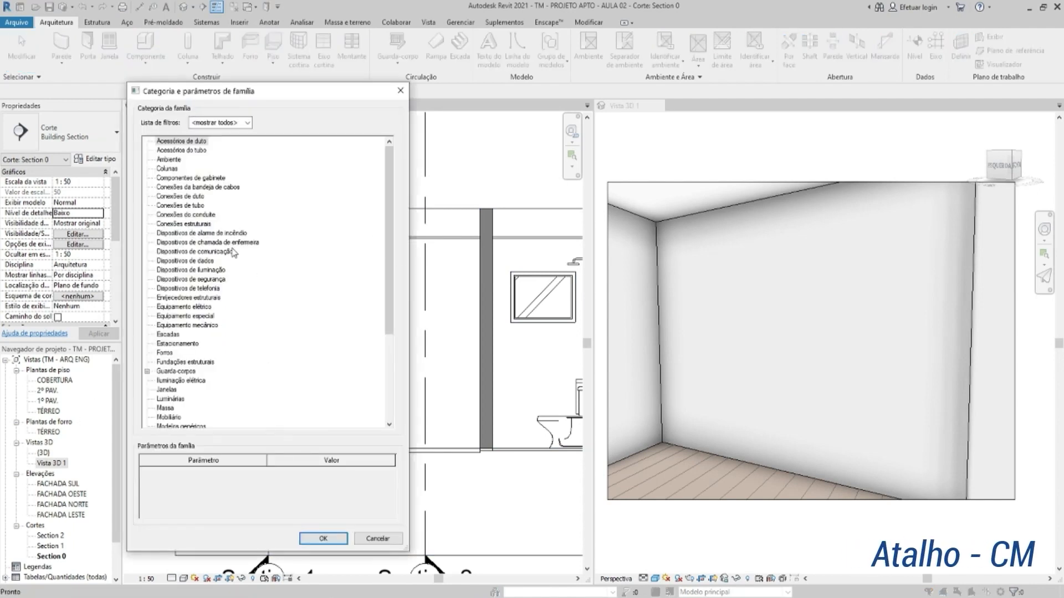
{"action": "double_click", "coordinate": [190, 178]}
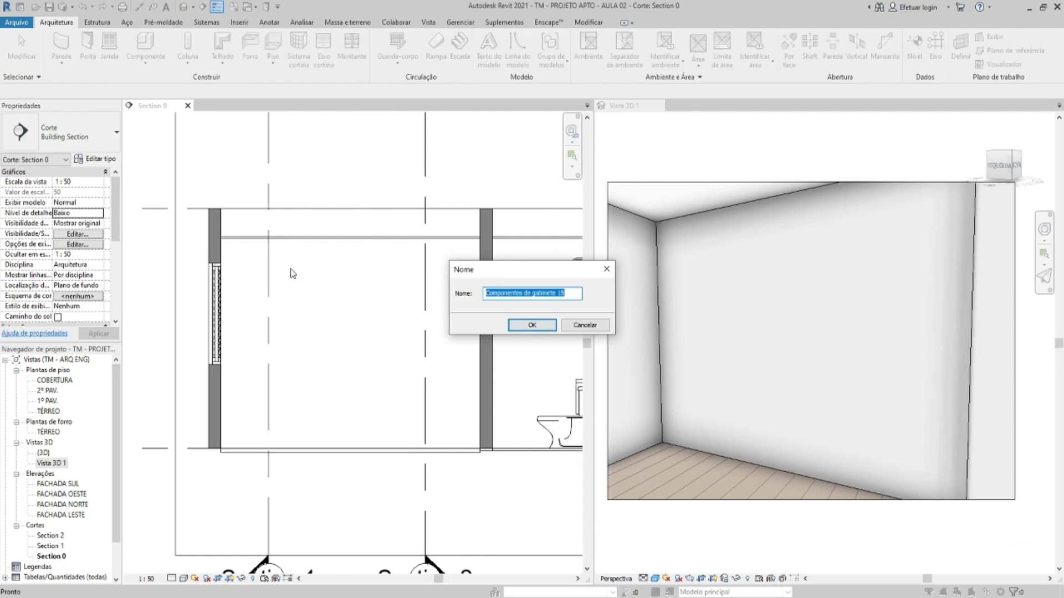
{"action": "left_click", "coordinate": [529, 326]}
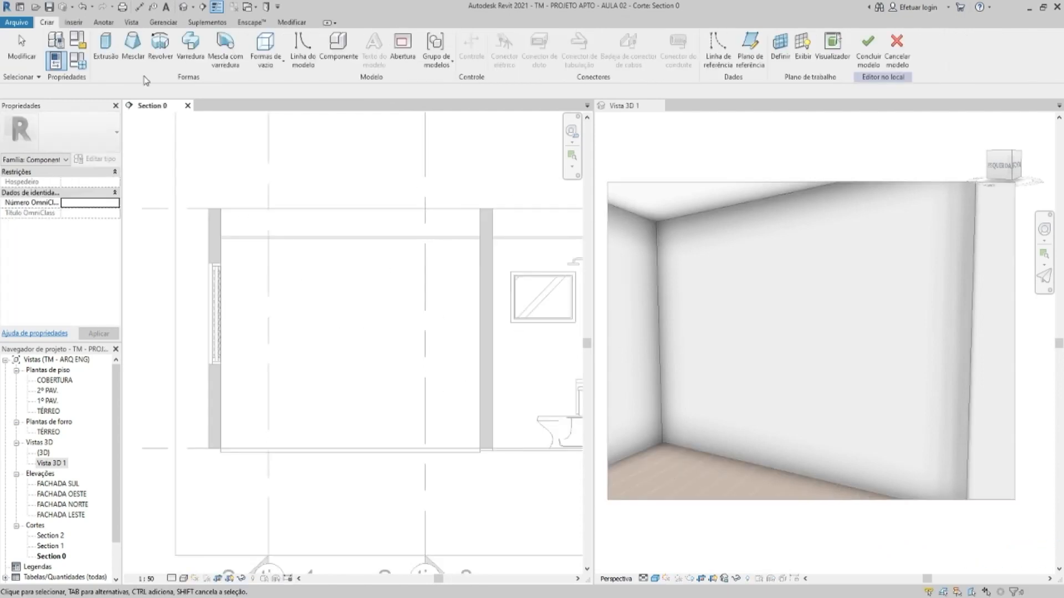
Start an extrusion with the Home Office wall face in Section 0 picked as its work plane
{"action": "left_click", "coordinate": [105, 53]}
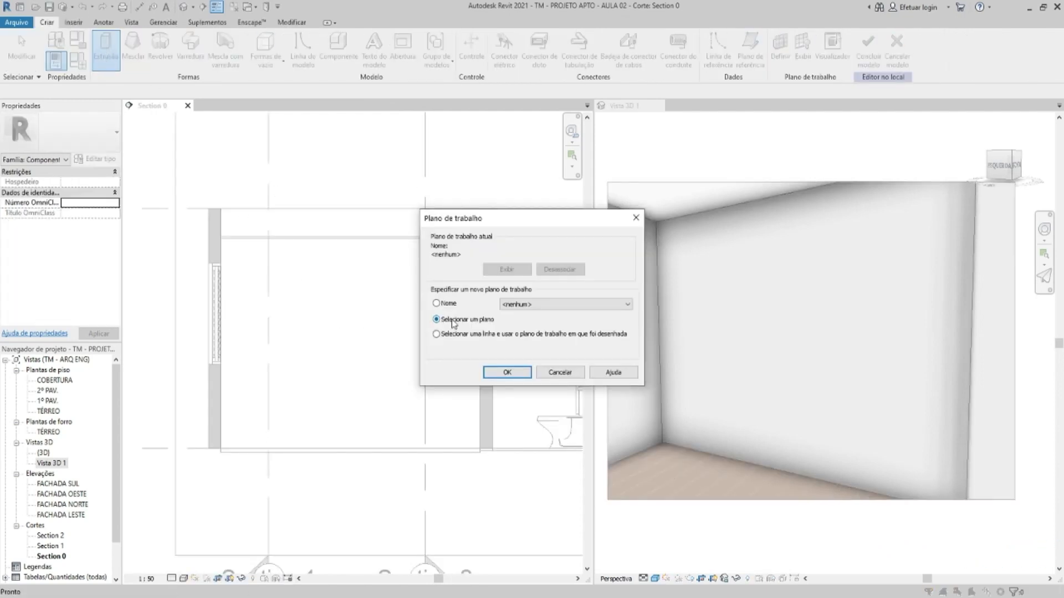
{"action": "left_click", "coordinate": [507, 372]}
{"action": "left_click", "coordinate": [361, 293]}
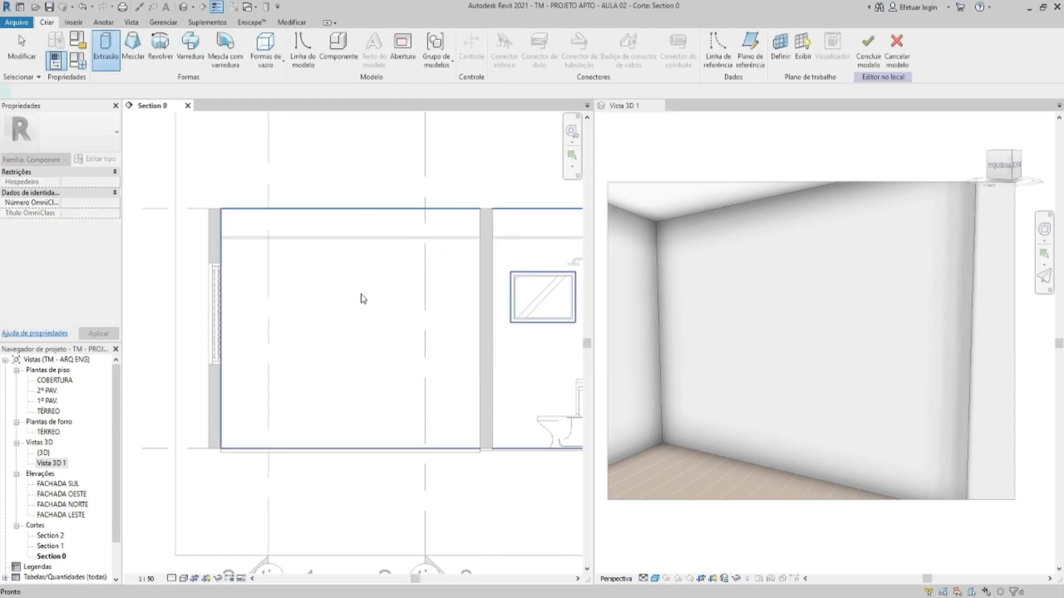
Check the active work plane on the Home Office wall by switching its display on and off
{"action": "left_click", "coordinate": [544, 58]}
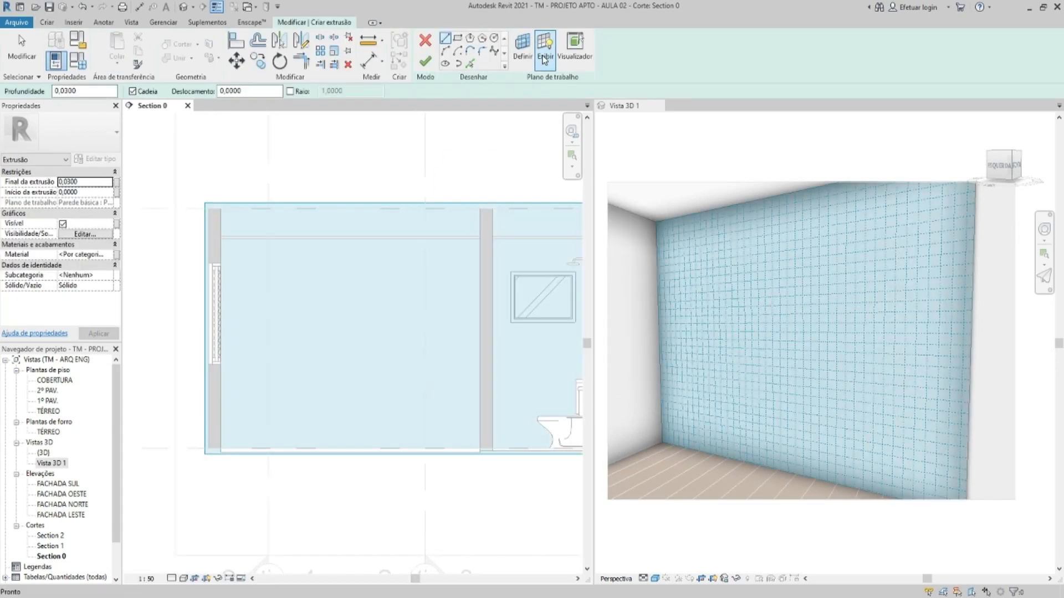
{"action": "left_click", "coordinate": [545, 58]}
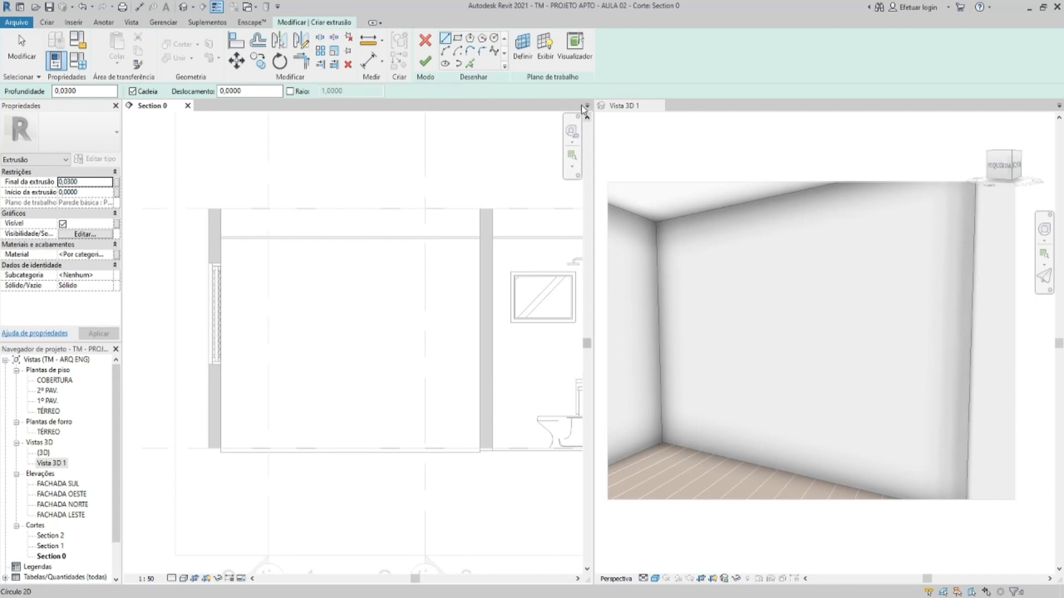
{"action": "left_click", "coordinate": [545, 59]}
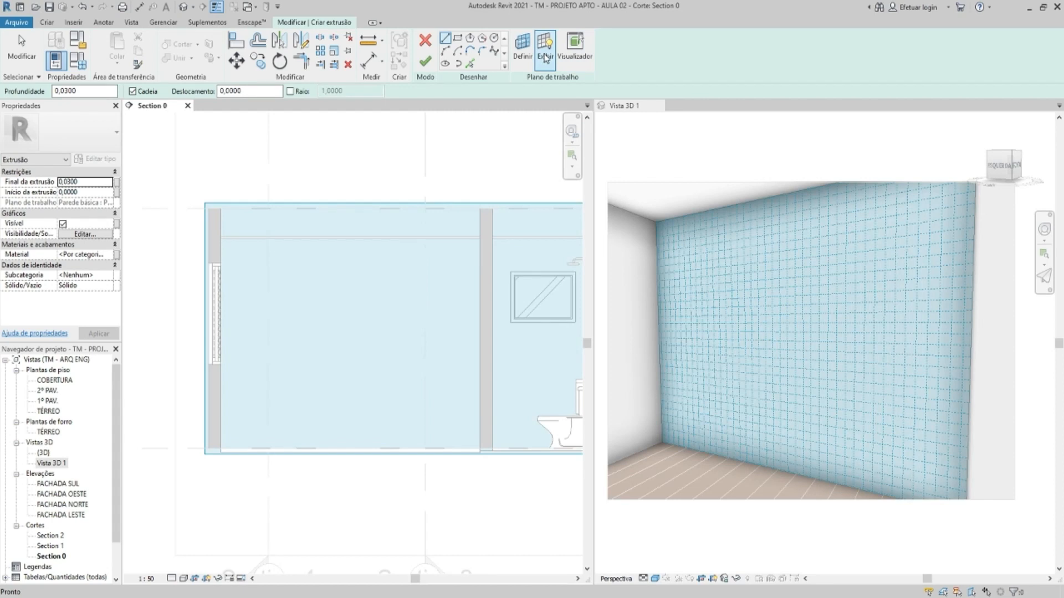
{"action": "left_click", "coordinate": [546, 57]}
{"action": "left_click", "coordinate": [545, 57]}
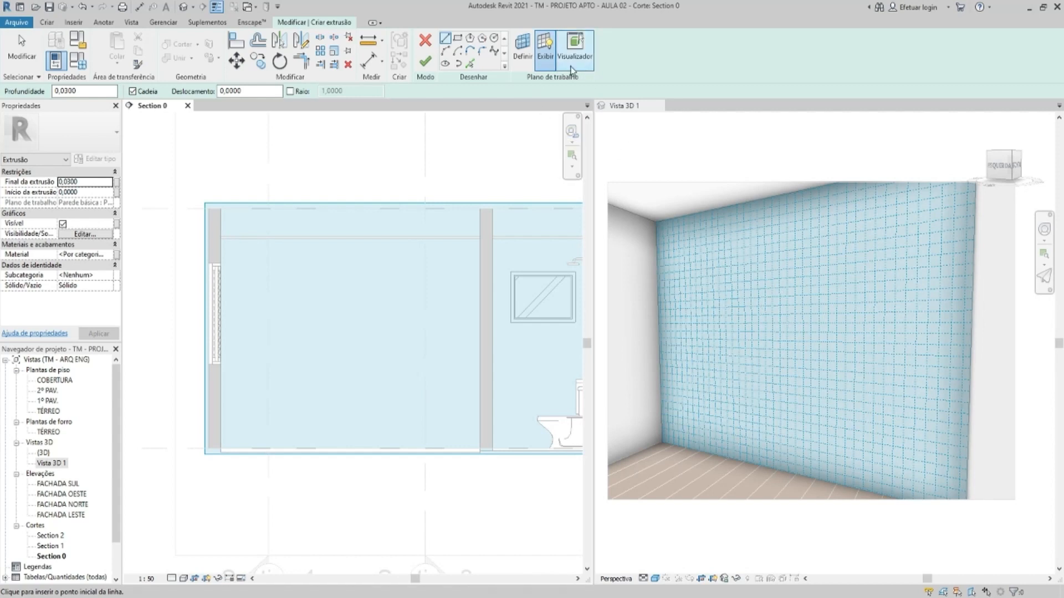
{"action": "left_click", "coordinate": [546, 60]}
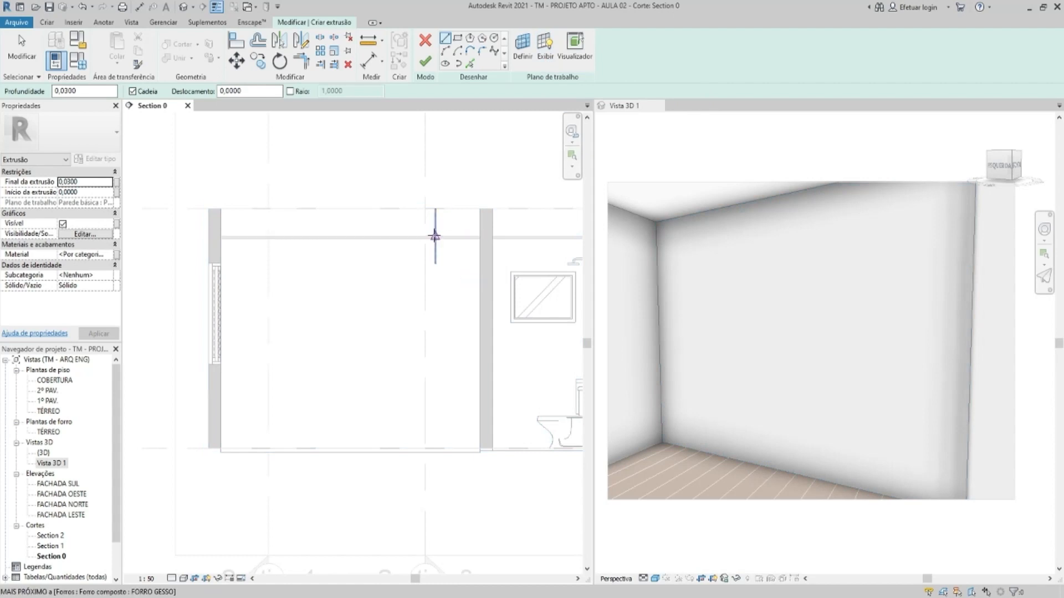
Sketch a desk's outer outline about 2.20 m wide and 0.78 m high against the bathroom-side wall, with a foot about 0.10 m wide
{"action": "left_click", "coordinate": [448, 40]}
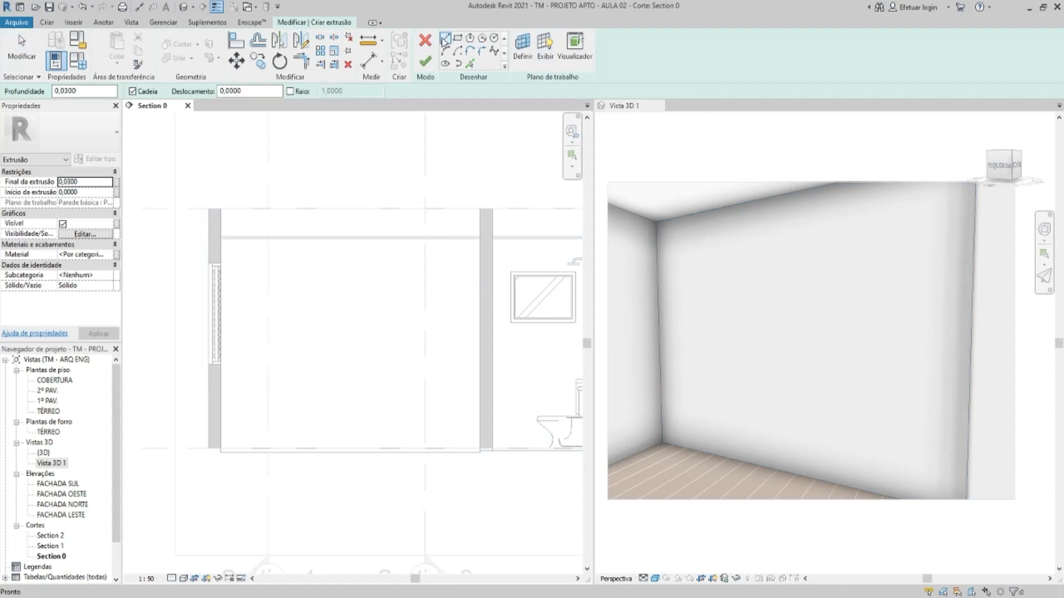
{"action": "left_click", "coordinate": [480, 450]}
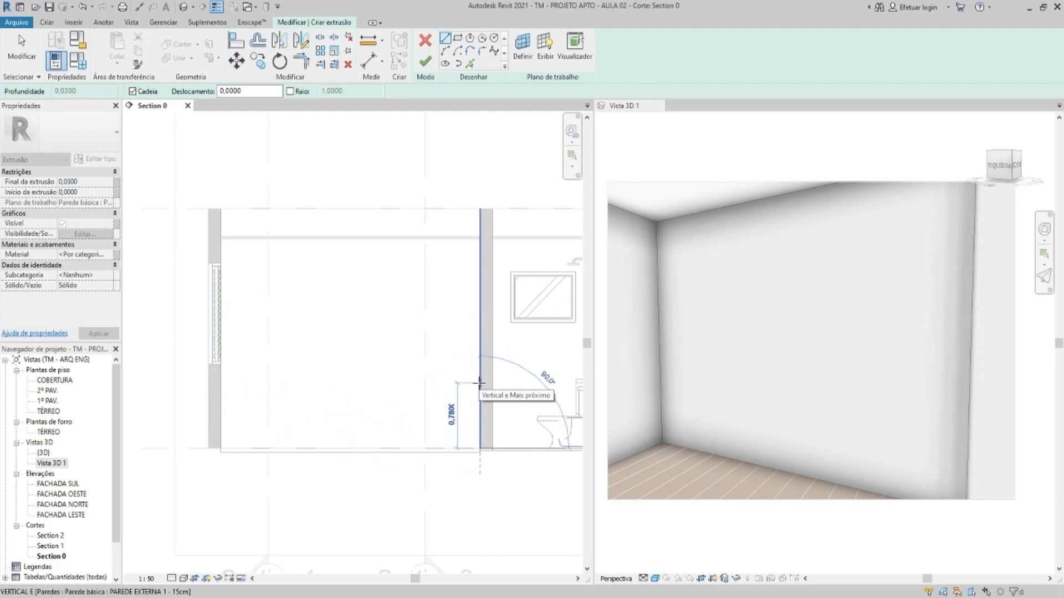
{"action": "left_click", "coordinate": [479, 382]}
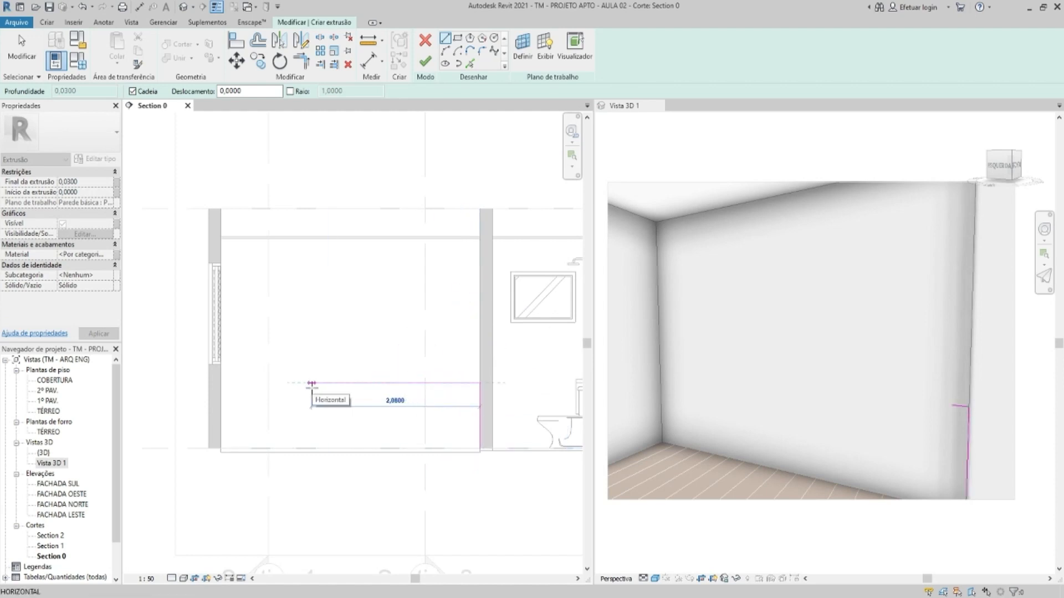
{"action": "left_click", "coordinate": [301, 382]}
{"action": "left_click", "coordinate": [301, 448]}
{"action": "left_click", "coordinate": [309, 448]}
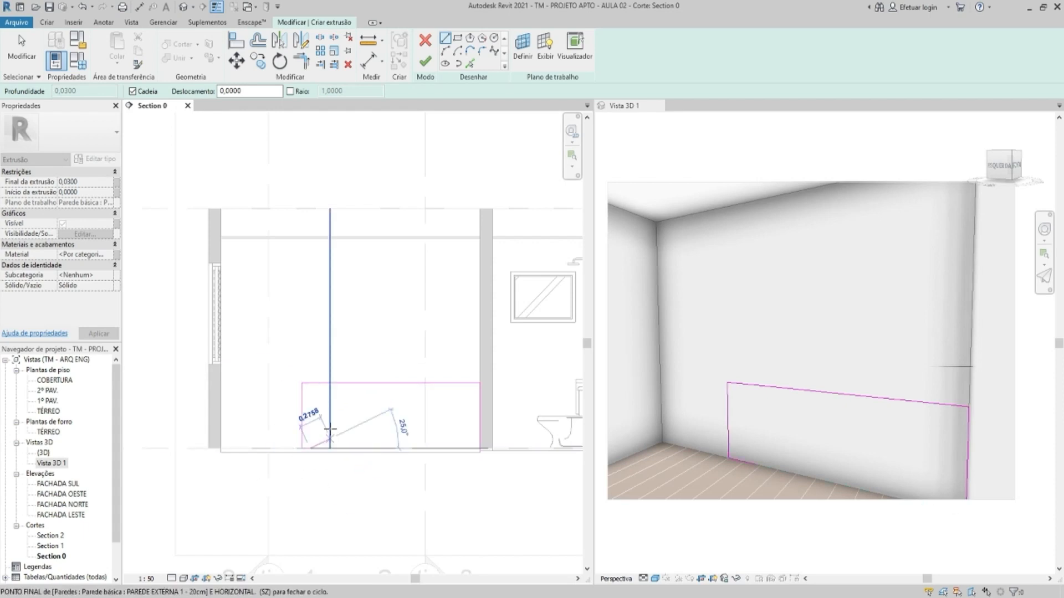
Sketch the desk's inner outline with a 2.00 m horizontal edge about 0.10 m below the top and verticals down to the floor
{"action": "left_click", "coordinate": [310, 391]}
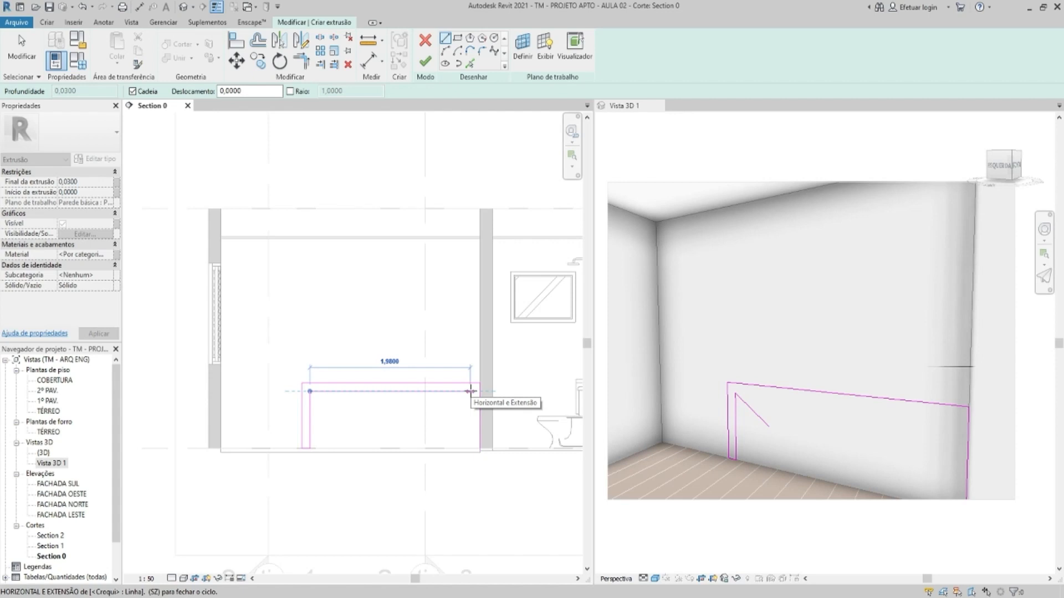
{"action": "type", "text": "2.00"}
{"action": "key", "text": "Return"}
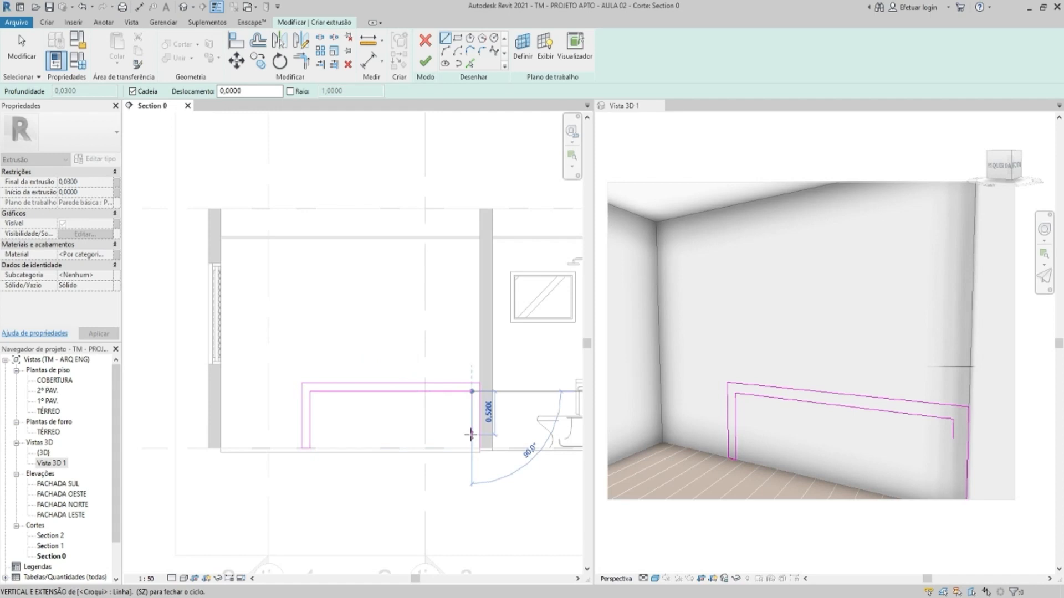
{"action": "left_click", "coordinate": [472, 447]}
{"action": "key", "text": "Escape"}
{"action": "key", "text": "Escape"}
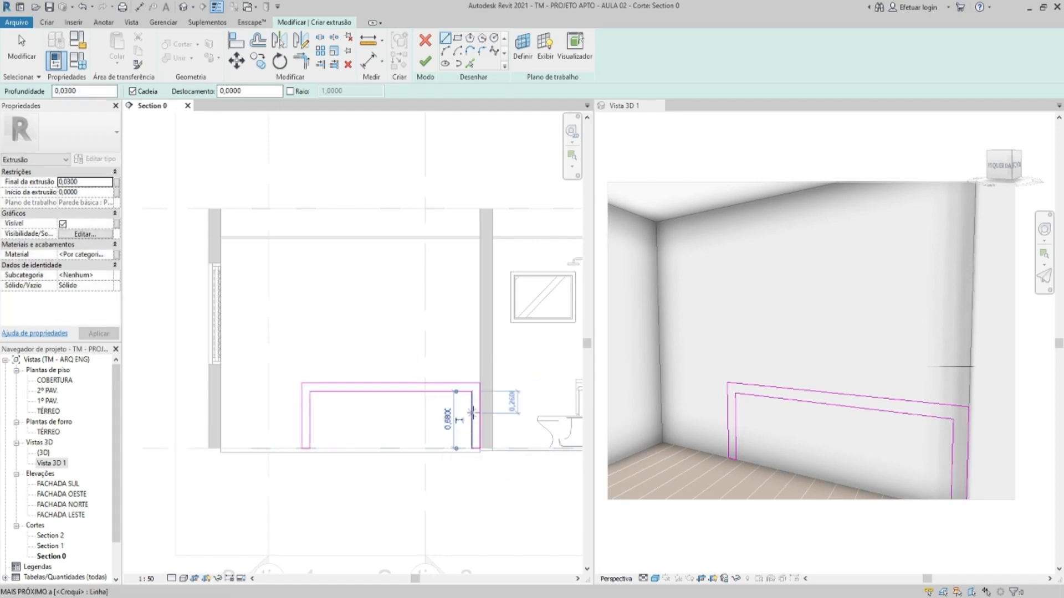
{"action": "left_click", "coordinate": [471, 412]}
{"action": "key", "text": "Escape"}
Set the thickness of the desk's left leg to 0.07 m
{"action": "left_click", "coordinate": [311, 411]}
{"action": "scroll", "coordinate": [317, 418], "scroll_direction": "up", "scroll_amount": 2}
{"action": "scroll", "coordinate": [300, 495], "scroll_direction": "up", "scroll_amount": 2}
{"action": "left_click", "coordinate": [303, 494]}
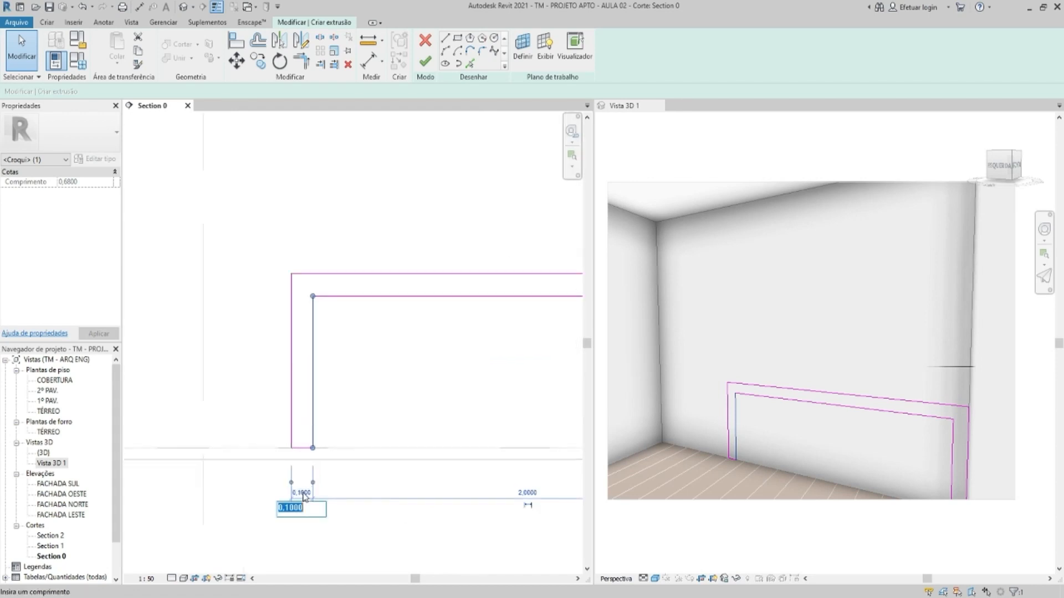
{"action": "type", "text": "0.07"}
{"action": "key", "text": "Return"}
Set the thickness of the desktop to 0.07 m in the profile sketch
{"action": "scroll", "coordinate": [427, 329], "scroll_direction": "down", "scroll_amount": 1}
{"action": "middle_click_drag", "start_coordinate": [426, 329], "coordinate": [323, 352]}
{"action": "left_click", "coordinate": [322, 351]}
{"action": "left_click", "coordinate": [320, 327]}
{"action": "middle_click_drag", "start_coordinate": [225, 328], "coordinate": [214, 342]}
{"action": "left_click", "coordinate": [195, 332]}
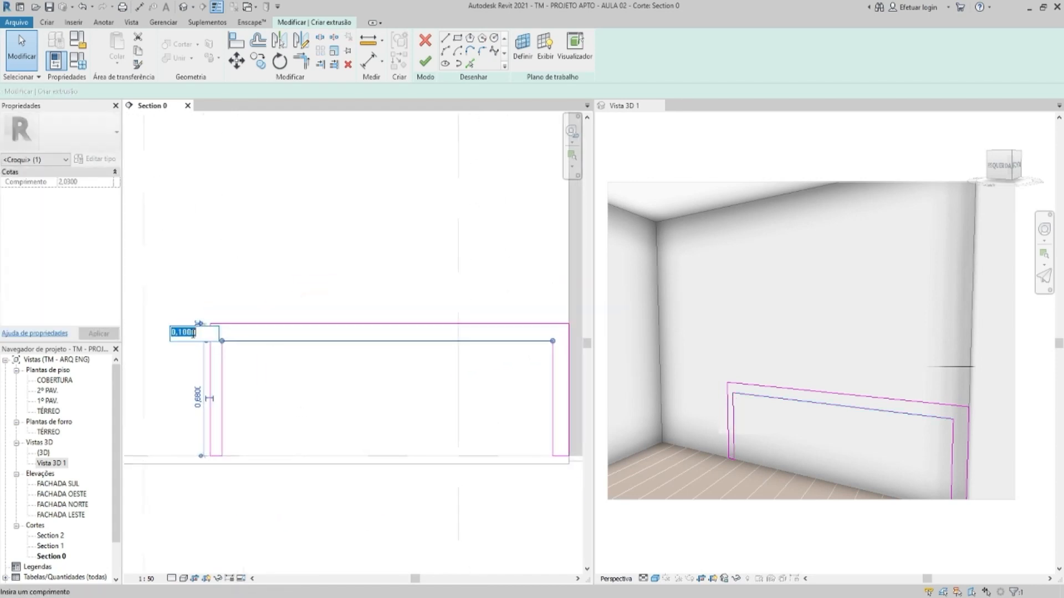
{"action": "key", "text": "Return"}
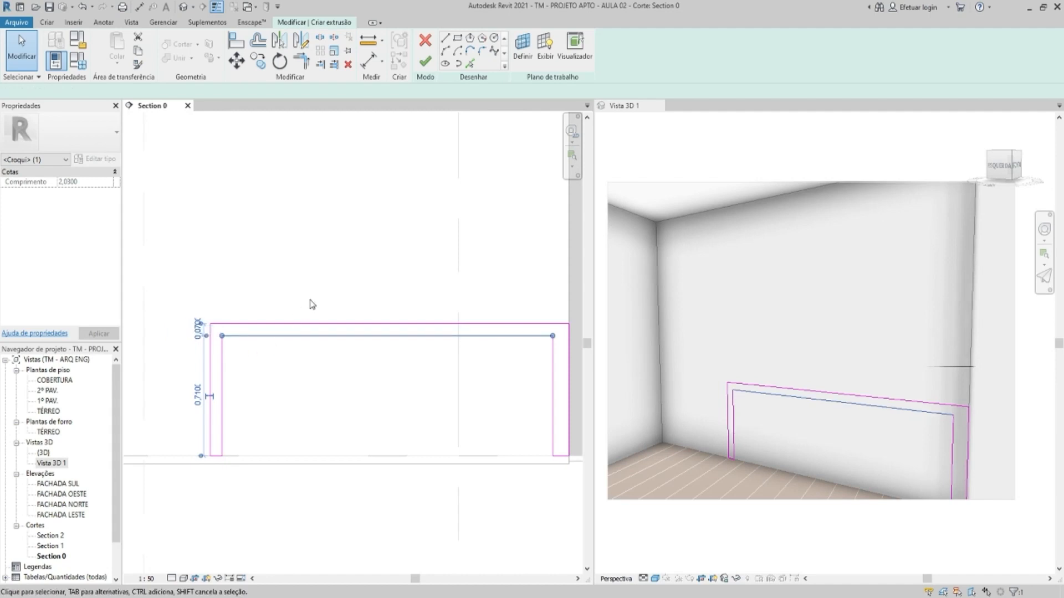
Set the thickness of the desk's right leg to 0.07 m
{"action": "left_click", "coordinate": [311, 303]}
{"action": "left_click", "coordinate": [552, 351]}
{"action": "left_click", "coordinate": [562, 308]}
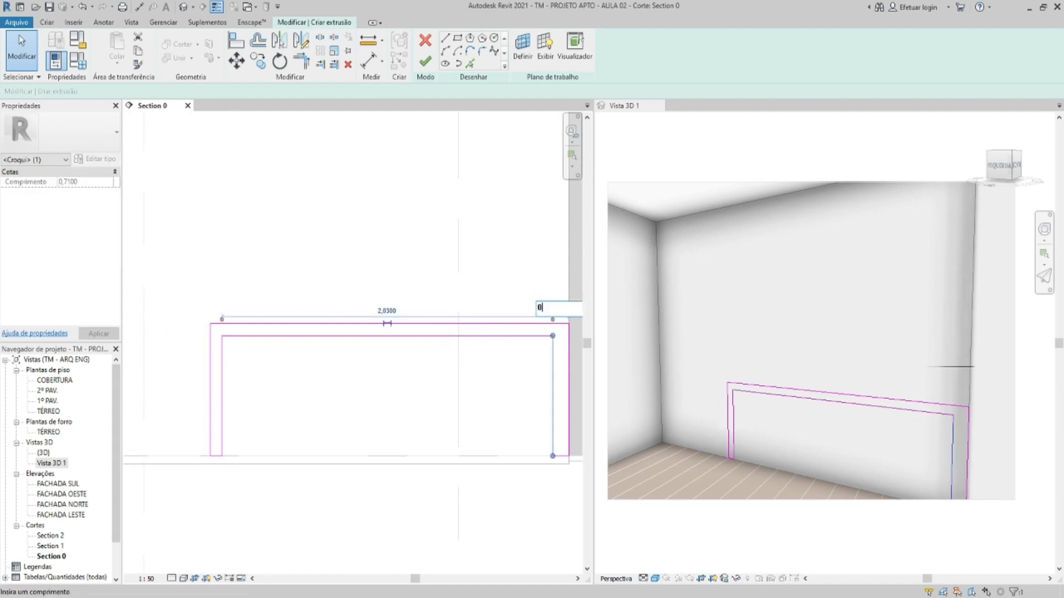
{"action": "type", "text": "0.07"}
{"action": "key", "text": "Return"}
{"action": "left_click", "coordinate": [449, 283]}
Measure the desk outline's overall height from the floor to its top edge
{"action": "middle_click_drag", "start_coordinate": [341, 314], "coordinate": [392, 335]}
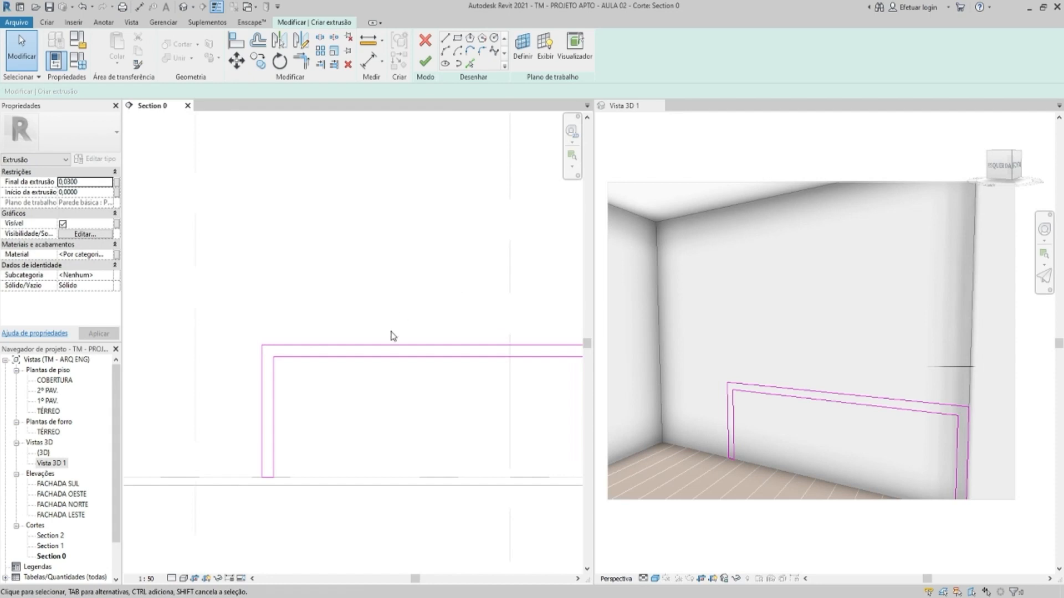
{"action": "key", "text": "i"}
{"action": "left_click", "coordinate": [383, 346]}
{"action": "left_click", "coordinate": [344, 478]}
{"action": "key", "text": "Escape"}
{"action": "scroll", "coordinate": [327, 421], "scroll_direction": "down", "scroll_amount": 2}
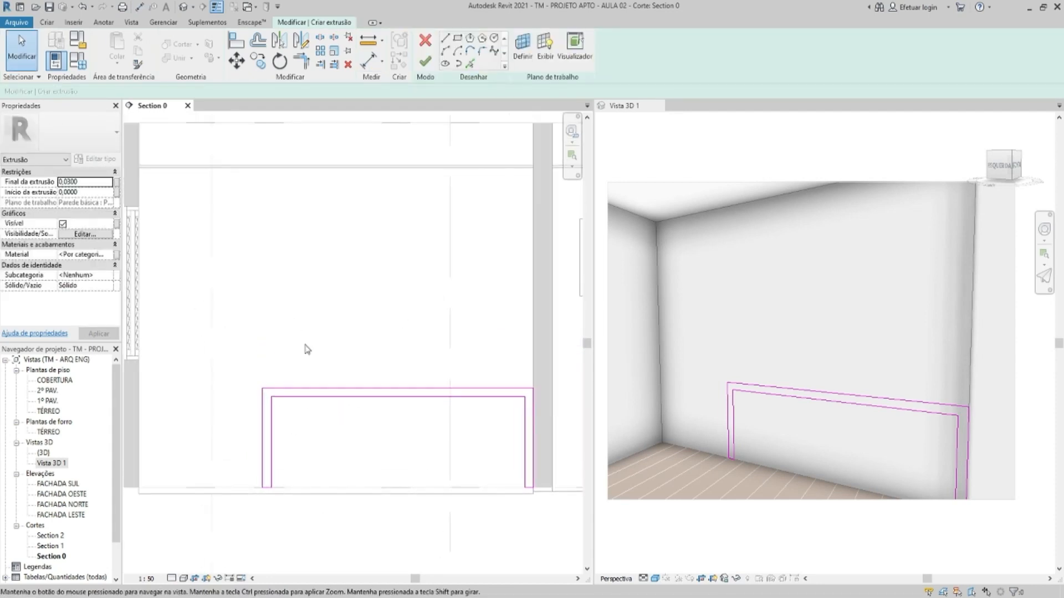
Extrude the desk profile to an end of 0.60 m, finish the sketch and view the desk in Vista 3D 1
{"action": "left_click", "coordinate": [689, 369]}
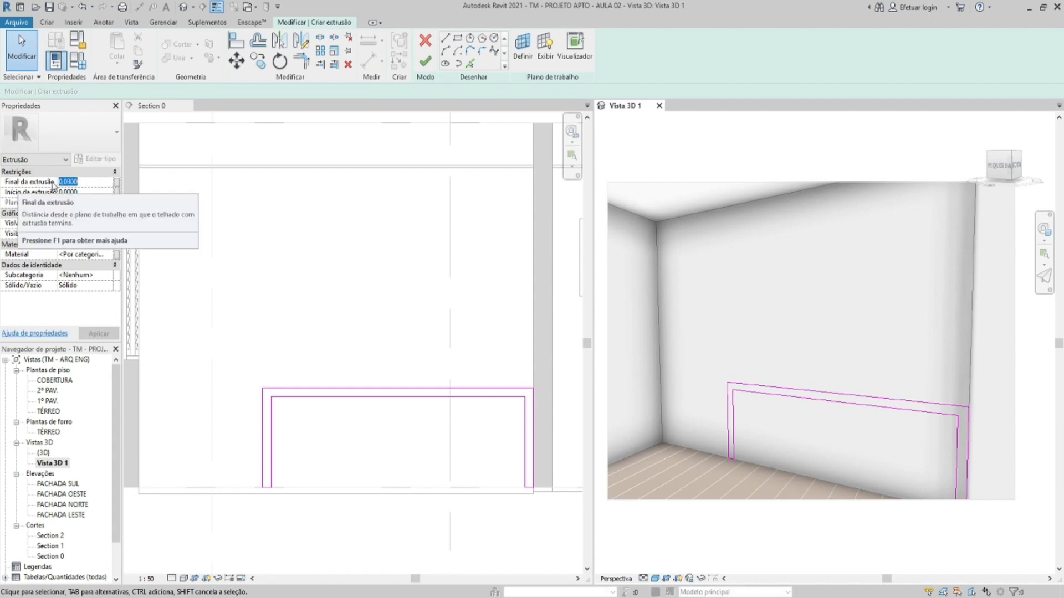
{"action": "type", "text": ","}
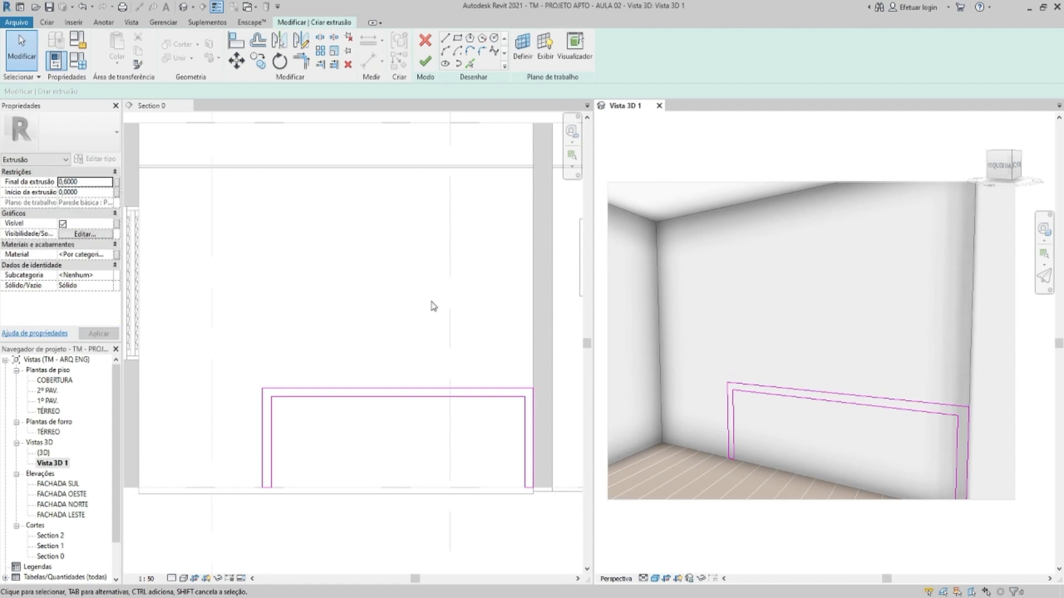
{"action": "left_click", "coordinate": [437, 306]}
{"action": "left_click", "coordinate": [427, 65]}
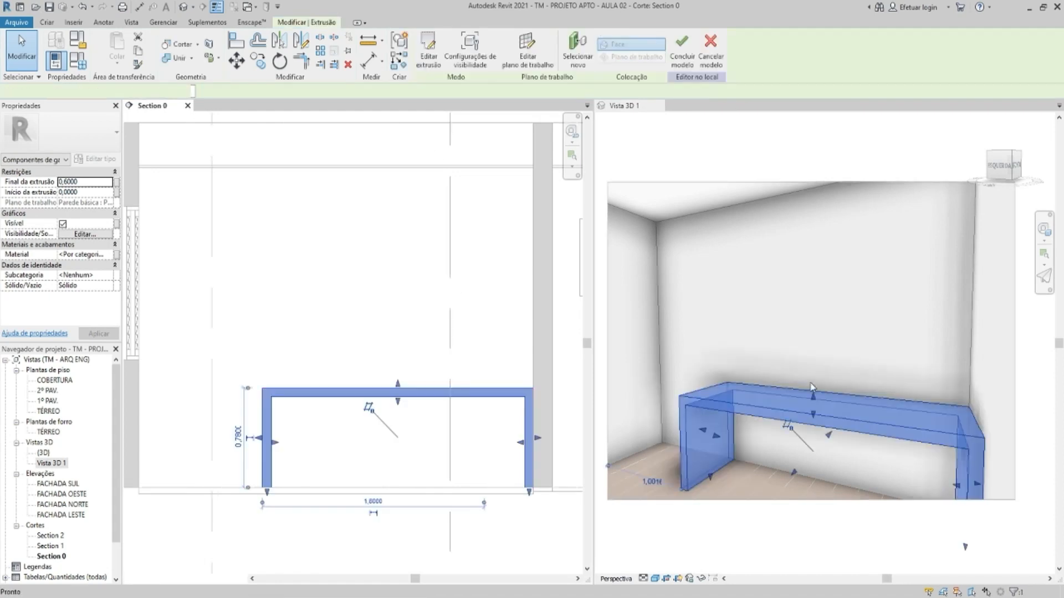
{"action": "left_click", "coordinate": [756, 401]}
{"action": "scroll", "coordinate": [757, 402], "scroll_direction": "up", "scroll_amount": 5}
{"action": "scroll", "coordinate": [757, 401], "scroll_direction": "down", "scroll_amount": 5}
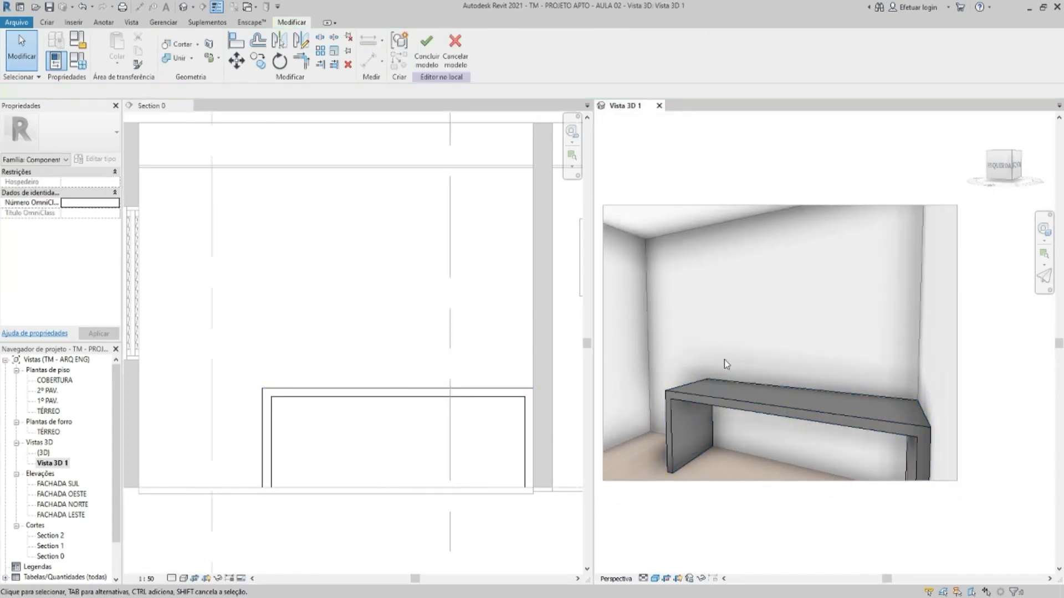
Associate the desk extrusion's material with a new type-based family parameter named MATERIAL
{"action": "left_click", "coordinate": [732, 389]}
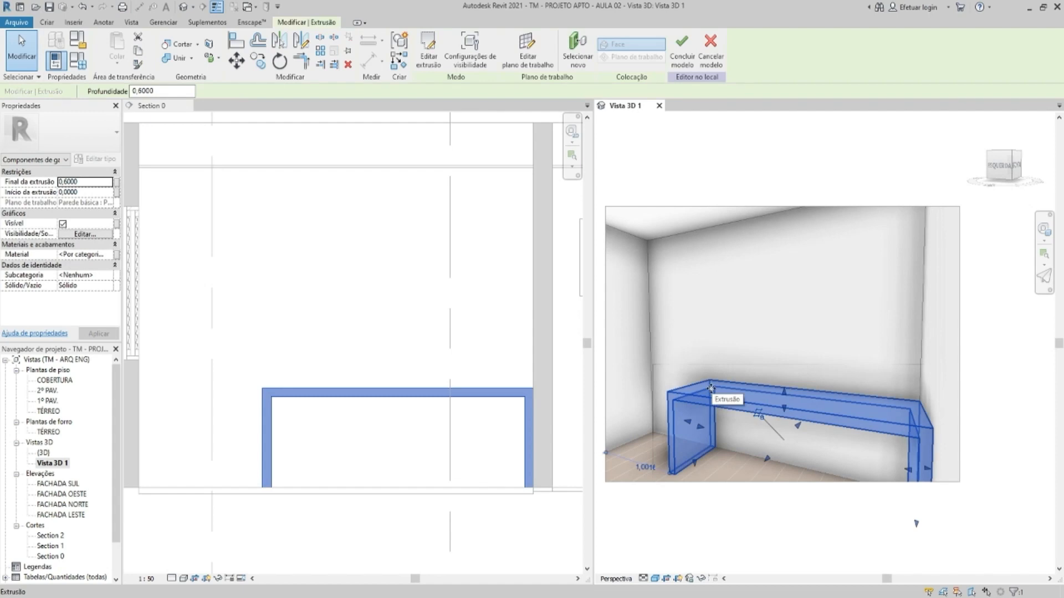
{"action": "left_click", "coordinate": [116, 255]}
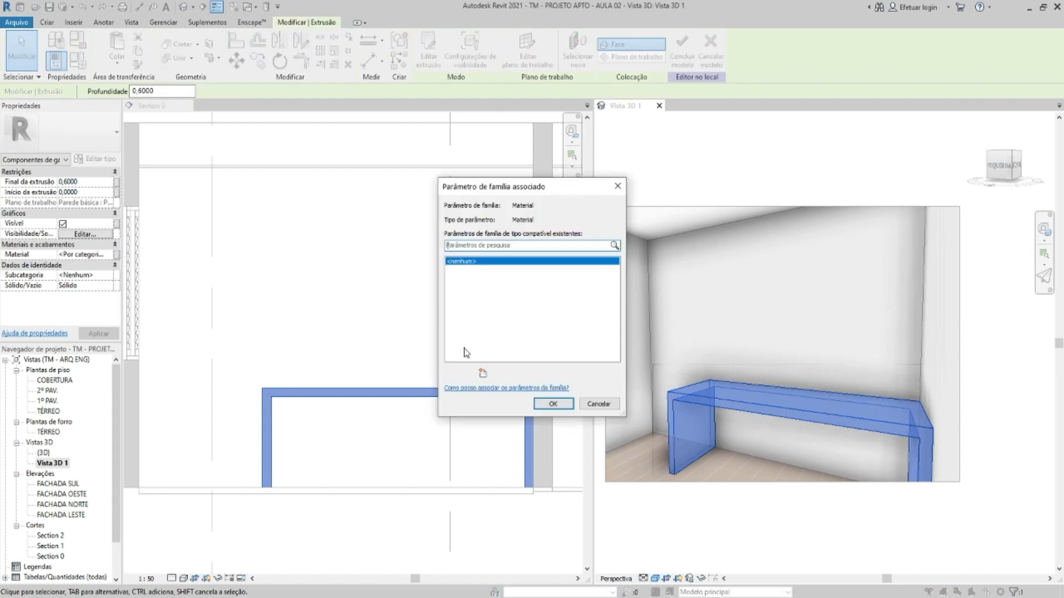
{"action": "left_click", "coordinate": [487, 389]}
{"action": "type", "text": "MATERIAL"}
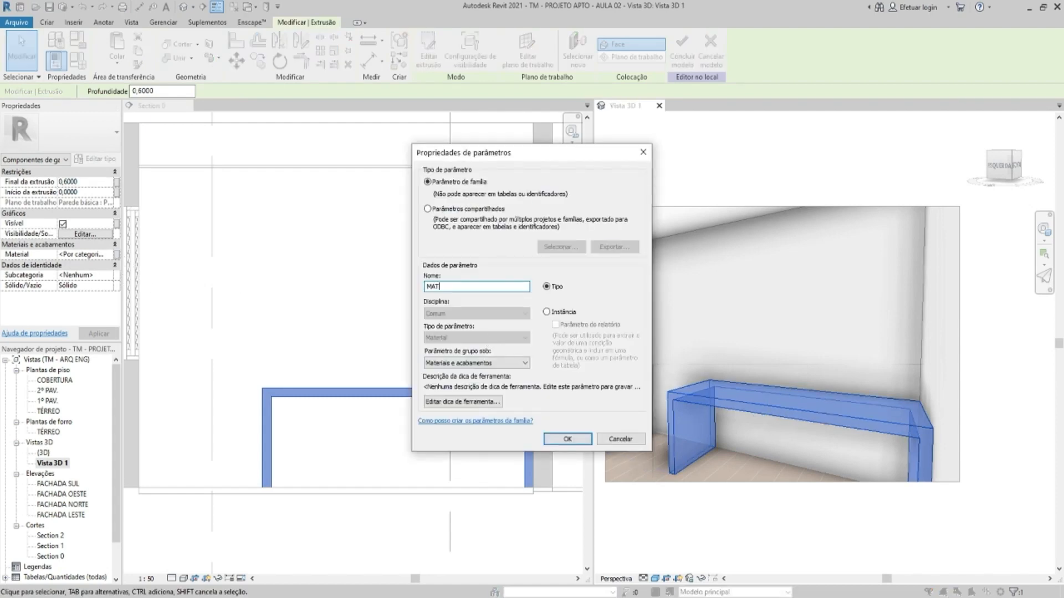
{"action": "left_click", "coordinate": [574, 441]}
{"action": "left_click", "coordinate": [552, 404]}
{"action": "left_click", "coordinate": [428, 305]}
{"action": "left_click", "coordinate": [427, 306]}
Copy the desk extrusion straight up about 1.20 m on the wall in Section 0
{"action": "middle_click_drag", "start_coordinate": [427, 306], "coordinate": [403, 342]}
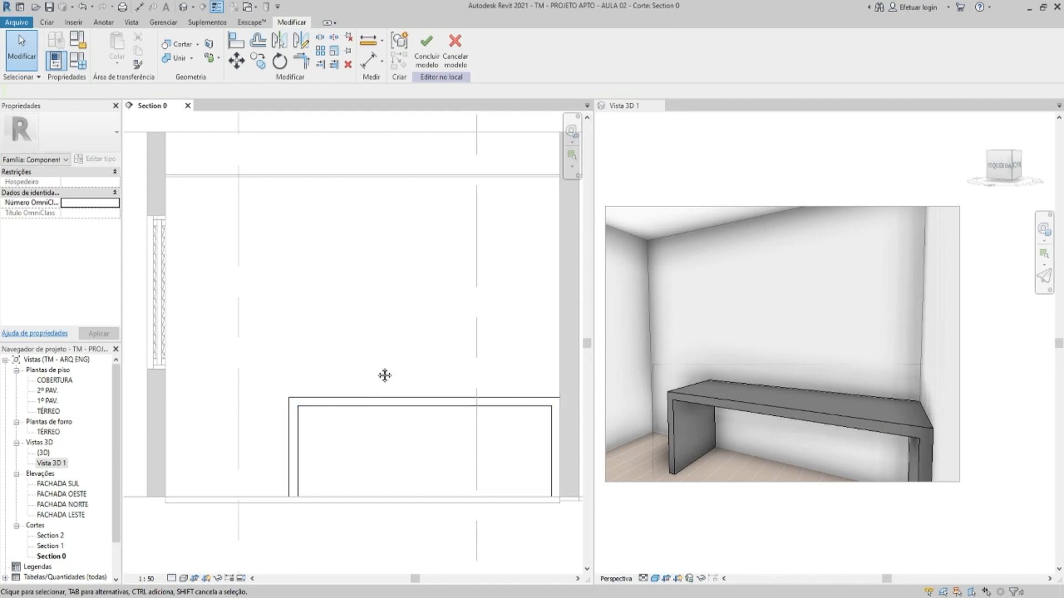
{"action": "middle_click_drag", "start_coordinate": [382, 367], "coordinate": [364, 384]}
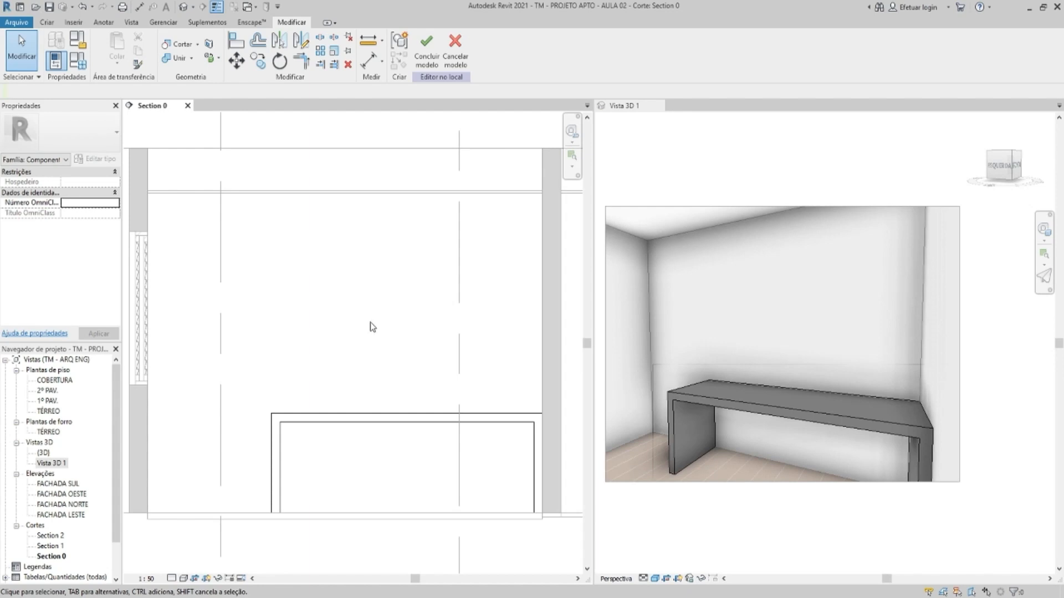
{"action": "left_click", "coordinate": [354, 416]}
{"action": "middle_click_drag", "start_coordinate": [355, 417], "coordinate": [337, 376]}
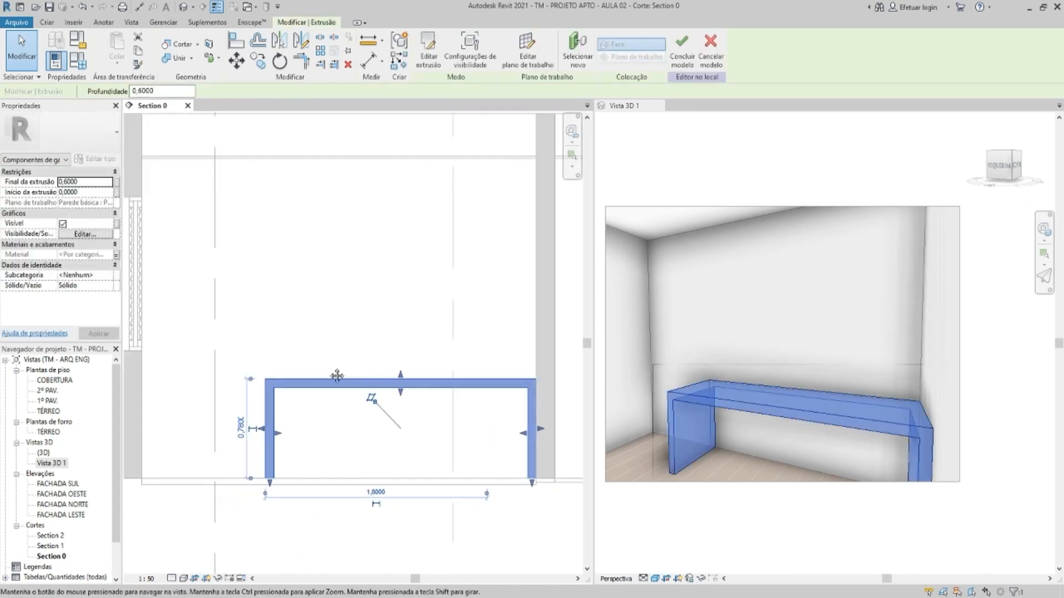
{"action": "key", "text": "c"}
{"action": "key", "text": "o"}
{"action": "left_click", "coordinate": [308, 387]}
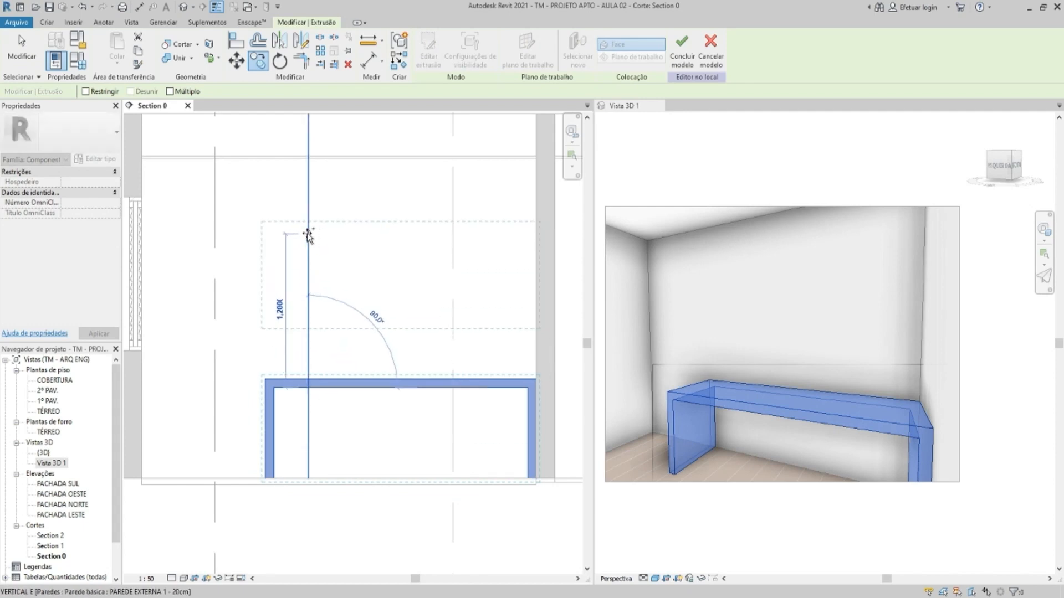
{"action": "left_click", "coordinate": [308, 234]}
Edit the upper copy's profile and delete its inner horizontal and vertical lines
{"action": "double_click", "coordinate": [293, 235]}
{"action": "mouse_move", "coordinate": [221, 201]}
{"action": "left_mouse_down"}
{"action": "mouse_move", "coordinate": [340, 297]}
{"action": "mouse_move", "coordinate": [530, 341]}
{"action": "mouse_move", "coordinate": [523, 334]}
{"action": "left_mouse_up"}
{"action": "key", "text": "Escape"}
{"action": "left_click", "coordinate": [528, 244]}
{"action": "key", "text": "Delete"}
{"action": "left_click", "coordinate": [488, 234]}
{"action": "key", "text": "Delete"}
{"action": "left_click", "coordinate": [275, 256]}
{"action": "key", "text": "Delete"}
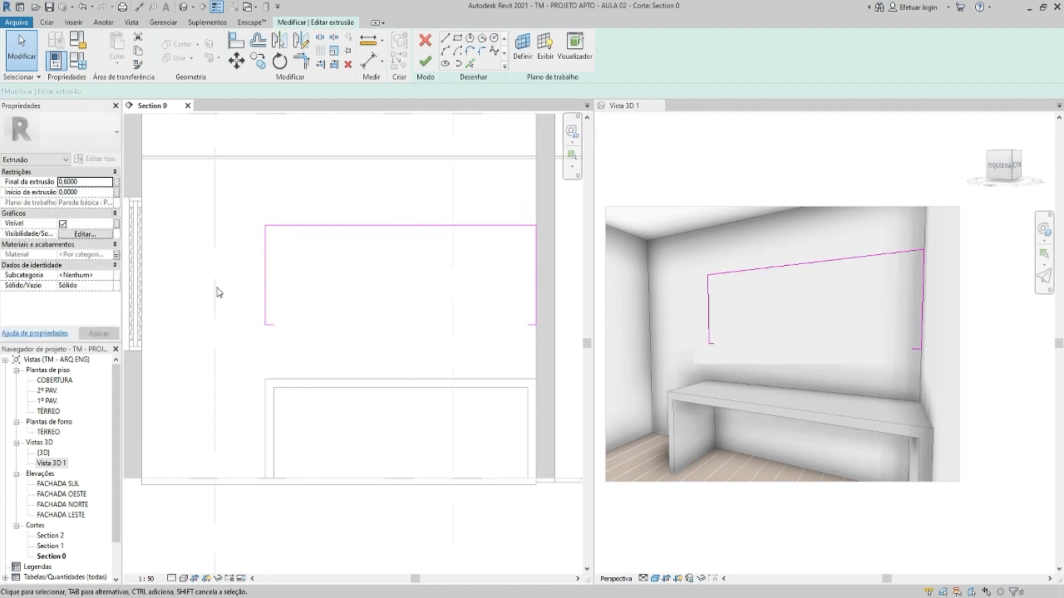
Close the upper profile's bottom edge into a rectangle with Trim/Extend to Corner
{"action": "key", "text": "t"}
{"action": "key", "text": "r"}
{"action": "left_click", "coordinate": [527, 324]}
{"action": "left_click", "coordinate": [267, 280]}
{"action": "key", "text": "Escape"}
Raise the top edge of the upper cabinet's profile to the plaster ceiling
{"action": "mouse_move", "coordinate": [290, 226]}
{"action": "left_mouse_down"}
{"action": "mouse_move", "coordinate": [142, 161]}
{"action": "mouse_move", "coordinate": [256, 158]}
{"action": "left_mouse_up"}
{"action": "left_click", "coordinate": [341, 181]}
{"action": "middle_click_drag", "start_coordinate": [342, 181], "coordinate": [341, 195]}
Set the bottom edge of the upper cabinet's profile 1.5 m above the floor
{"action": "left_click", "coordinate": [345, 339]}
{"action": "left_click_drag", "start_coordinate": [347, 334], "coordinate": [347, 324]}
{"action": "left_click", "coordinate": [243, 407]}
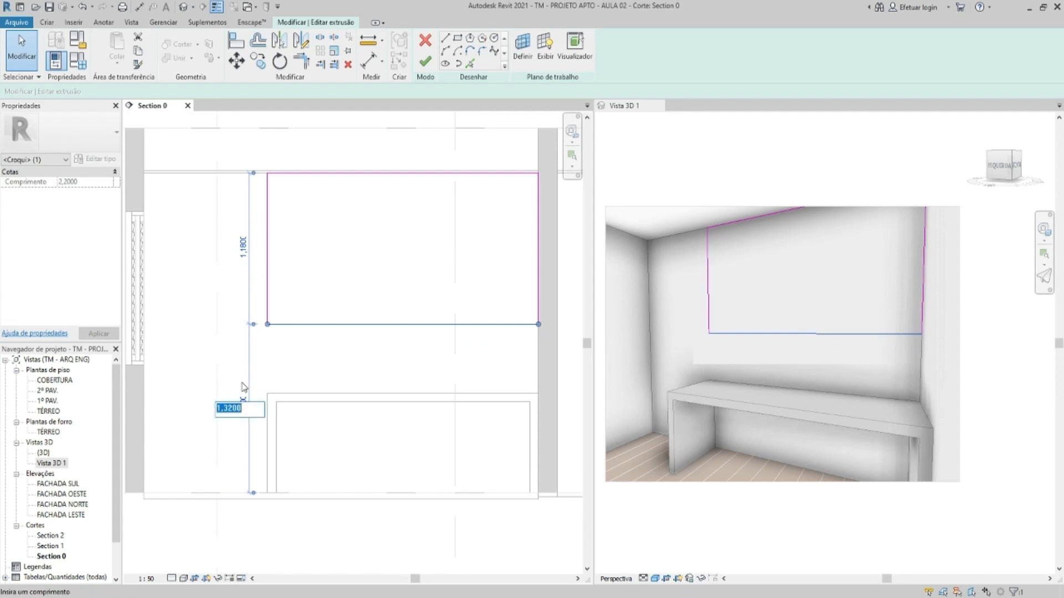
{"action": "type", "text": "1,5"}
{"action": "key", "text": "Return"}
{"action": "left_click", "coordinate": [247, 227]}
Set the upper cabinet's extrusion end to 0.4 m and finish the profile edit
{"action": "double_click", "coordinate": [85, 182]}
{"action": "type", "text": "0,4"}
{"action": "key", "text": "Return"}
{"action": "left_click", "coordinate": [425, 61]}
Delete the upper cabinet extrusion above the desk
{"action": "key", "text": "Escape"}
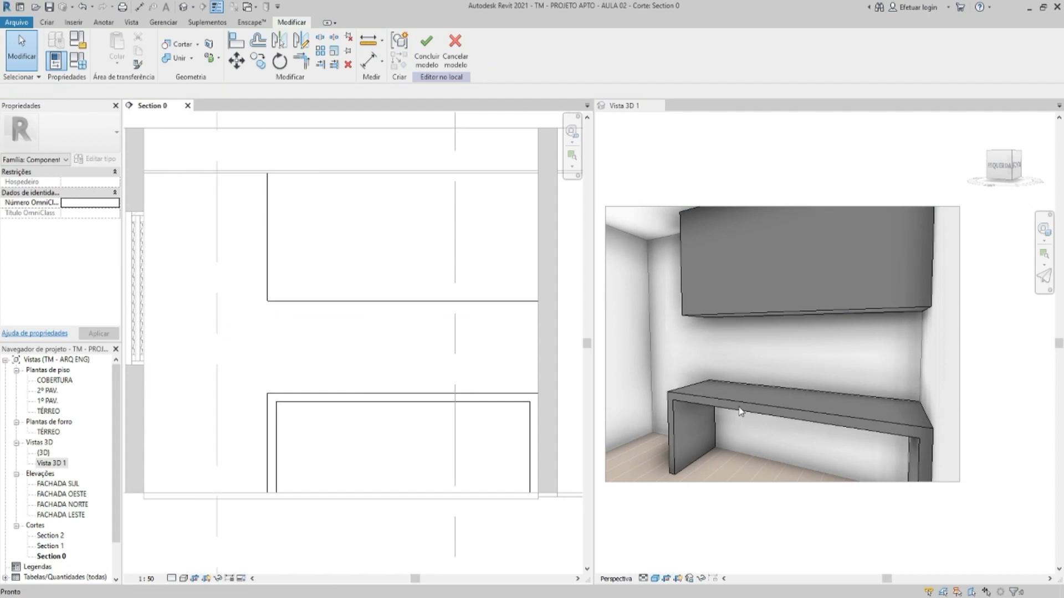
{"action": "left_click", "coordinate": [387, 223]}
{"action": "key", "text": "Delete"}
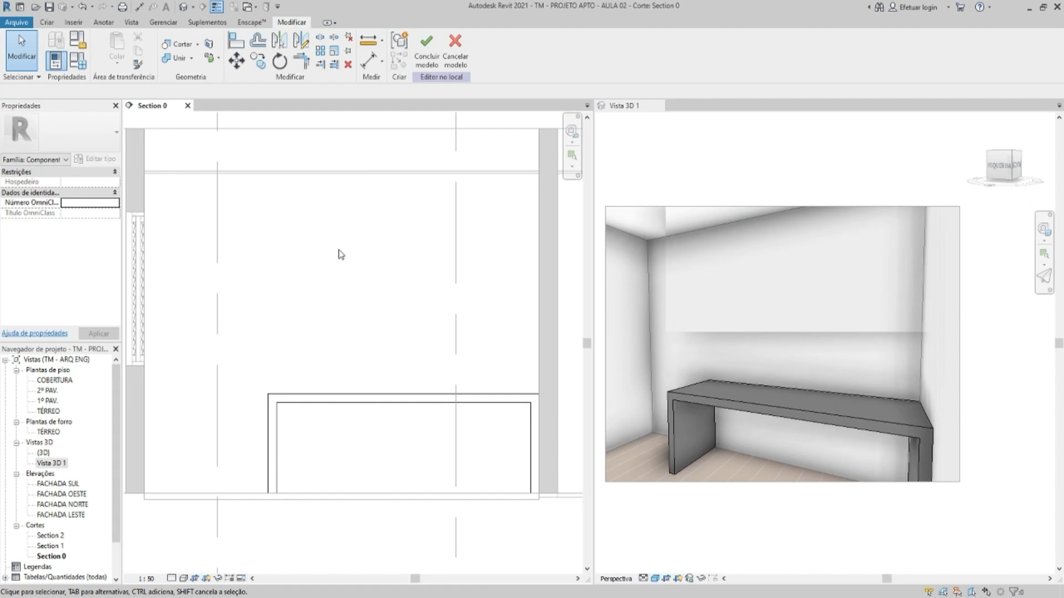
Start a new extrusion on the wall face and sketch a rectangle about 2.2 × 1.72 m from the desktop's left corner to the ceiling and right wall
{"action": "left_click", "coordinate": [46, 22]}
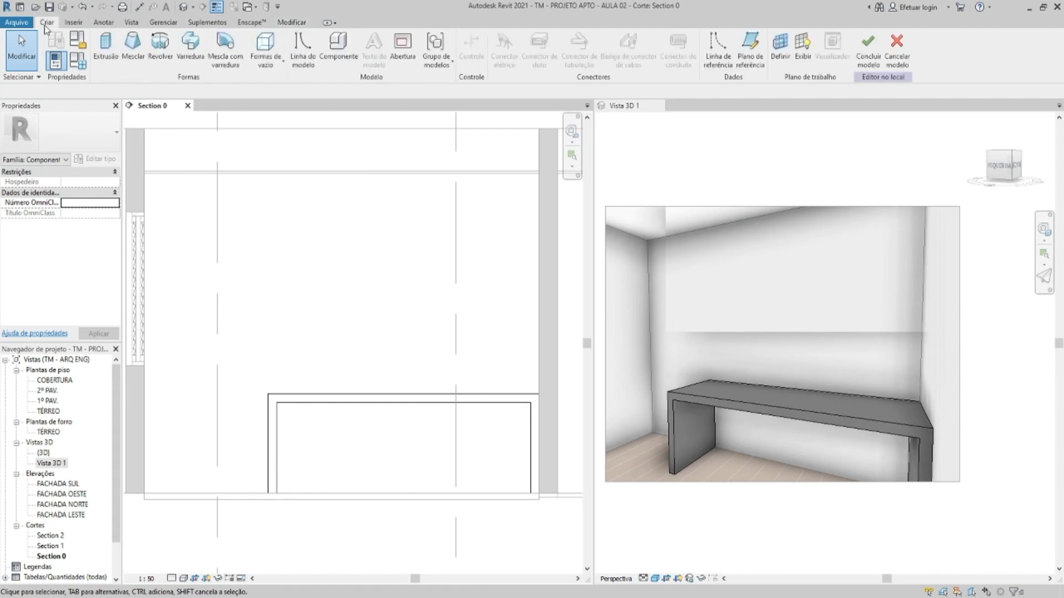
{"action": "left_click", "coordinate": [110, 58]}
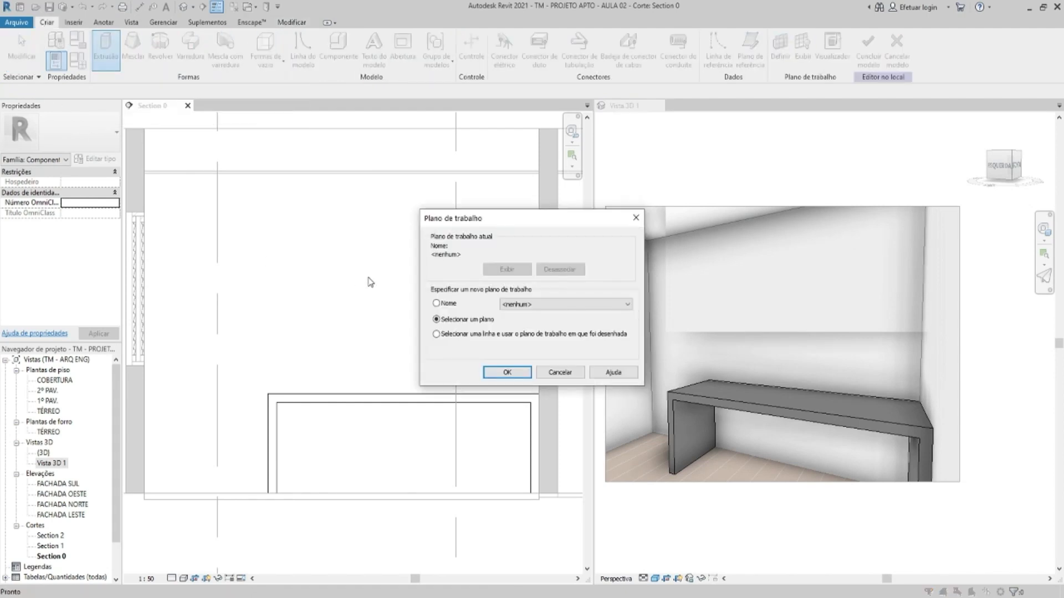
{"action": "left_click", "coordinate": [505, 372]}
{"action": "left_click", "coordinate": [351, 274]}
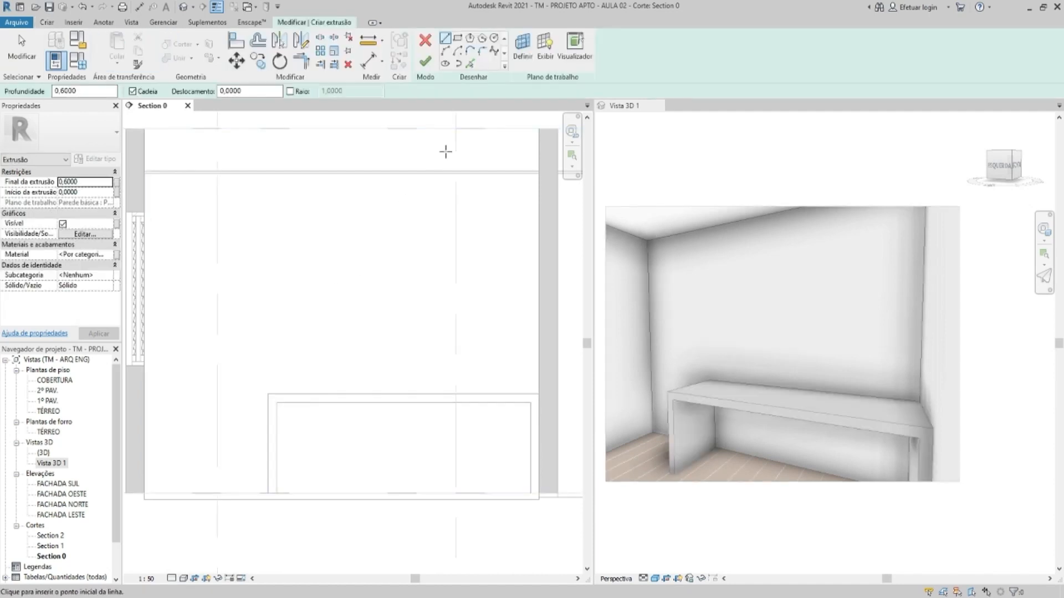
{"action": "left_click", "coordinate": [546, 47]}
{"action": "left_click", "coordinate": [545, 47]}
{"action": "left_click", "coordinate": [457, 38]}
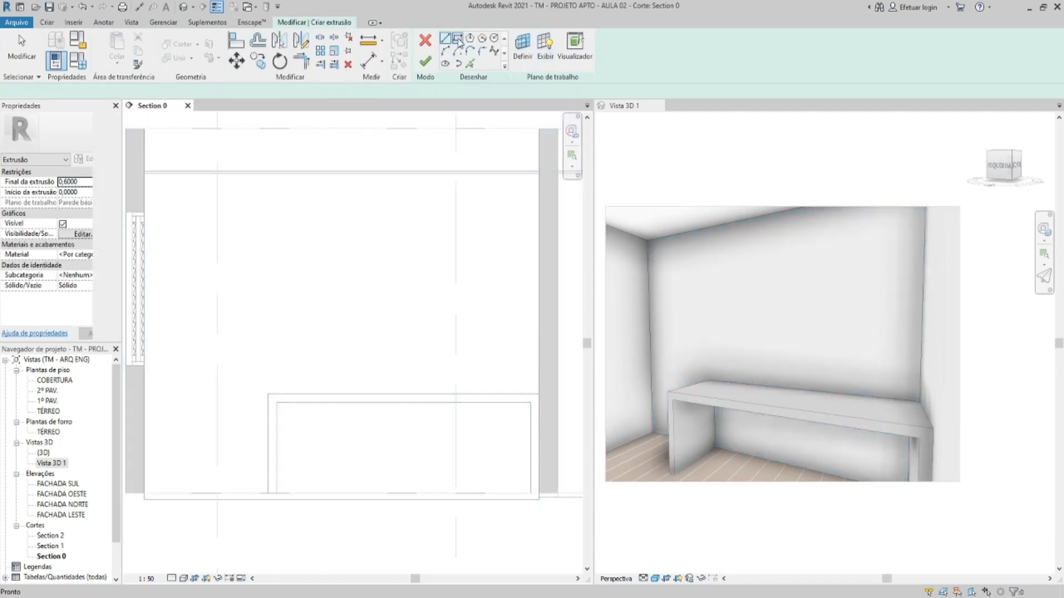
{"action": "left_click", "coordinate": [268, 393]}
{"action": "left_click", "coordinate": [539, 174]}
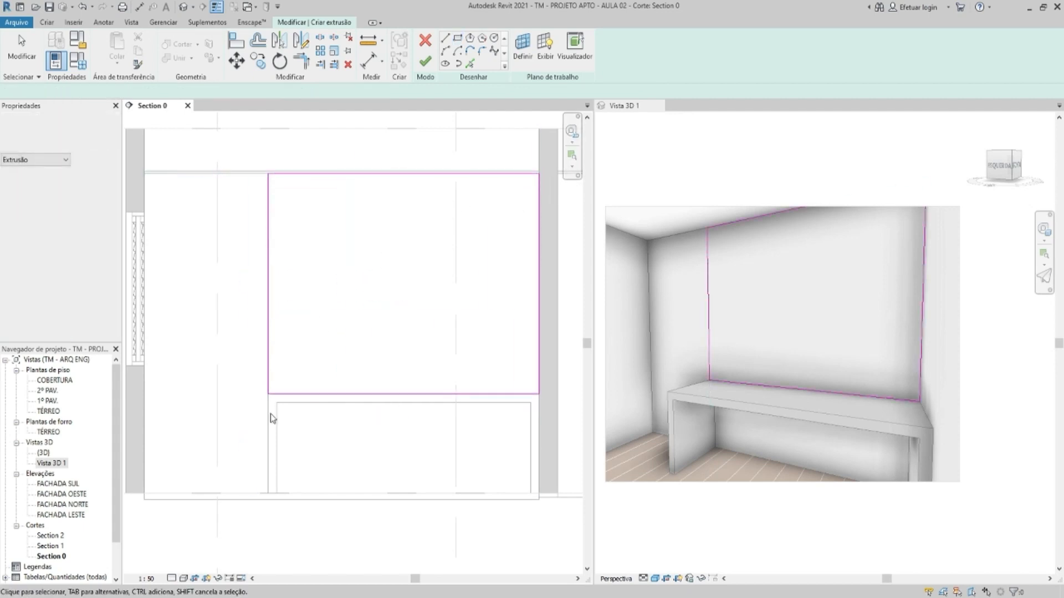
{"action": "key", "text": "Escape"}
Raise the bottom edge of the upper cabinet's profile to 1.5 m above the floor
{"action": "left_click", "coordinate": [287, 394]}
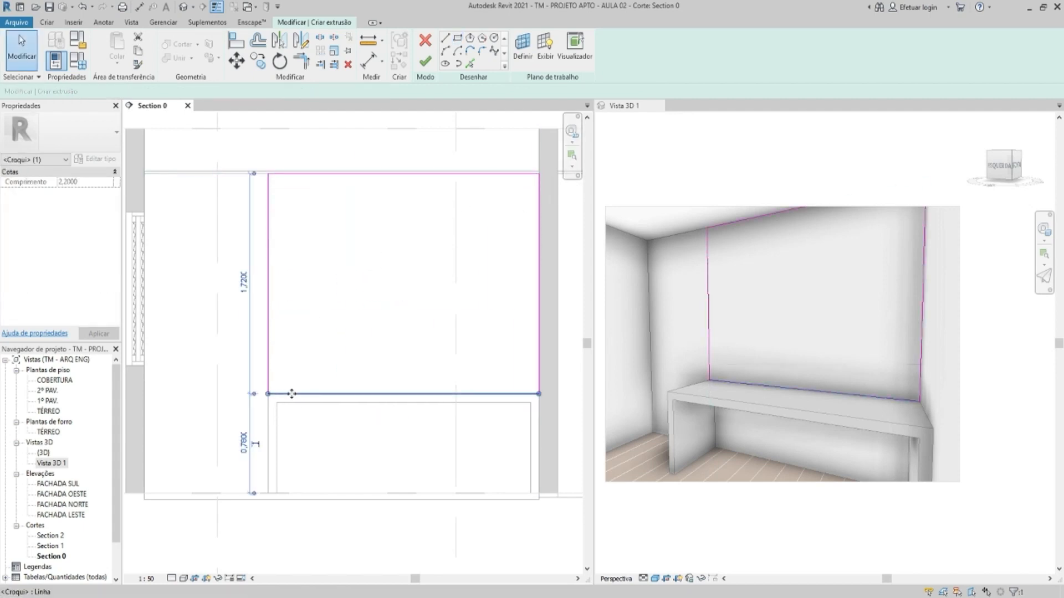
{"action": "left_click_drag", "start_coordinate": [291, 394], "coordinate": [284, 332]}
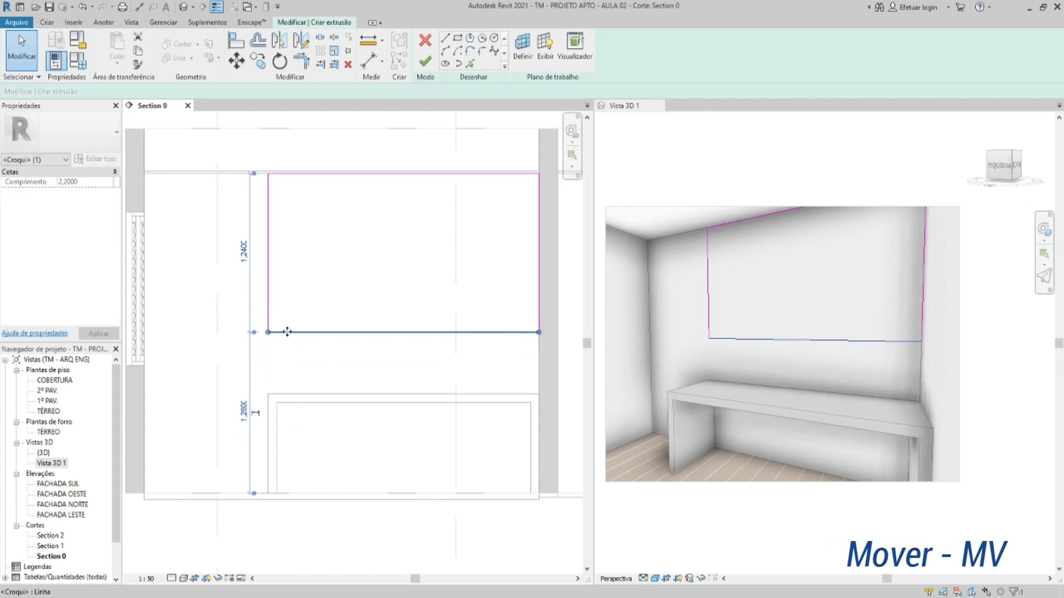
{"action": "left_click", "coordinate": [244, 410]}
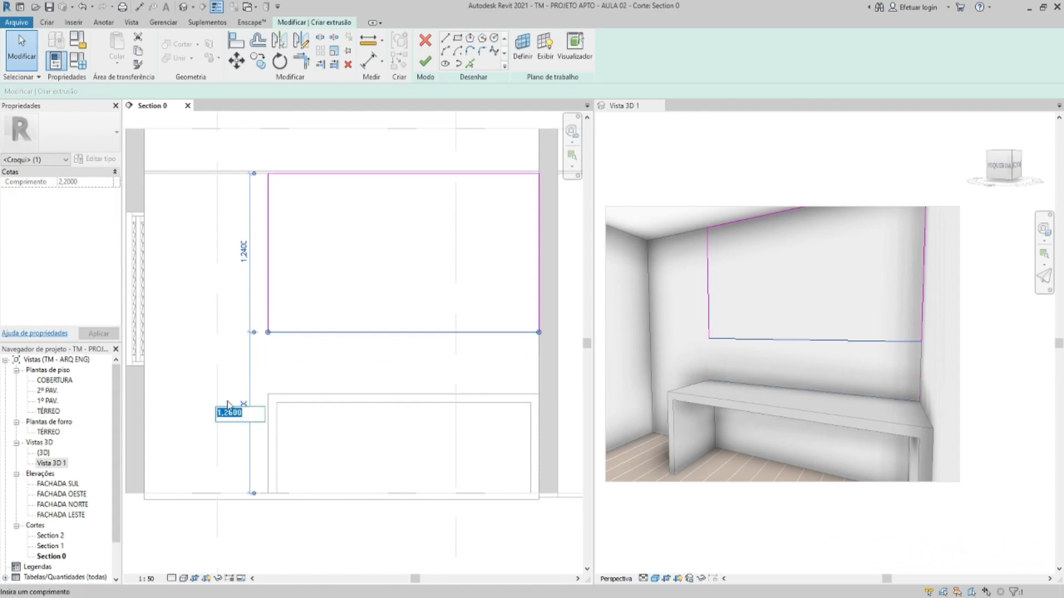
{"action": "type", "text": "1"}
{"action": "key", "text": "Return"}
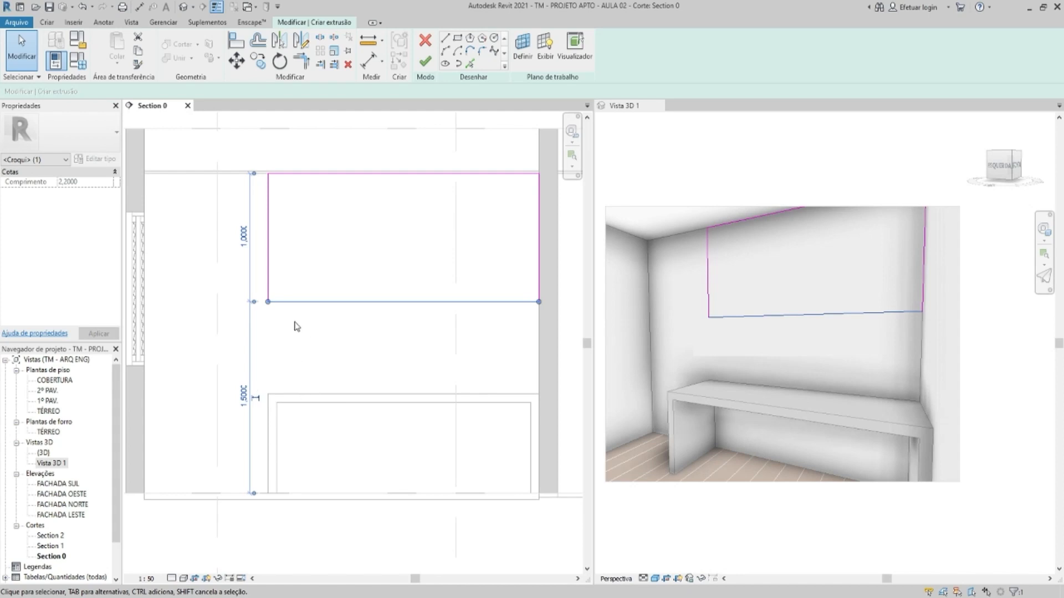
Set the upper cabinet's extrusion end to 0.4 m and finish the extrusion
{"action": "left_click", "coordinate": [301, 258]}
{"action": "double_click", "coordinate": [79, 181]}
{"action": "type", "text": "0,4"}
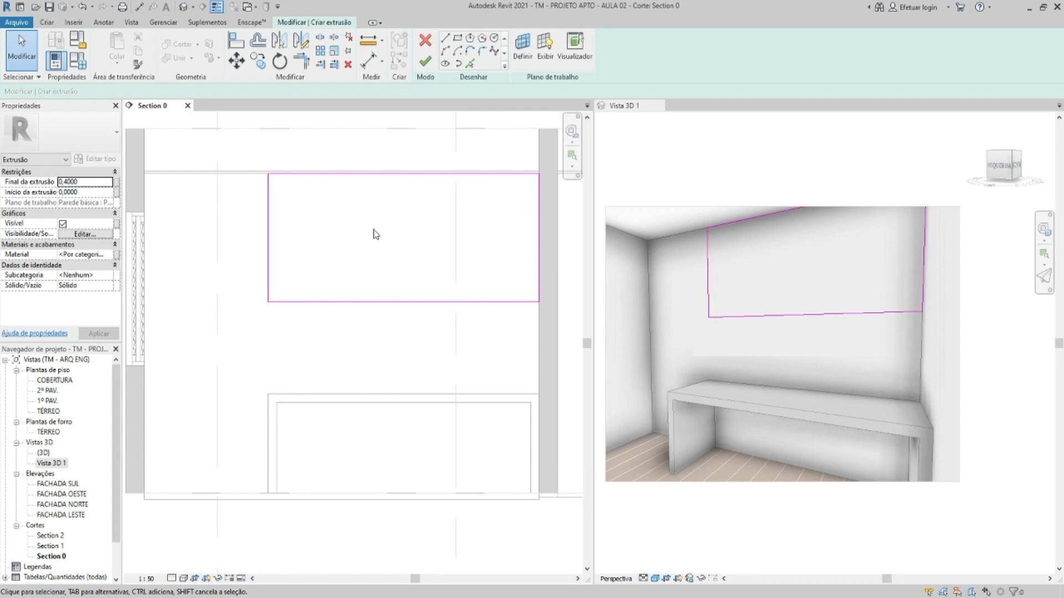
{"action": "left_click", "coordinate": [425, 62]}
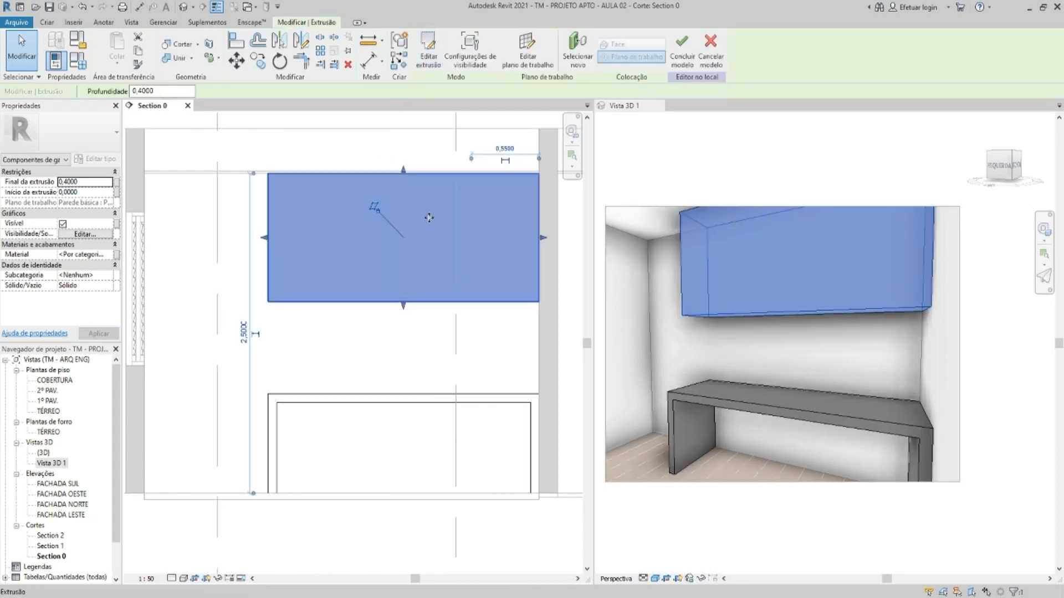
{"action": "left_click", "coordinate": [403, 248]}
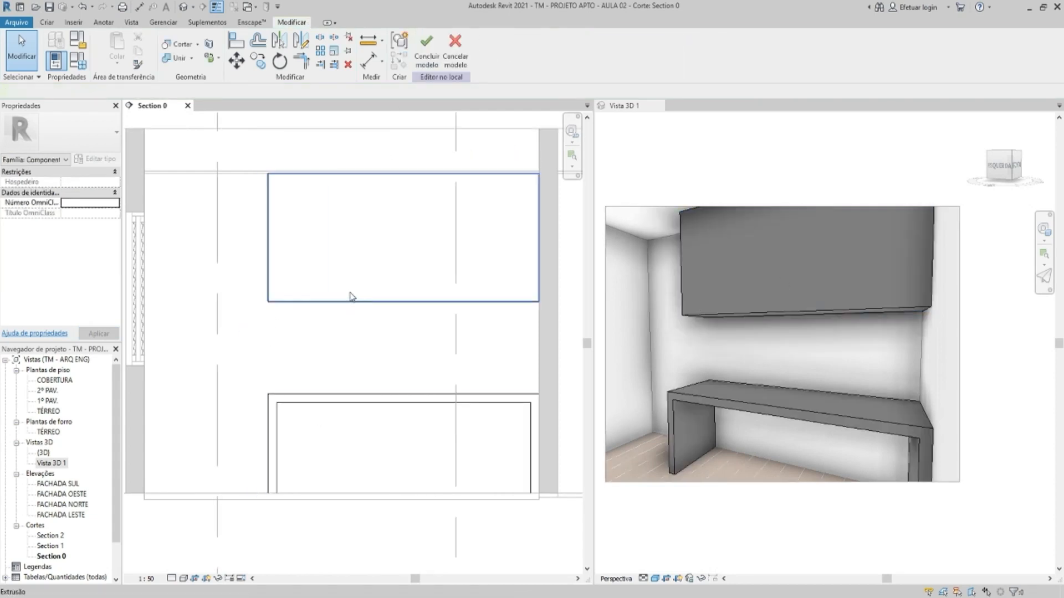
Associate the upper cabinet's material with a new instance family parameter named MATERIAL PARTE SUPERIO
{"action": "left_click", "coordinate": [324, 284]}
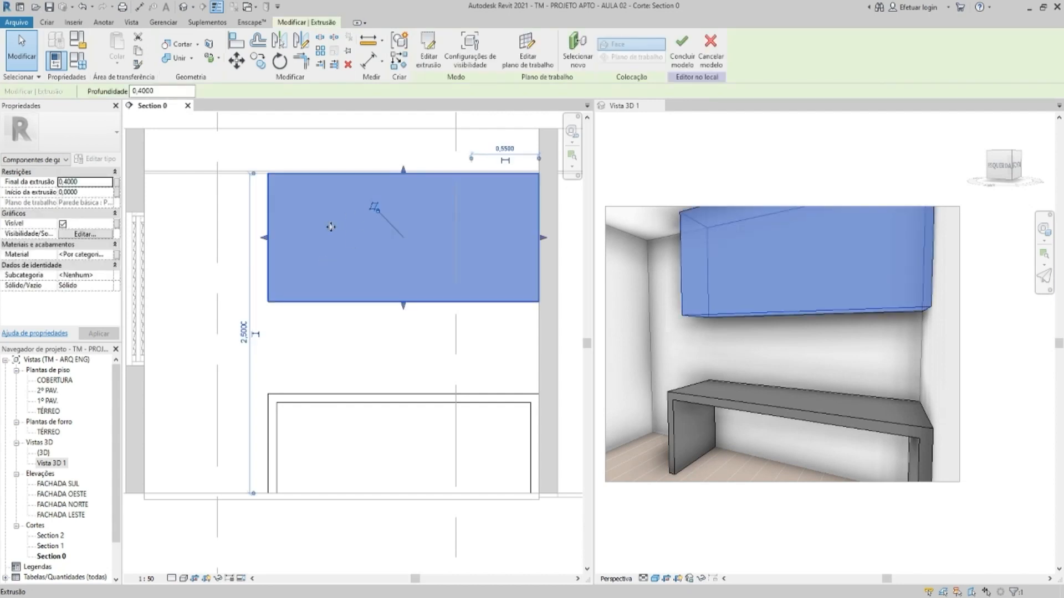
{"action": "left_click", "coordinate": [116, 255]}
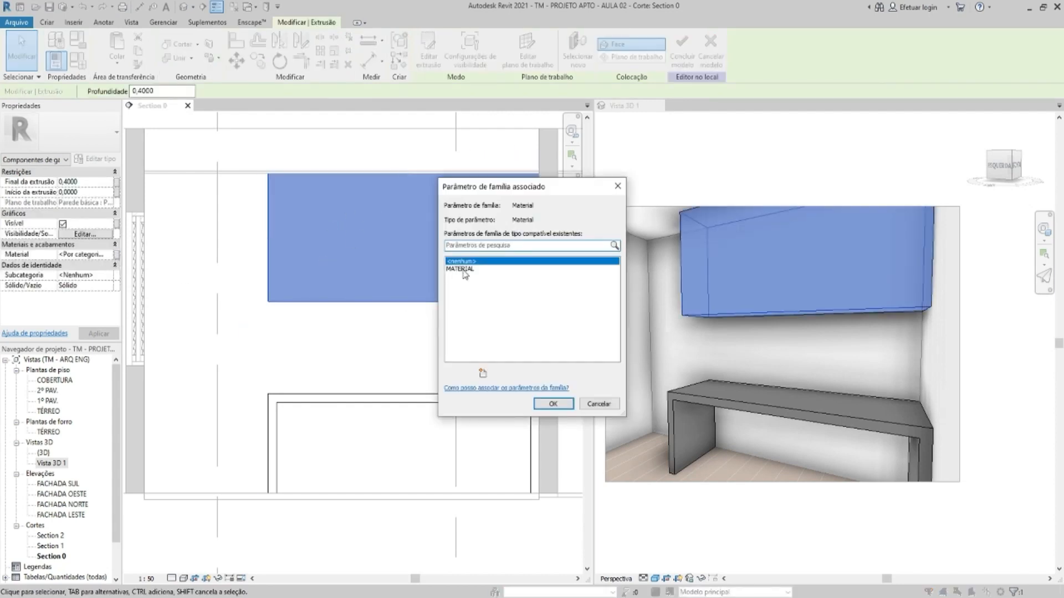
{"action": "left_click", "coordinate": [483, 374]}
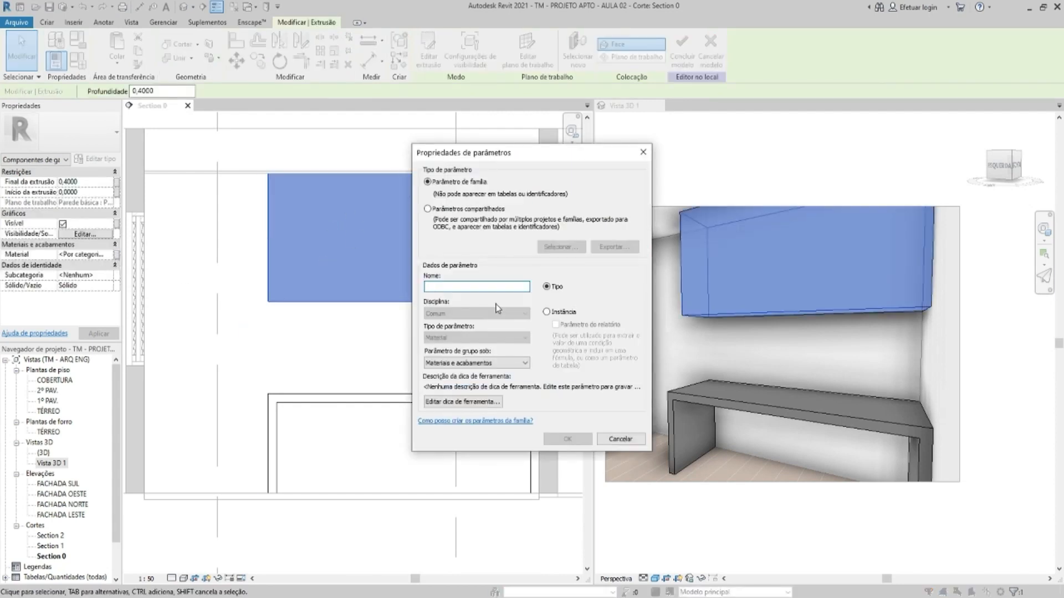
{"action": "type", "text": "MATERIAL PARTE SUPERIO"}
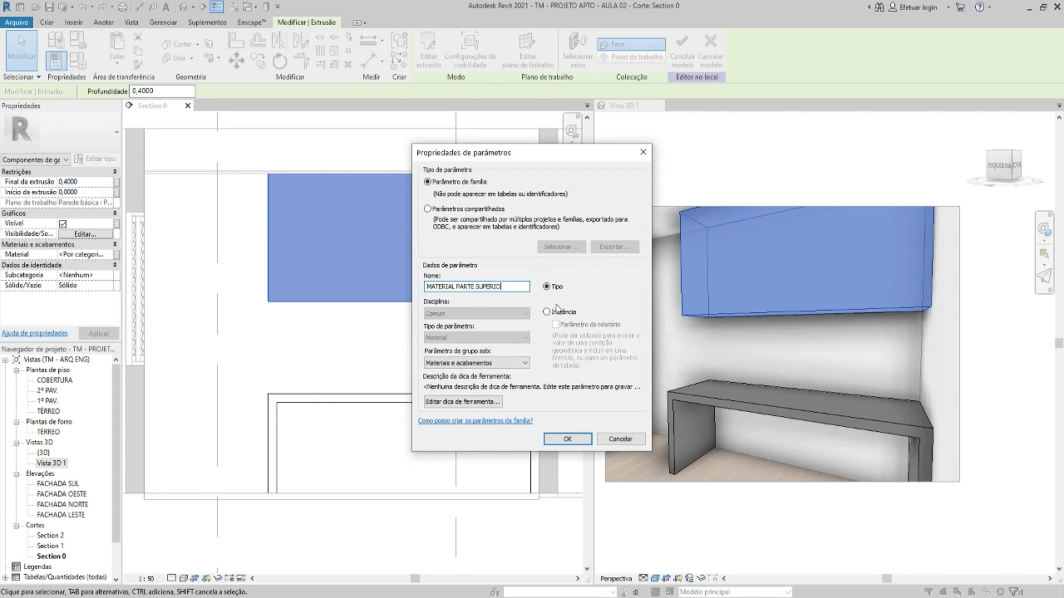
{"action": "left_click", "coordinate": [548, 312]}
{"action": "left_click", "coordinate": [567, 439]}
{"action": "left_click", "coordinate": [565, 406]}
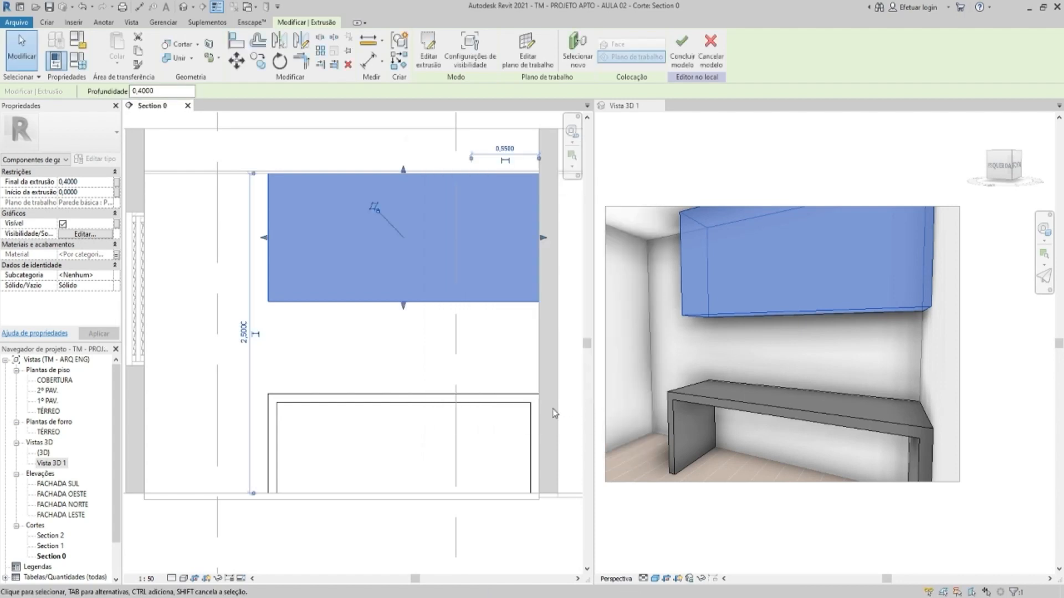
{"action": "key", "text": "Escape"}
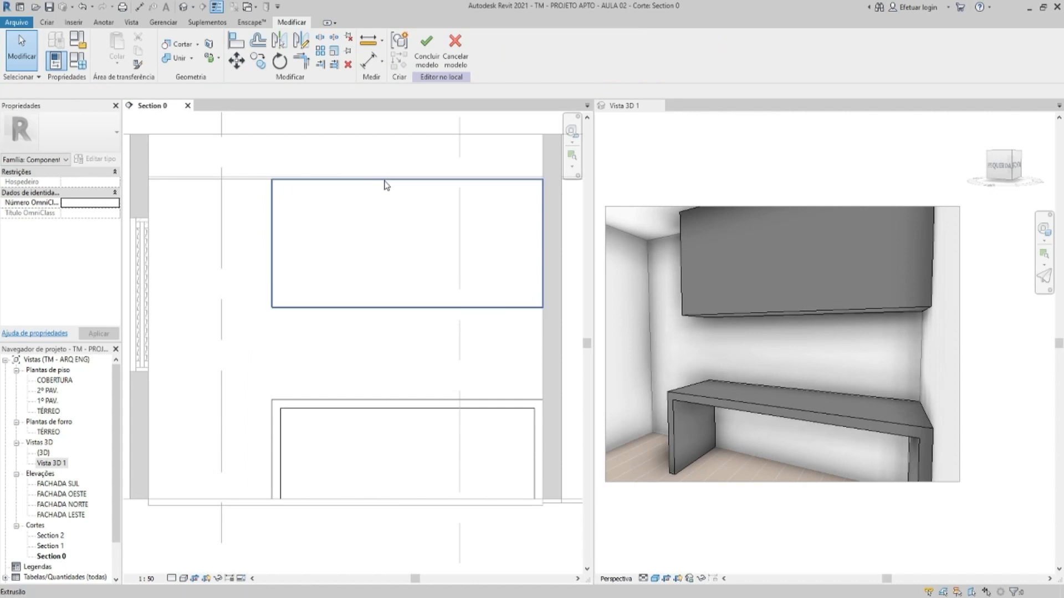
Start a void extrusion on the upper cabinet's front face and sketch a rectangle inset by a 0.025 m offset over its lower half
{"action": "middle_click_drag", "start_coordinate": [378, 214], "coordinate": [381, 234]}
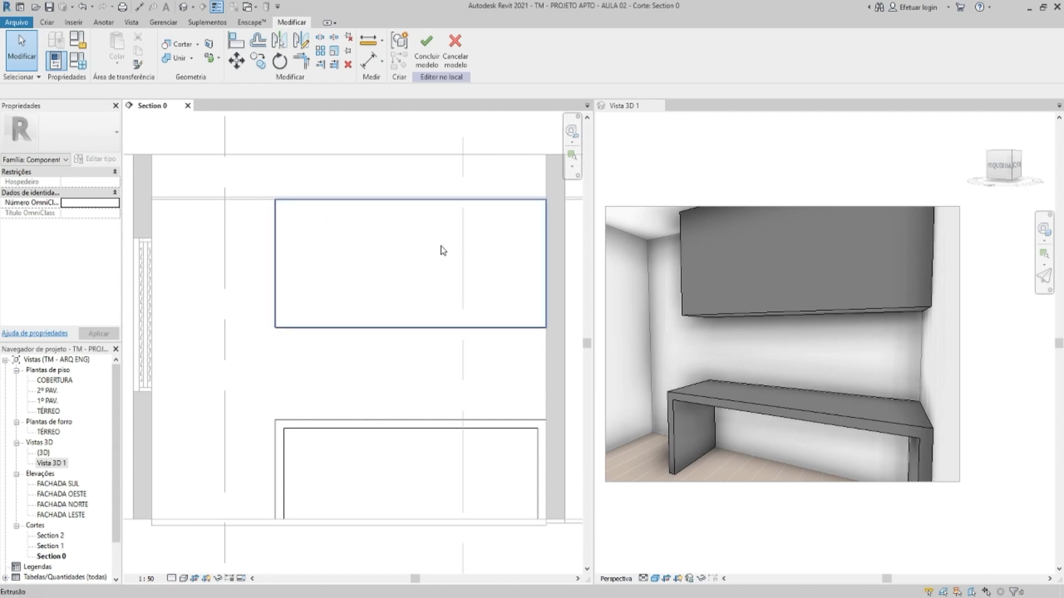
{"action": "middle_click_drag", "start_coordinate": [440, 246], "coordinate": [444, 247]}
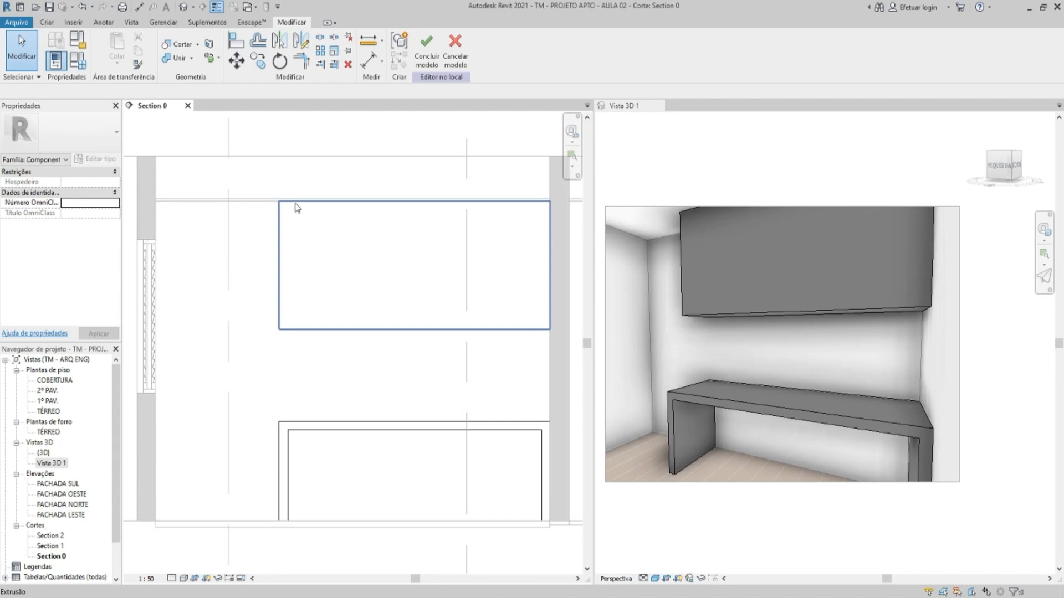
{"action": "left_click", "coordinate": [47, 22]}
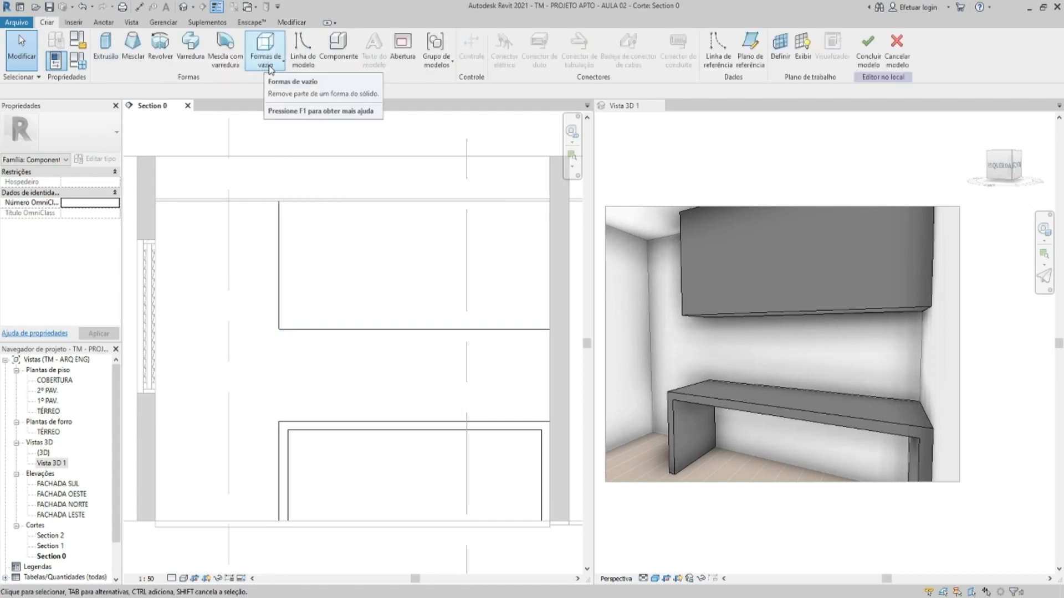
{"action": "left_click", "coordinate": [264, 66]}
{"action": "left_click", "coordinate": [296, 81]}
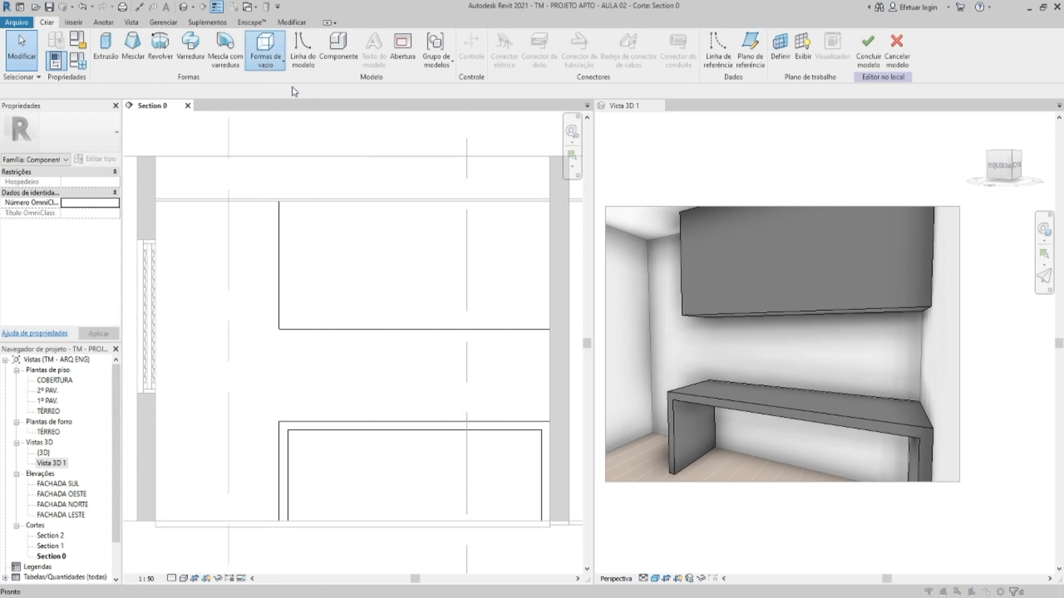
{"action": "left_click", "coordinate": [507, 373]}
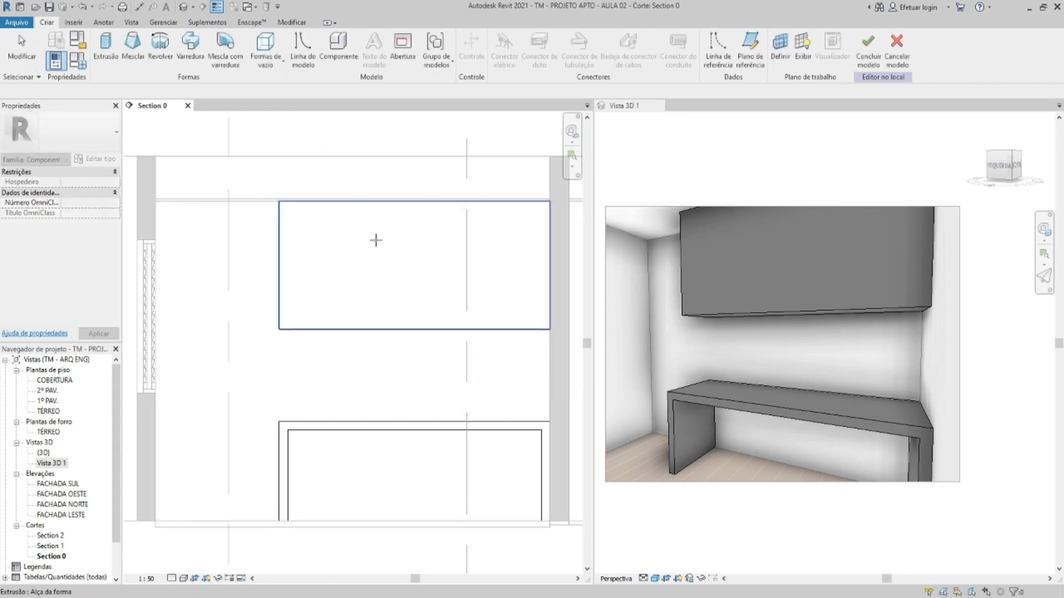
{"action": "left_click", "coordinate": [377, 245]}
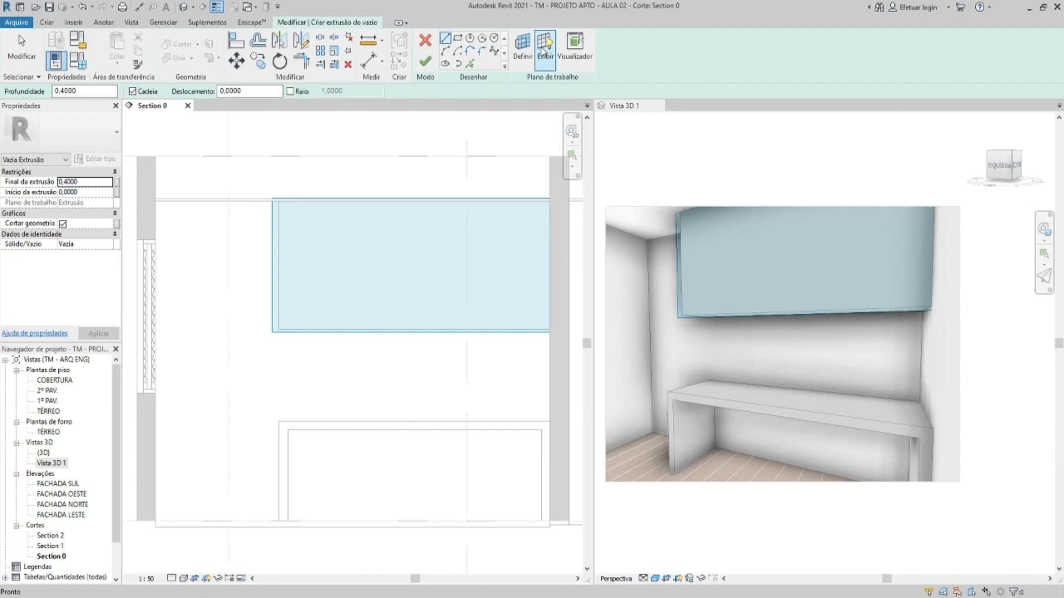
{"action": "left_click", "coordinate": [457, 39]}
{"action": "double_click", "coordinate": [244, 91]}
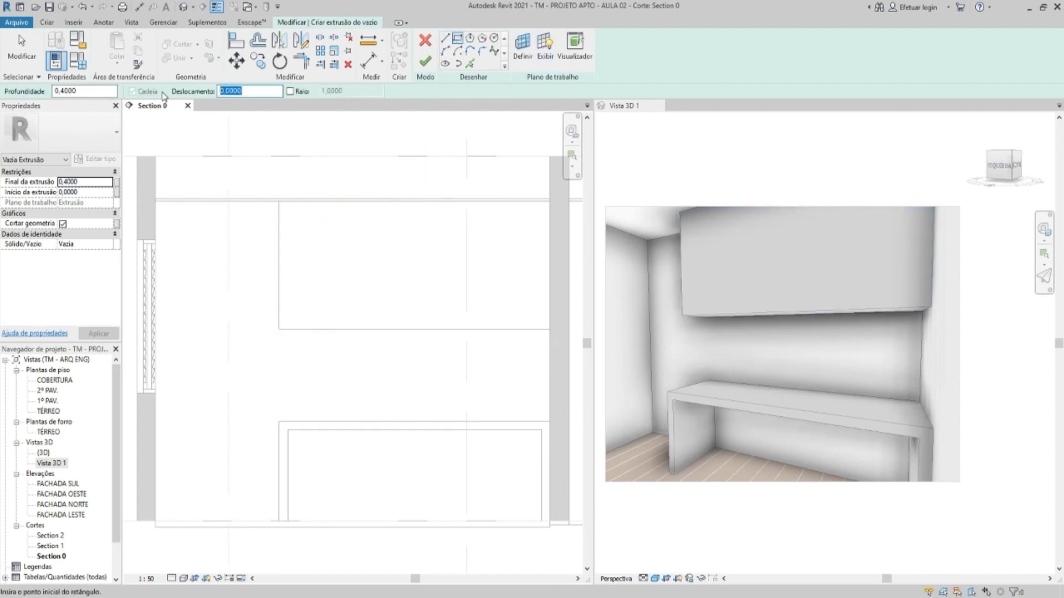
{"action": "type", "text": "0"}
{"action": "left_click", "coordinate": [278, 329]}
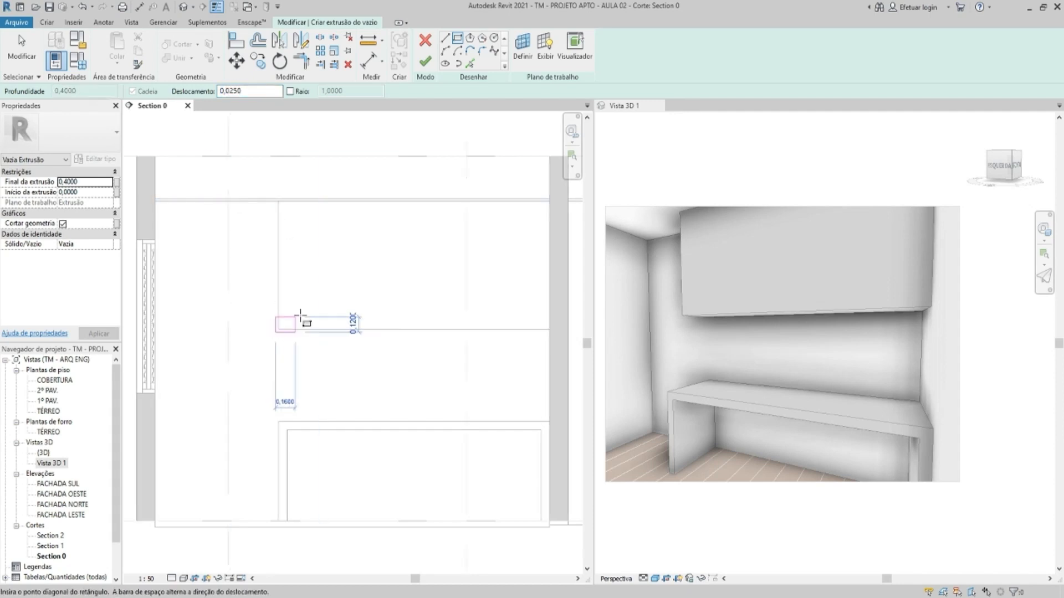
{"action": "key", "text": "space"}
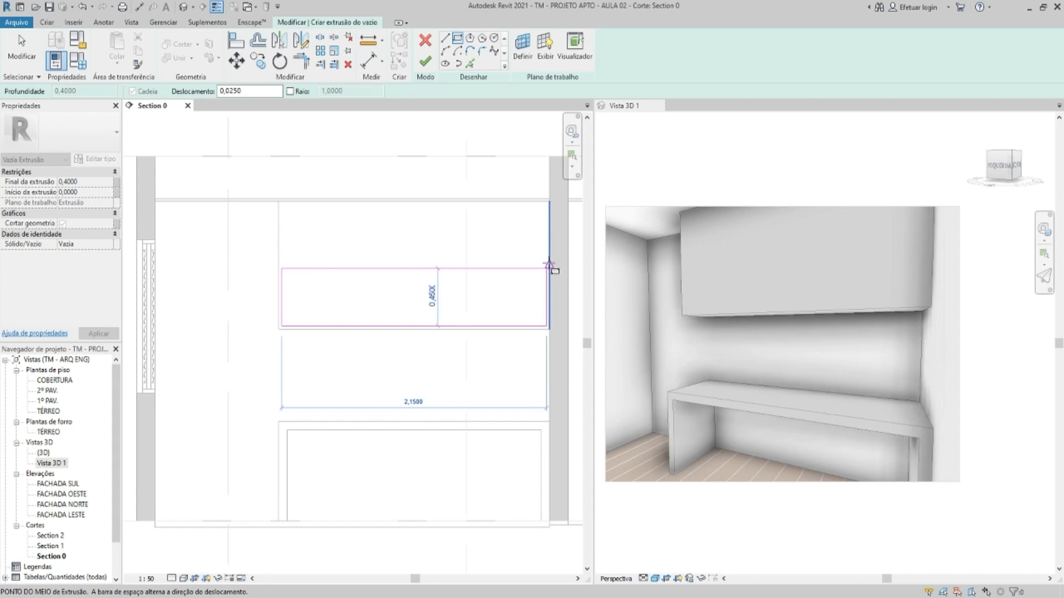
{"action": "left_click", "coordinate": [549, 265]}
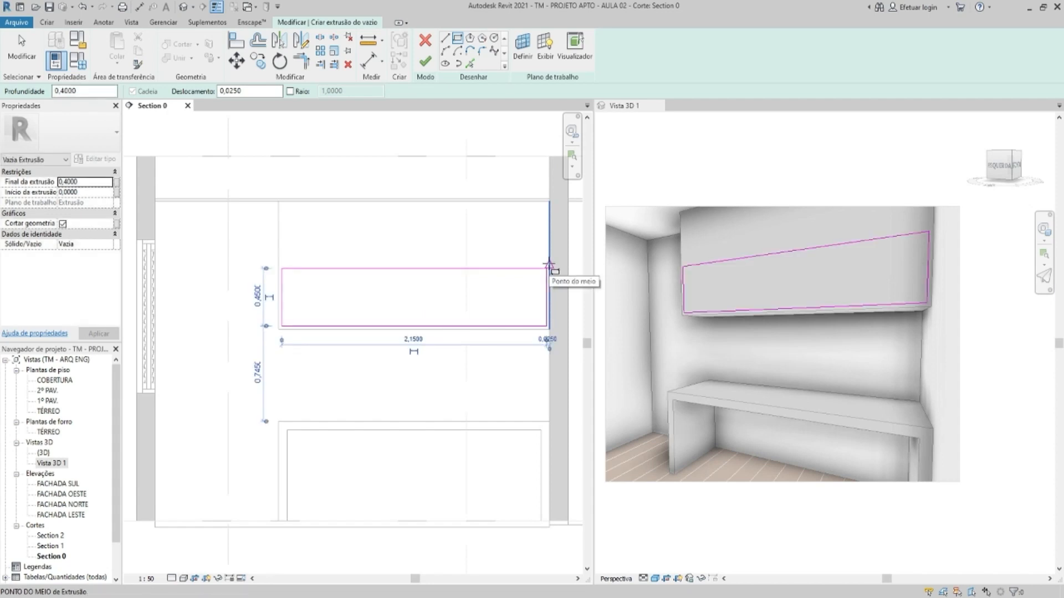
{"action": "key", "text": "Escape"}
{"action": "key", "text": "Escape"}
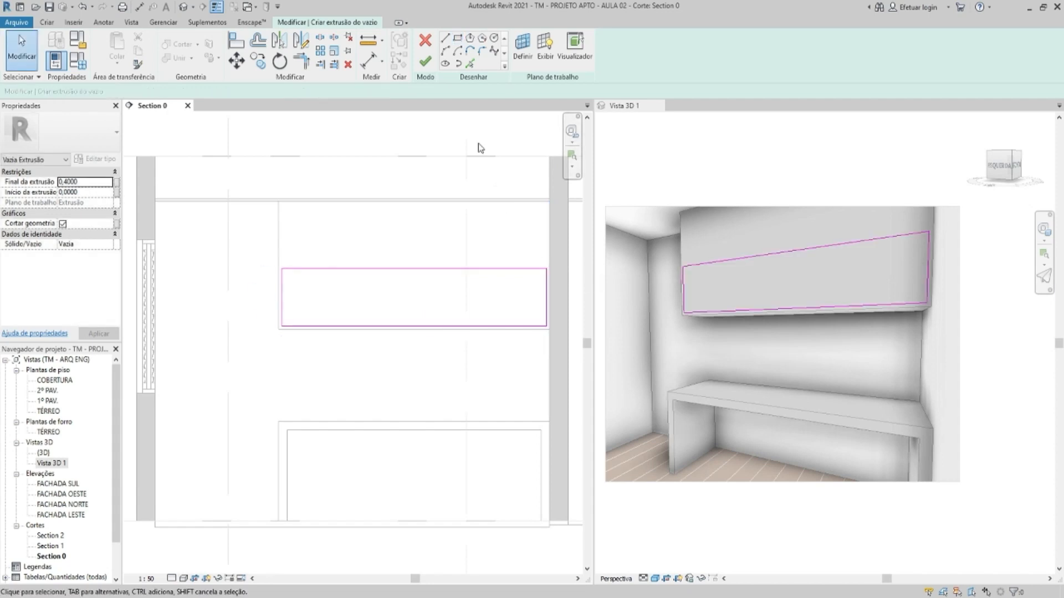
Draw a vertical guide line about 1.4 m long down from the midpoint of the upper cabinet's top edge
{"action": "left_click", "coordinate": [444, 37]}
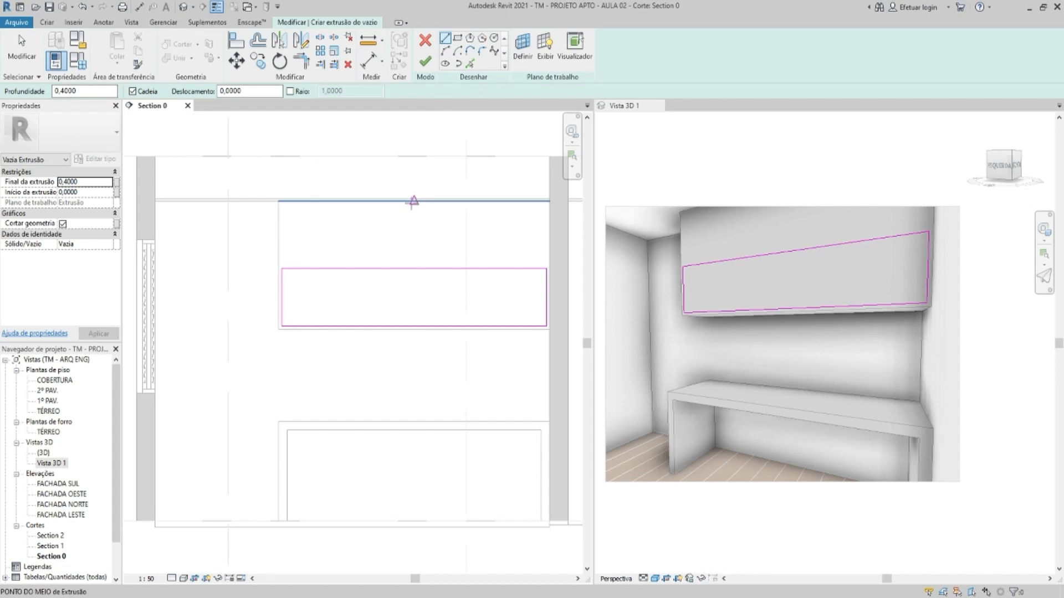
{"action": "left_click", "coordinate": [414, 201]}
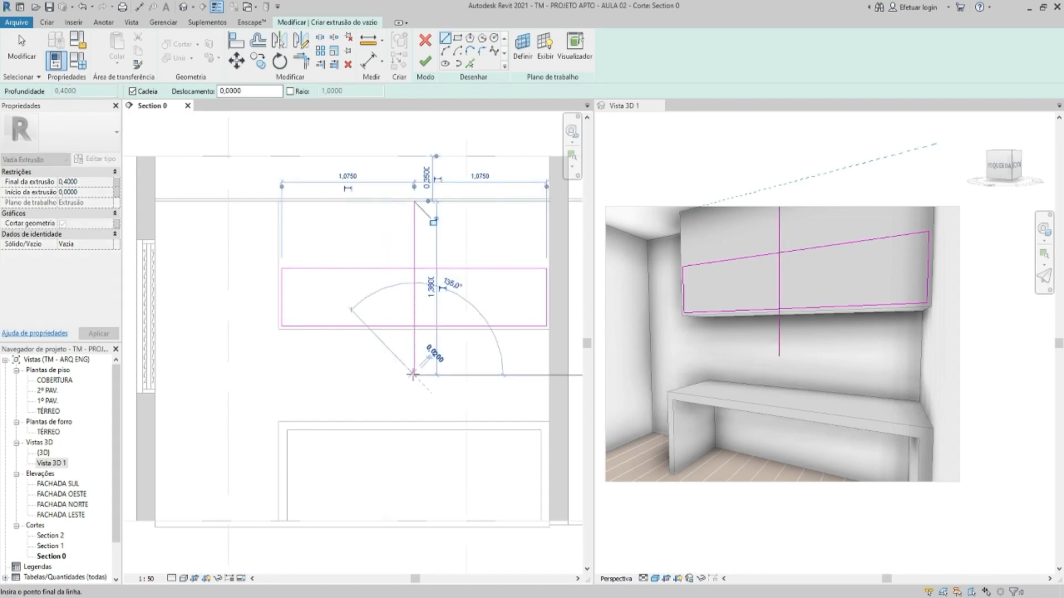
{"action": "left_click", "coordinate": [414, 375]}
{"action": "key", "text": "Escape"}
{"action": "key", "text": "Escape"}
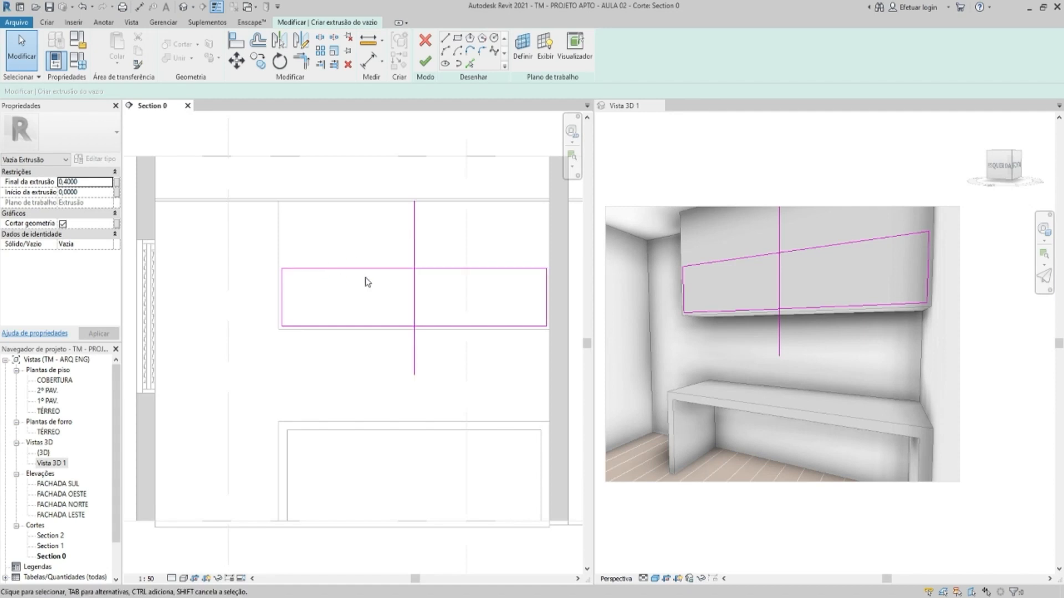
Bring the void rectangle's far vertical edge to the guide line and move it back 0.025 m into the rectangle
{"action": "left_click", "coordinate": [543, 284]}
{"action": "left_click_drag", "start_coordinate": [542, 285], "coordinate": [414, 283]}
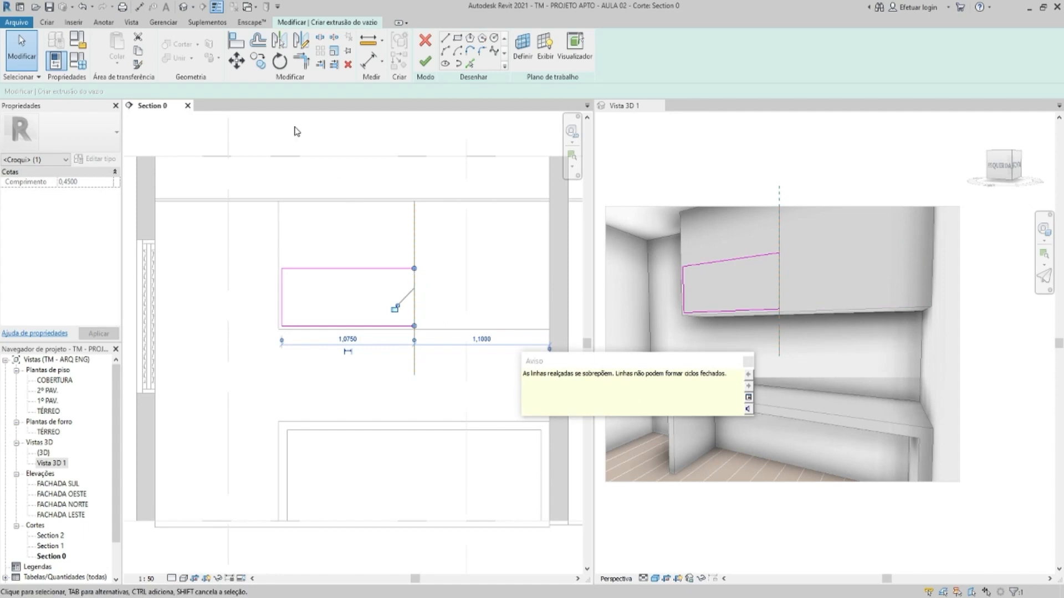
{"action": "left_click", "coordinate": [236, 61]}
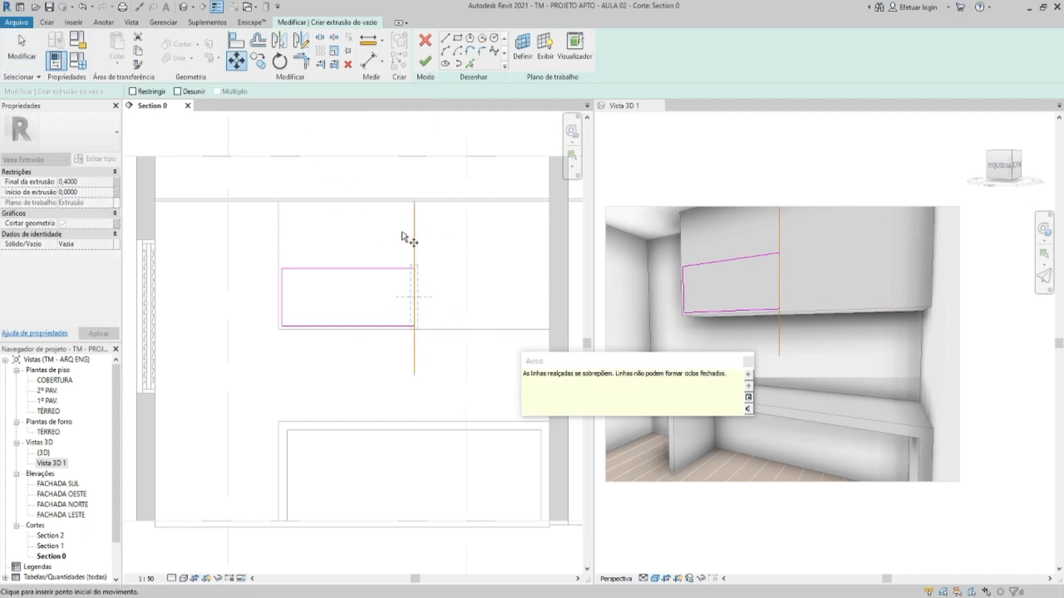
{"action": "left_click", "coordinate": [326, 201]}
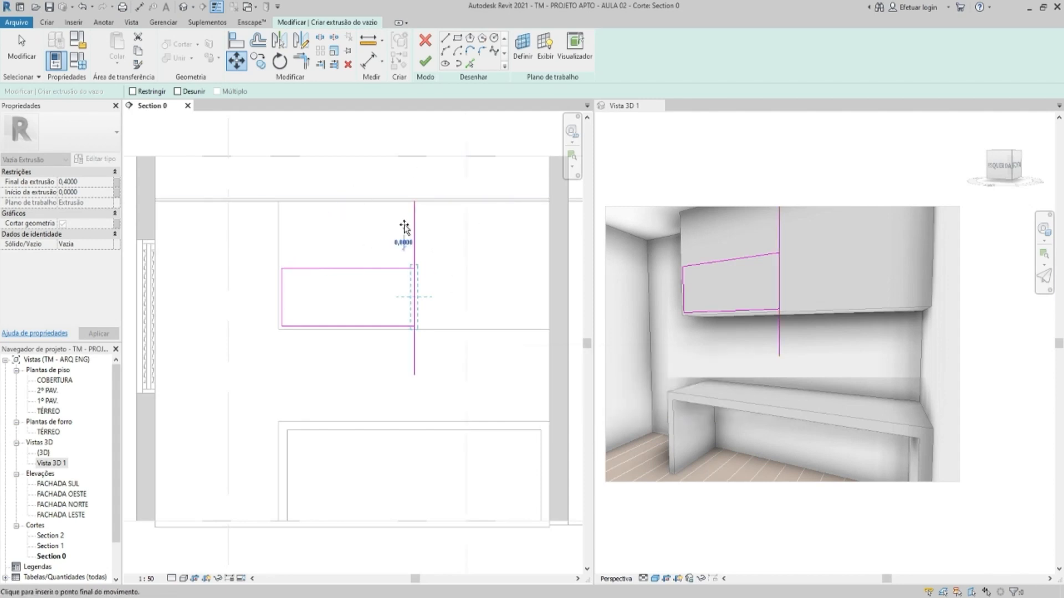
{"action": "type", "text": "0,025"}
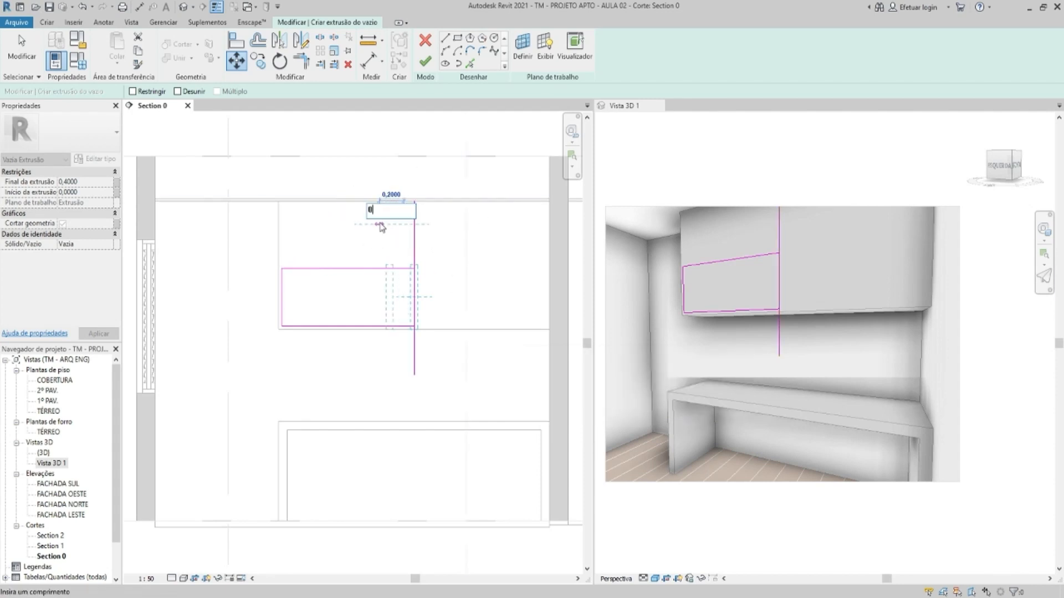
{"action": "key", "text": "Return"}
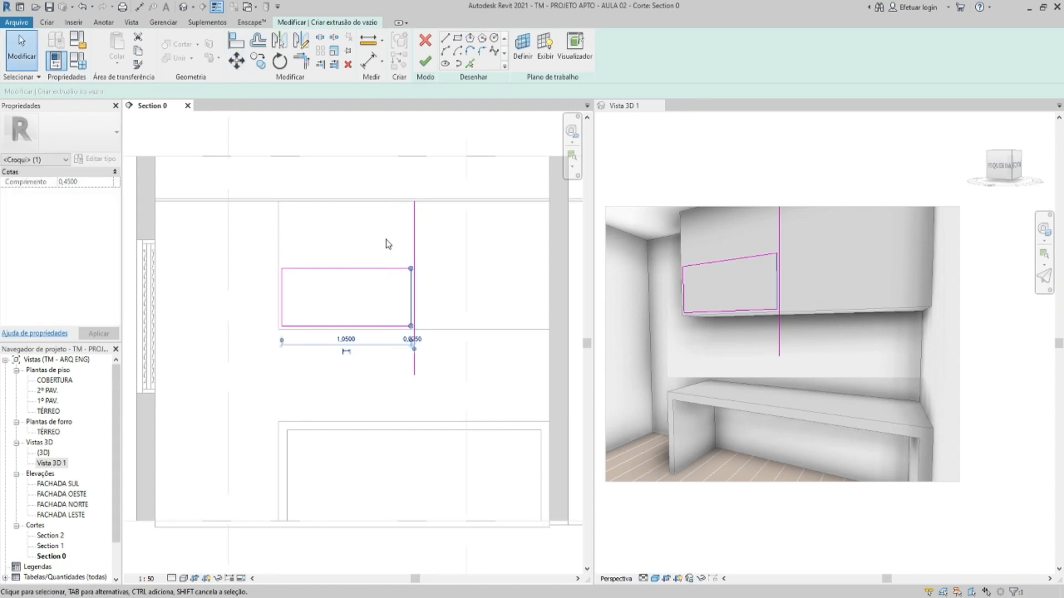
{"action": "left_click", "coordinate": [387, 244]}
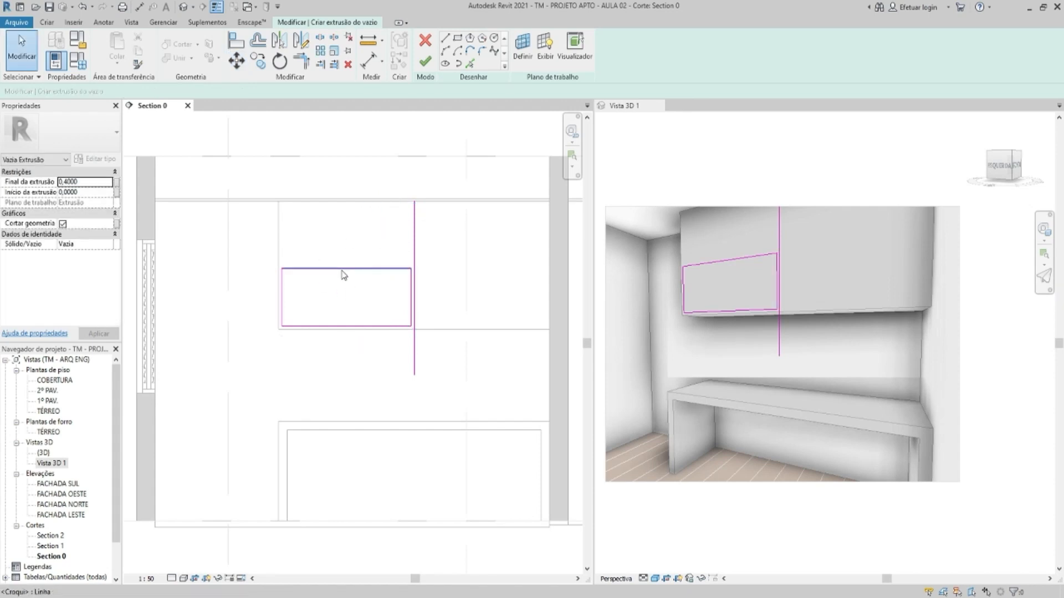
Draw a vertical line between the midpoints of the void rectangle's upper and lower edges
{"action": "left_click", "coordinate": [444, 39]}
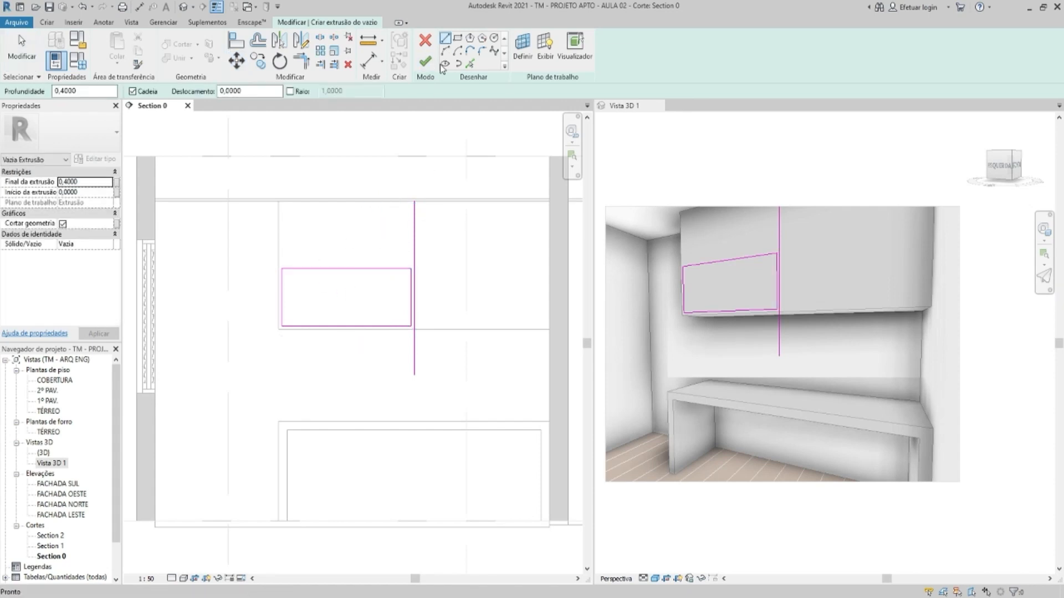
{"action": "left_click", "coordinate": [346, 269]}
{"action": "left_click", "coordinate": [346, 326]}
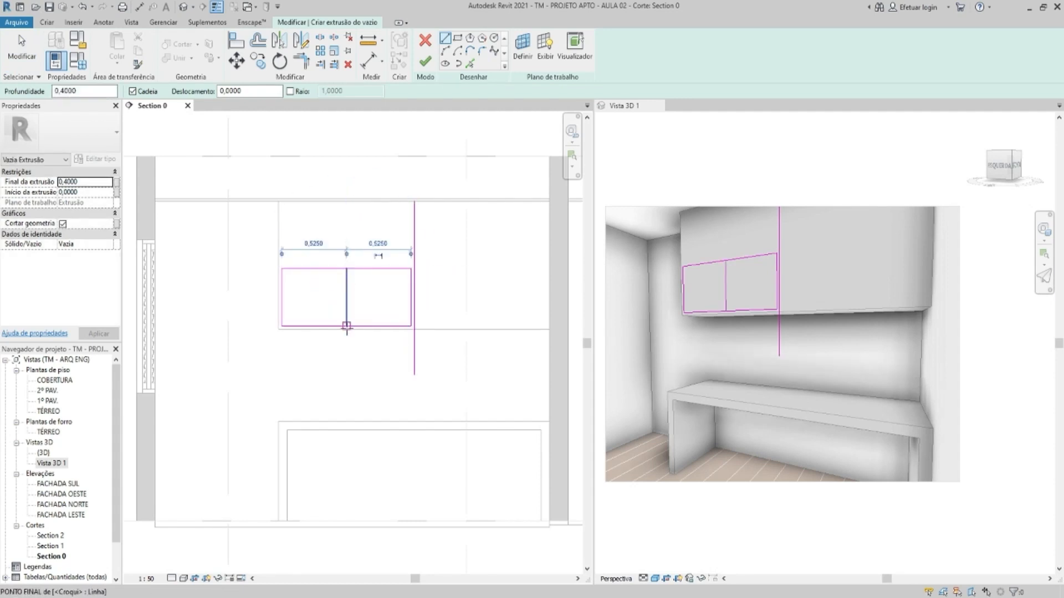
{"action": "key", "text": "Escape"}
{"action": "key", "text": "Escape"}
Copy the vertical midline of the rectangle 0.025 m toward the cabinet's open side
{"action": "scroll", "coordinate": [348, 288], "scroll_direction": "up", "scroll_amount": 4}
{"action": "left_click", "coordinate": [344, 249]}
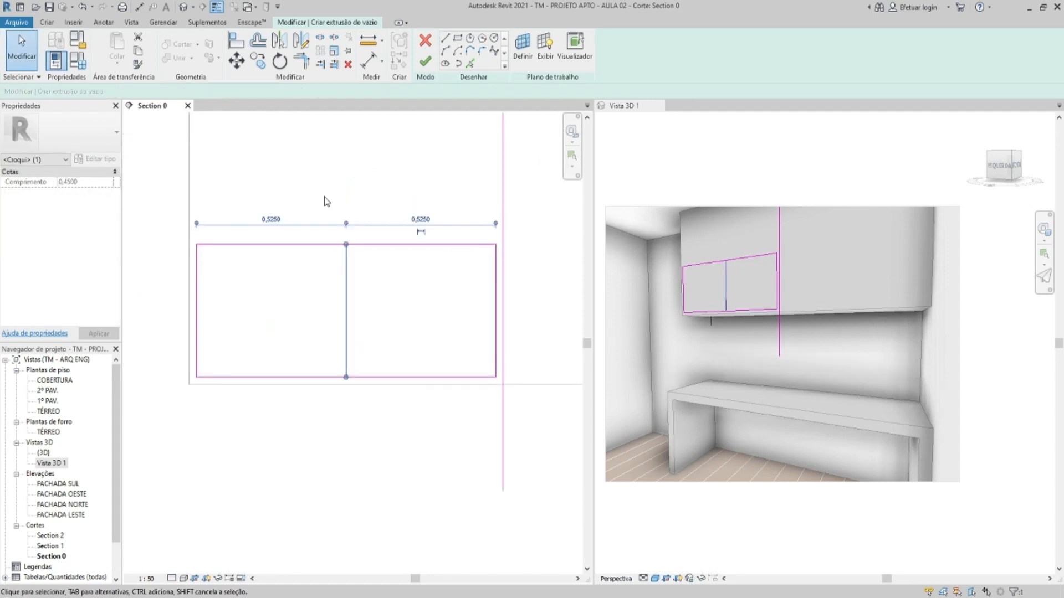
{"action": "left_click", "coordinate": [258, 60]}
{"action": "left_click", "coordinate": [421, 178]}
{"action": "type", "text": "0,025"}
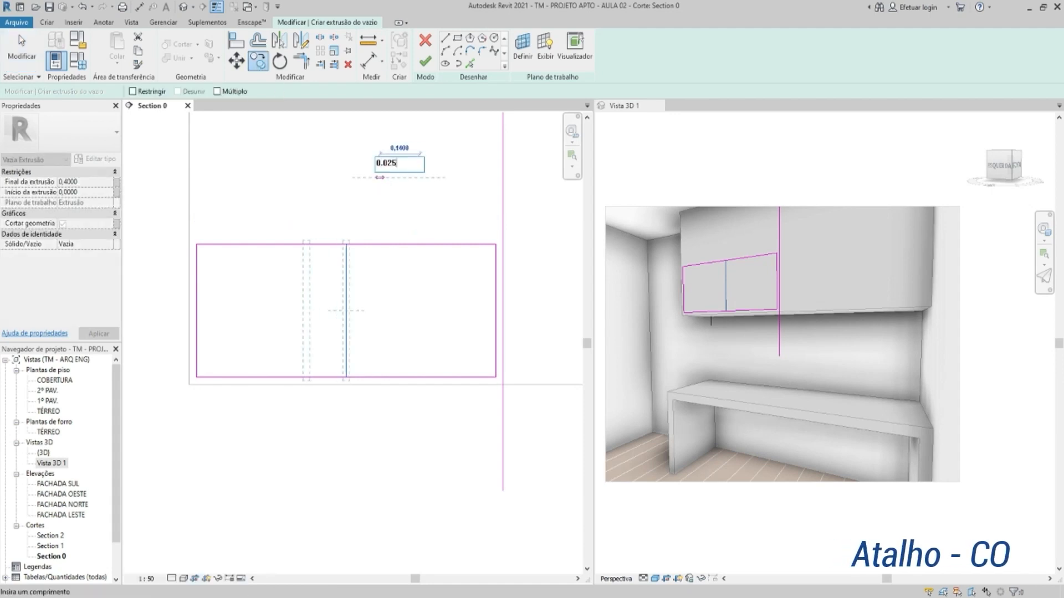
{"action": "key", "text": "Return"}
{"action": "left_click", "coordinate": [388, 168]}
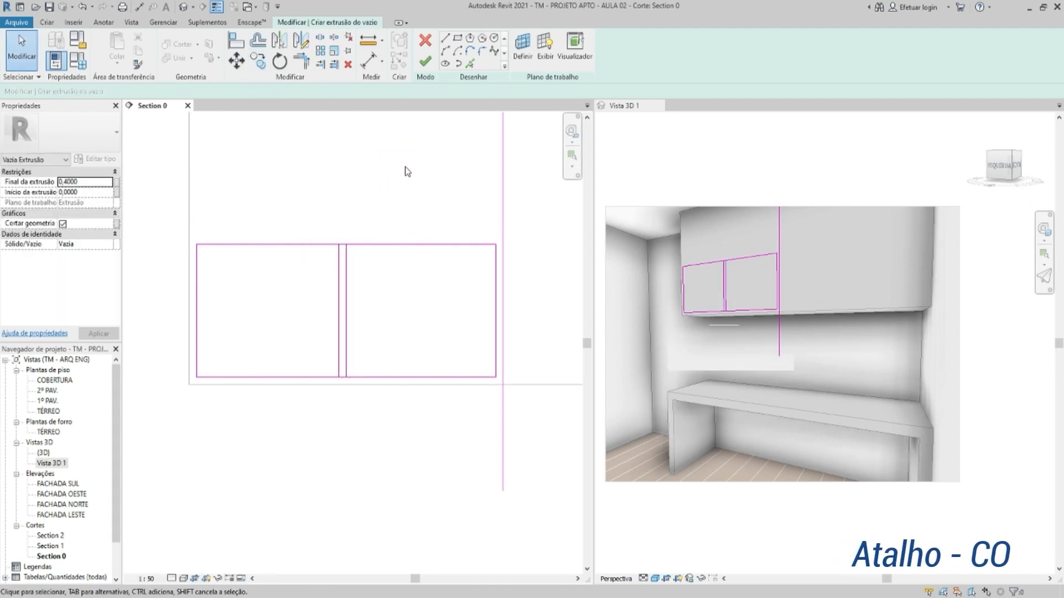
Move both divider lines together 0.0125 m toward the guide line to centre them in the rectangle
{"action": "left_click_drag", "start_coordinate": [401, 313], "coordinate": [317, 286]}
{"action": "left_click", "coordinate": [236, 61]}
{"action": "left_click", "coordinate": [289, 214]}
{"action": "type", "text": "0,0125"}
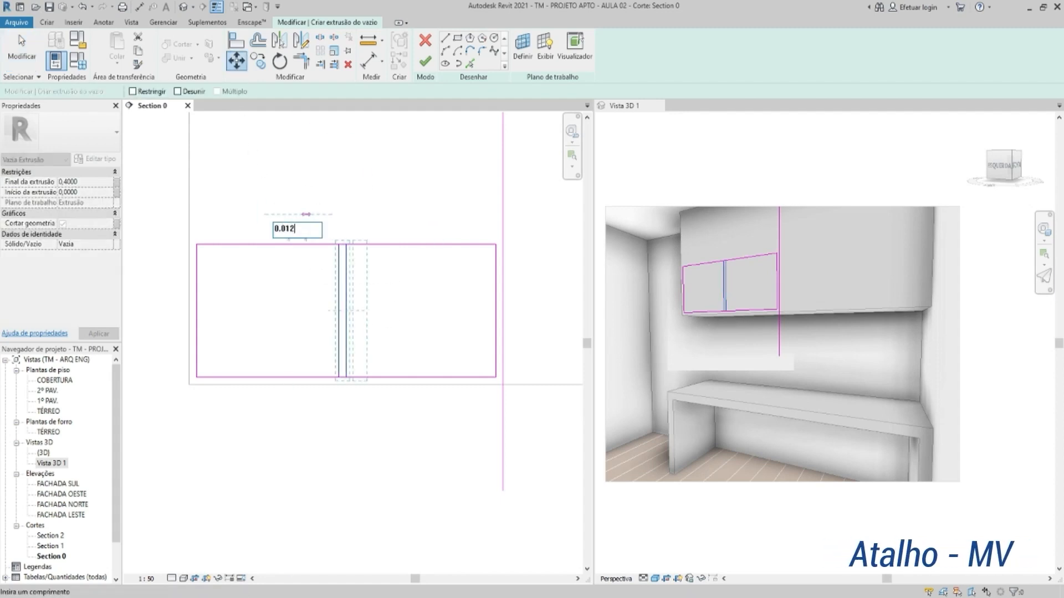
{"action": "key", "text": "Return"}
{"action": "left_click", "coordinate": [381, 231]}
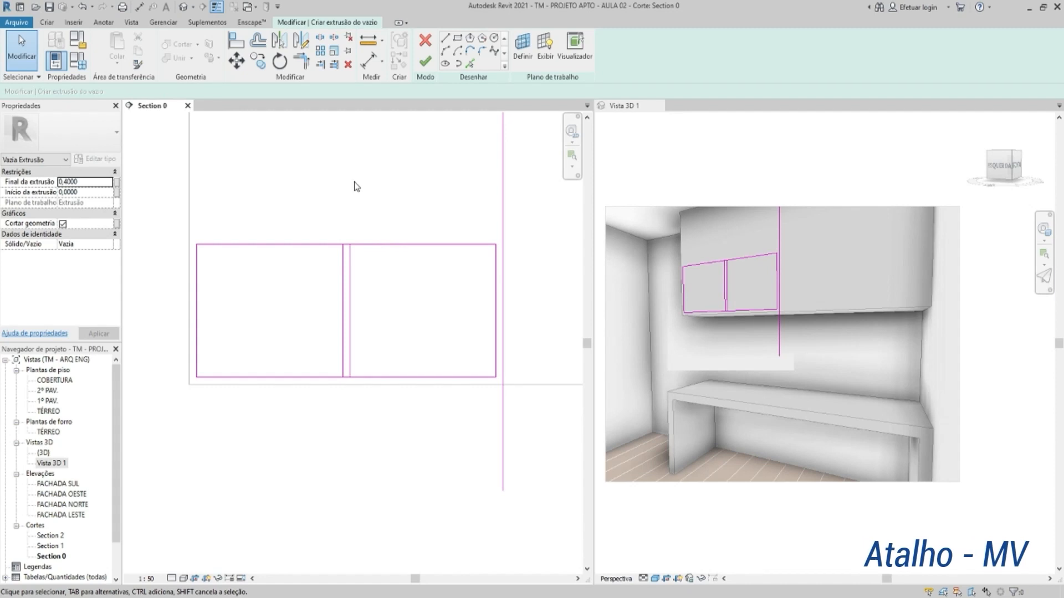
Split the rectangle's lower edge at a point between the two divider lines
{"action": "left_click", "coordinate": [321, 40]}
{"action": "scroll", "coordinate": [352, 240], "scroll_direction": "up", "scroll_amount": 3}
{"action": "left_click", "coordinate": [342, 475]}
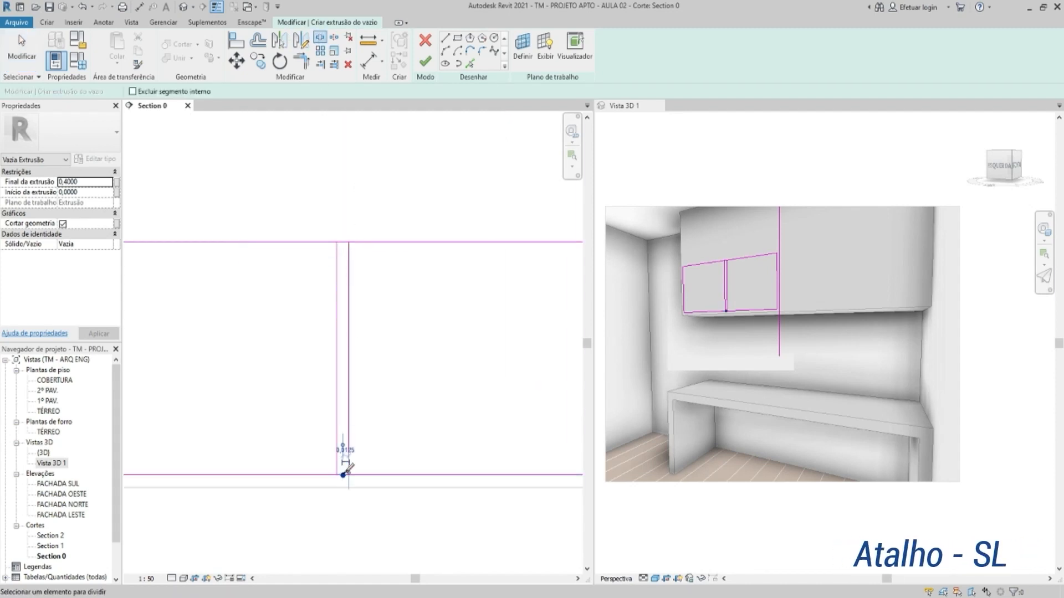
{"action": "scroll", "coordinate": [354, 414], "scroll_direction": "down", "scroll_amount": 5}
{"action": "key", "text": "Escape"}
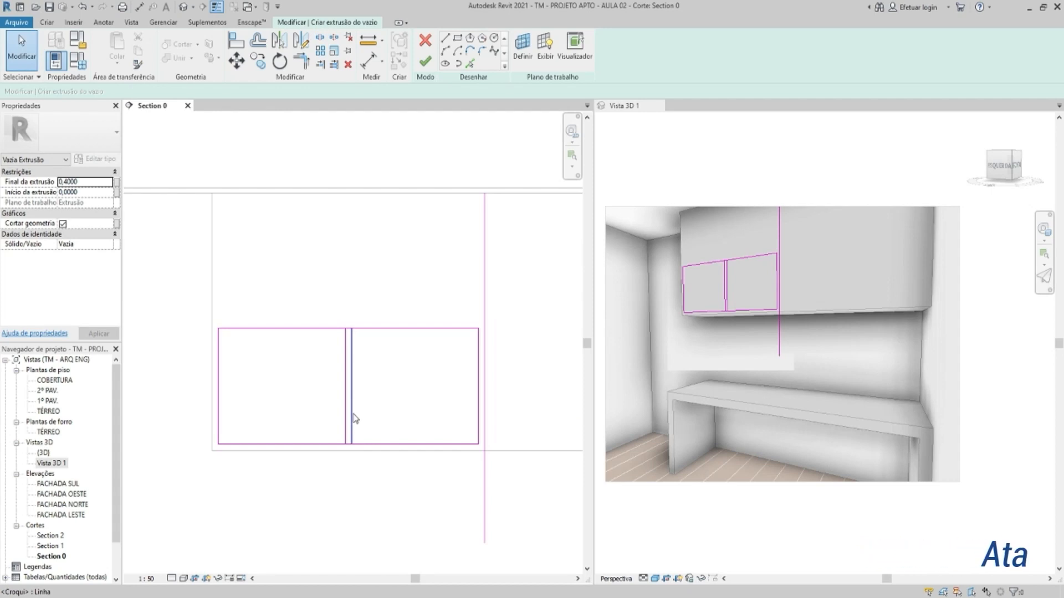
Trim the rectangle's edges to the divider lines, forming two separate closed compartment outlines
{"action": "key", "text": "t"}
{"action": "key", "text": "r"}
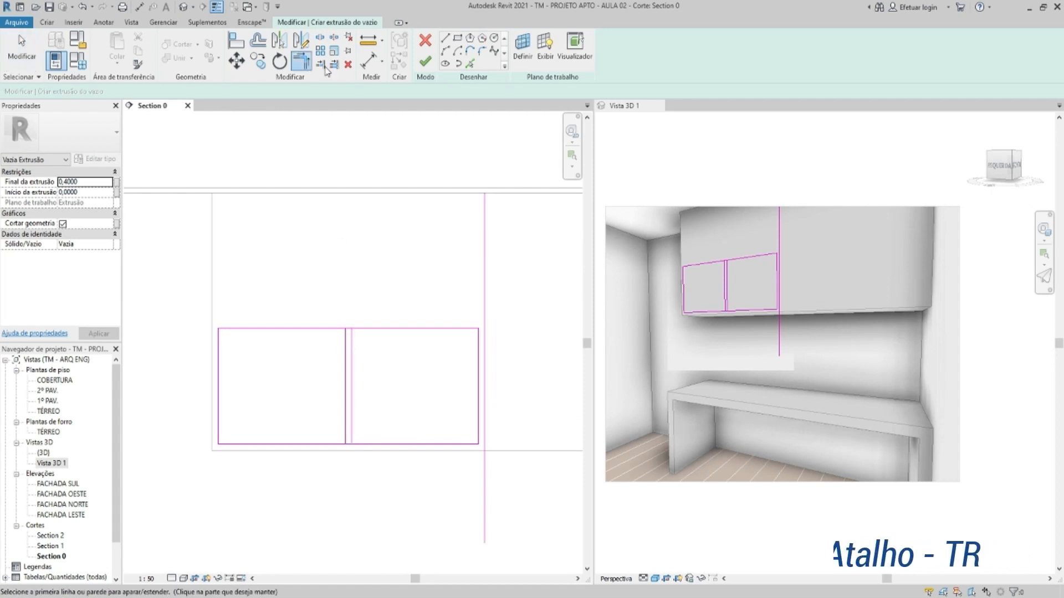
{"action": "left_click", "coordinate": [324, 443]}
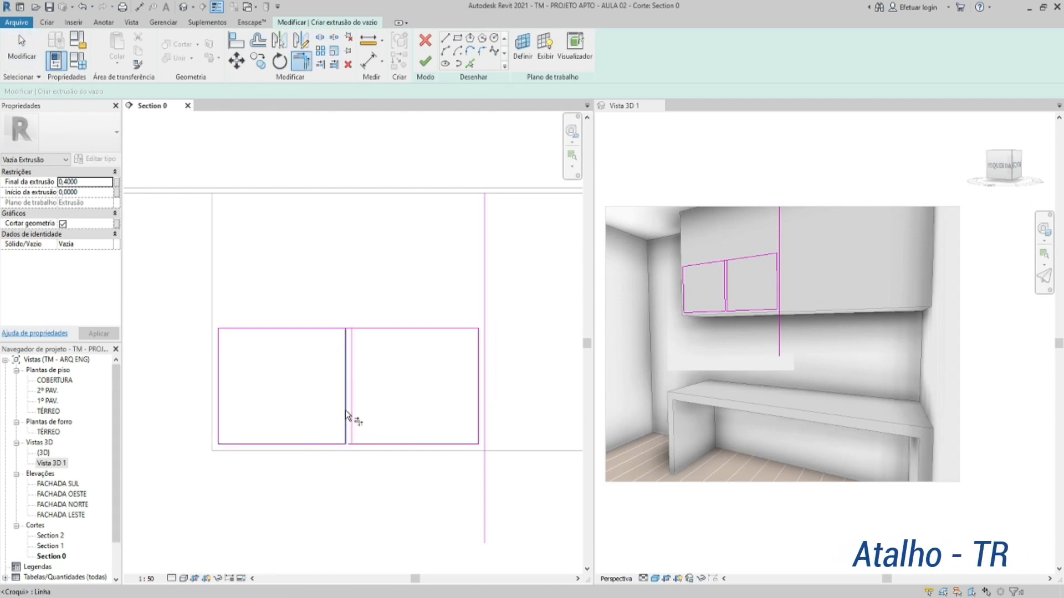
{"action": "left_click", "coordinate": [347, 339]}
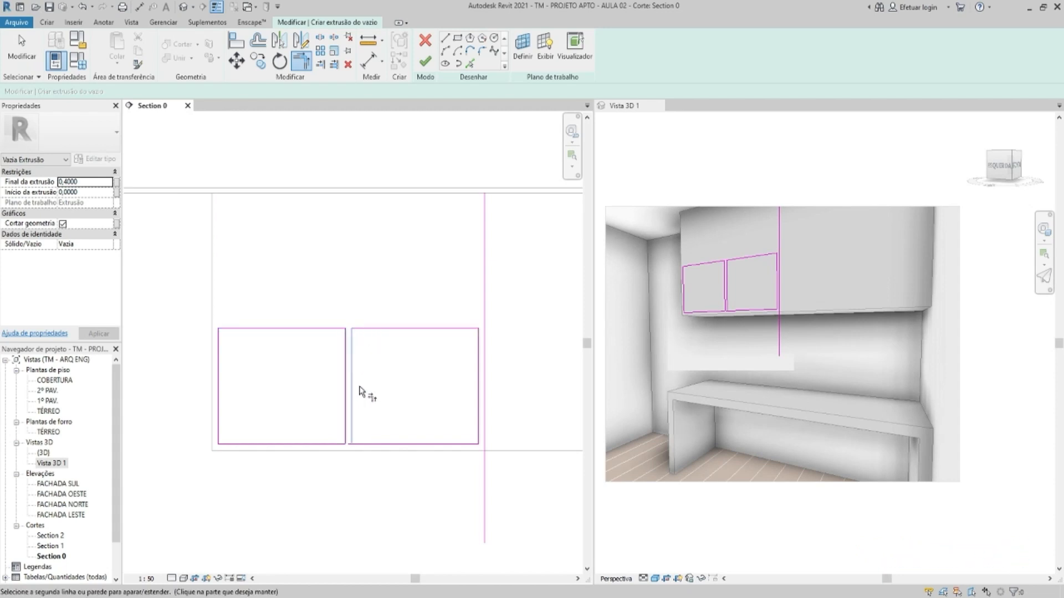
{"action": "left_click", "coordinate": [463, 452]}
{"action": "scroll", "coordinate": [451, 301], "scroll_direction": "down", "scroll_amount": 3}
{"action": "key", "text": "Escape"}
{"action": "key", "text": "Escape"}
Delete the vertical guide line and mirror a copy of both compartment outlines upward about the cabinet's horizontal midline
{"action": "left_click", "coordinate": [431, 280]}
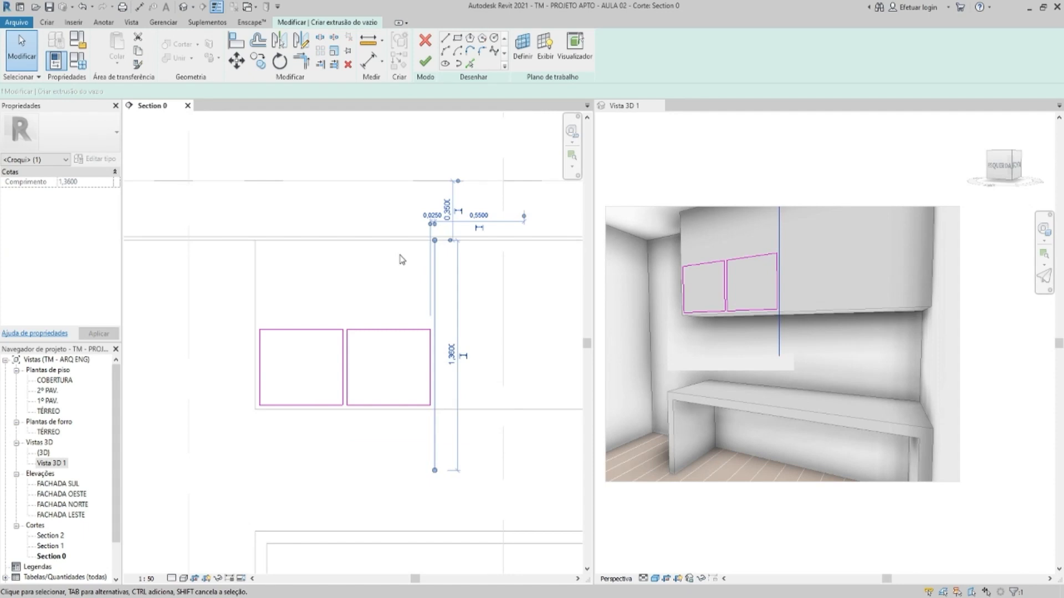
{"action": "left_click", "coordinate": [402, 260]}
{"action": "scroll", "coordinate": [371, 271], "scroll_direction": "down", "scroll_amount": 2}
{"action": "left_click_drag", "start_coordinate": [220, 299], "coordinate": [437, 413]}
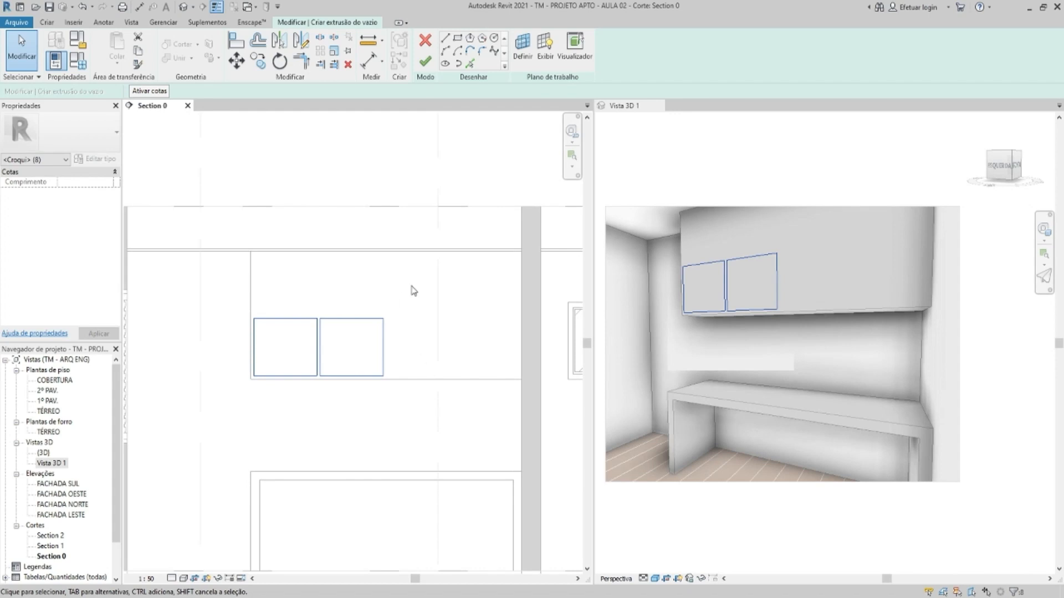
{"action": "left_click", "coordinate": [301, 40]}
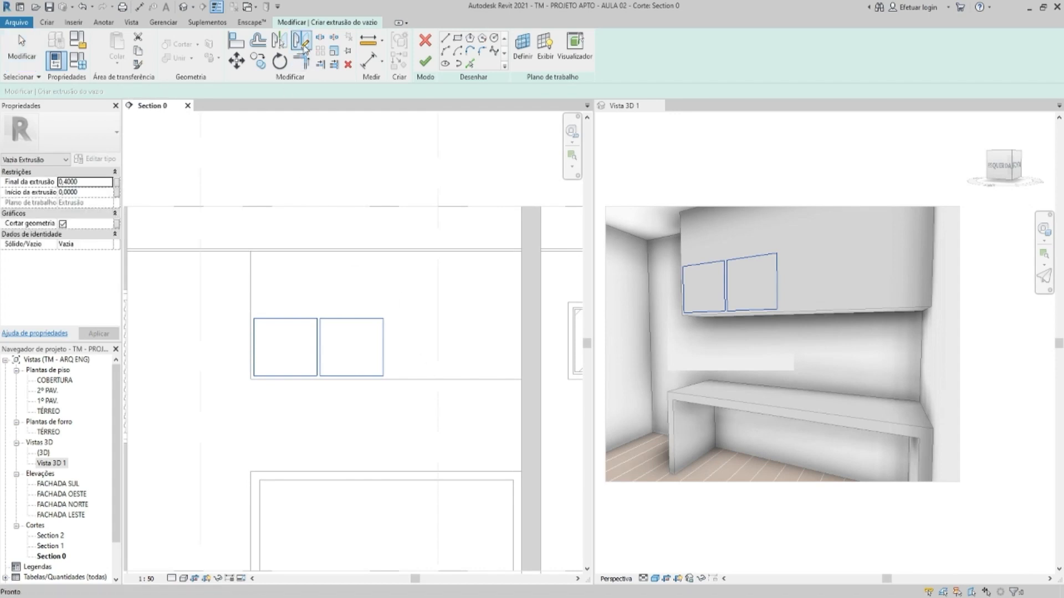
{"action": "left_click", "coordinate": [251, 316]}
{"action": "left_click", "coordinate": [233, 317]}
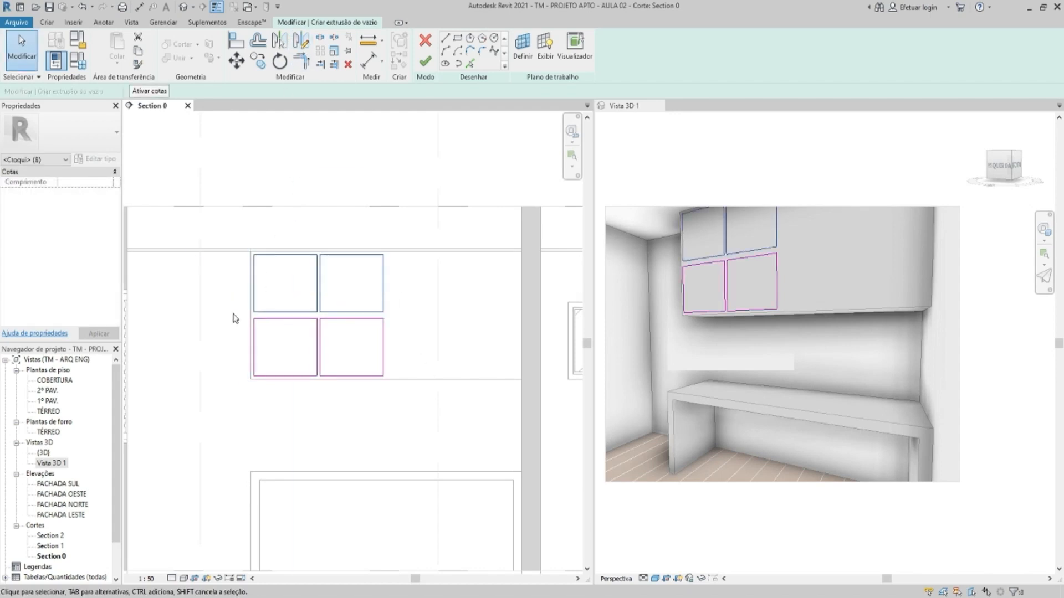
Mirror the upper pair of outlines across the cabinet's vertical midline to the wall side without keeping the original pair
{"action": "left_click", "coordinate": [301, 41]}
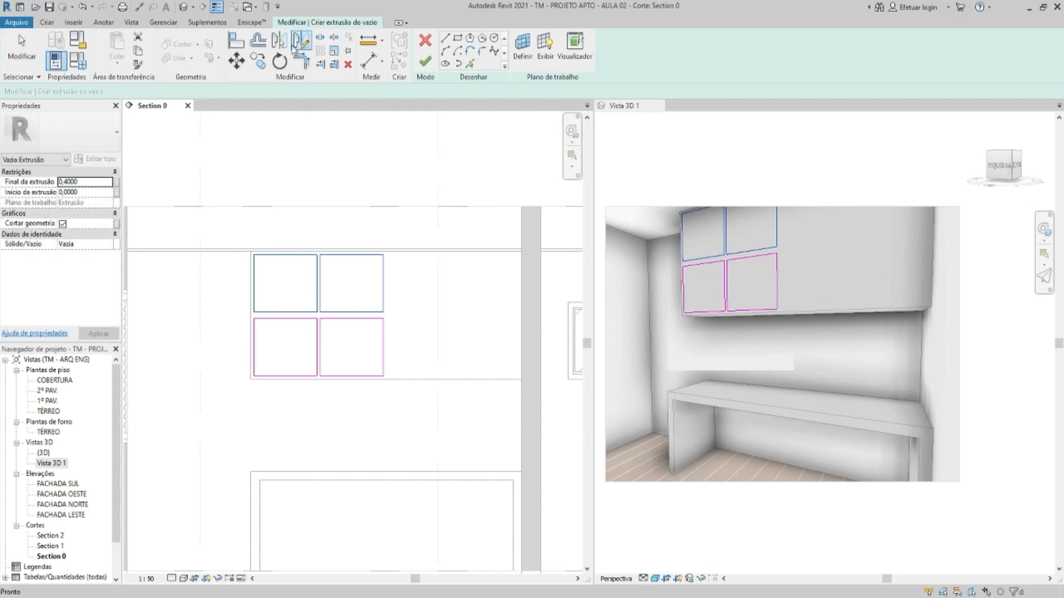
{"action": "left_click", "coordinate": [386, 380]}
{"action": "left_click", "coordinate": [386, 408]}
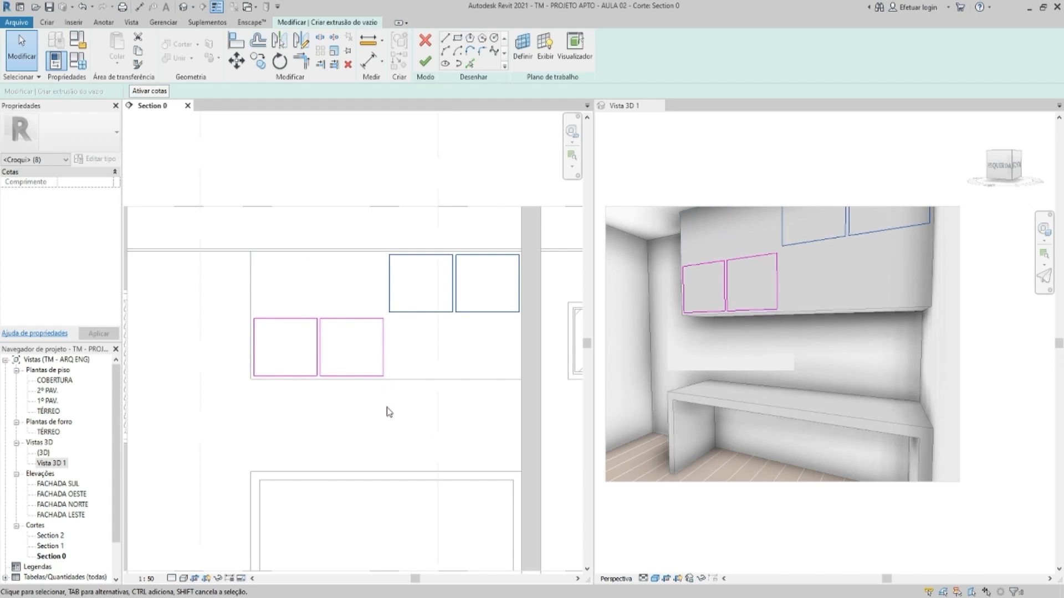
{"action": "key", "text": "Escape"}
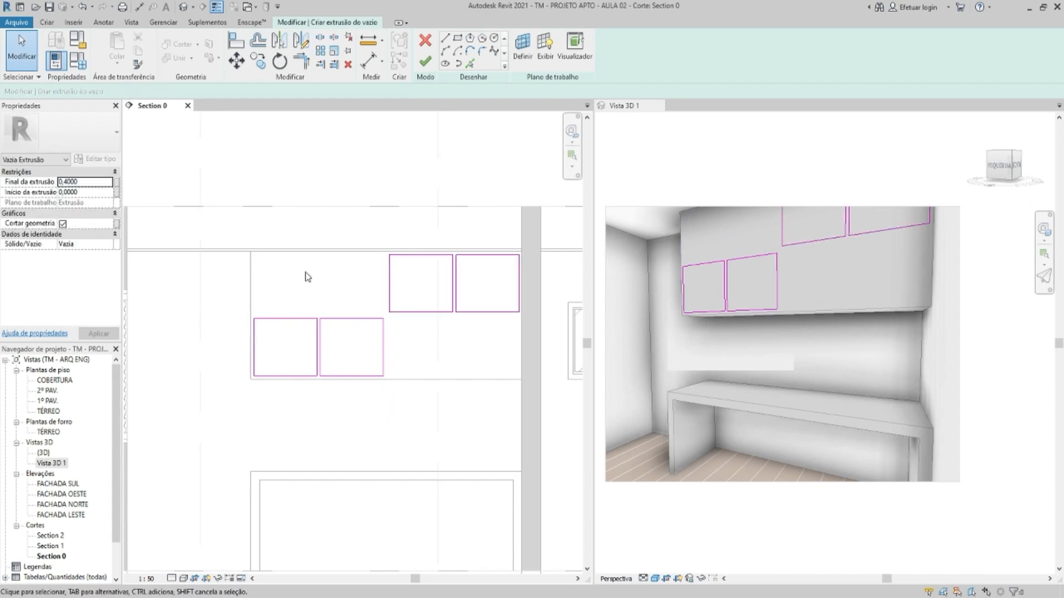
Set the void's extrusion end to 0.394 m and finish the void extrusion
{"action": "left_click", "coordinate": [87, 182]}
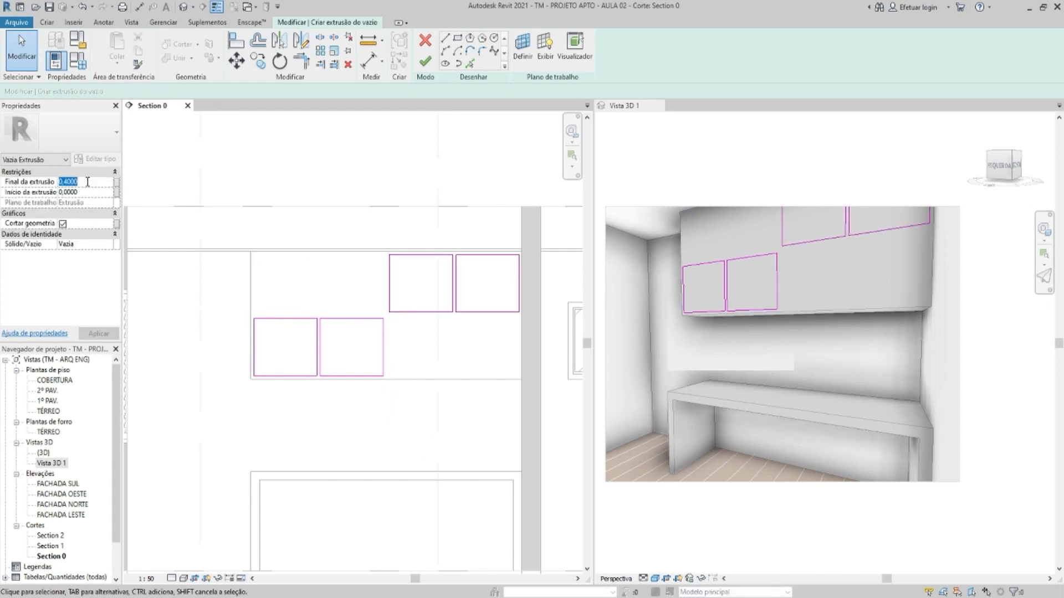
{"action": "type", "text": ",39"}
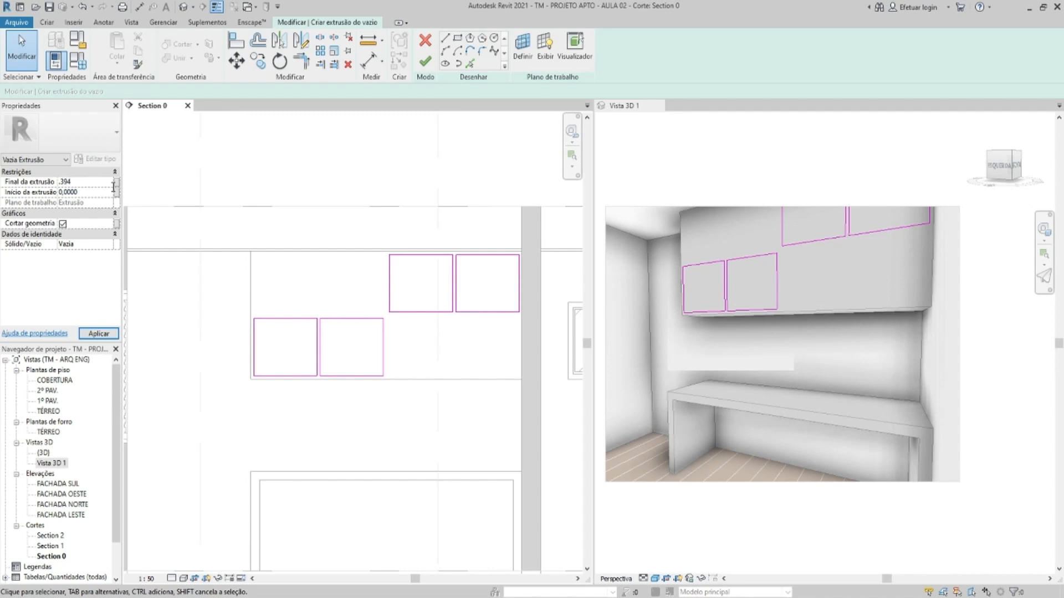
{"action": "left_click", "coordinate": [430, 67]}
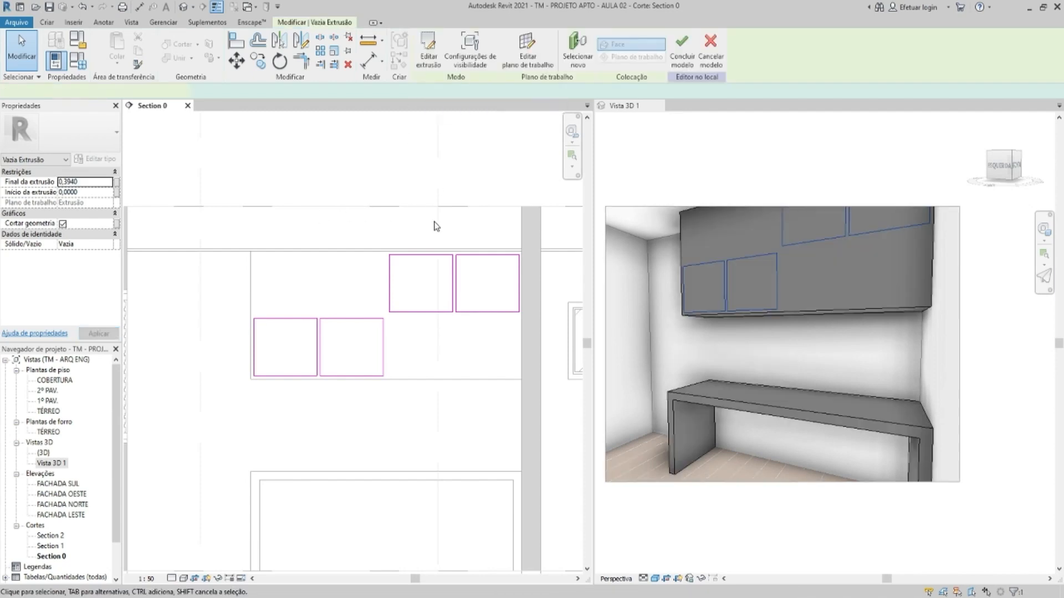
{"action": "left_click", "coordinate": [433, 222]}
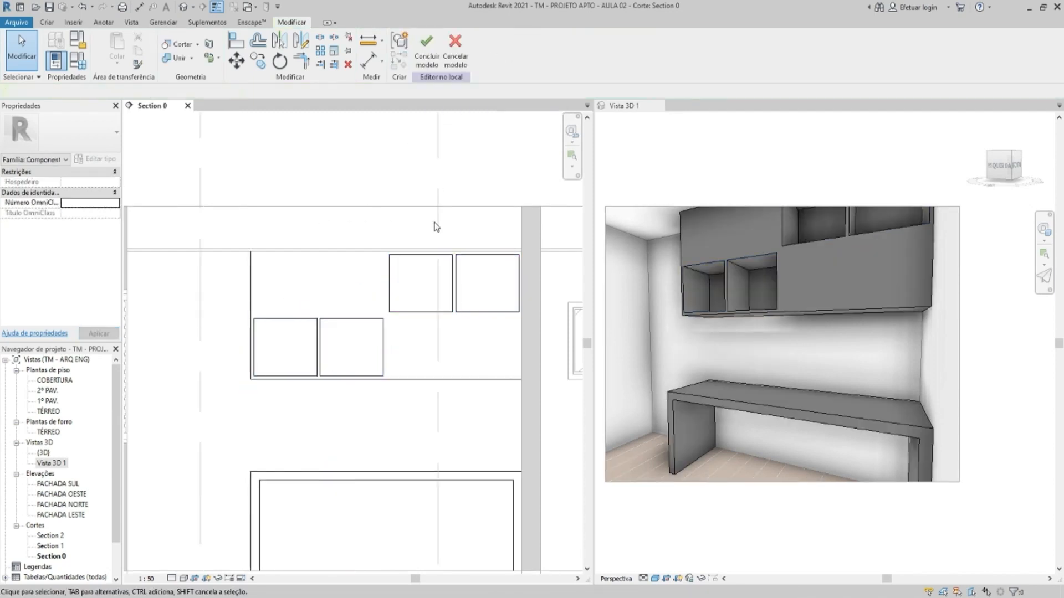
{"action": "left_click", "coordinate": [881, 310]}
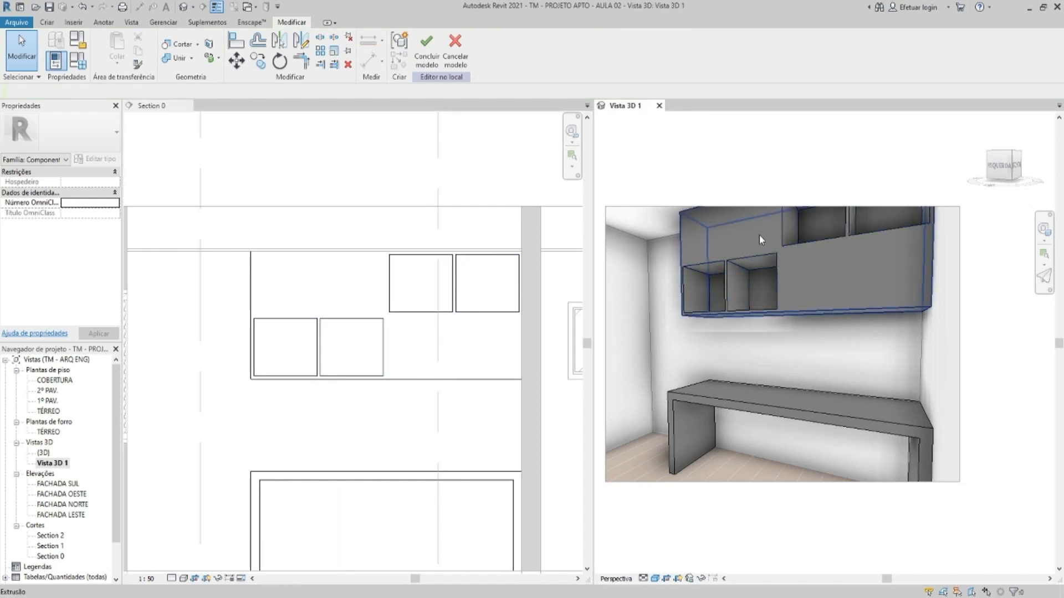
Start a new void extrusion in the section view, picking the upper cabinet's front face as its work plane
{"action": "scroll", "coordinate": [340, 314], "scroll_direction": "up", "scroll_amount": 3}
{"action": "scroll", "coordinate": [360, 281], "scroll_direction": "down", "scroll_amount": 1}
{"action": "middle_click_drag", "start_coordinate": [366, 296], "coordinate": [349, 283]}
{"action": "scroll", "coordinate": [367, 252], "scroll_direction": "down", "scroll_amount": 3}
{"action": "scroll", "coordinate": [361, 255], "scroll_direction": "up", "scroll_amount": 1}
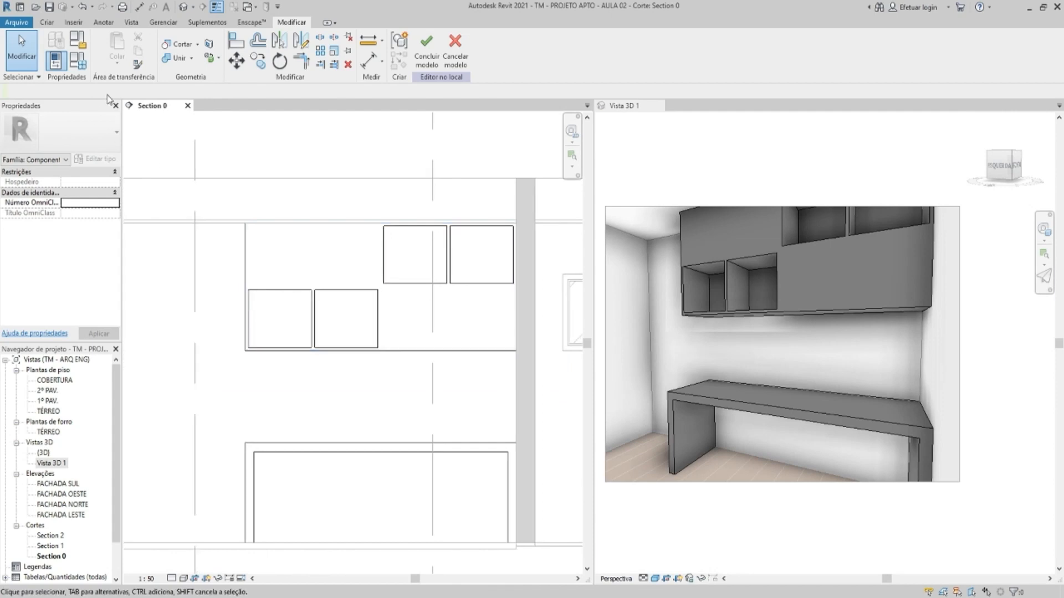
{"action": "left_click", "coordinate": [48, 23]}
{"action": "left_click", "coordinate": [265, 55]}
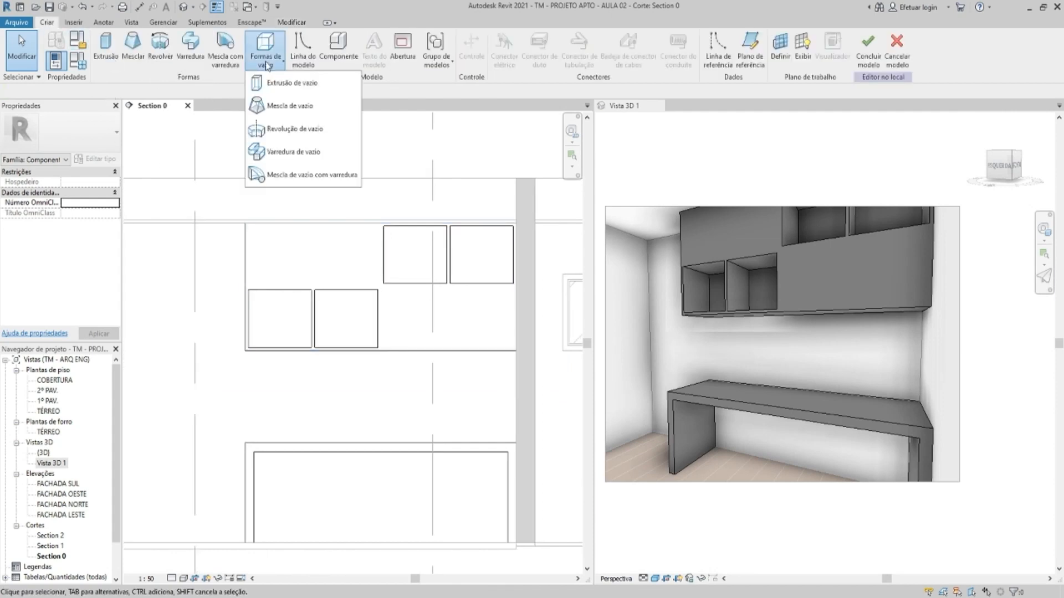
{"action": "left_click", "coordinate": [289, 81]}
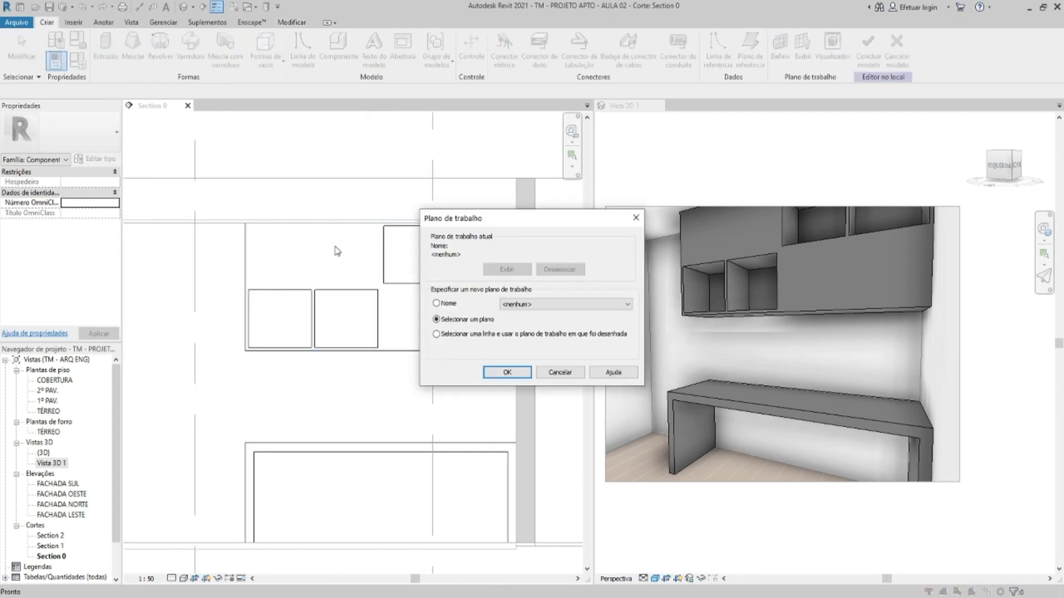
{"action": "left_click", "coordinate": [507, 372]}
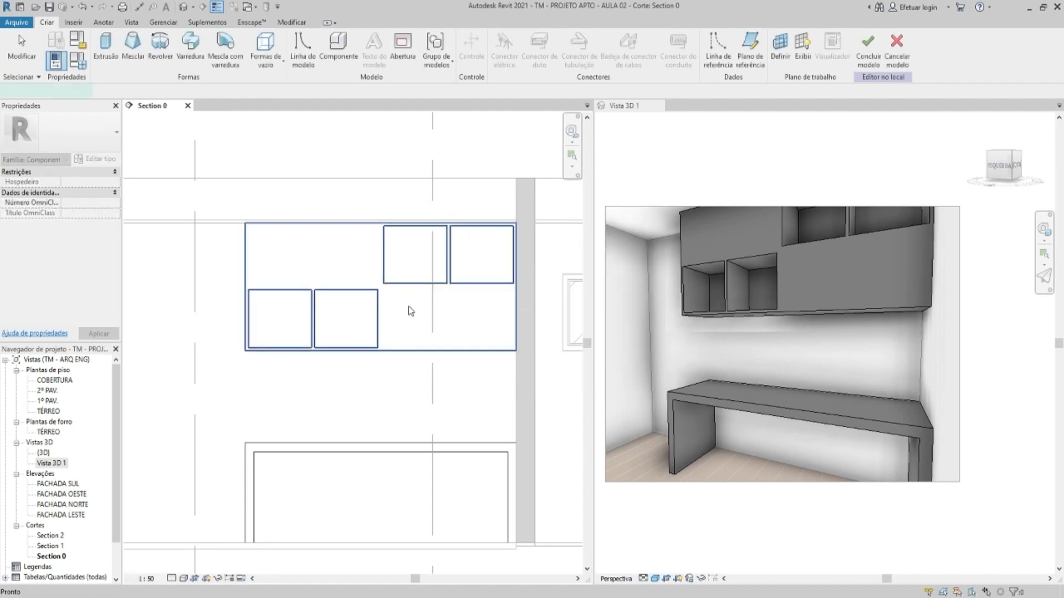
Draw a rectangle about 1.025 m wide with a 0.025 m offset in the solid area below the two upper compartments
{"action": "left_click", "coordinate": [458, 38]}
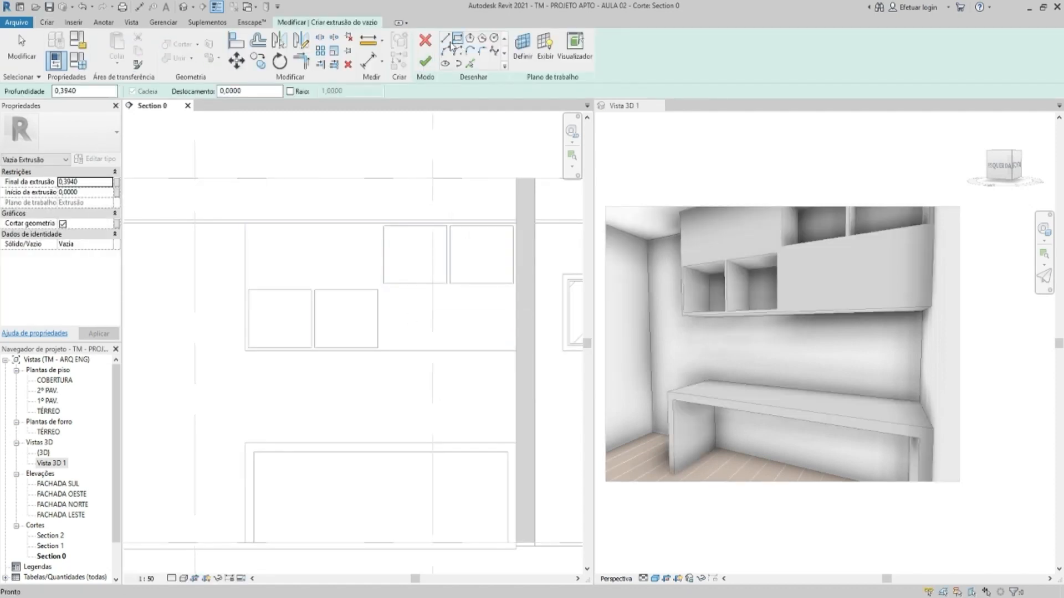
{"action": "type", "text": "0.0"}
{"action": "left_click", "coordinate": [515, 350]}
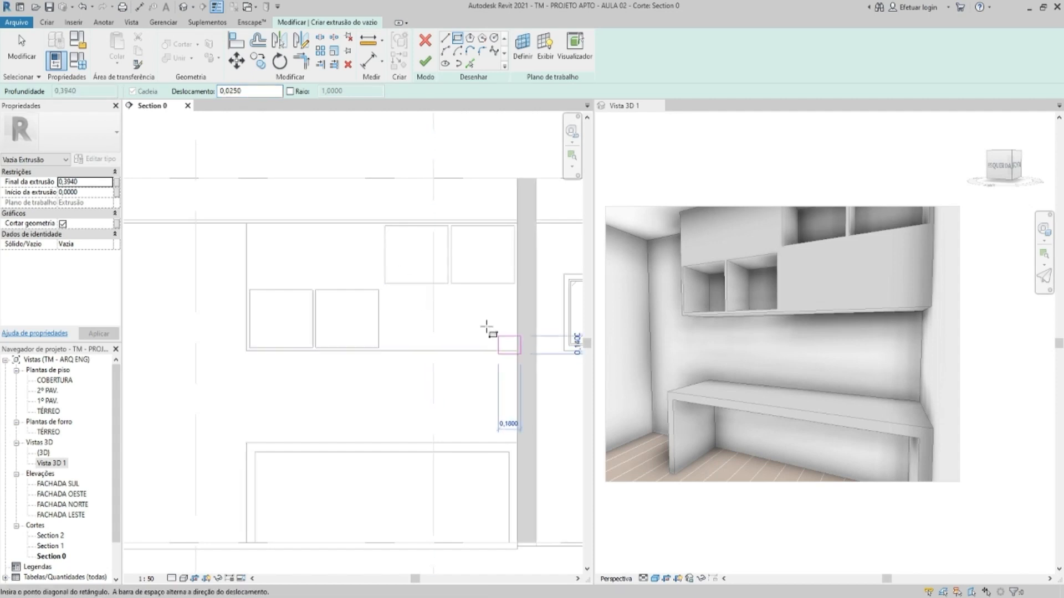
{"action": "scroll", "coordinate": [395, 284], "scroll_direction": "up", "scroll_amount": 2}
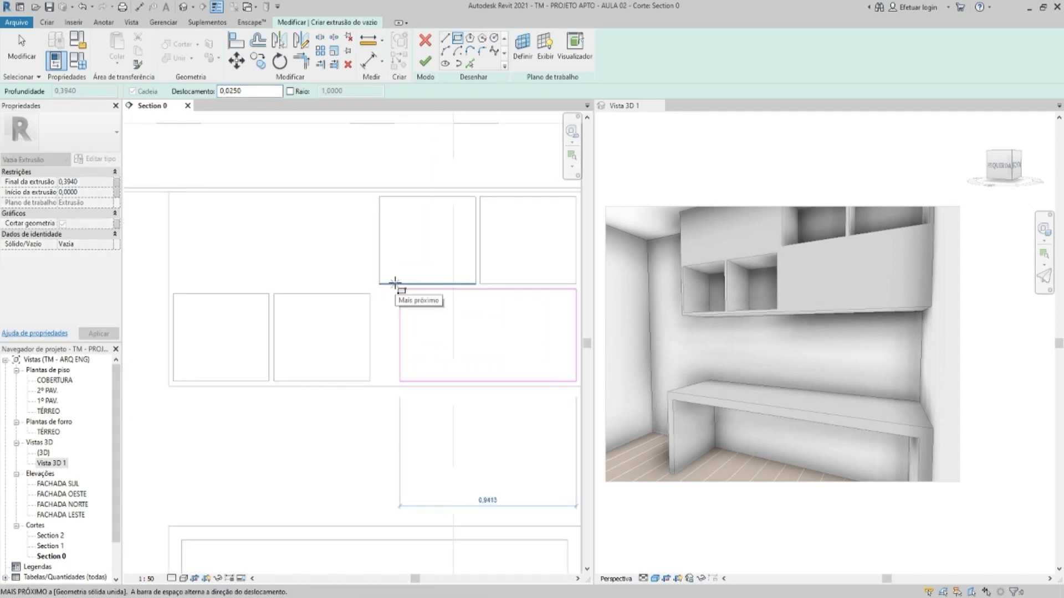
{"action": "left_click", "coordinate": [380, 283]}
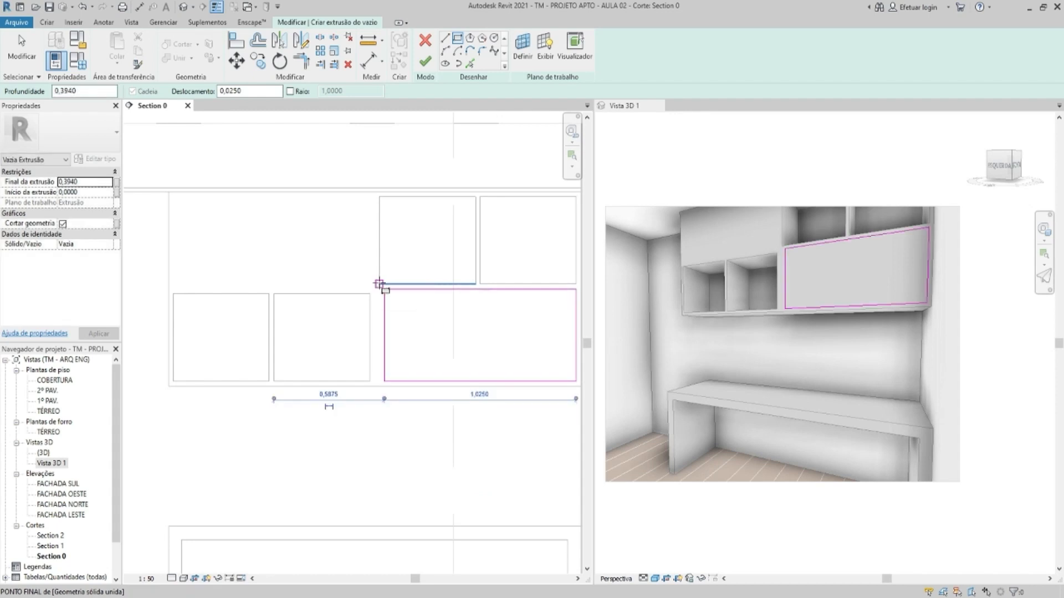
{"action": "key", "text": "Escape"}
{"action": "key", "text": "Escape"}
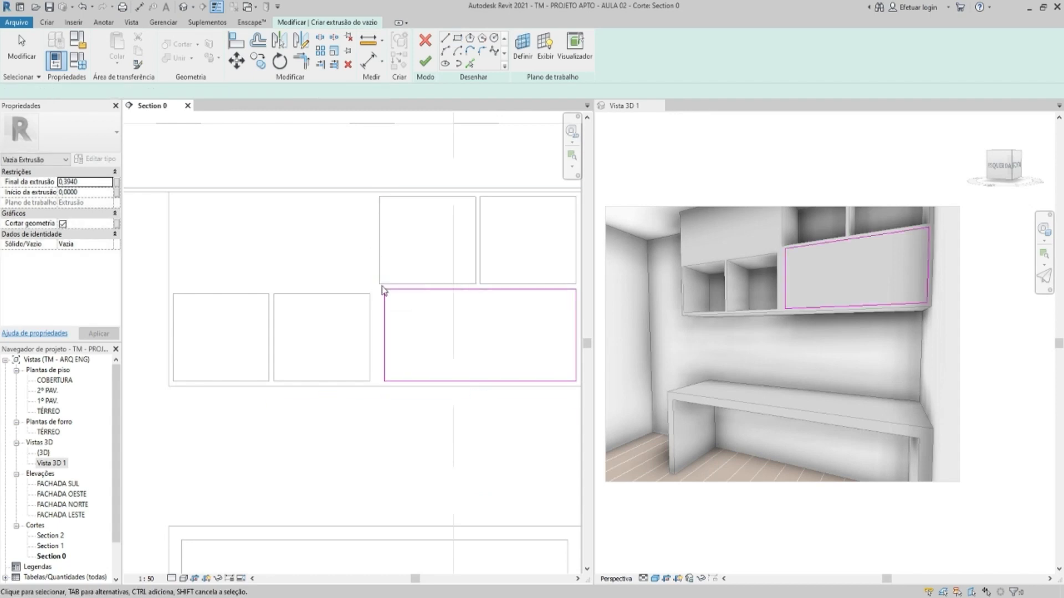
Align the rectangle's vertical edge nearest the lower compartments with the outer side of the compartment above it
{"action": "scroll", "coordinate": [386, 296], "scroll_direction": "up", "scroll_amount": 2}
{"action": "left_click_drag", "start_coordinate": [384, 300], "coordinate": [374, 299]}
{"action": "scroll", "coordinate": [377, 272], "scroll_direction": "up", "scroll_amount": 1}
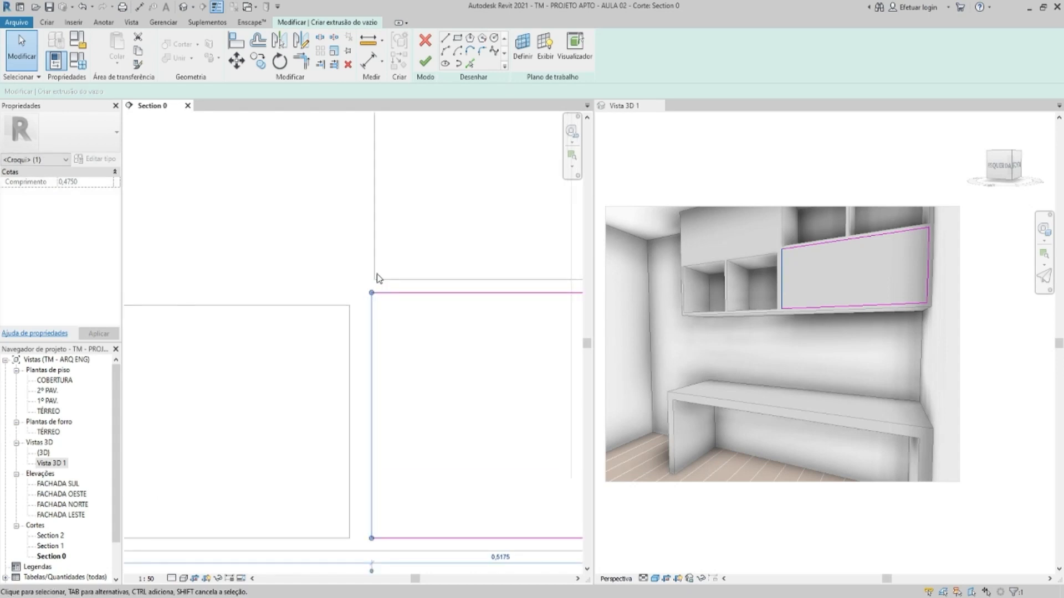
{"action": "key", "text": "Escape"}
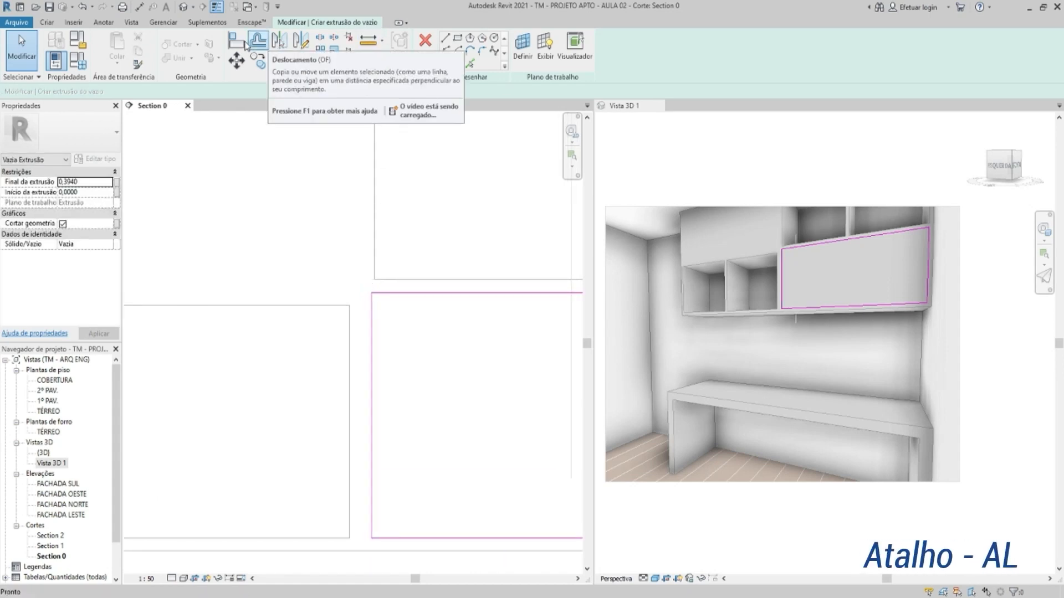
{"action": "key", "text": "a"}
{"action": "key", "text": "l"}
{"action": "left_click", "coordinate": [375, 199]}
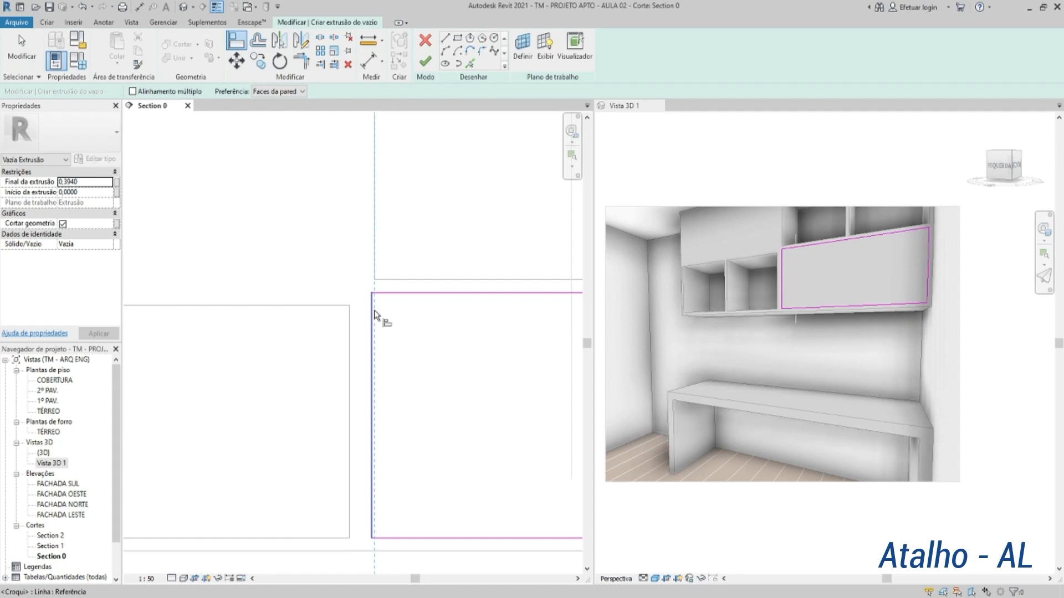
{"action": "left_click", "coordinate": [371, 311]}
{"action": "scroll", "coordinate": [372, 308], "scroll_direction": "down", "scroll_amount": 3}
{"action": "key", "text": "Escape"}
{"action": "middle_click_drag", "start_coordinate": [387, 279], "coordinate": [388, 281]}
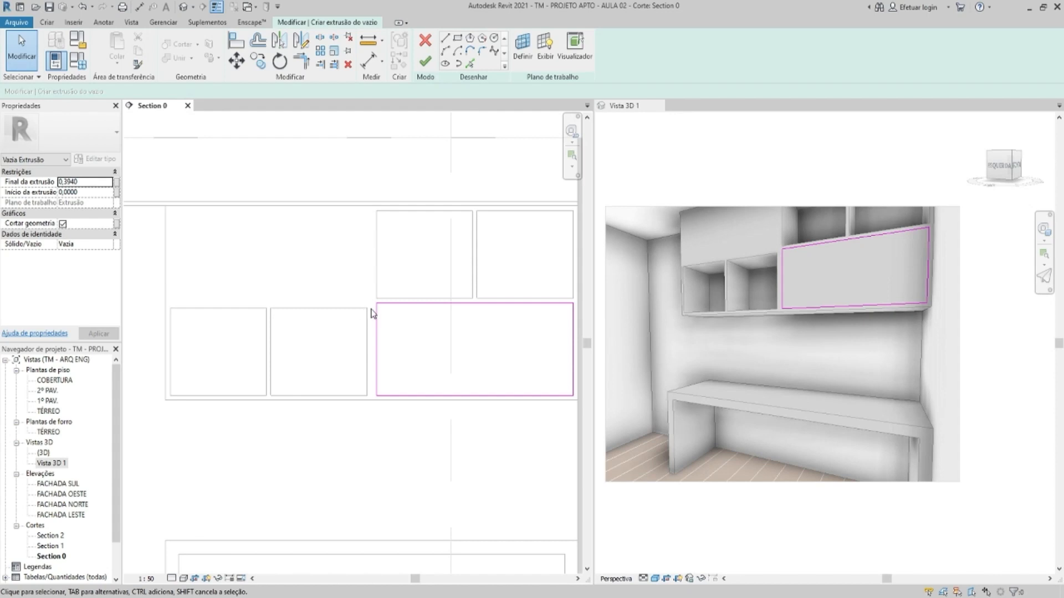
Align the rectangle's upper edge with the top of the neighbouring lower compartments
{"action": "left_click", "coordinate": [393, 303]}
{"action": "left_click_drag", "start_coordinate": [393, 304], "coordinate": [393, 310]}
{"action": "scroll", "coordinate": [388, 310], "scroll_direction": "up", "scroll_amount": 5}
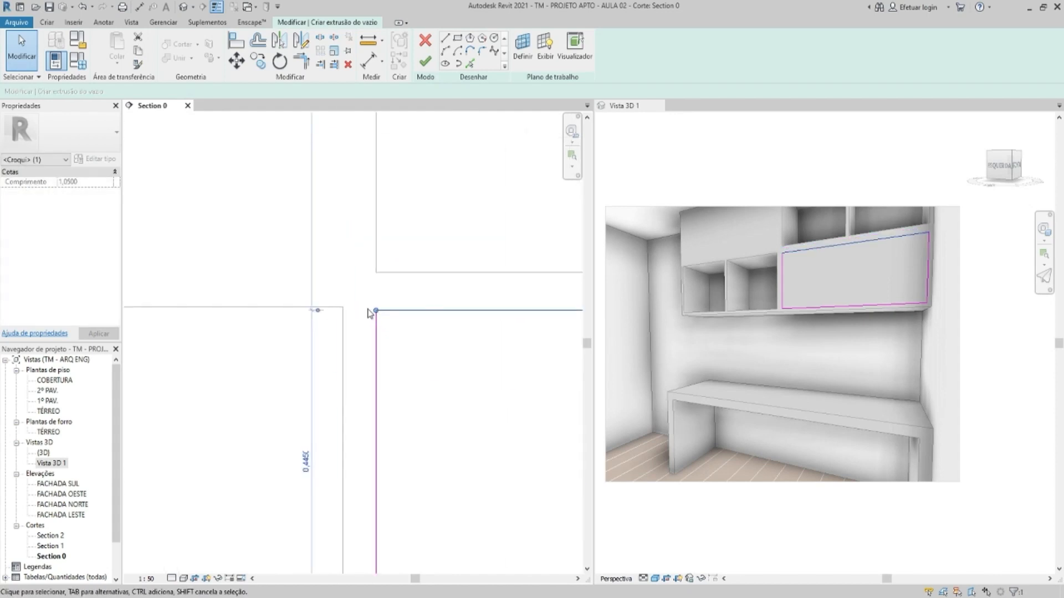
{"action": "key", "text": "Escape"}
{"action": "key", "text": "a"}
{"action": "key", "text": "l"}
{"action": "left_click", "coordinate": [333, 307]}
{"action": "left_click", "coordinate": [395, 311]}
{"action": "scroll", "coordinate": [432, 308], "scroll_direction": "down", "scroll_amount": 2}
{"action": "key", "text": "Escape"}
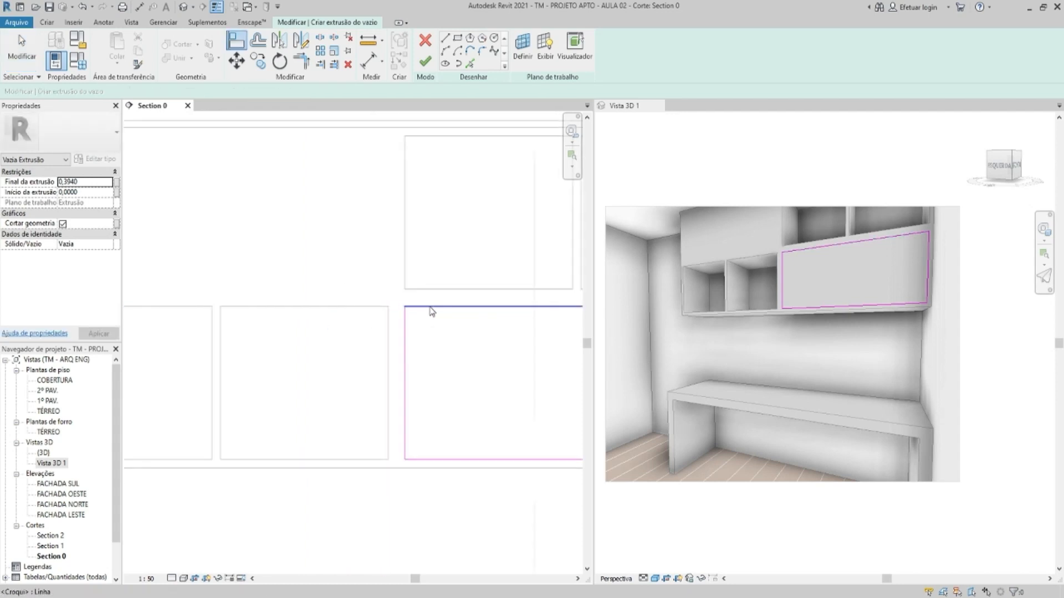
{"action": "scroll", "coordinate": [432, 309], "scroll_direction": "down", "scroll_amount": 3}
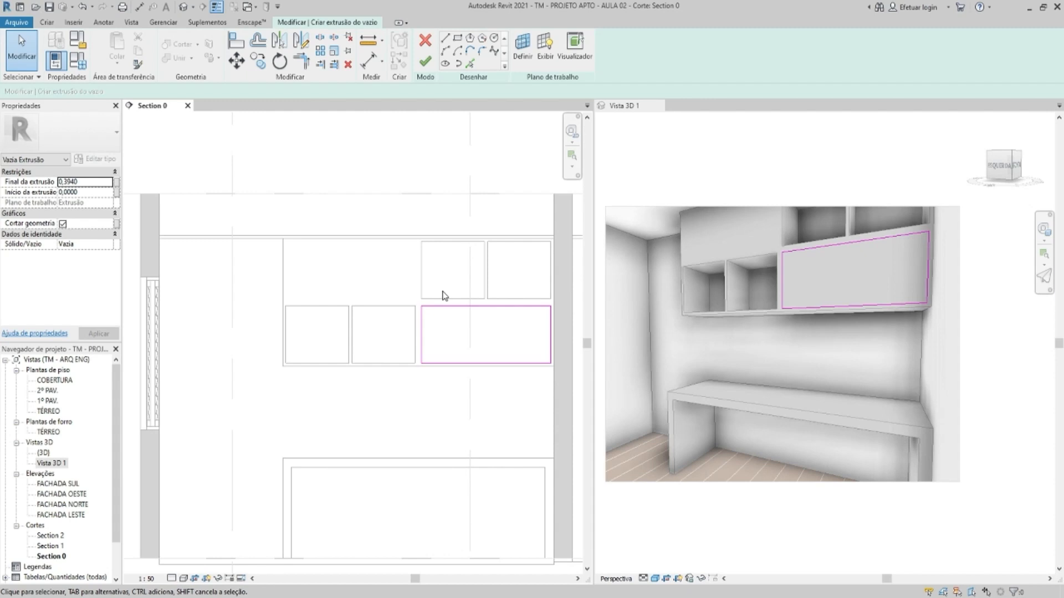
Set the void's extrusion end to 0.02 m and finish the void extrusion
{"action": "scroll", "coordinate": [424, 308], "scroll_direction": "up", "scroll_amount": 2}
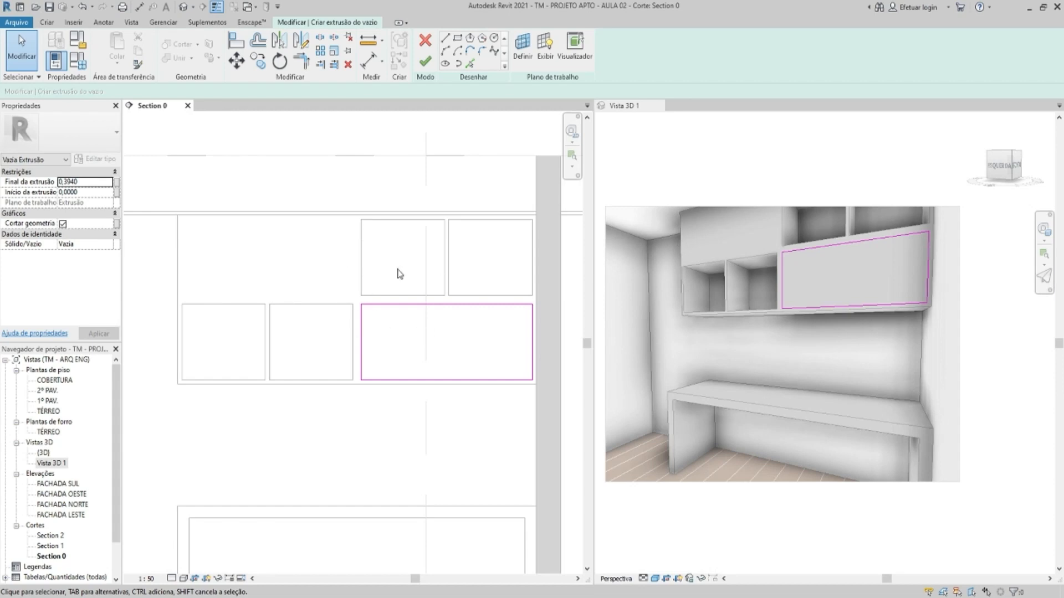
{"action": "middle_click_drag", "start_coordinate": [388, 301], "coordinate": [409, 297]}
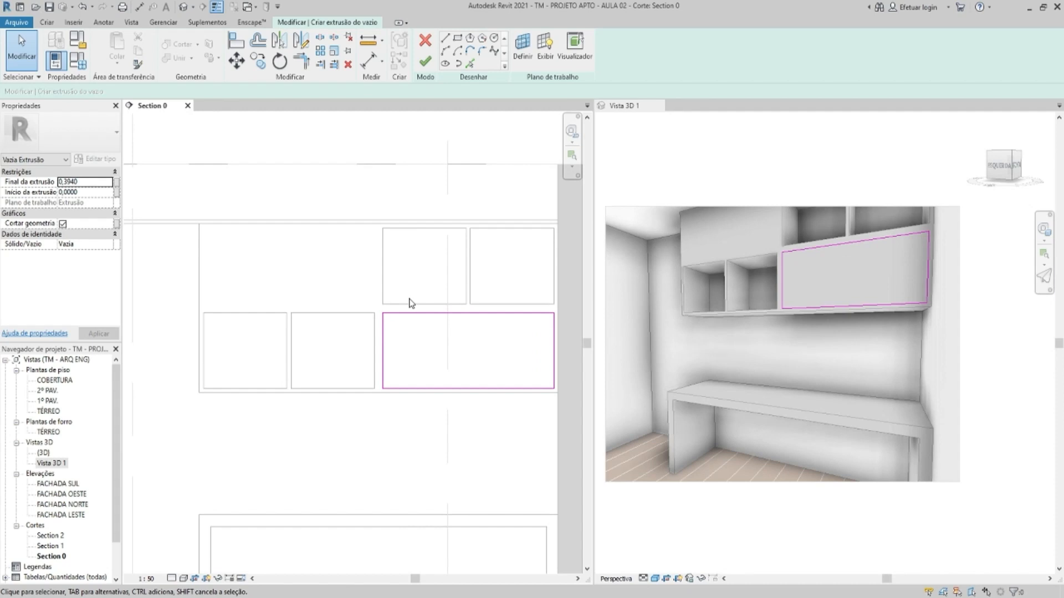
{"action": "double_click", "coordinate": [86, 183]}
{"action": "type", "text": "0.02"}
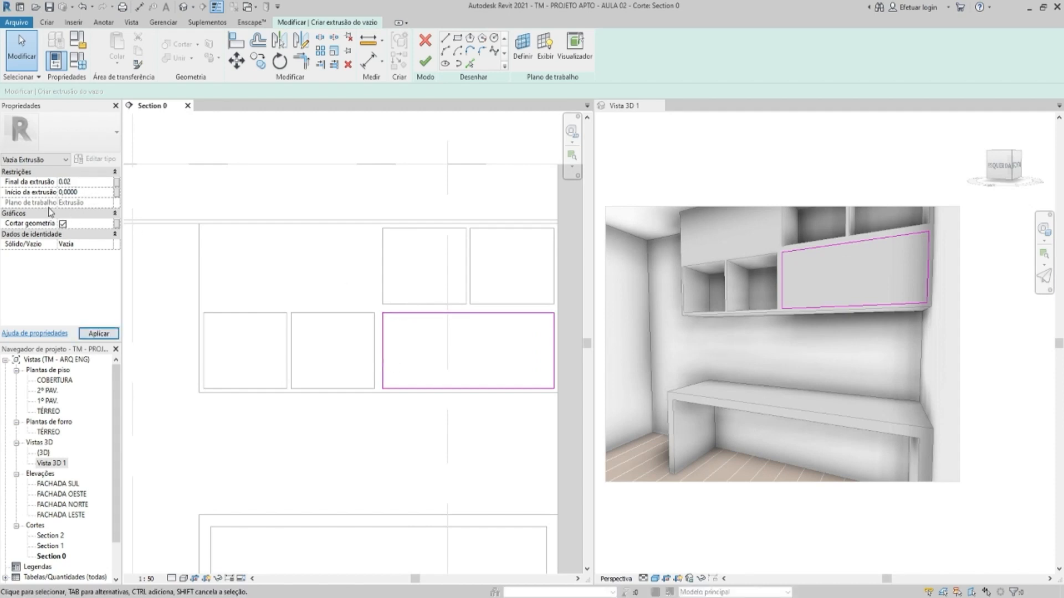
{"action": "key", "text": "Return"}
{"action": "key", "text": "Tab"}
{"action": "middle_click_drag", "start_coordinate": [403, 312], "coordinate": [375, 319]}
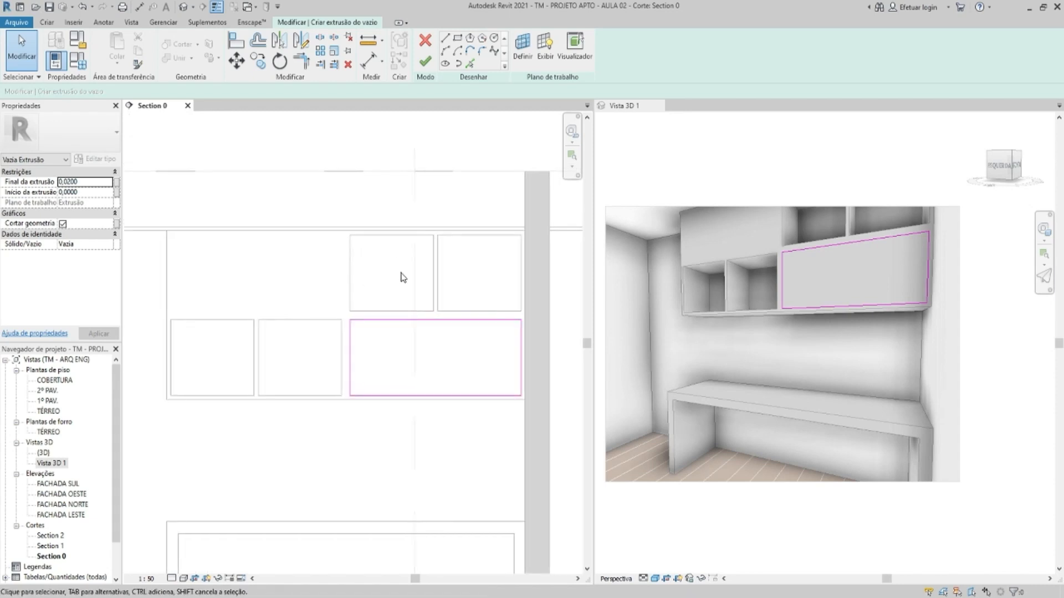
{"action": "left_click", "coordinate": [428, 65]}
{"action": "scroll", "coordinate": [869, 256], "scroll_direction": "up", "scroll_amount": 5}
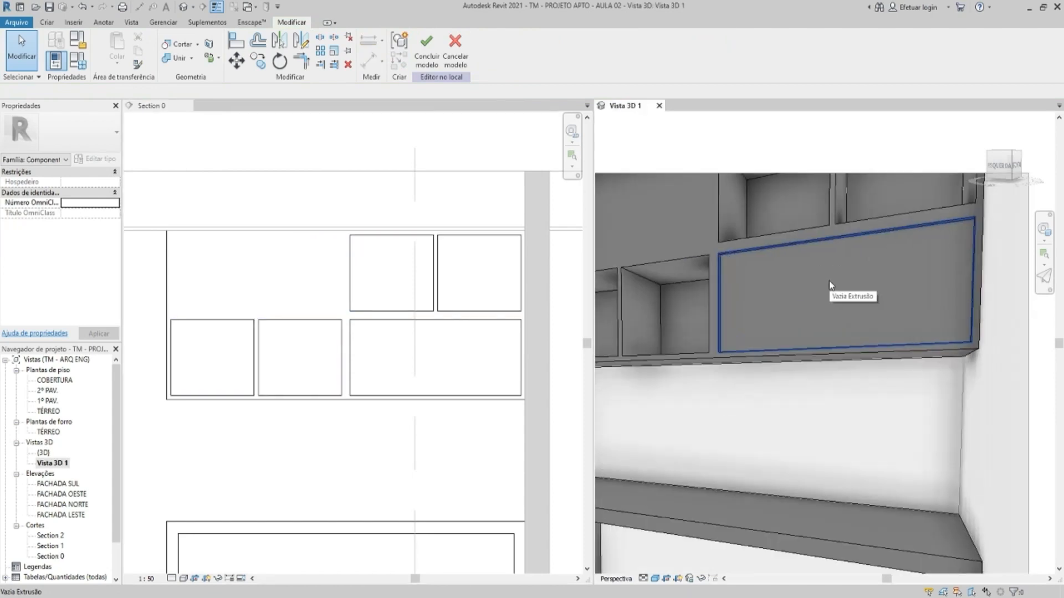
{"action": "scroll", "coordinate": [610, 260], "scroll_direction": "down", "scroll_amount": 1}
Reopen the shallow void's sketch and mirror a copy of its rectangle upward about the cabinet's horizontal midline
{"action": "left_click", "coordinate": [372, 361]}
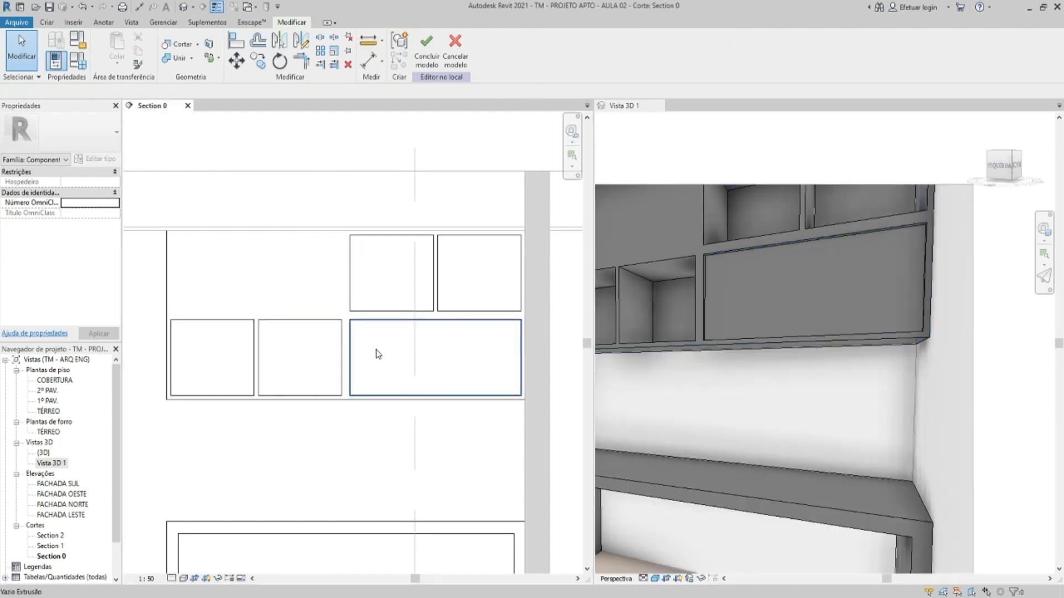
{"action": "double_click", "coordinate": [377, 355]}
{"action": "middle_click_drag", "start_coordinate": [380, 307], "coordinate": [378, 332]}
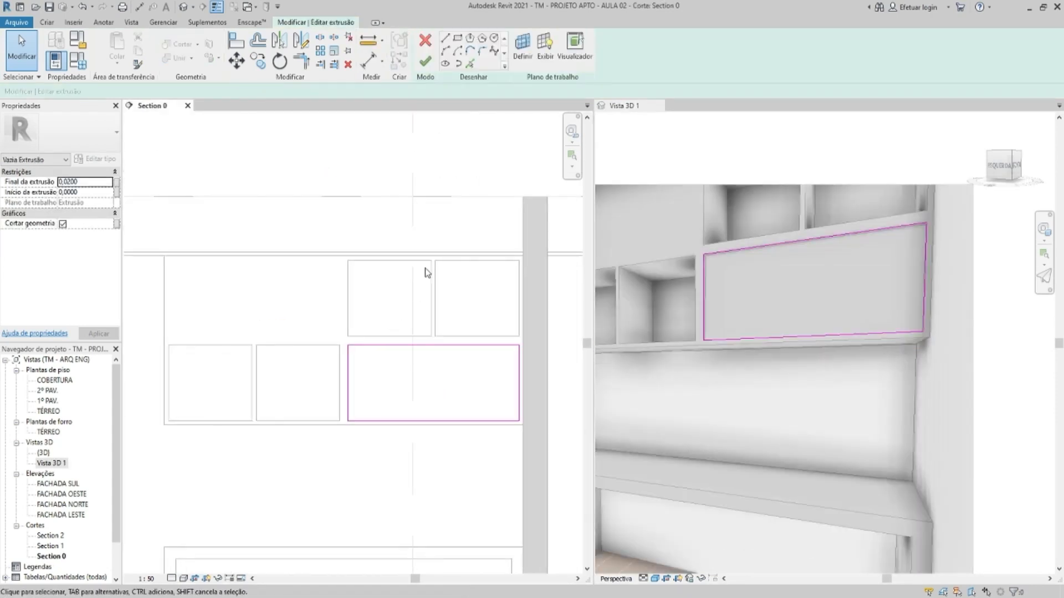
{"action": "key", "text": "Tab"}
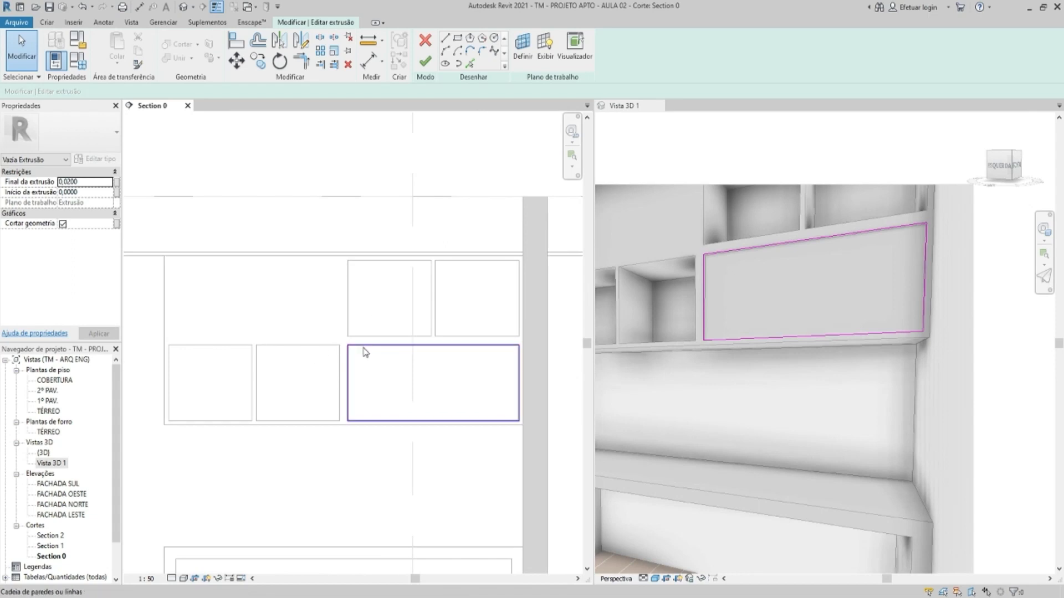
{"action": "left_click", "coordinate": [360, 350]}
{"action": "middle_click_drag", "start_coordinate": [331, 287], "coordinate": [373, 287]}
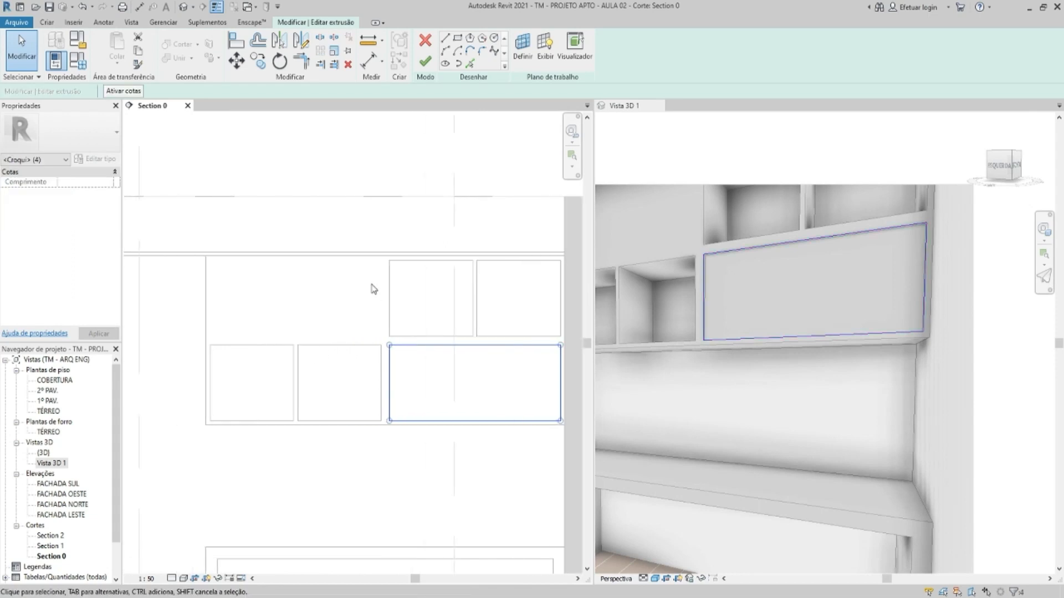
{"action": "key", "text": "d"}
{"action": "key", "text": "m"}
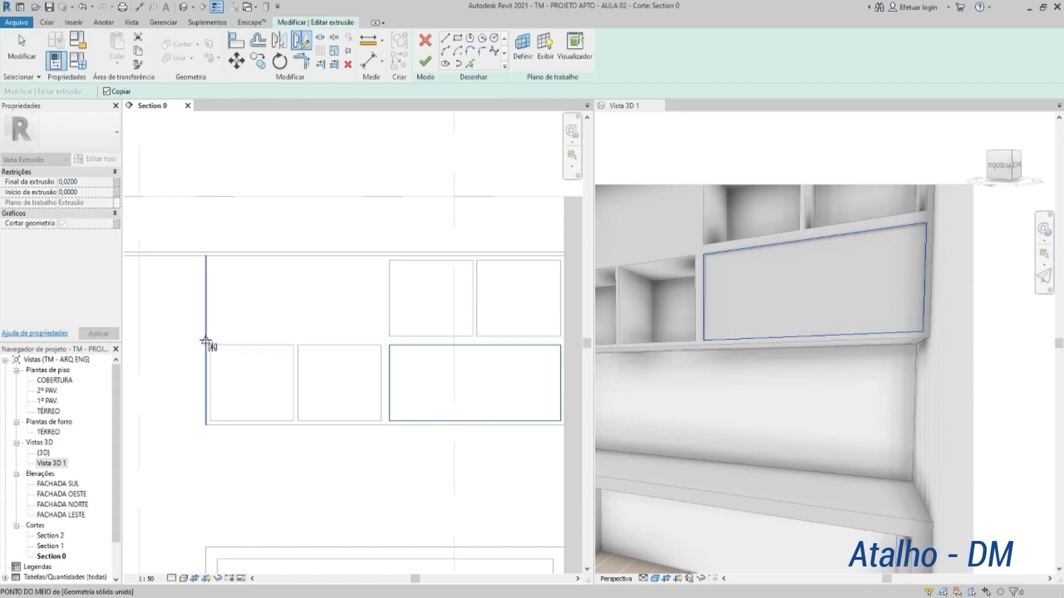
{"action": "left_click", "coordinate": [204, 339]}
{"action": "left_click", "coordinate": [231, 341]}
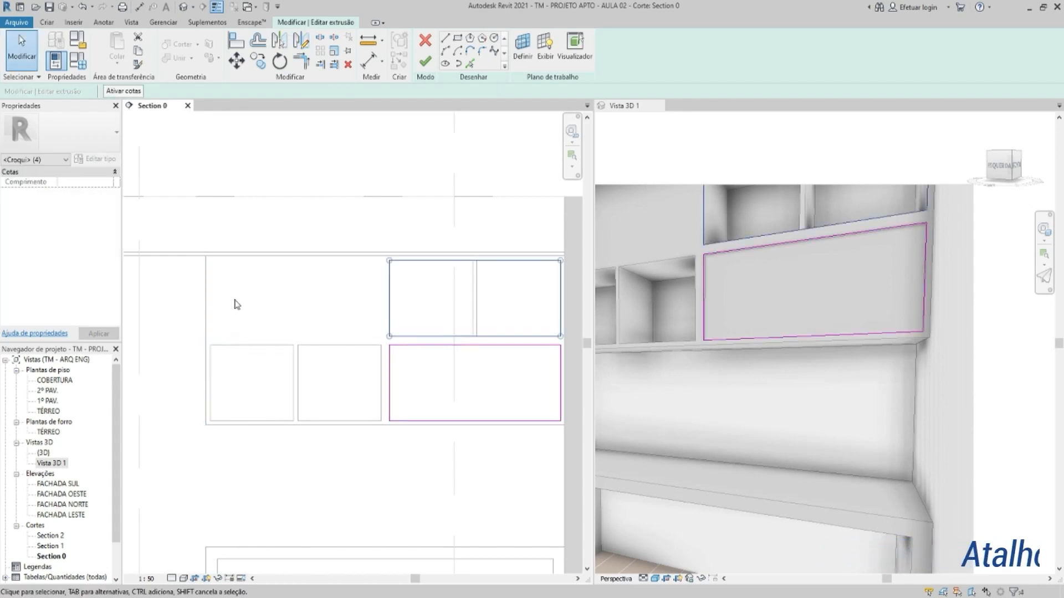
Mirror the upper rectangle across the cabinet's vertical midline, above the two lower compartments, without keeping the original
{"action": "left_click", "coordinate": [301, 42]}
{"action": "left_click", "coordinate": [107, 92]}
{"action": "left_click", "coordinate": [385, 425]}
{"action": "left_click", "coordinate": [387, 452]}
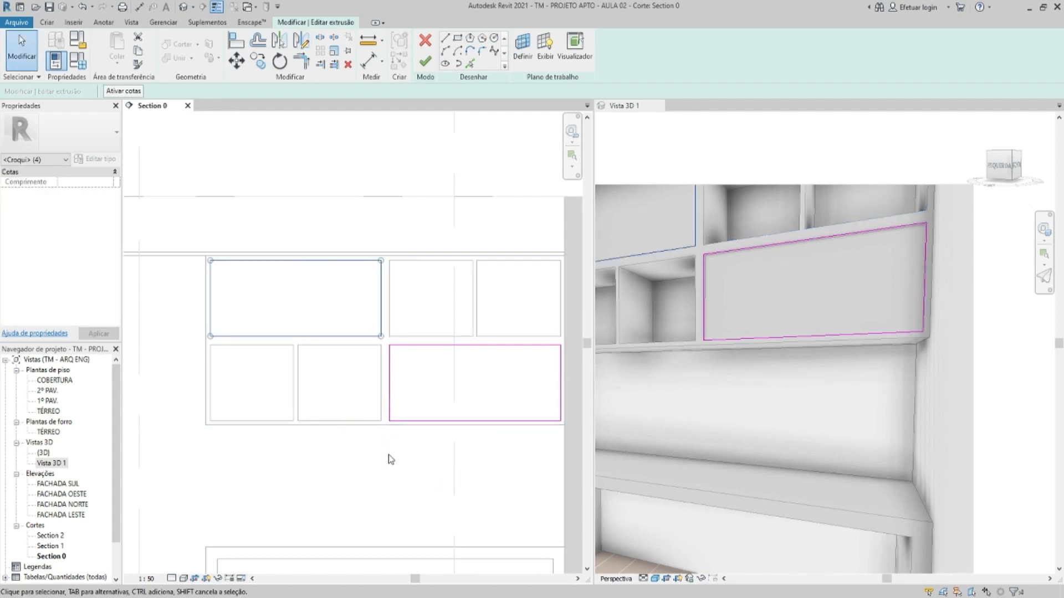
{"action": "left_click", "coordinate": [388, 452]}
Finish editing the shallow void extrusion and check both door recesses in the 3D view
{"action": "scroll", "coordinate": [388, 345], "scroll_direction": "down", "scroll_amount": 1}
{"action": "middle_click_drag", "start_coordinate": [434, 382], "coordinate": [387, 384]}
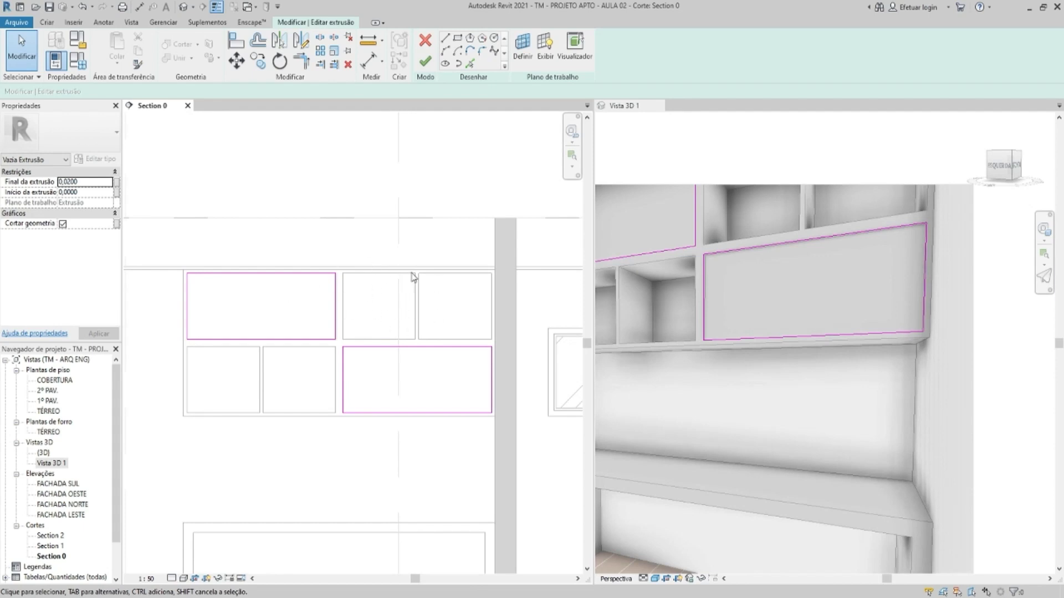
{"action": "scroll", "coordinate": [396, 299], "scroll_direction": "down", "scroll_amount": 1}
{"action": "middle_click_drag", "start_coordinate": [411, 303], "coordinate": [441, 310]}
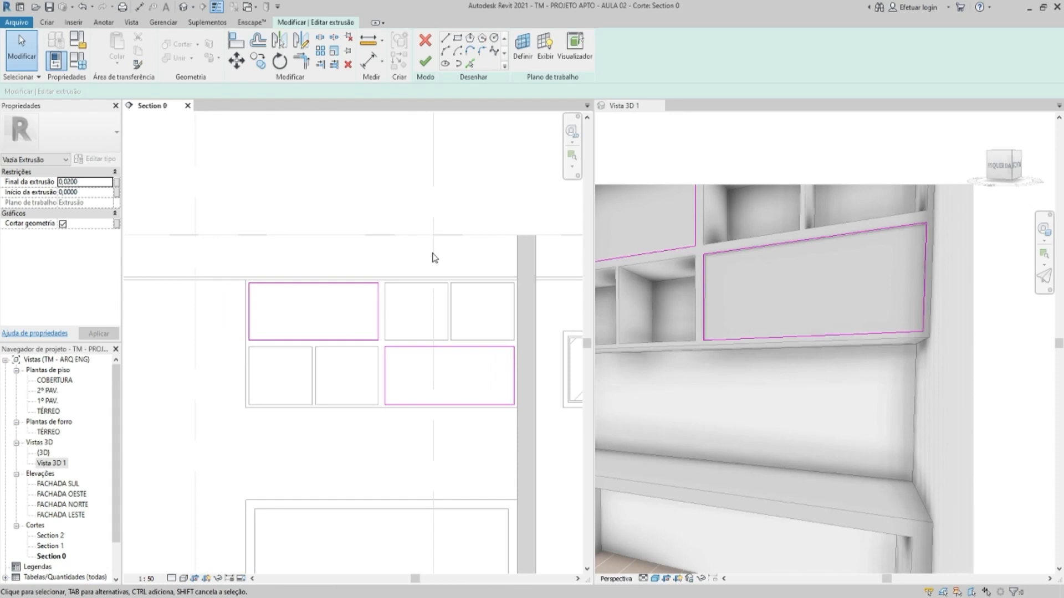
{"action": "left_click", "coordinate": [425, 62]}
{"action": "left_click", "coordinate": [410, 230]}
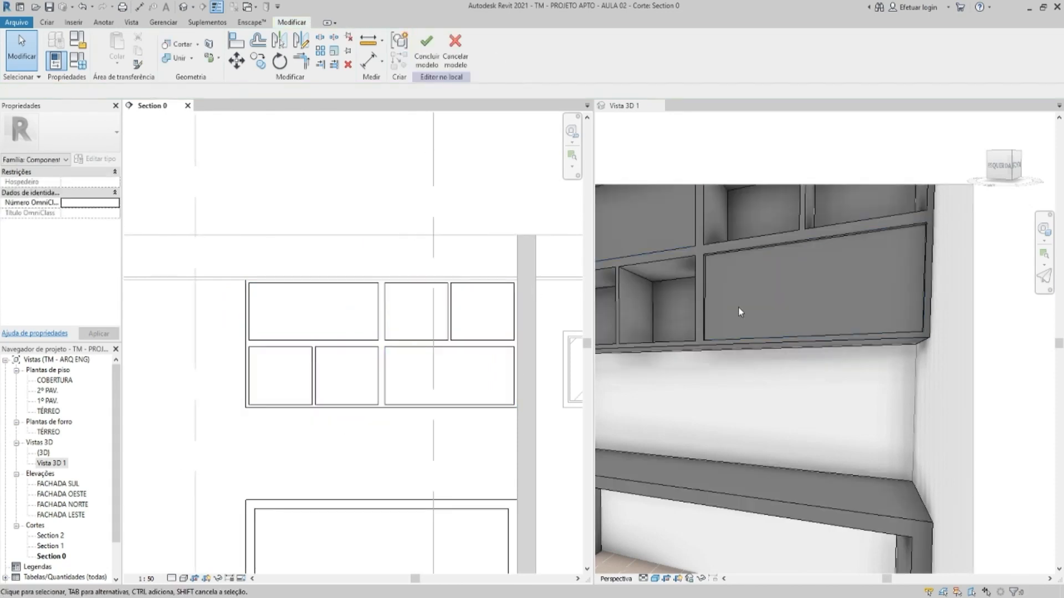
{"action": "left_click", "coordinate": [739, 308]}
{"action": "scroll", "coordinate": [733, 283], "scroll_direction": "down", "scroll_amount": 3}
{"action": "scroll", "coordinate": [776, 310], "scroll_direction": "up", "scroll_amount": 2}
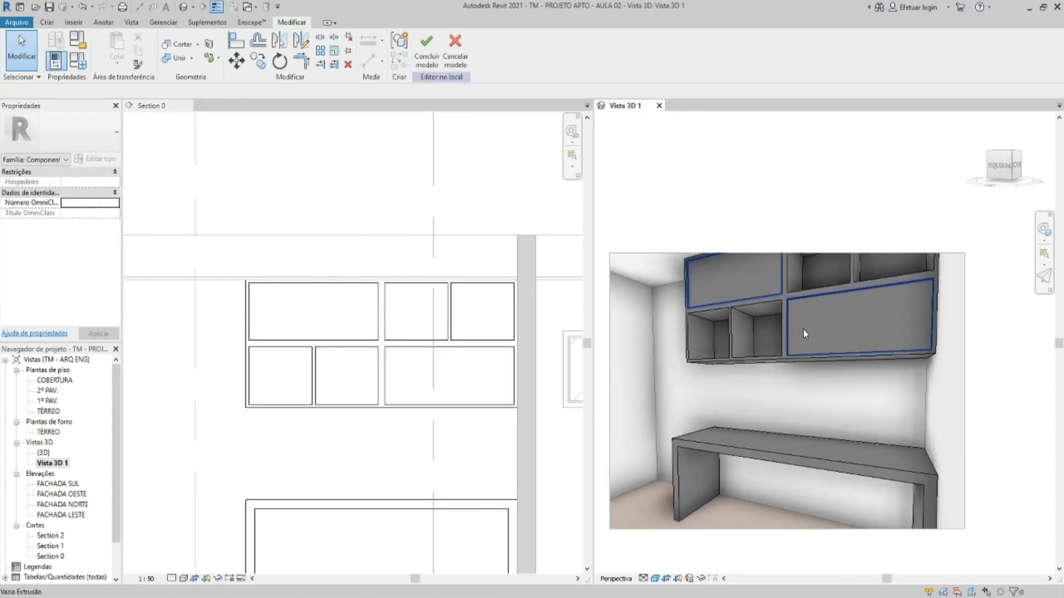
{"action": "scroll", "coordinate": [789, 374], "scroll_direction": "up", "scroll_amount": 3}
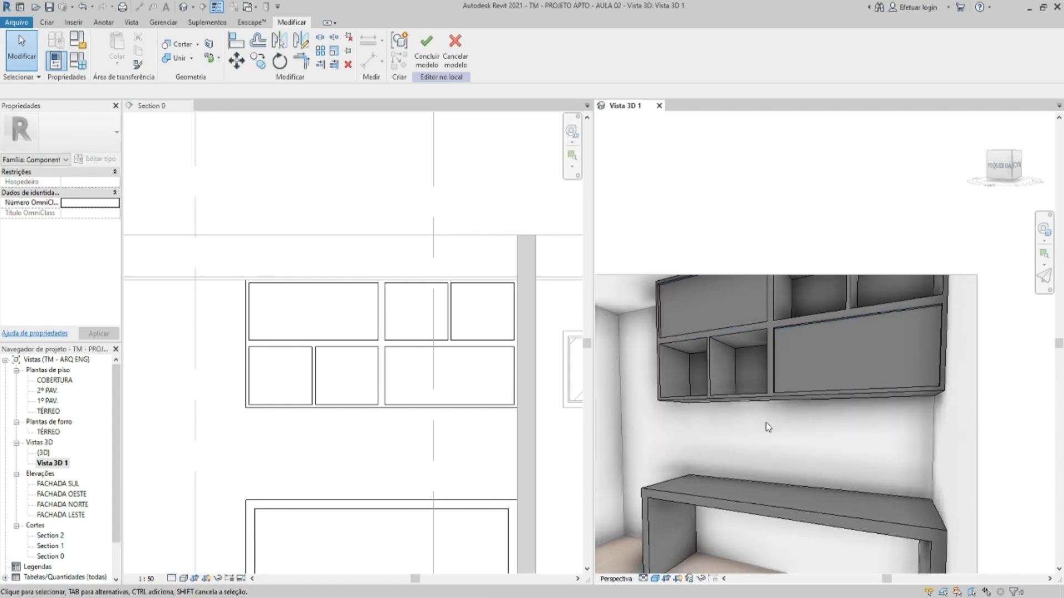
{"action": "left_click", "coordinate": [365, 366]}
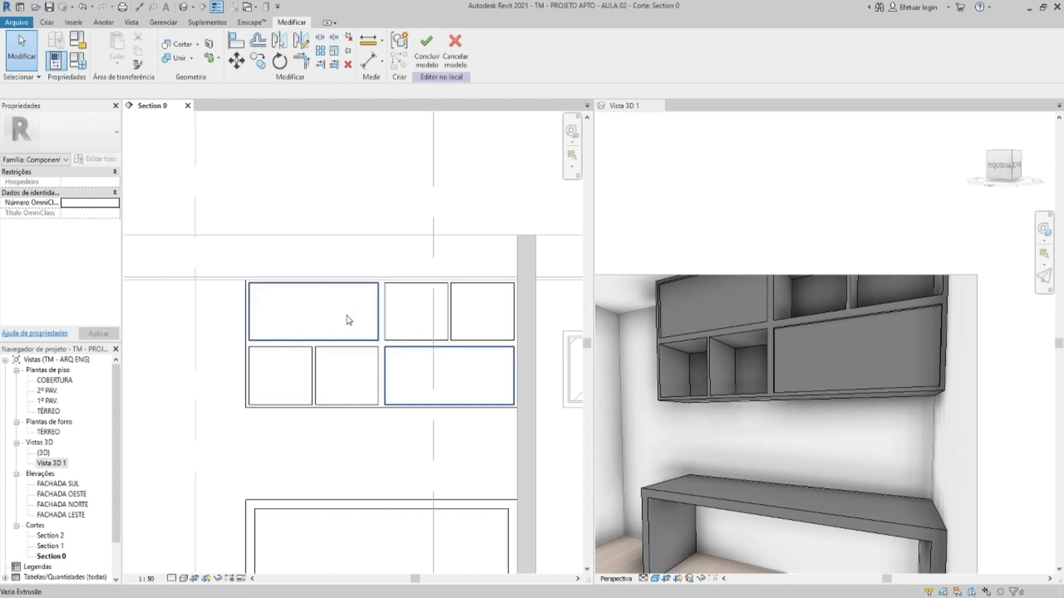
{"action": "scroll", "coordinate": [349, 325], "scroll_direction": "up", "scroll_amount": 1}
{"action": "middle_click_drag", "start_coordinate": [352, 330], "coordinate": [326, 330]}
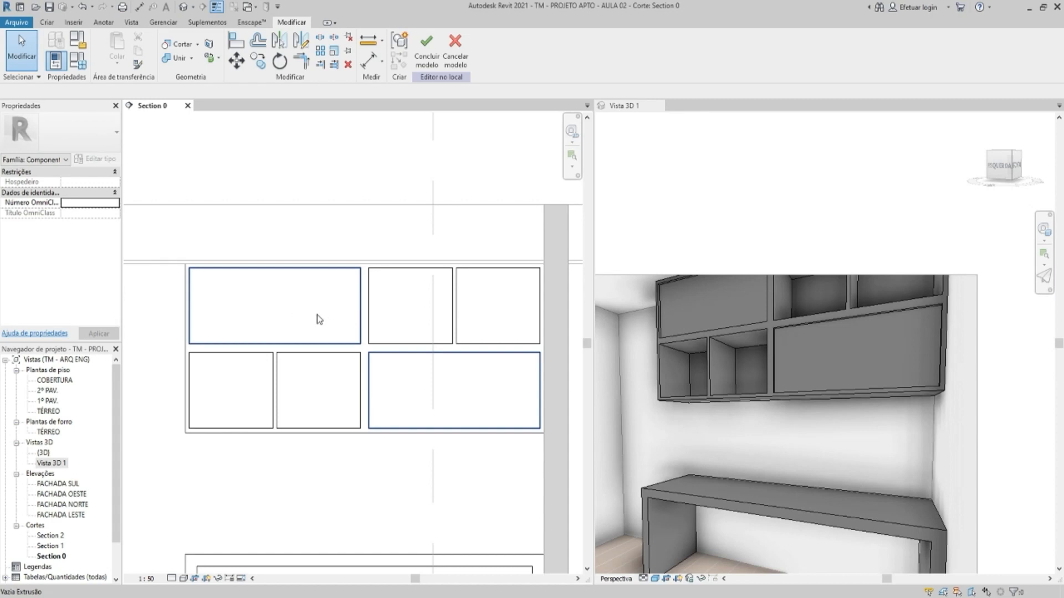
Reopen the shallow void's sketch, move the upper door recess rectangle down 0.025 m, and finish the void extrusion
{"action": "double_click", "coordinate": [320, 314]}
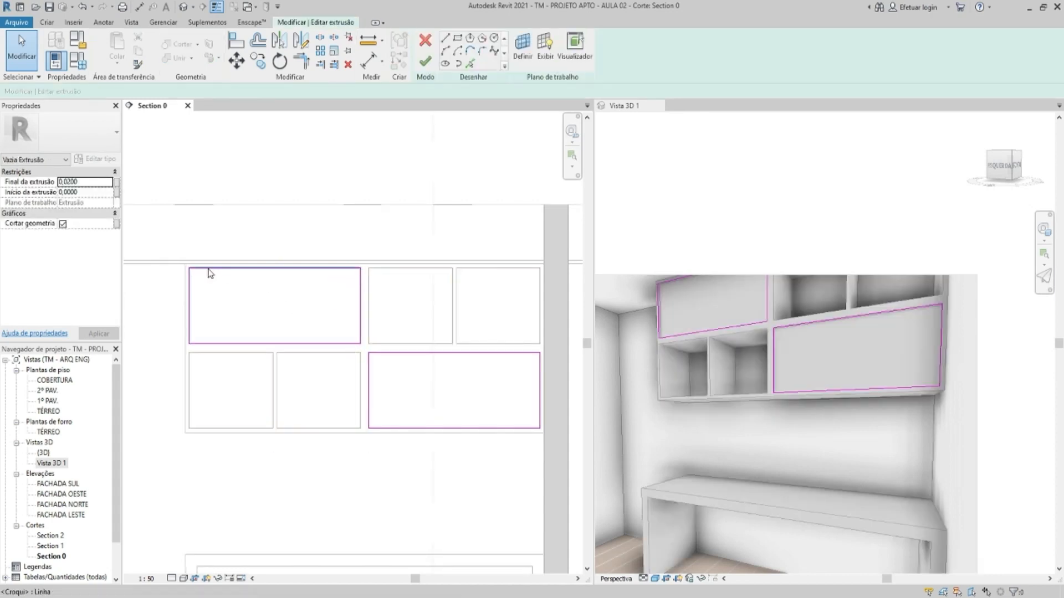
{"action": "left_click_drag", "start_coordinate": [156, 229], "coordinate": [407, 353]}
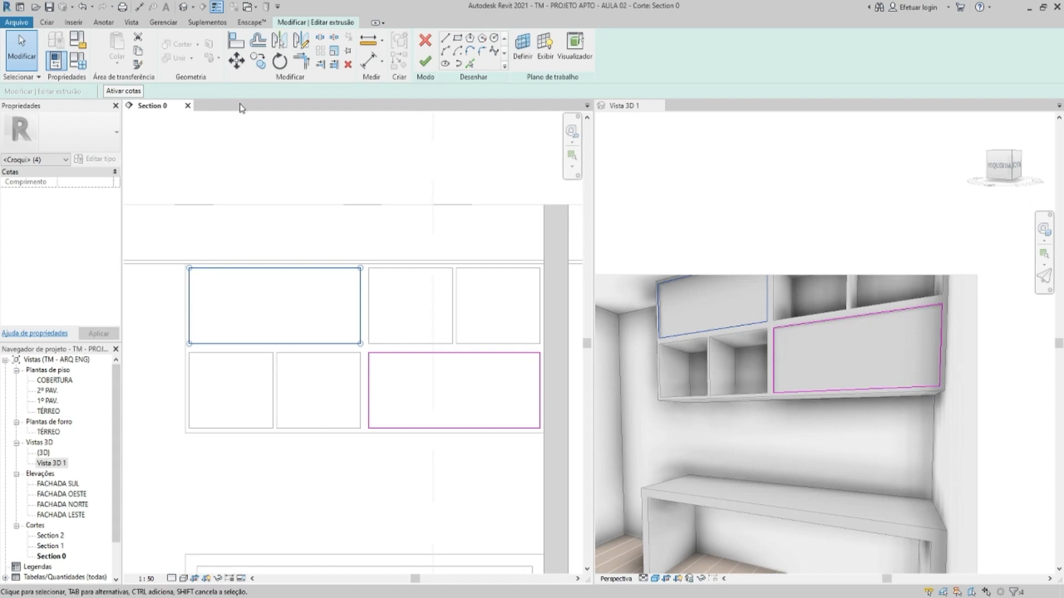
{"action": "left_click", "coordinate": [241, 67]}
{"action": "left_click", "coordinate": [297, 146]}
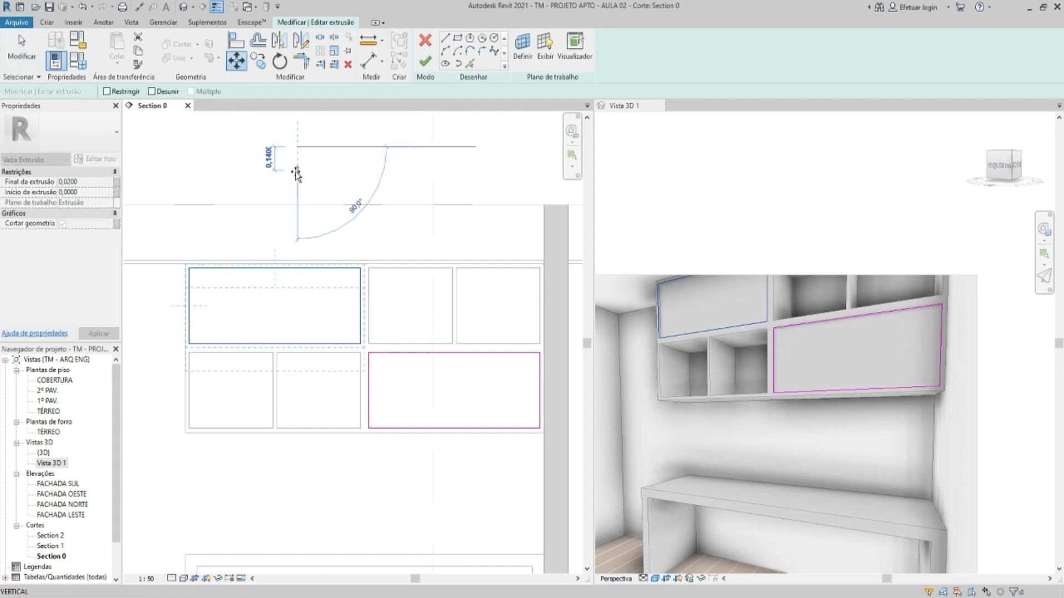
{"action": "type", "text": "0.0250"}
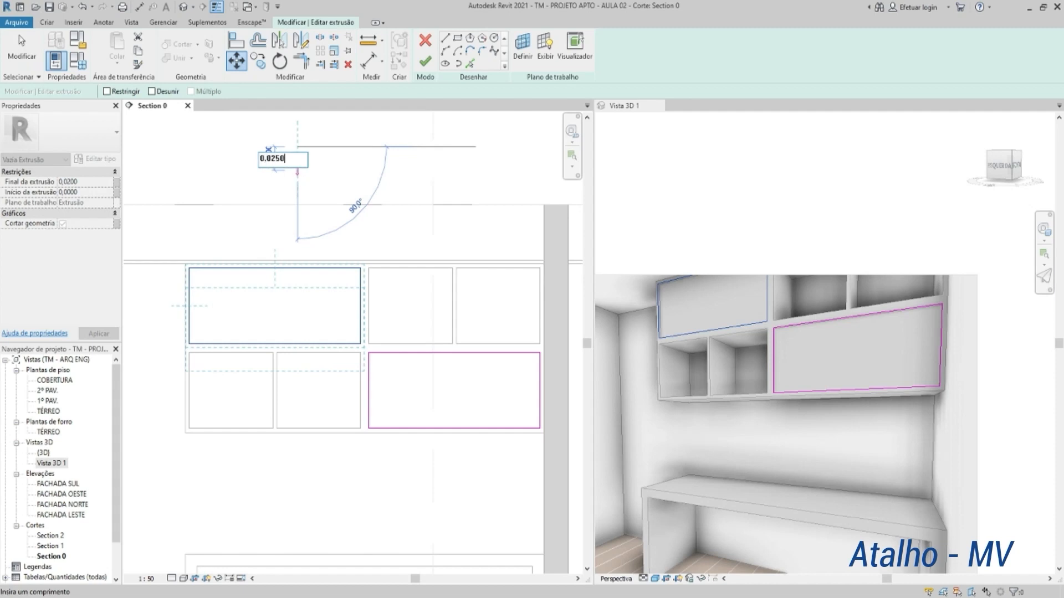
{"action": "key", "text": "Return"}
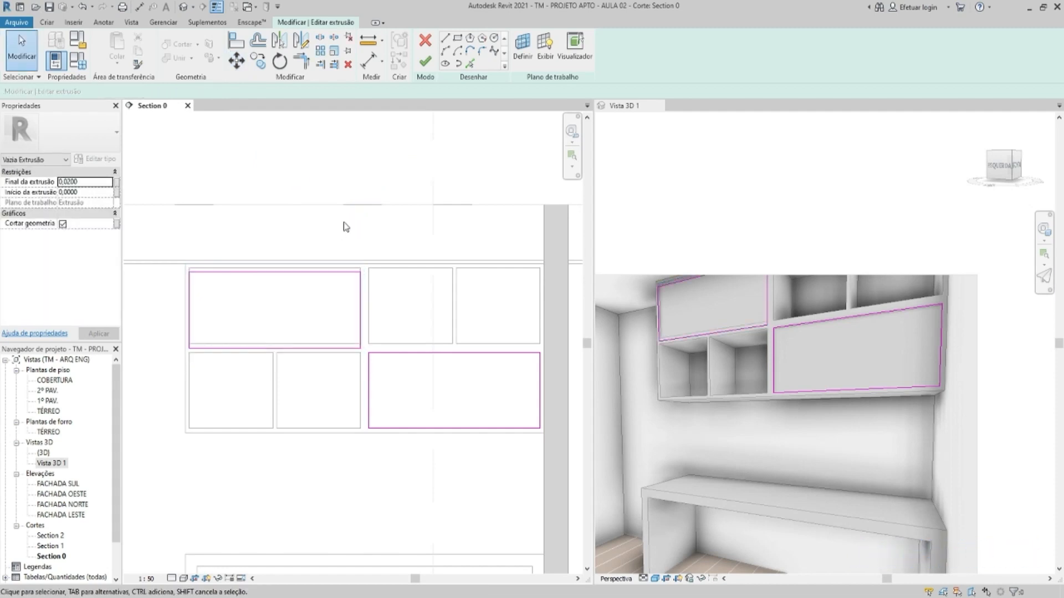
{"action": "left_click", "coordinate": [425, 62]}
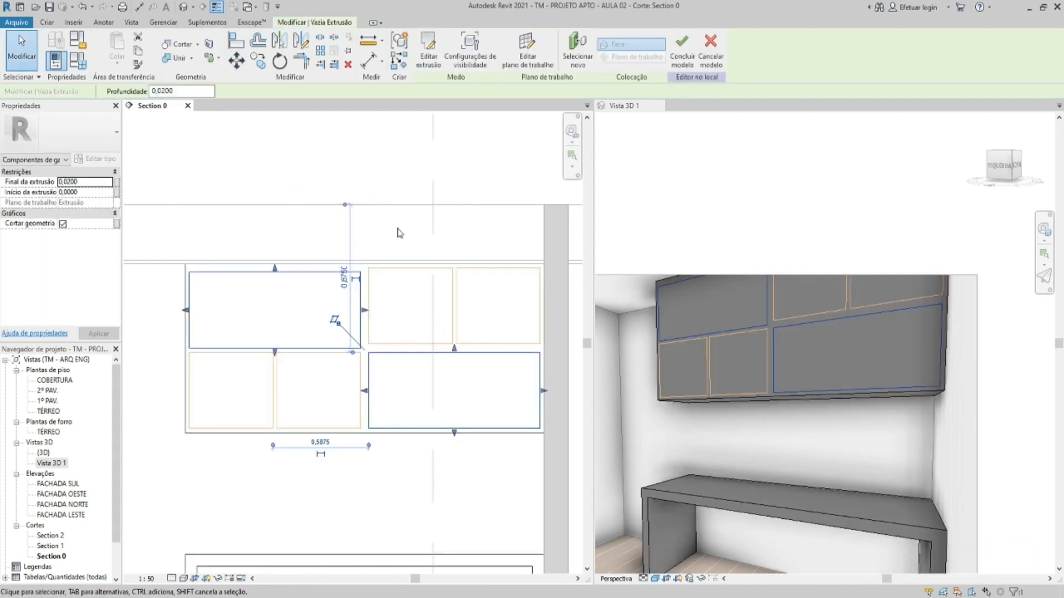
Examine the cabinet's door recesses and compartment dividers up close from a lower angle in the 3D view
{"action": "left_click", "coordinate": [399, 230]}
{"action": "middle_click_drag", "start_coordinate": [807, 339], "coordinate": [773, 371]}
{"action": "key", "text": "F8"}
{"action": "right_click", "coordinate": [697, 424]}
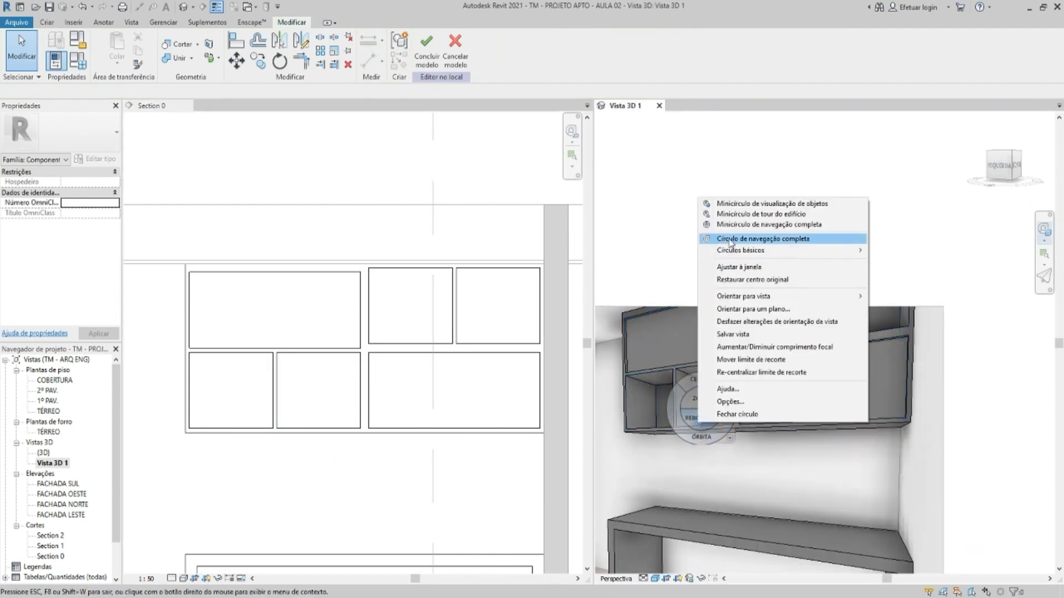
{"action": "left_click", "coordinate": [768, 243]}
{"action": "left_click_drag", "start_coordinate": [712, 353], "coordinate": [698, 330]}
{"action": "key", "text": "Escape"}
{"action": "scroll", "coordinate": [738, 404], "scroll_direction": "up", "scroll_amount": 5}
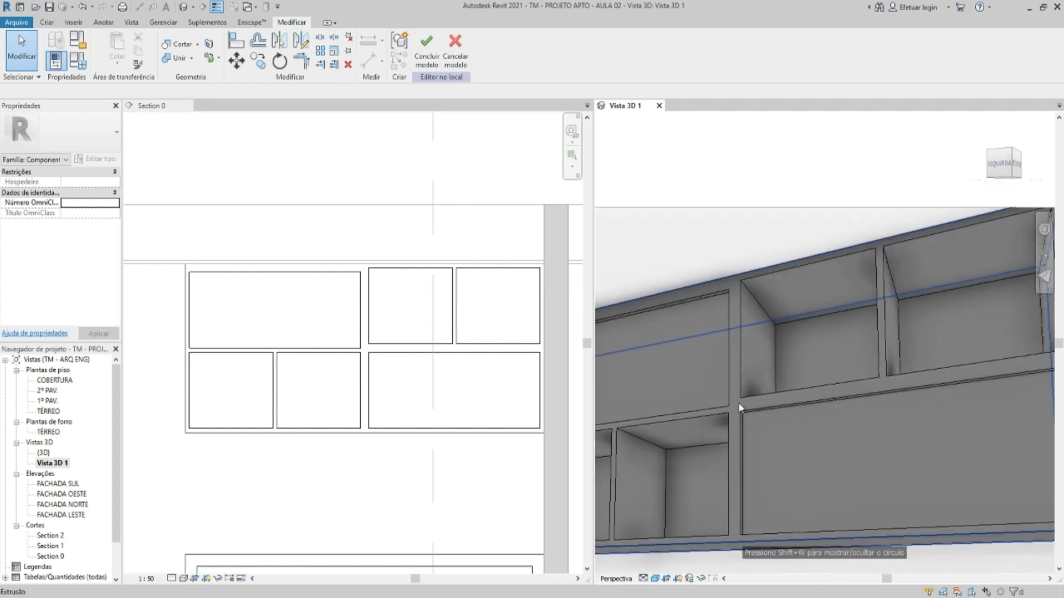
In the deep void's sketch, move the two upper compartment rectangles down 0.025 m and finish the void extrusion
{"action": "left_click", "coordinate": [345, 312]}
{"action": "scroll", "coordinate": [397, 323], "scroll_direction": "down", "scroll_amount": 1}
{"action": "middle_click_drag", "start_coordinate": [396, 323], "coordinate": [386, 281]}
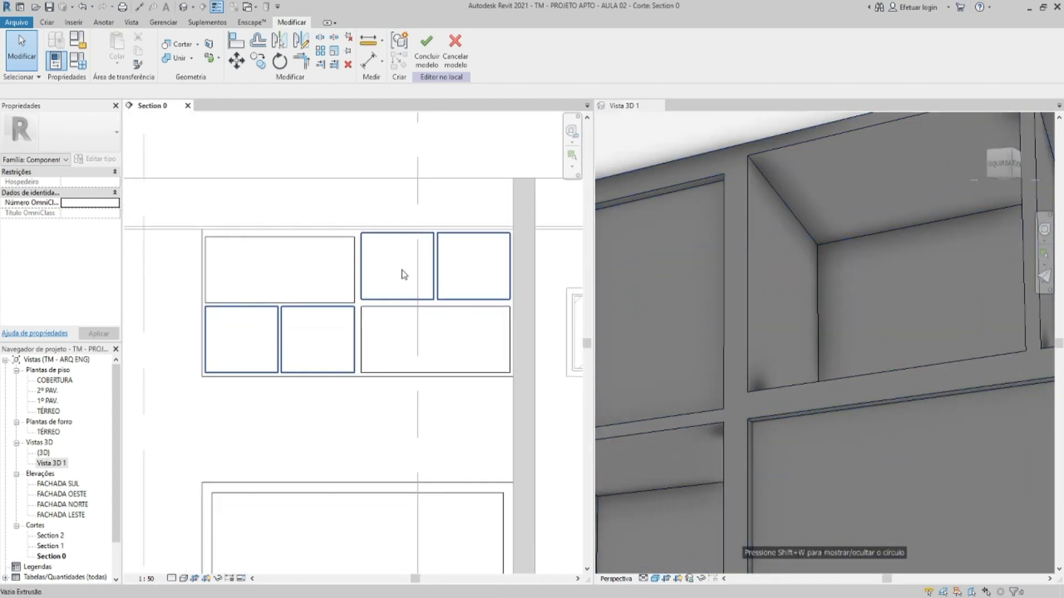
{"action": "double_click", "coordinate": [388, 253]}
{"action": "left_click_drag", "start_coordinate": [327, 221], "coordinate": [529, 313]}
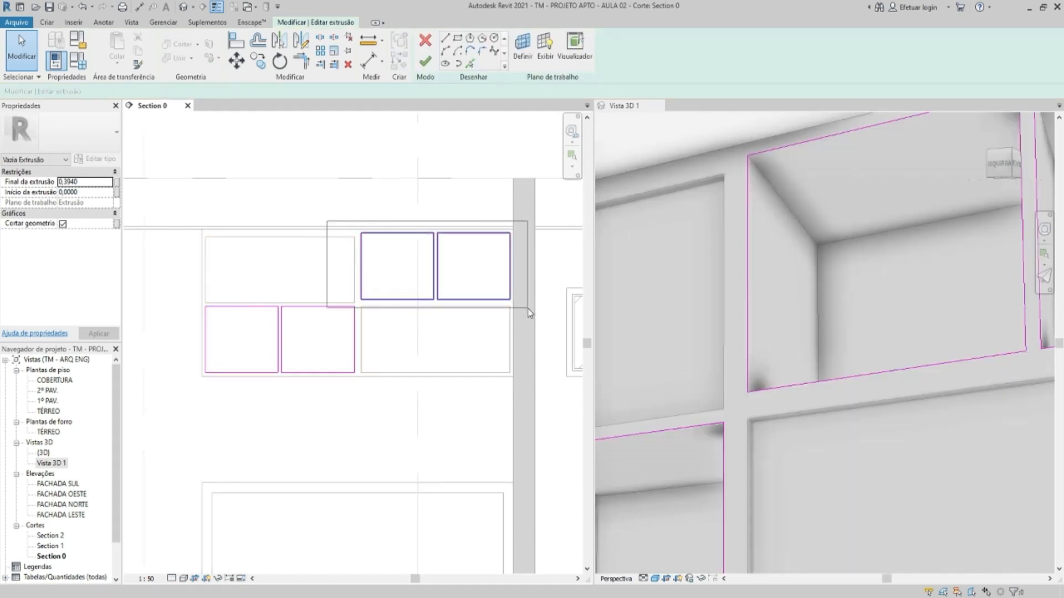
{"action": "left_click", "coordinate": [236, 61]}
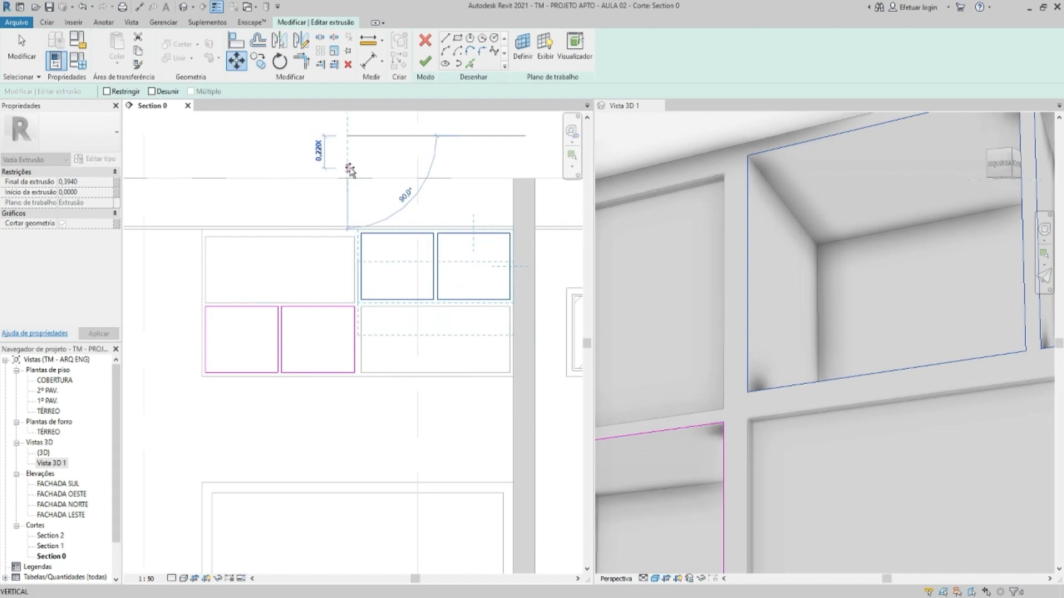
{"action": "type", "text": "0.0250"}
{"action": "key", "text": "Return"}
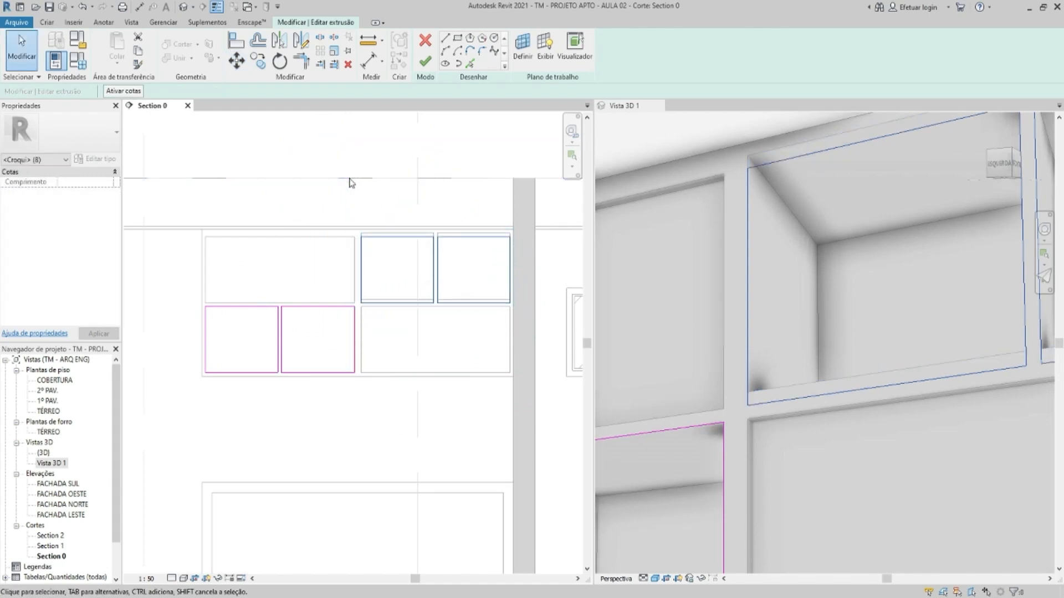
{"action": "left_click", "coordinate": [386, 211]}
{"action": "middle_click_drag", "start_coordinate": [399, 211], "coordinate": [395, 178]}
{"action": "left_click", "coordinate": [425, 62]}
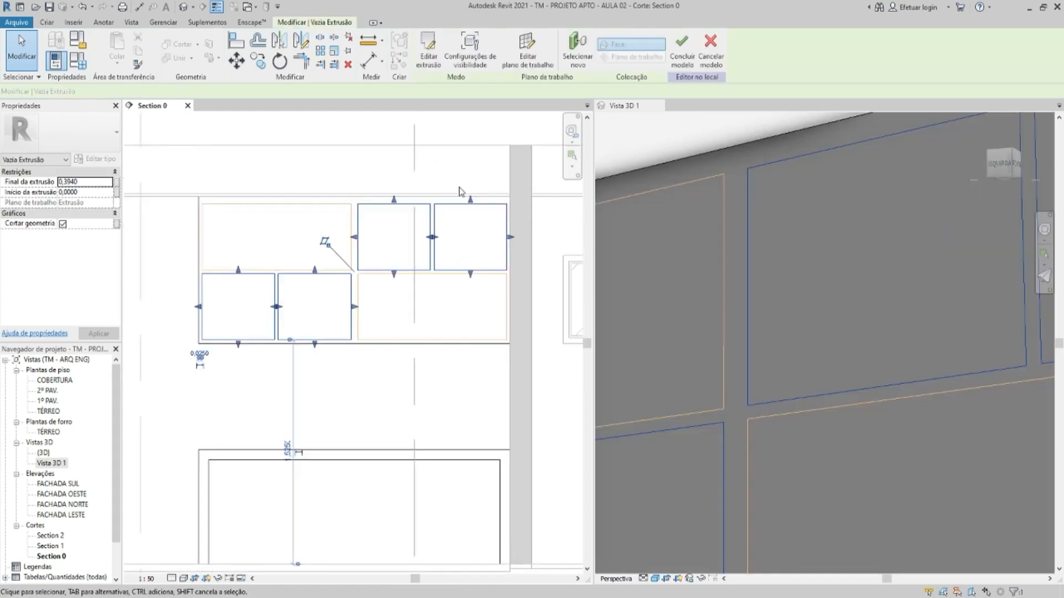
{"action": "left_click", "coordinate": [459, 191]}
Measure the divider width between the upper door recess and the adjacent open compartment without placing a dimension
{"action": "scroll", "coordinate": [363, 297], "scroll_direction": "up", "scroll_amount": 2}
{"action": "middle_click_drag", "start_coordinate": [357, 213], "coordinate": [392, 244]}
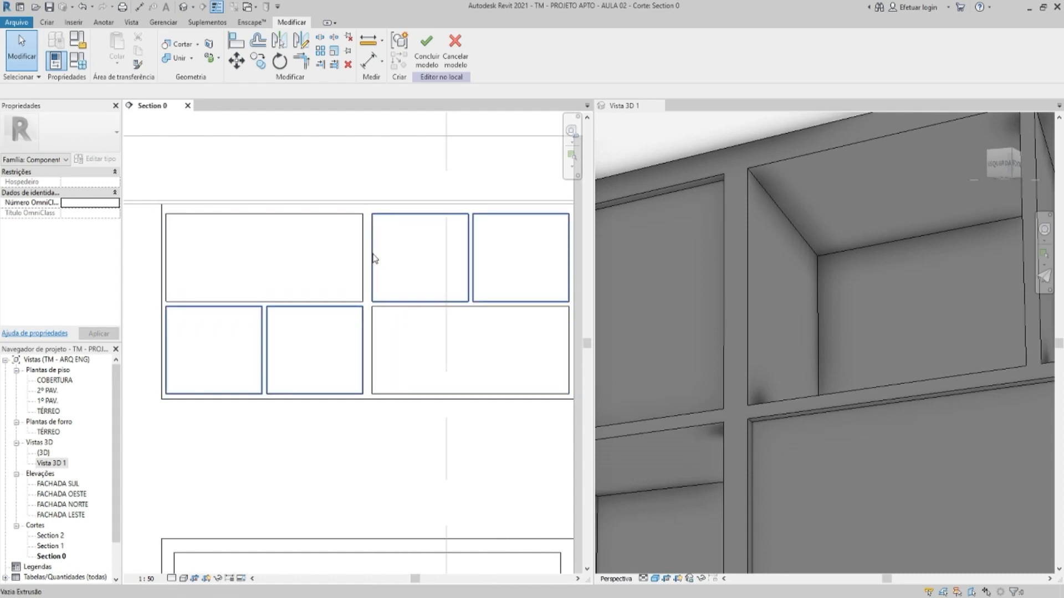
{"action": "key", "text": "i"}
{"action": "scroll", "coordinate": [372, 238], "scroll_direction": "up", "scroll_amount": 1}
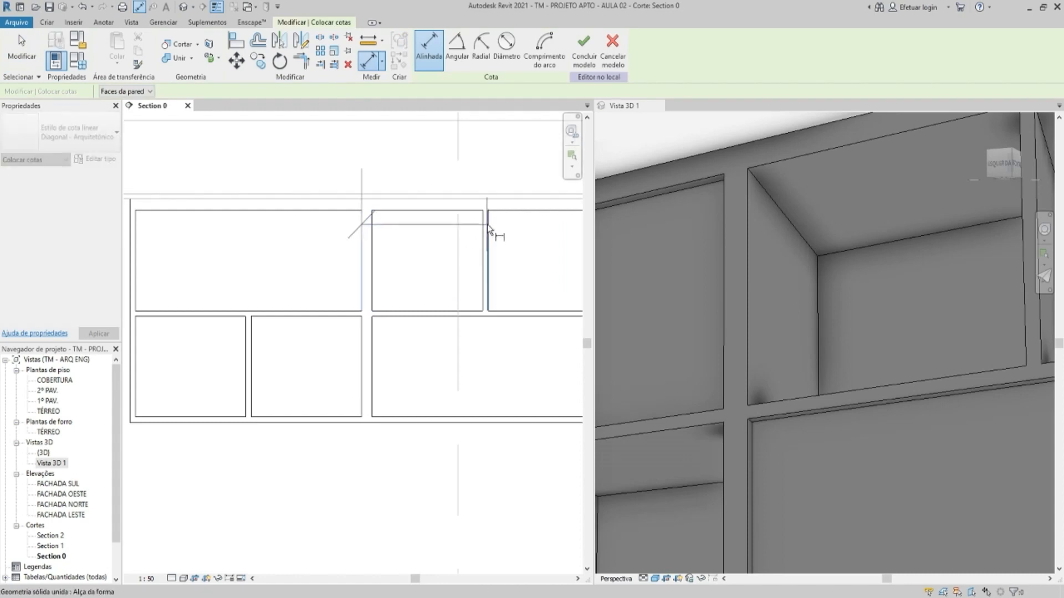
{"action": "left_click", "coordinate": [372, 239]}
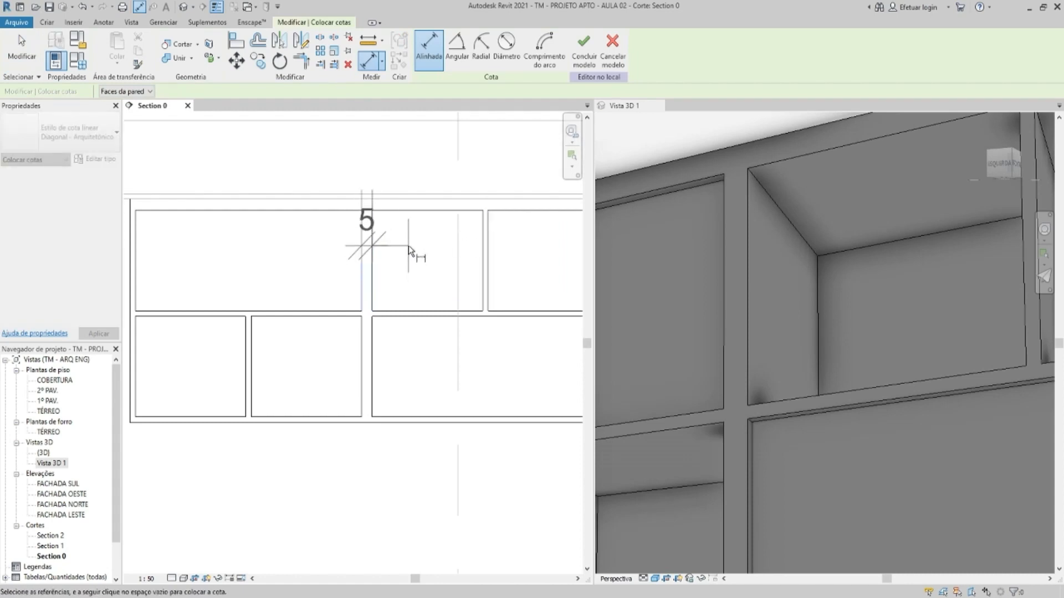
{"action": "key", "text": "Escape"}
{"action": "key", "text": "Escape"}
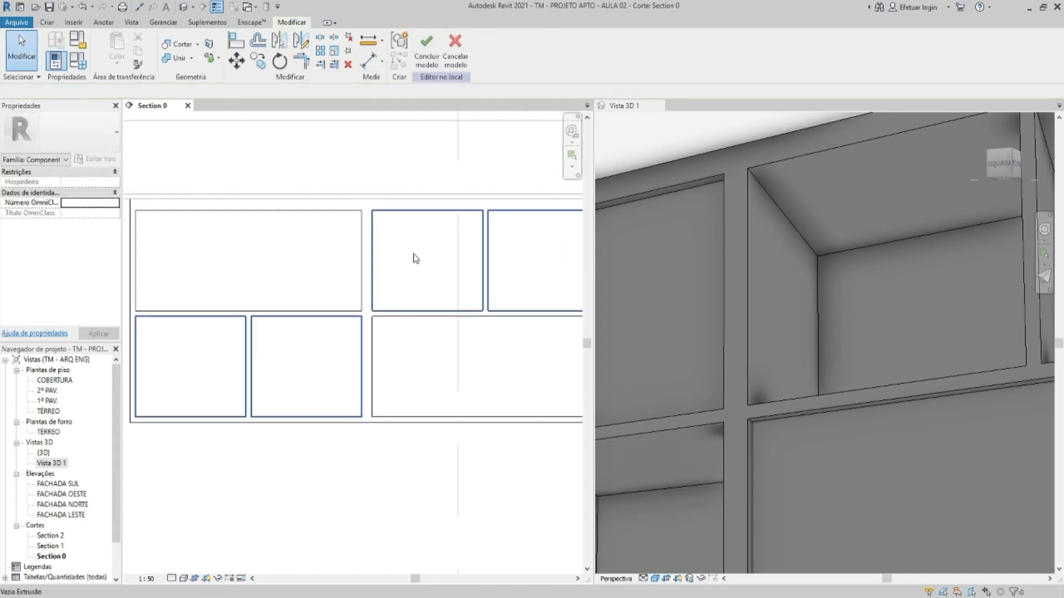
{"action": "scroll", "coordinate": [278, 344], "scroll_direction": "down", "scroll_amount": 2}
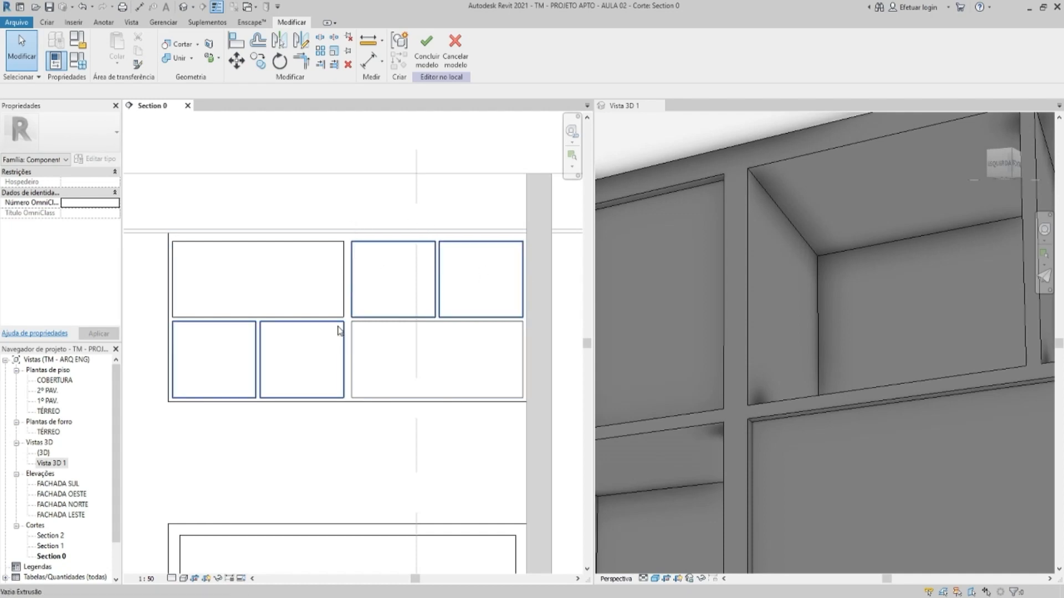
{"action": "middle_click_drag", "start_coordinate": [392, 283], "coordinate": [400, 300]}
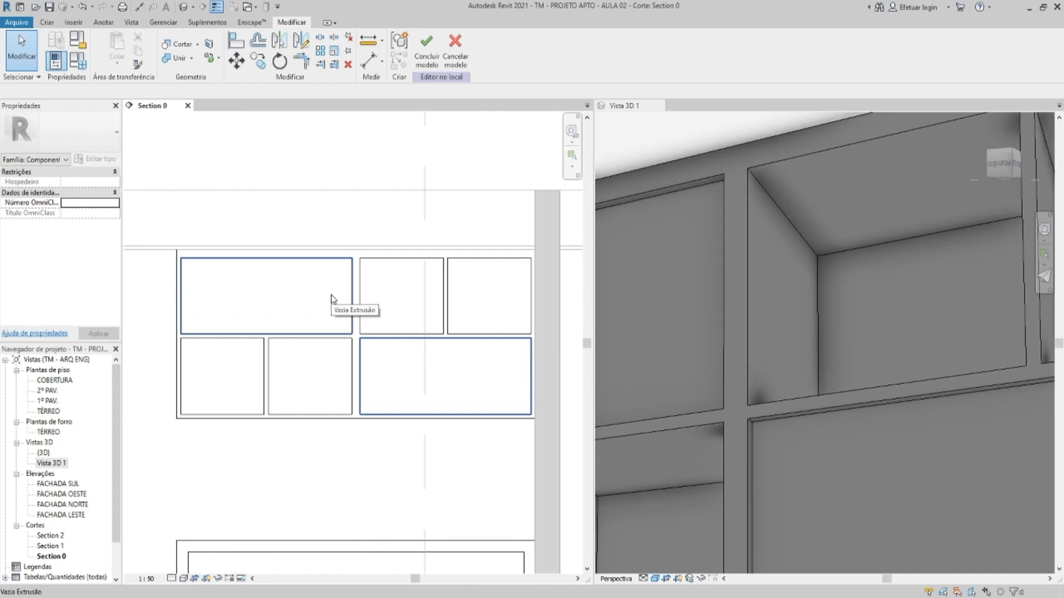
{"action": "mouse_move", "coordinate": [331, 284]}
{"action": "middle_mouse_down"}
{"action": "mouse_move", "coordinate": [326, 301]}
{"action": "mouse_move", "coordinate": [320, 272]}
{"action": "middle_mouse_up"}
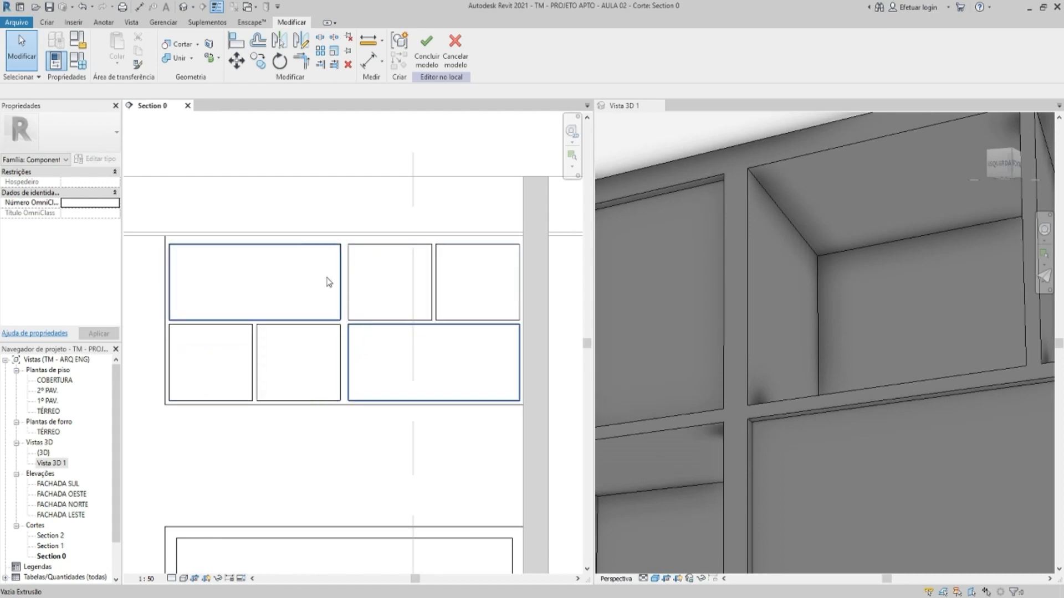
{"action": "middle_click_drag", "start_coordinate": [315, 366], "coordinate": [324, 342]}
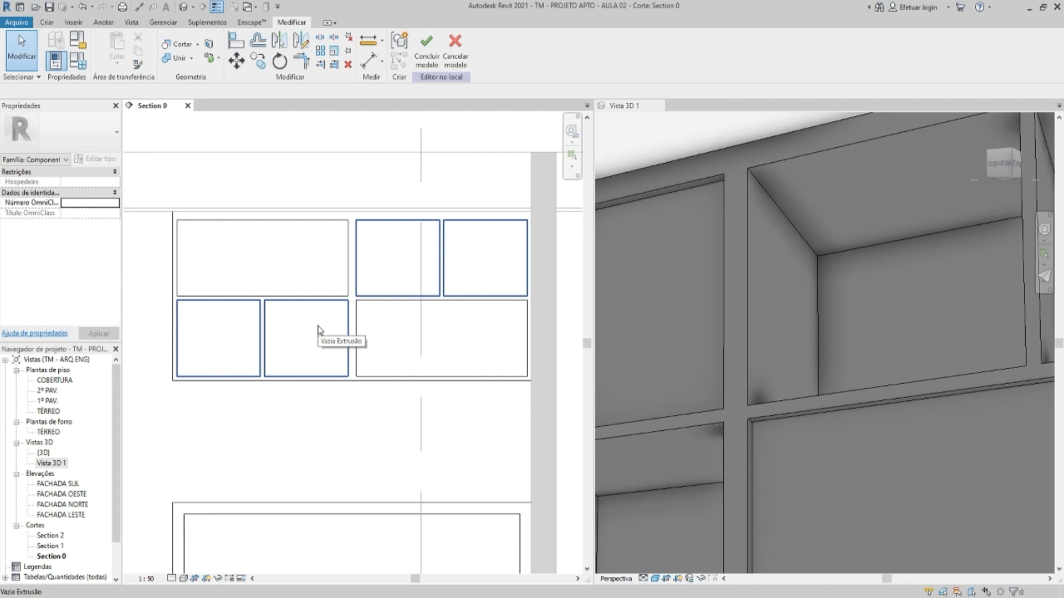
{"action": "scroll", "coordinate": [322, 316], "scroll_direction": "down", "scroll_amount": 3}
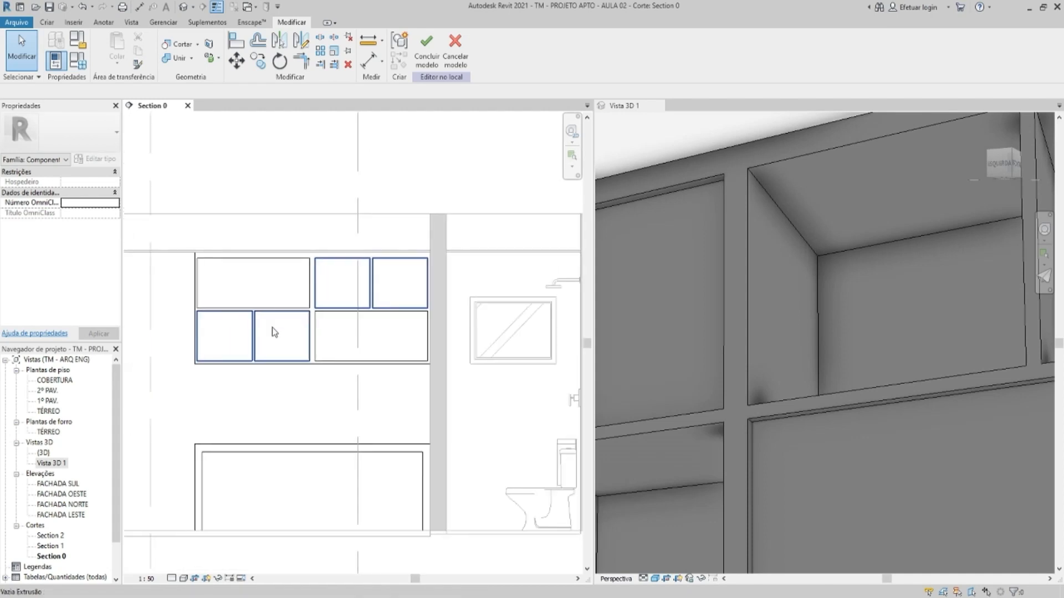
{"action": "left_click", "coordinate": [271, 327]}
{"action": "scroll", "coordinate": [282, 327], "scroll_direction": "up", "scroll_amount": 1}
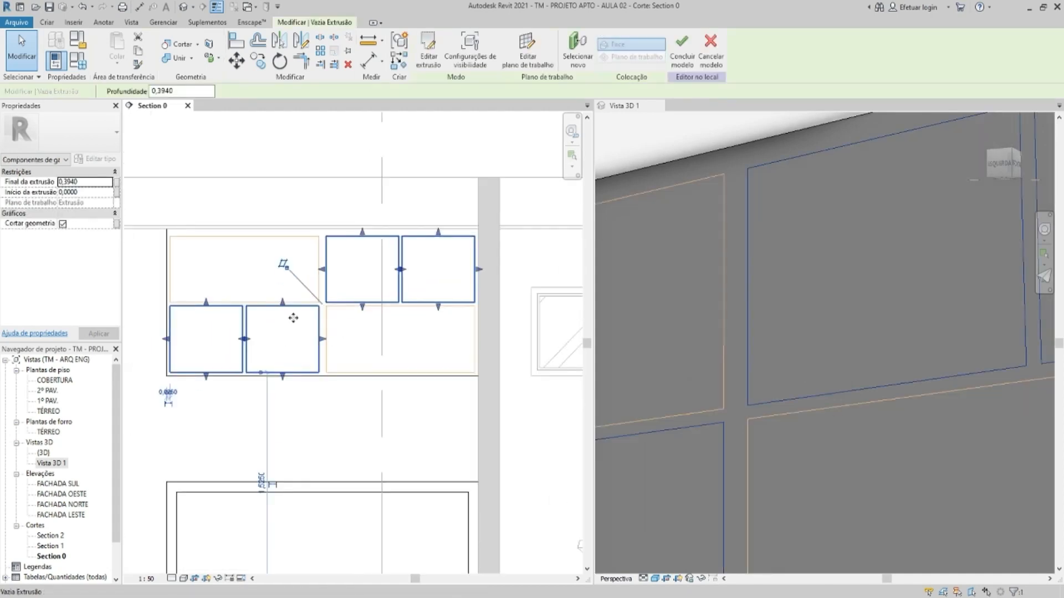
{"action": "left_click", "coordinate": [308, 294]}
Open the shallow void's sketch and select the upper recess's vertical edge beside the open compartments
{"action": "scroll", "coordinate": [309, 297], "scroll_direction": "up", "scroll_amount": 2}
{"action": "double_click", "coordinate": [355, 269]}
{"action": "left_click", "coordinate": [413, 247]}
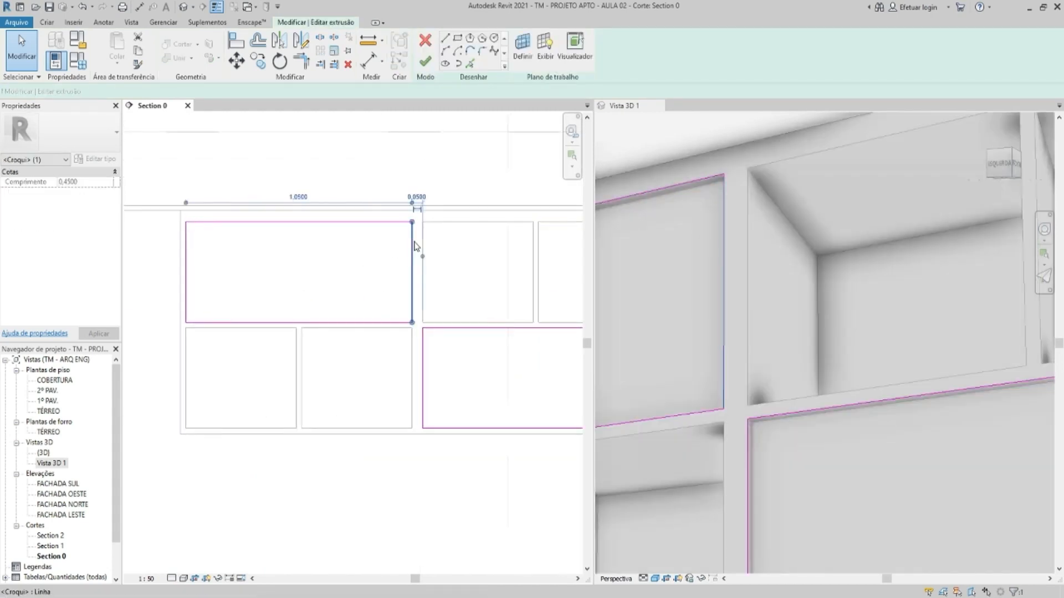
{"action": "middle_click_drag", "start_coordinate": [416, 202], "coordinate": [403, 217]}
Try to move the selected recess edge 0.00125 m toward the adjacent open compartment
{"action": "left_click", "coordinate": [283, 129]}
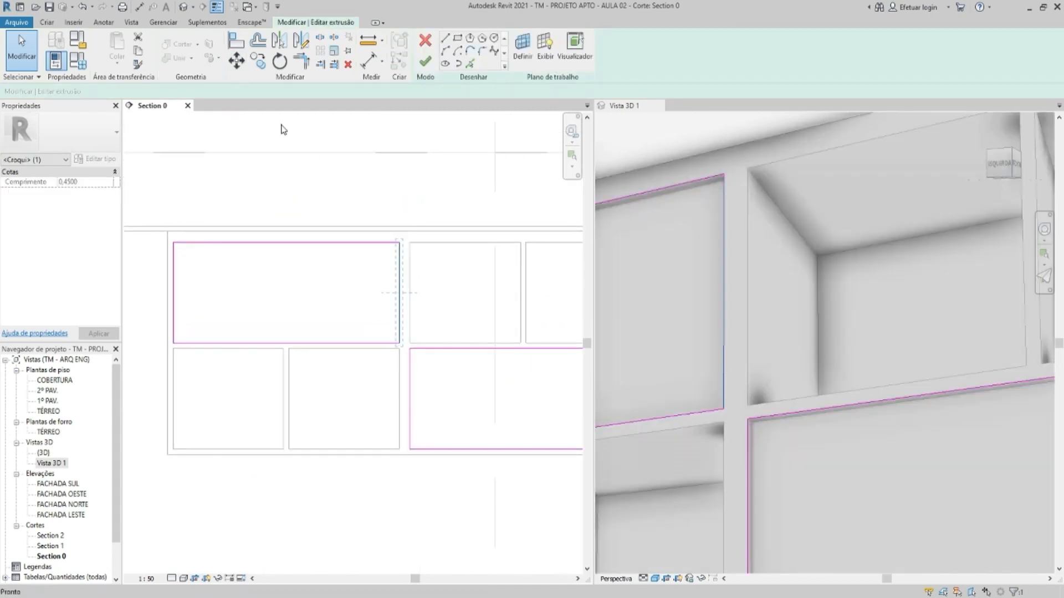
{"action": "left_click", "coordinate": [306, 171]}
{"action": "type", "text": "0.0"}
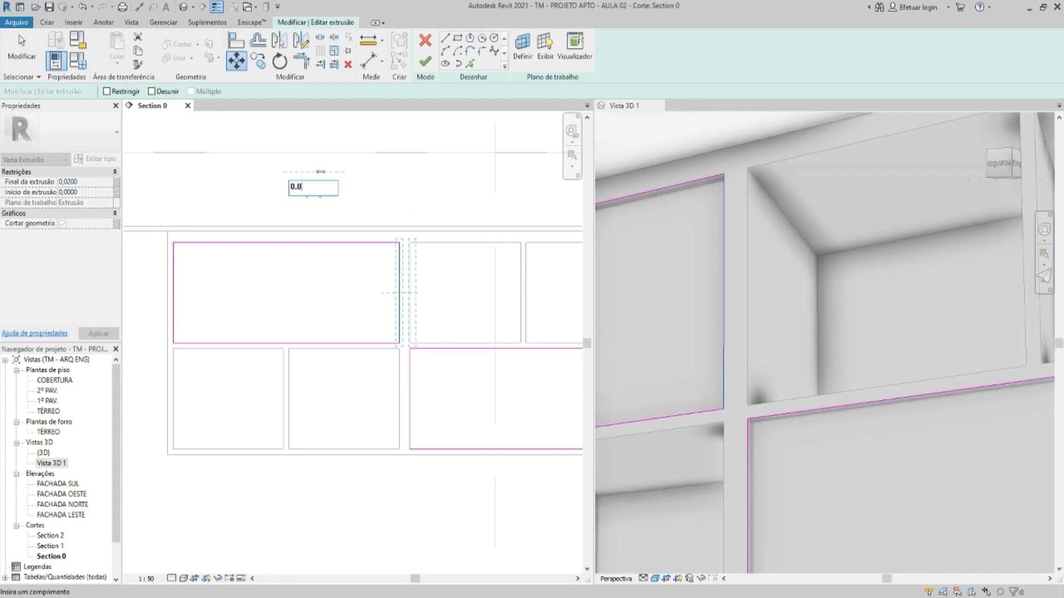
{"action": "type", "text": "0125"}
{"action": "key", "text": "Return"}
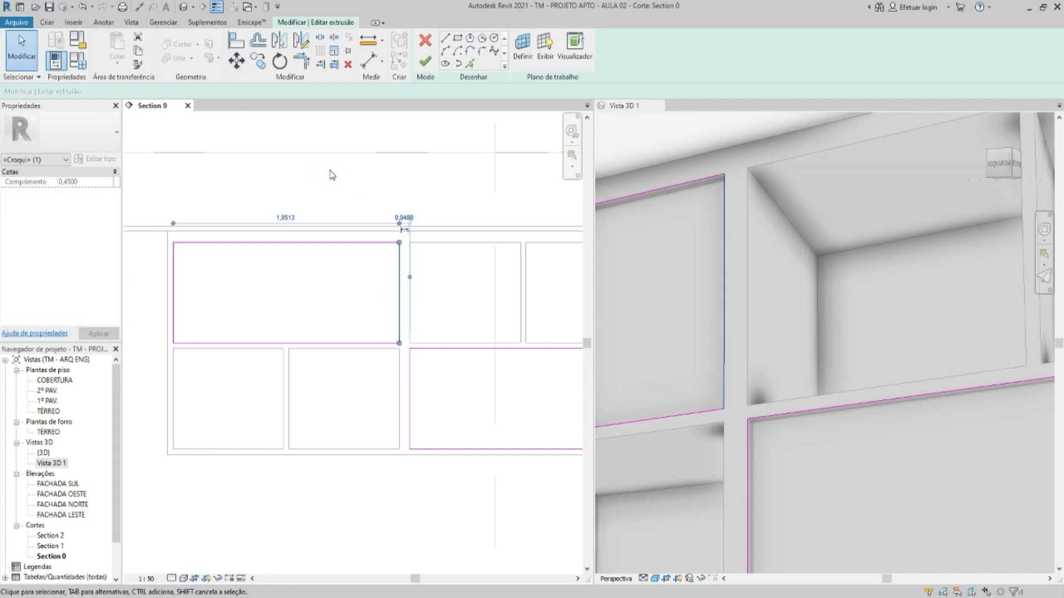
Move the selected recess edge 0.0125 m toward the adjacent open compartment and finish the void extrusion
{"action": "left_click", "coordinate": [234, 63]}
{"action": "left_click", "coordinate": [283, 178]}
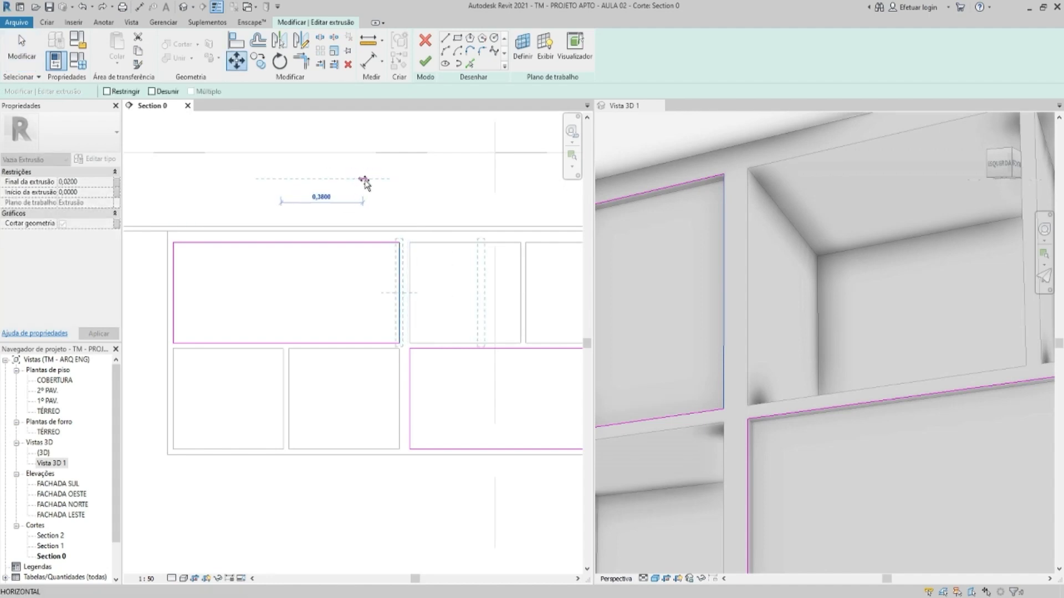
{"action": "type", "text": "0.0125"}
{"action": "key", "text": "Return"}
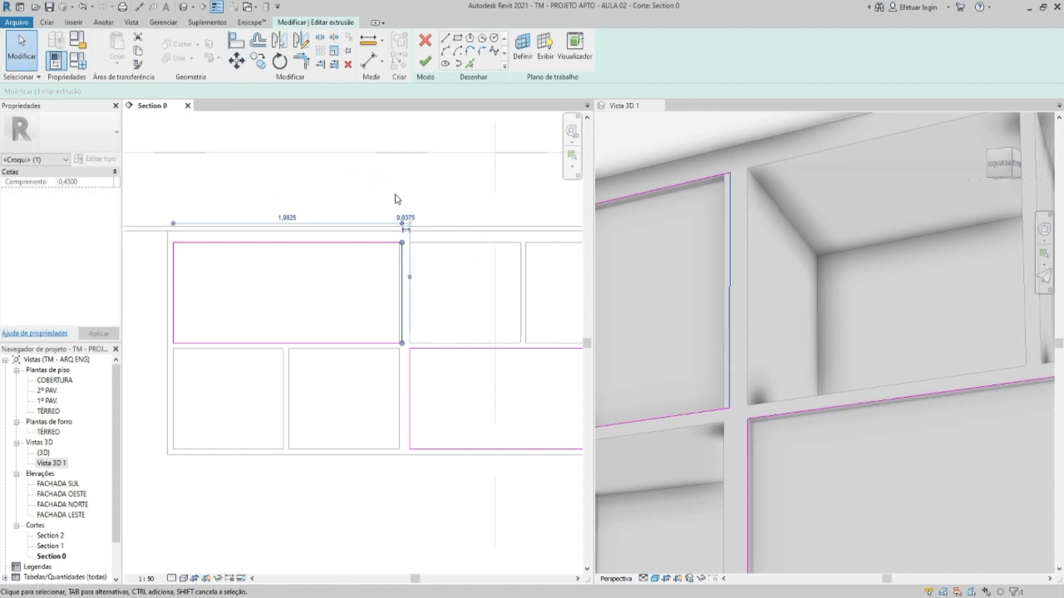
{"action": "left_click", "coordinate": [424, 65]}
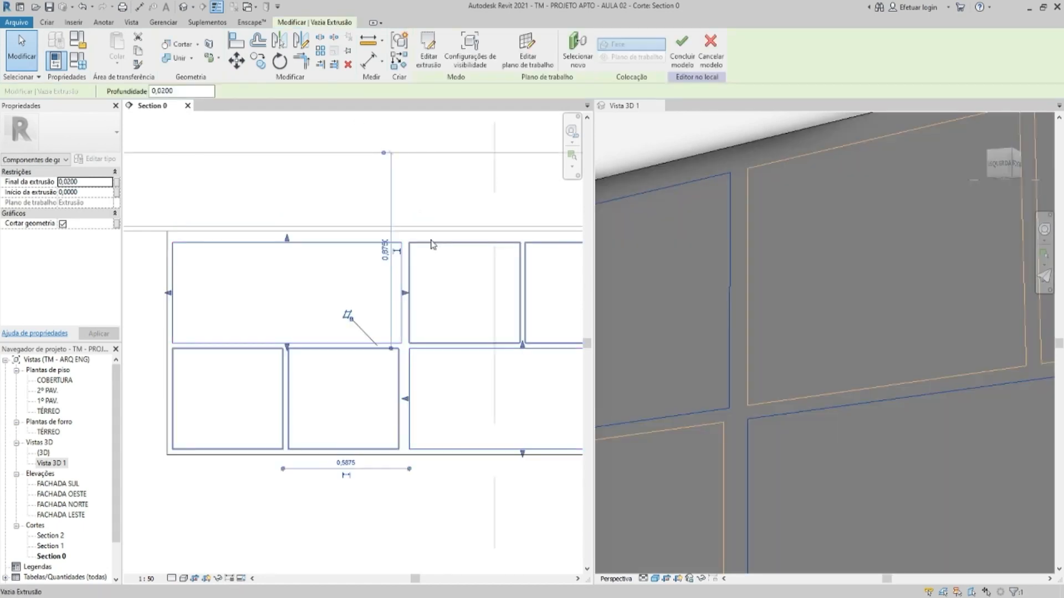
In the deep void's sketch, move the upper compartment's edge beside the door recess 0.0125 m toward that recess
{"action": "middle_click_drag", "start_coordinate": [431, 251], "coordinate": [336, 263]}
{"action": "double_click", "coordinate": [340, 265]}
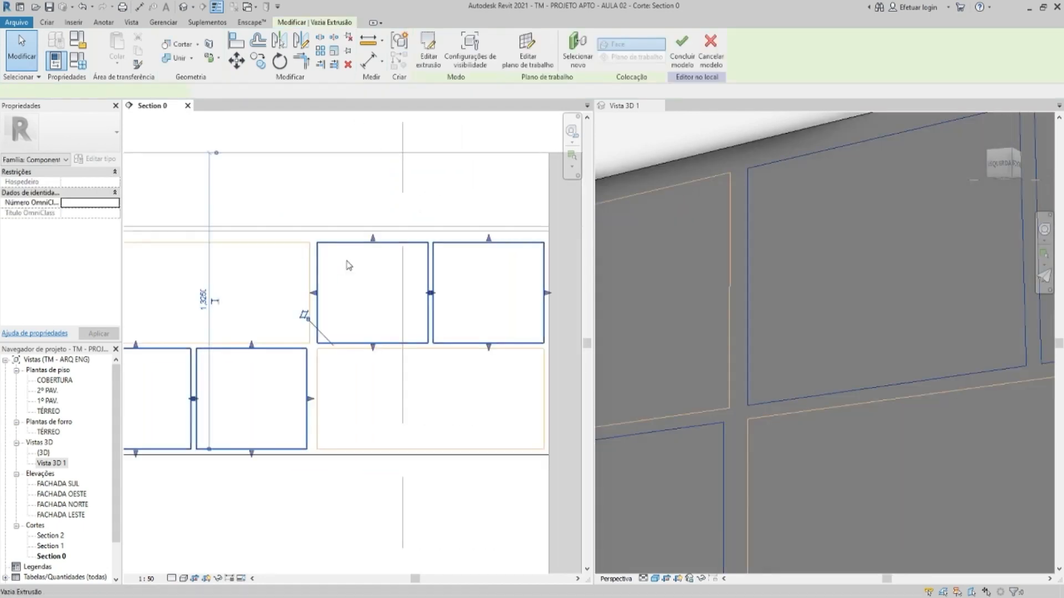
{"action": "left_click", "coordinate": [318, 266]}
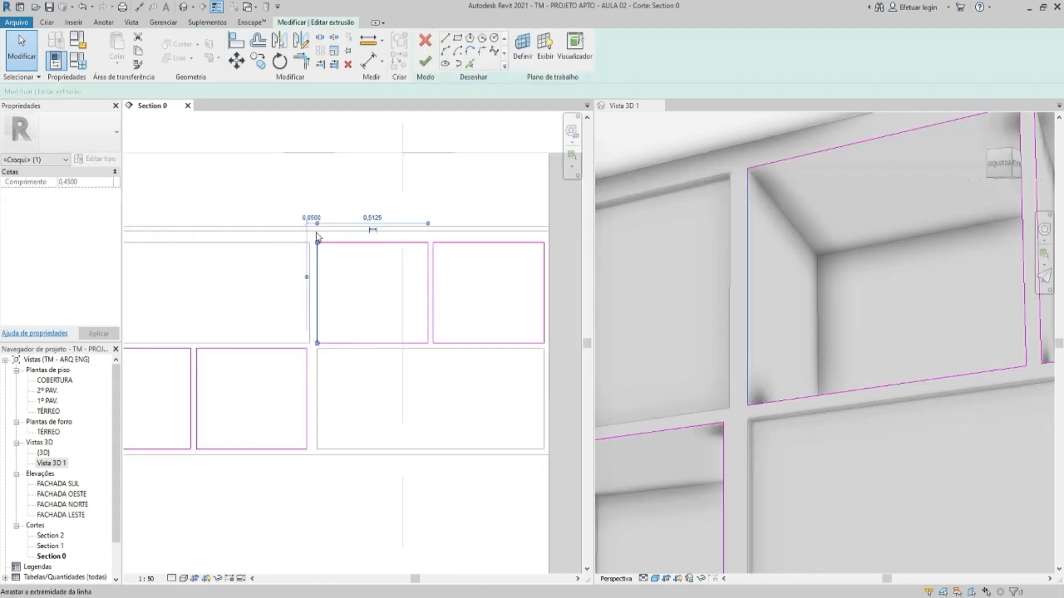
{"action": "left_click", "coordinate": [236, 60]}
{"action": "left_click", "coordinate": [352, 164]}
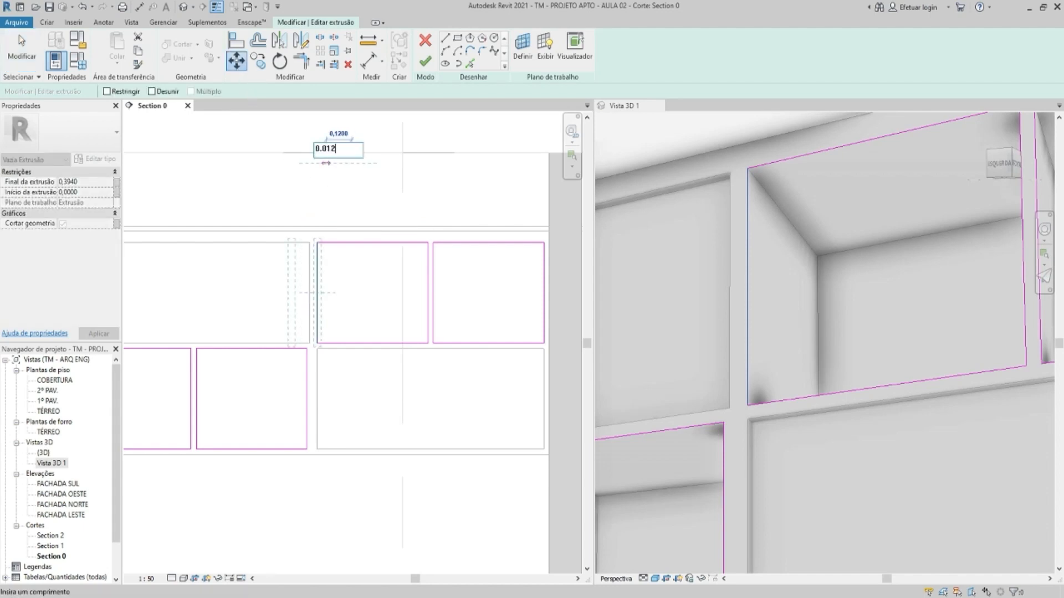
{"action": "type", "text": "0.01"}
{"action": "key", "text": "Return"}
{"action": "left_click", "coordinate": [361, 189]}
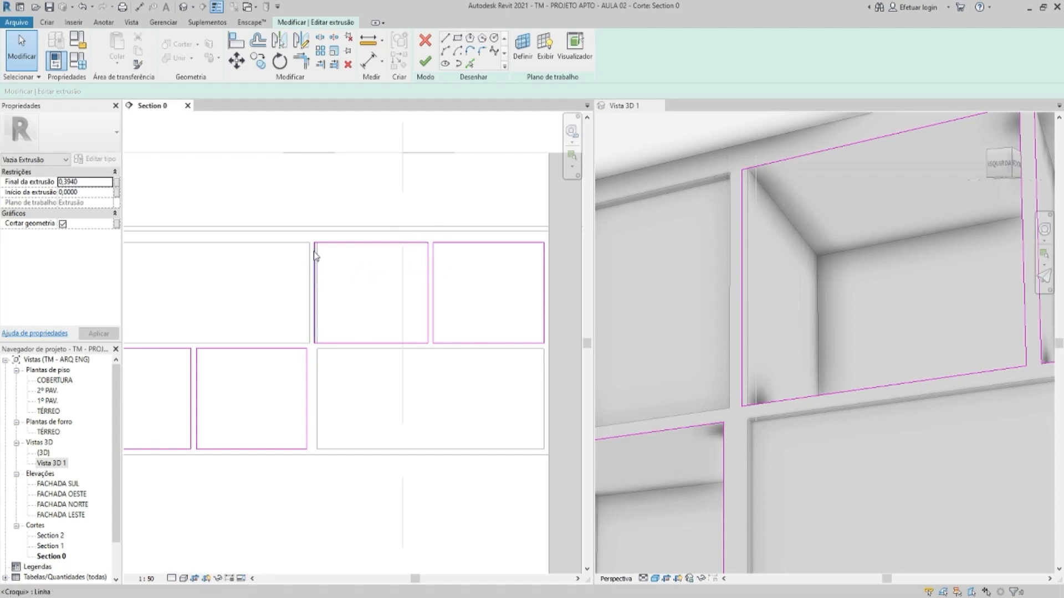
Switch to the calculator, divide 0.0125 by 2, and return to the Revit void sketch
{"action": "key", "text": "alt+Tab"}
{"action": "key", "text": "Escape"}
{"action": "type", "text": "0,125"}
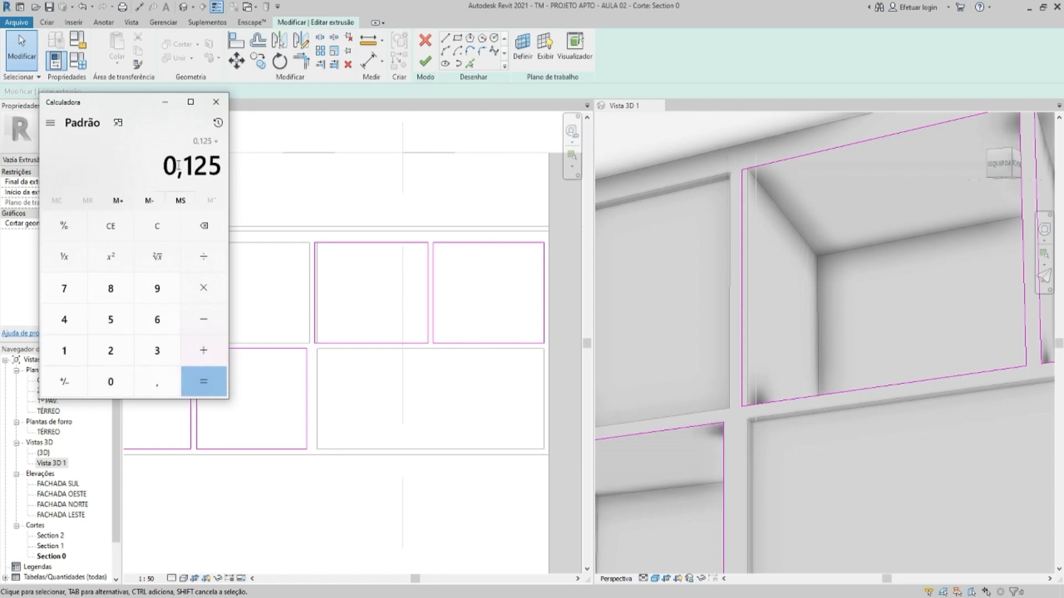
{"action": "key", "text": "Escape"}
{"action": "type", "text": "0,0125 ÷ 2"}
{"action": "key", "text": "Return"}
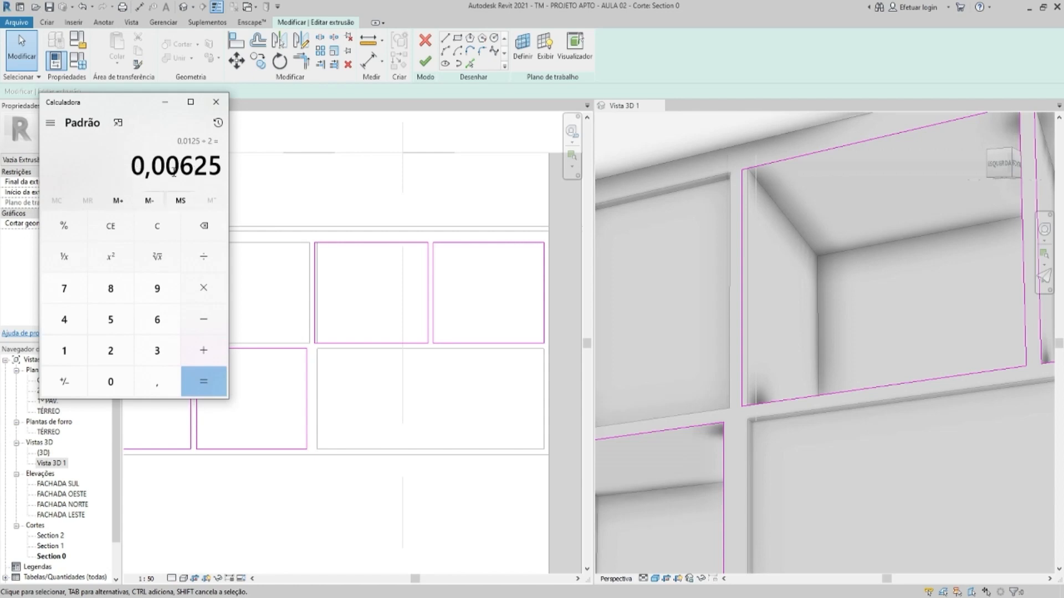
{"action": "left_click", "coordinate": [166, 103]}
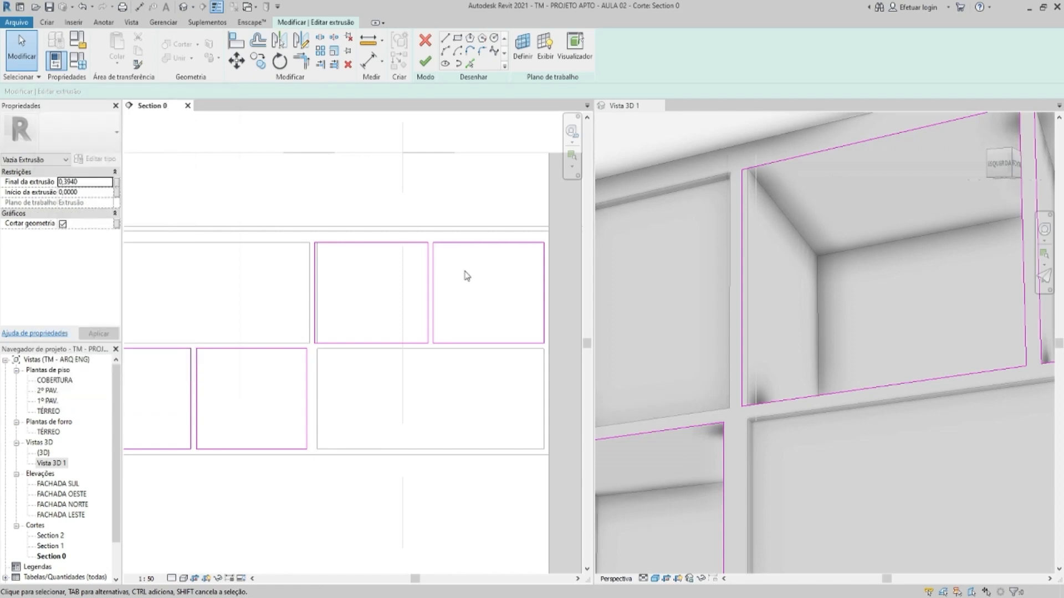
Move both edges of the divider between the upper open compartments 0.00625 m toward the door recess and finish the void sketch
{"action": "left_click_drag", "start_coordinate": [465, 272], "coordinate": [411, 296]}
{"action": "left_click", "coordinate": [237, 61]}
{"action": "left_click", "coordinate": [430, 196]}
{"action": "type", "text": "0,00625"}
{"action": "key", "text": "Return"}
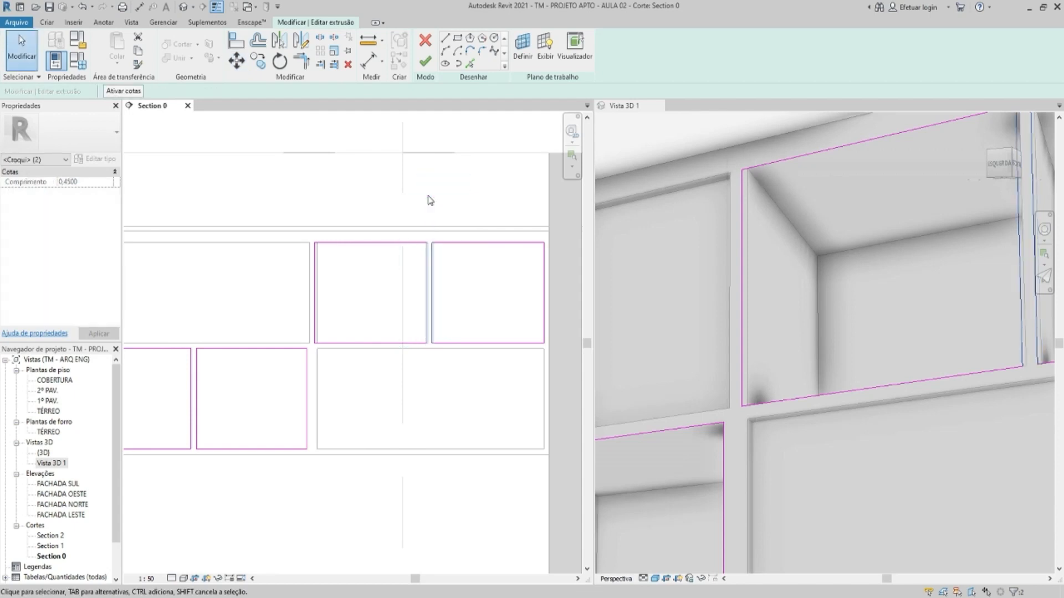
{"action": "left_click", "coordinate": [425, 61]}
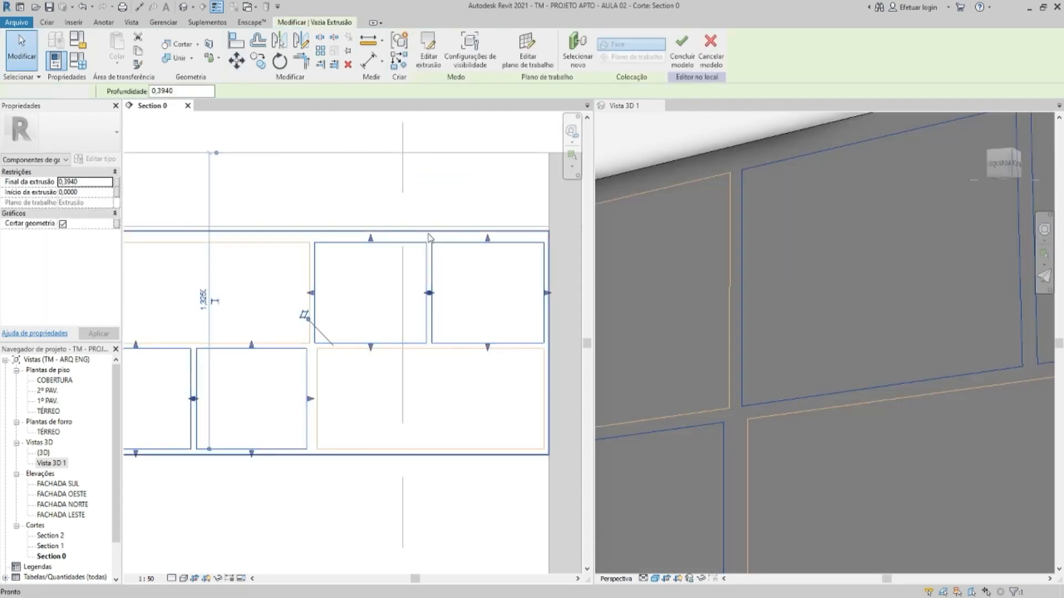
{"action": "key", "text": "Escape"}
{"action": "scroll", "coordinate": [381, 313], "scroll_direction": "down", "scroll_amount": 3}
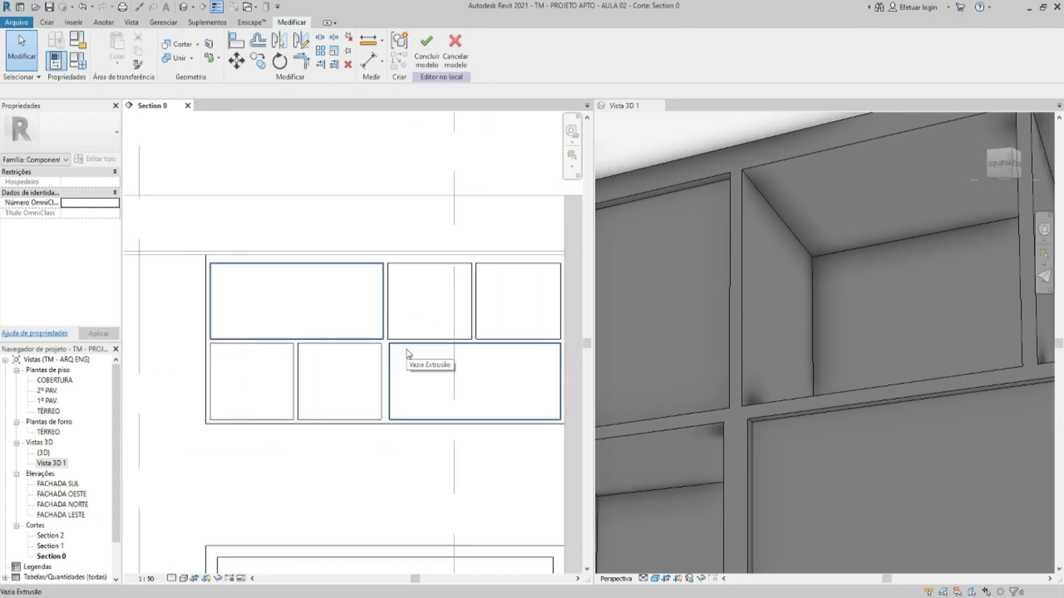
Align the lower door recess's vertical edge beside the open compartments with the near edge of the upper open compartments
{"action": "middle_click_drag", "start_coordinate": [418, 304], "coordinate": [405, 301]}
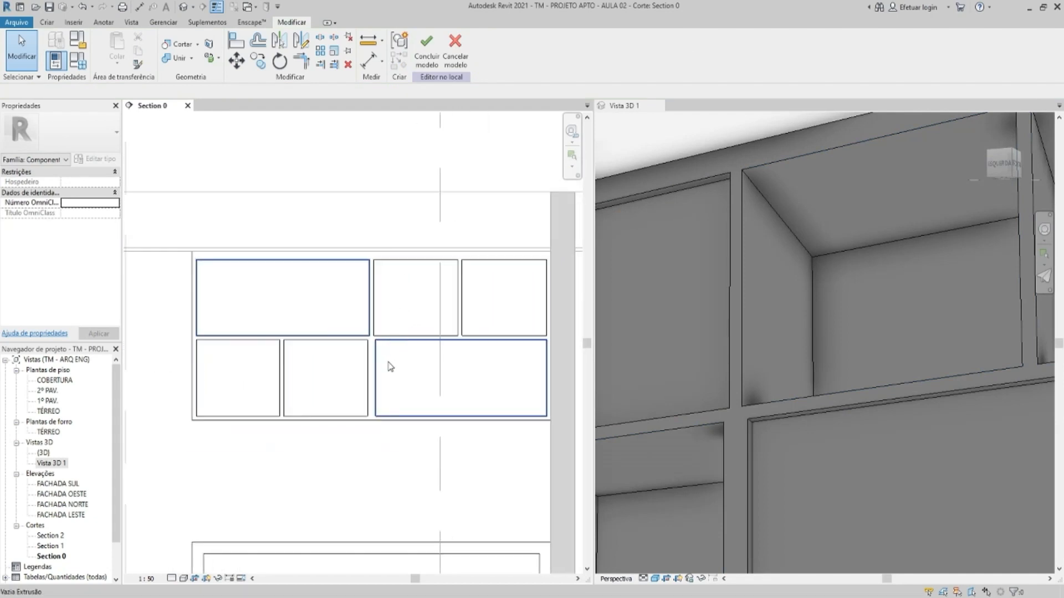
{"action": "key", "text": "l"}
{"action": "scroll", "coordinate": [380, 342], "scroll_direction": "up", "scroll_amount": 1}
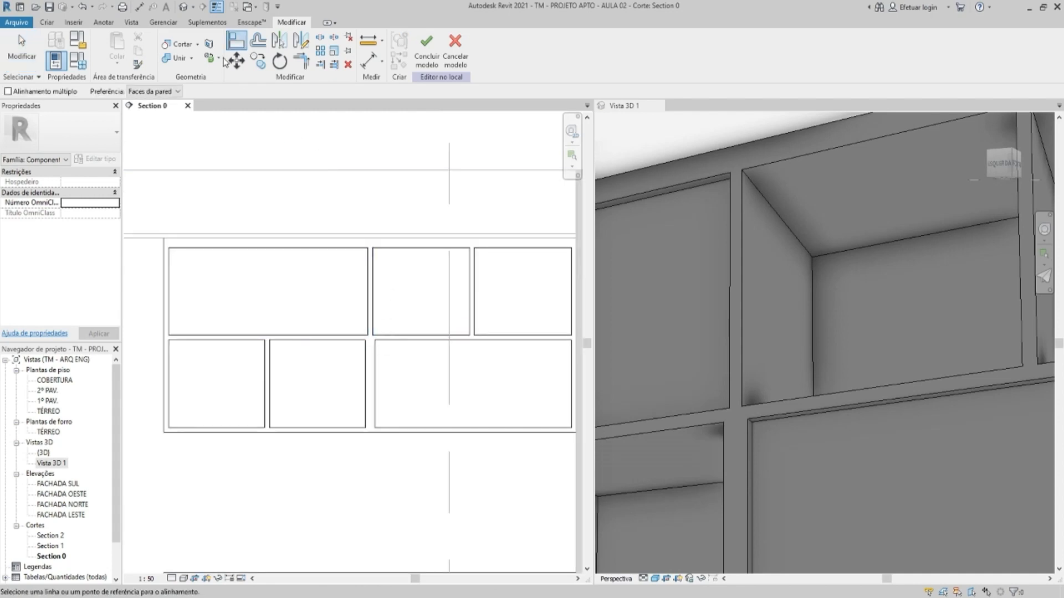
{"action": "left_click", "coordinate": [370, 269]}
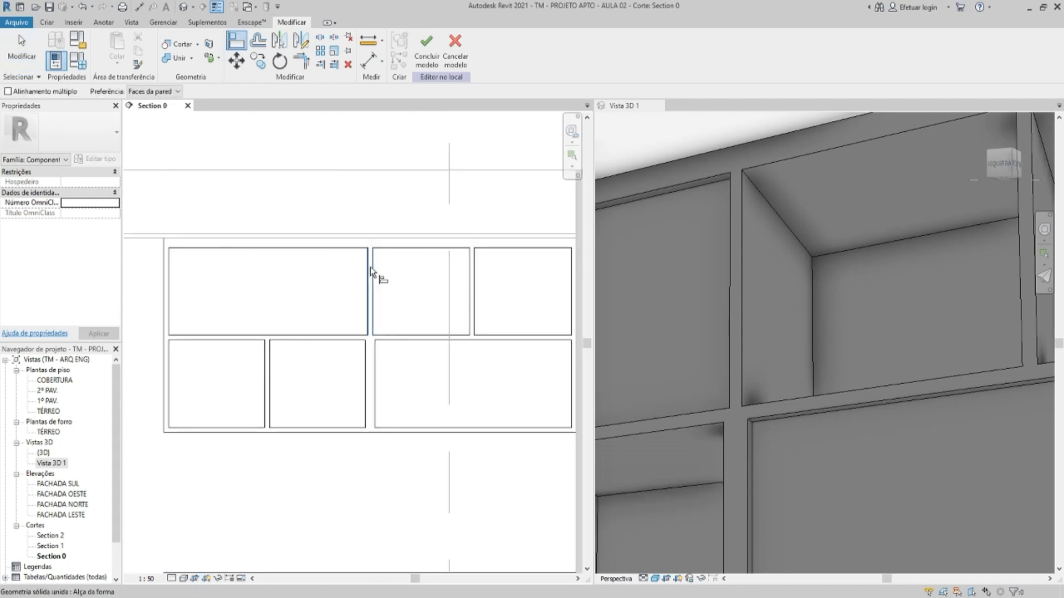
{"action": "left_click", "coordinate": [375, 359]}
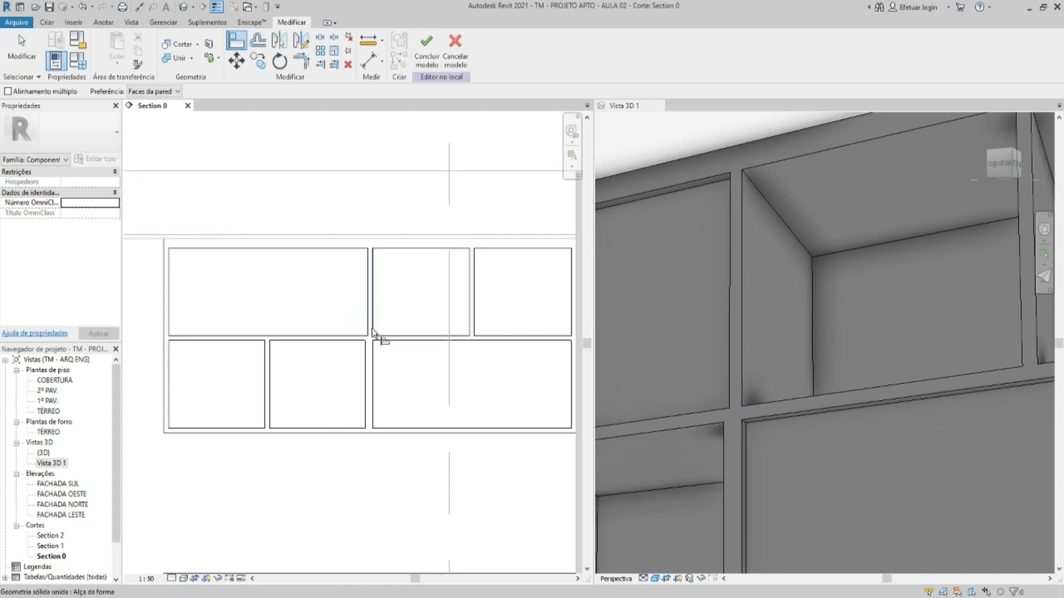
{"action": "key", "text": "Escape"}
{"action": "key", "text": "Escape"}
Open the deep void's sketch and delete the outlines of the two lower open compartments
{"action": "left_click", "coordinate": [298, 364]}
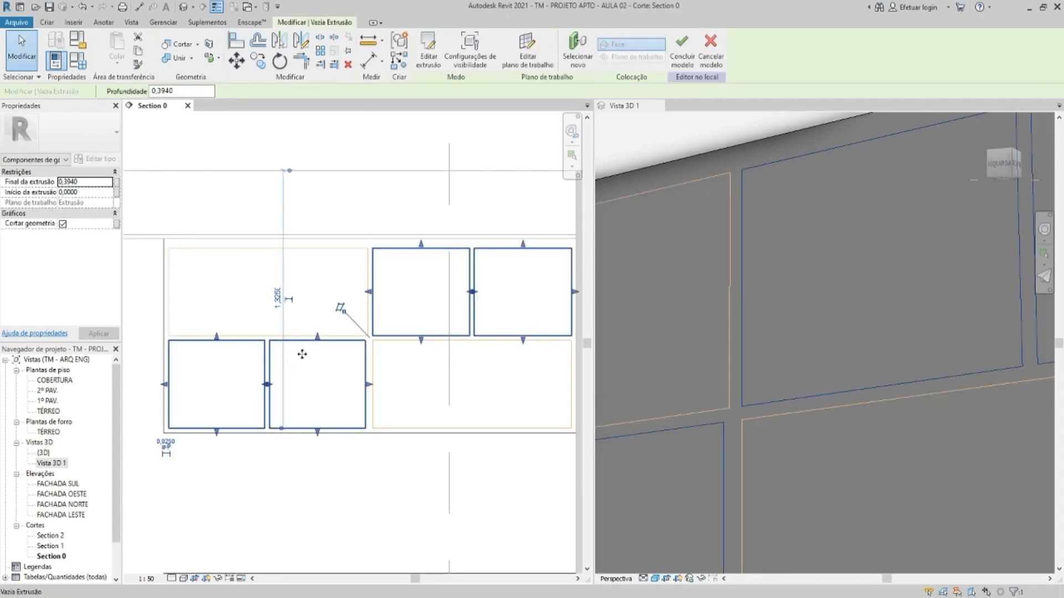
{"action": "double_click", "coordinate": [301, 354]}
{"action": "mouse_move", "coordinate": [151, 320]}
{"action": "left_mouse_down"}
{"action": "mouse_move", "coordinate": [432, 518]}
{"action": "mouse_move", "coordinate": [431, 444]}
{"action": "left_mouse_up"}
Mirror a copy of the two upper compartment outlines across a vertical axis drawn at the cabinet's central divider
{"action": "left_click_drag", "start_coordinate": [337, 231], "coordinate": [583, 355]}
{"action": "mouse_move", "coordinate": [393, 259]}
{"action": "middle_mouse_down"}
{"action": "mouse_move", "coordinate": [373, 243]}
{"action": "mouse_move", "coordinate": [408, 266]}
{"action": "middle_mouse_up"}
{"action": "key", "text": "d"}
{"action": "key", "text": "m"}
{"action": "left_click", "coordinate": [383, 224]}
{"action": "left_click", "coordinate": [382, 202]}
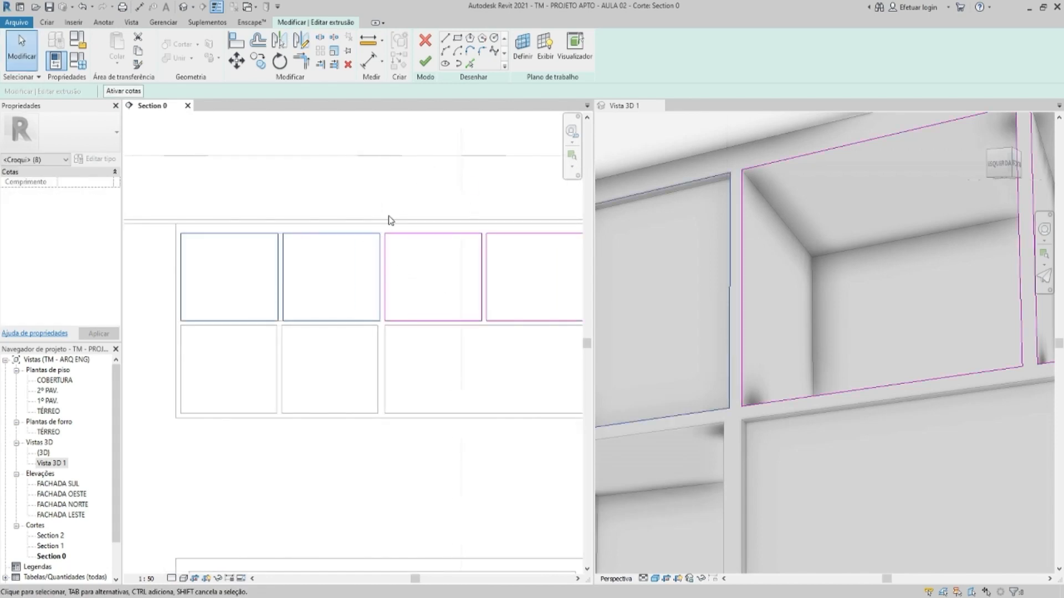
Mirror the copied outlines down into the lower row about a horizontal axis on their bottom edge, without keeping a copy
{"action": "left_click", "coordinate": [300, 44]}
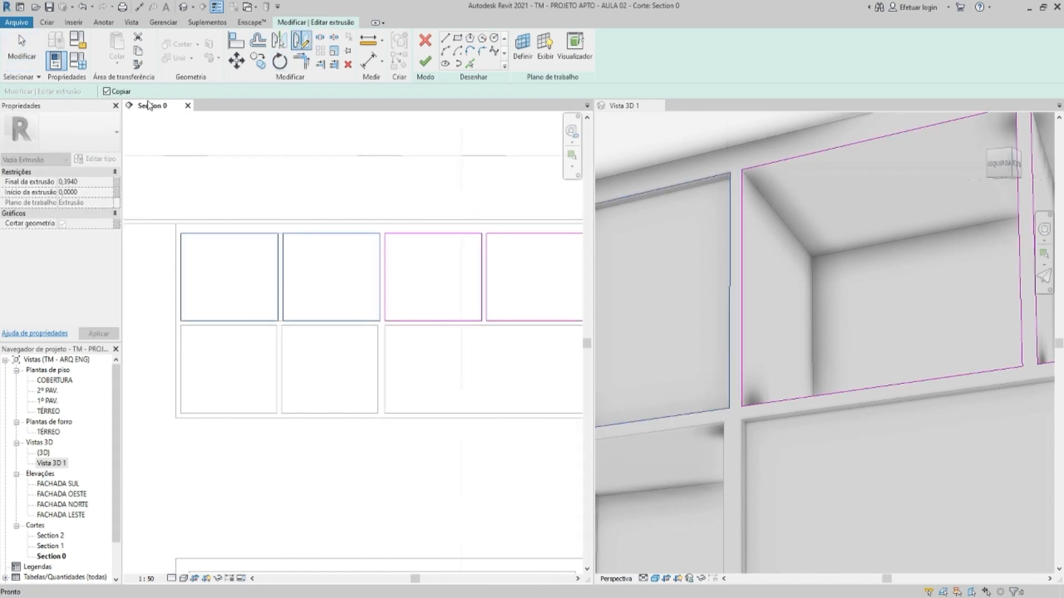
{"action": "left_click", "coordinate": [172, 321]}
{"action": "left_click", "coordinate": [253, 320]}
{"action": "key", "text": "Escape"}
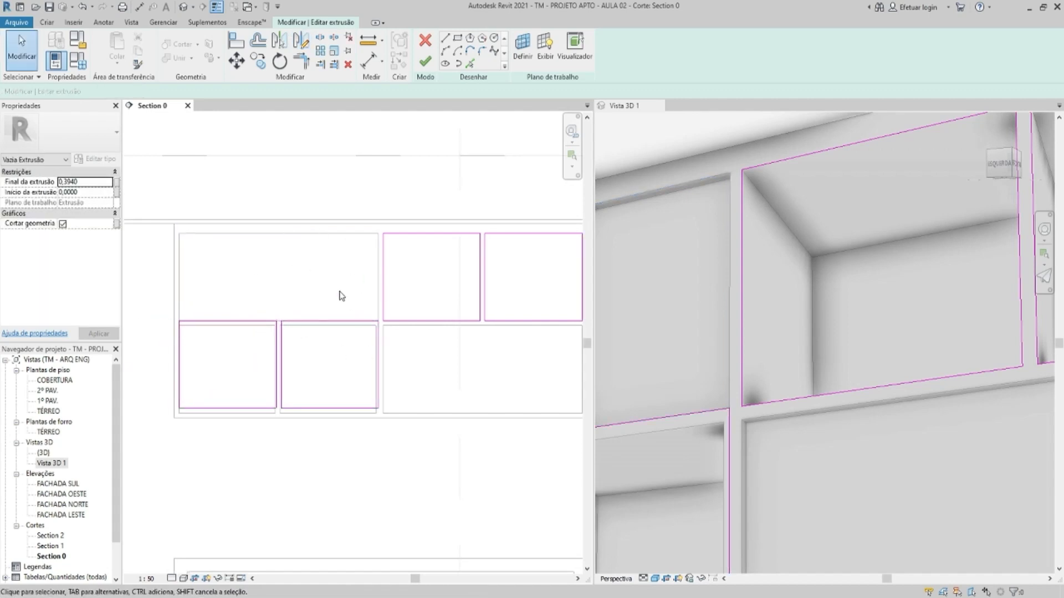
Move the two lower compartment outlines down to the bottom edge of the lower row and finish the void extrusion
{"action": "left_click_drag", "start_coordinate": [141, 303], "coordinate": [436, 452]}
{"action": "left_click", "coordinate": [236, 61]}
{"action": "scroll", "coordinate": [355, 412], "scroll_direction": "up", "scroll_amount": 3}
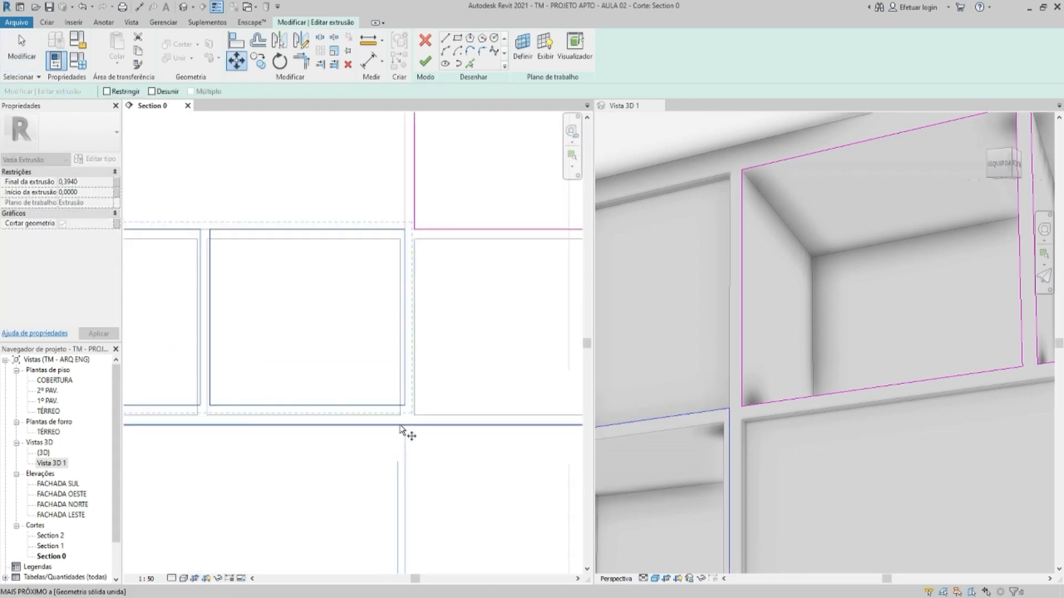
{"action": "left_click", "coordinate": [384, 415]}
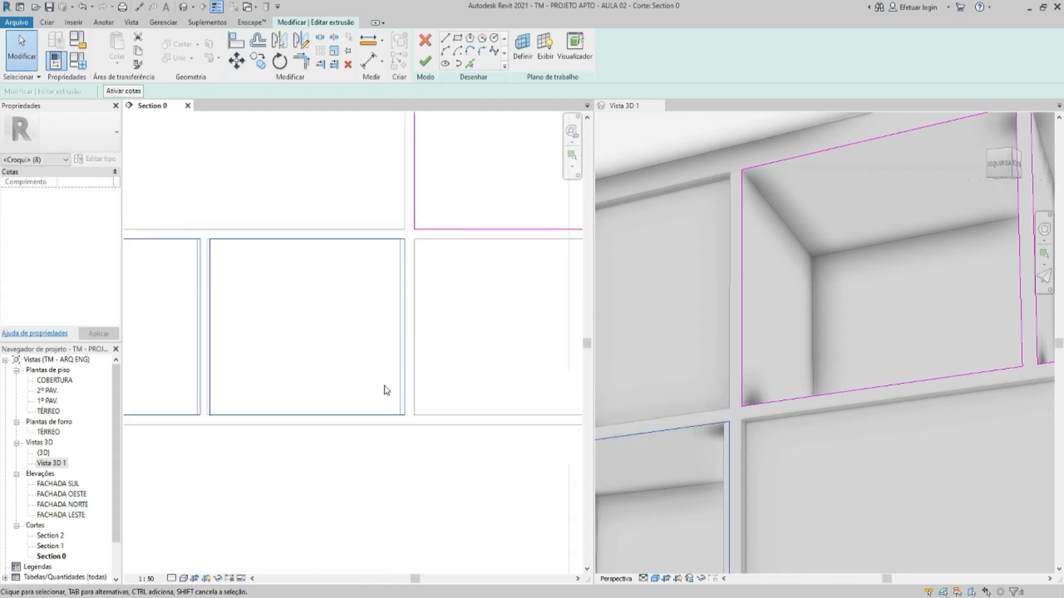
{"action": "scroll", "coordinate": [385, 370], "scroll_direction": "down", "scroll_amount": 2}
{"action": "key", "text": "Escape"}
{"action": "middle_click_drag", "start_coordinate": [322, 219], "coordinate": [315, 256]}
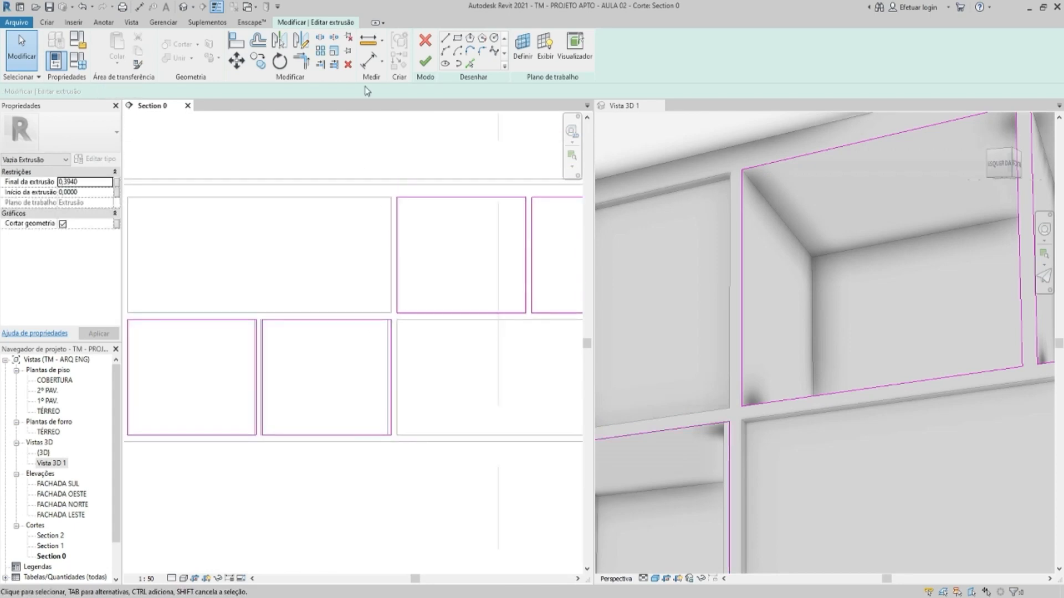
{"action": "left_click", "coordinate": [426, 62]}
{"action": "scroll", "coordinate": [381, 242], "scroll_direction": "down", "scroll_amount": 2}
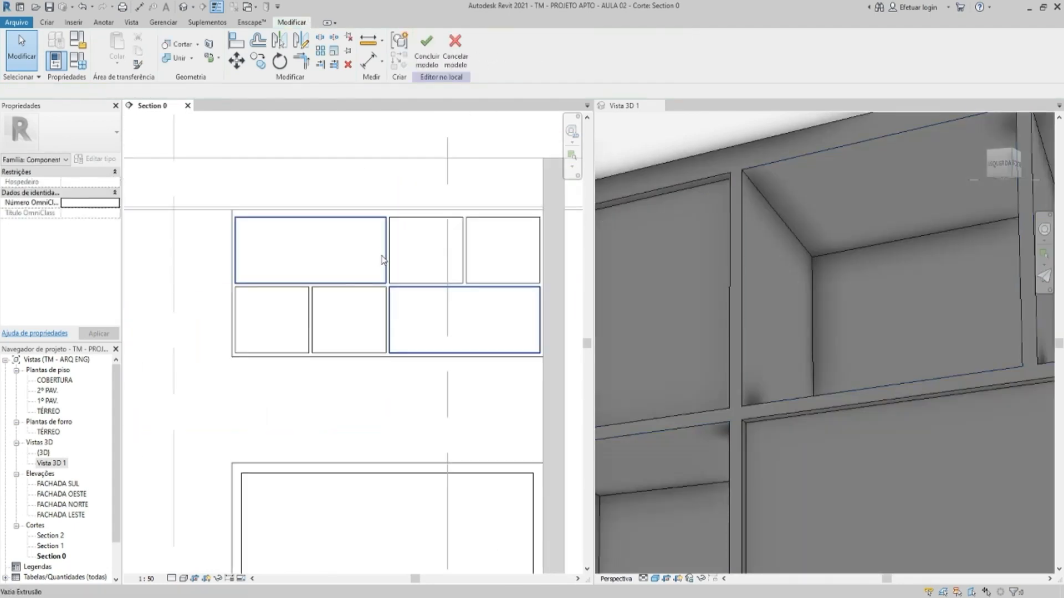
{"action": "left_click", "coordinate": [760, 251]}
{"action": "scroll", "coordinate": [767, 289], "scroll_direction": "down", "scroll_amount": 4}
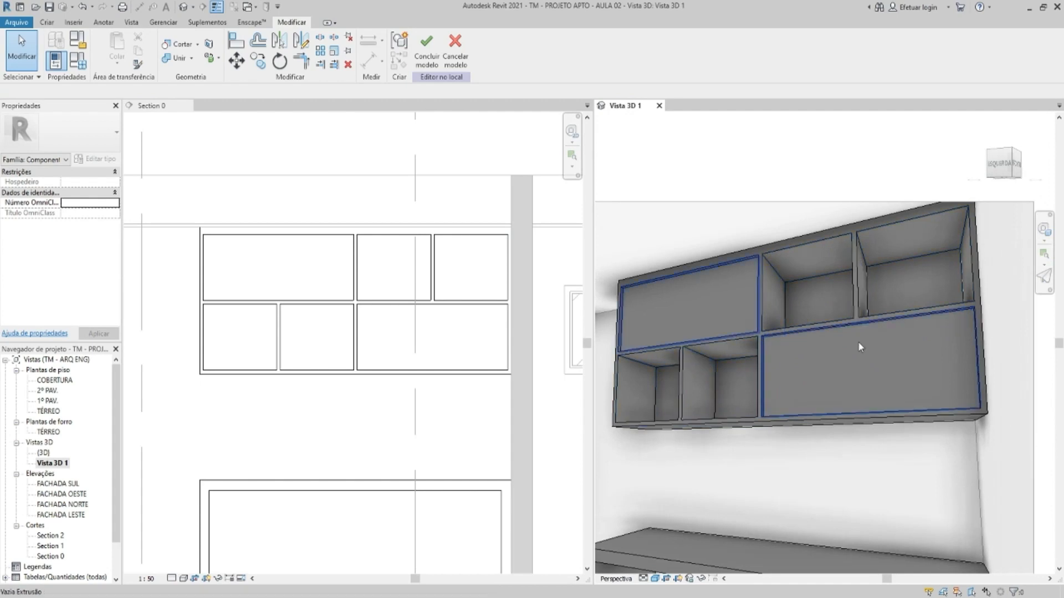
{"action": "middle_click_drag", "start_coordinate": [821, 334], "coordinate": [799, 277]}
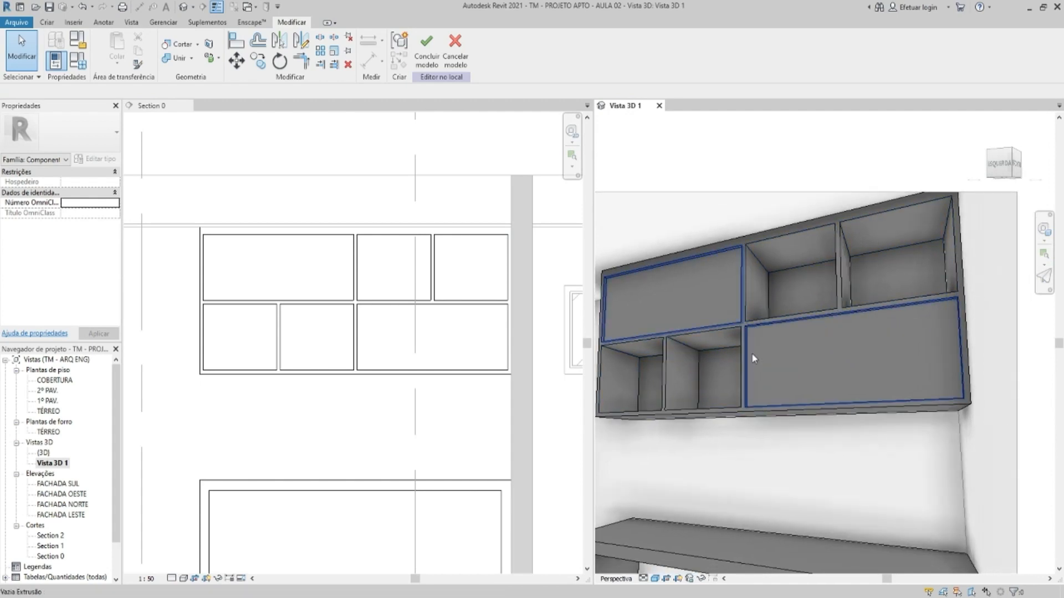
Start a solid extrusion in the section view, picking a face of the lower door recess as its work plane
{"action": "left_click", "coordinate": [343, 279]}
{"action": "scroll", "coordinate": [365, 279], "scroll_direction": "up", "scroll_amount": 1}
{"action": "middle_click_drag", "start_coordinate": [315, 252], "coordinate": [292, 265]}
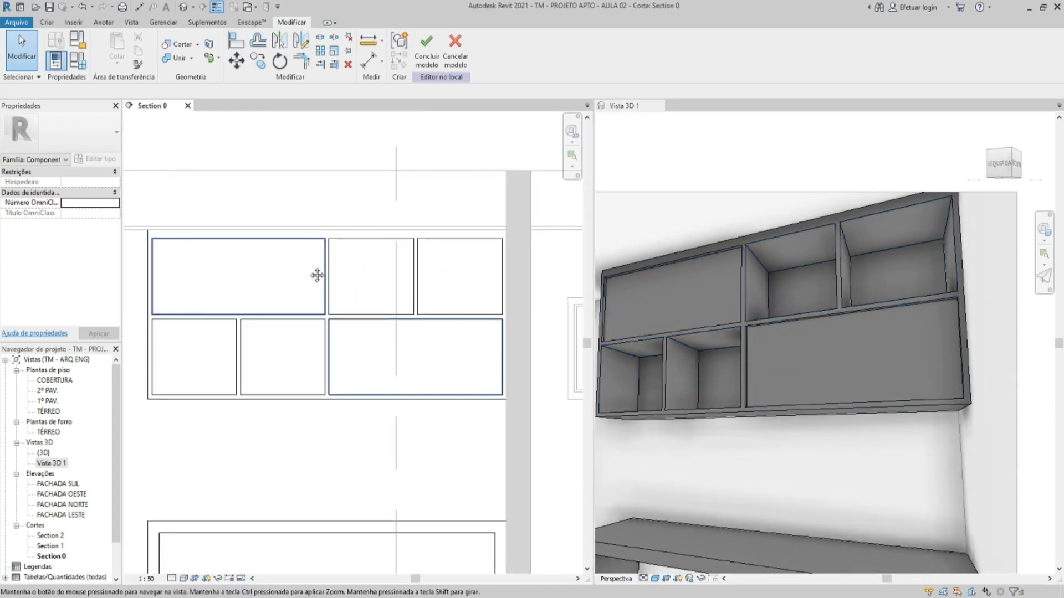
{"action": "left_click", "coordinate": [46, 22]}
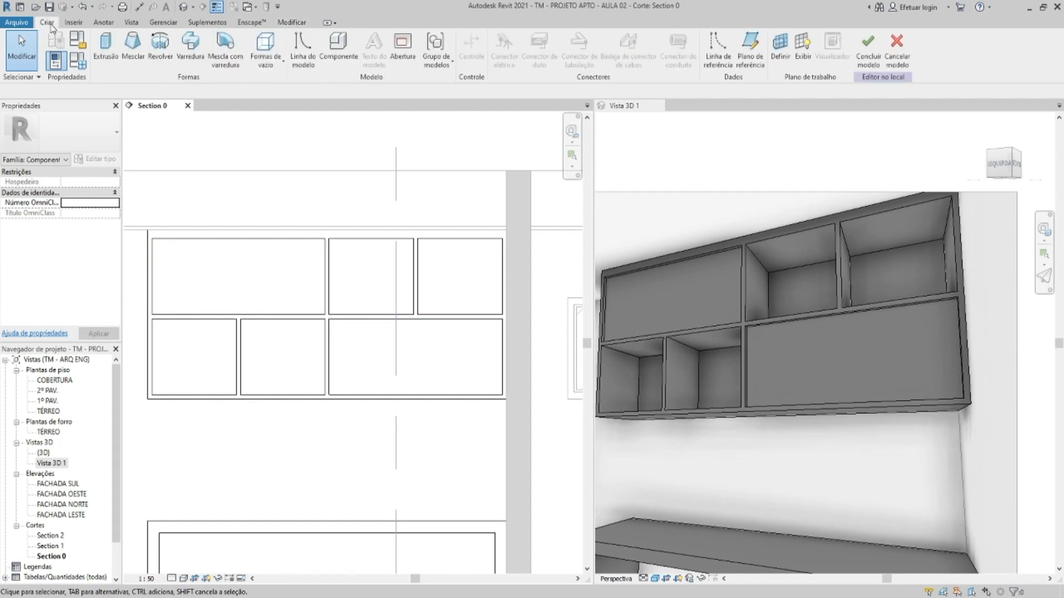
{"action": "left_click", "coordinate": [105, 50]}
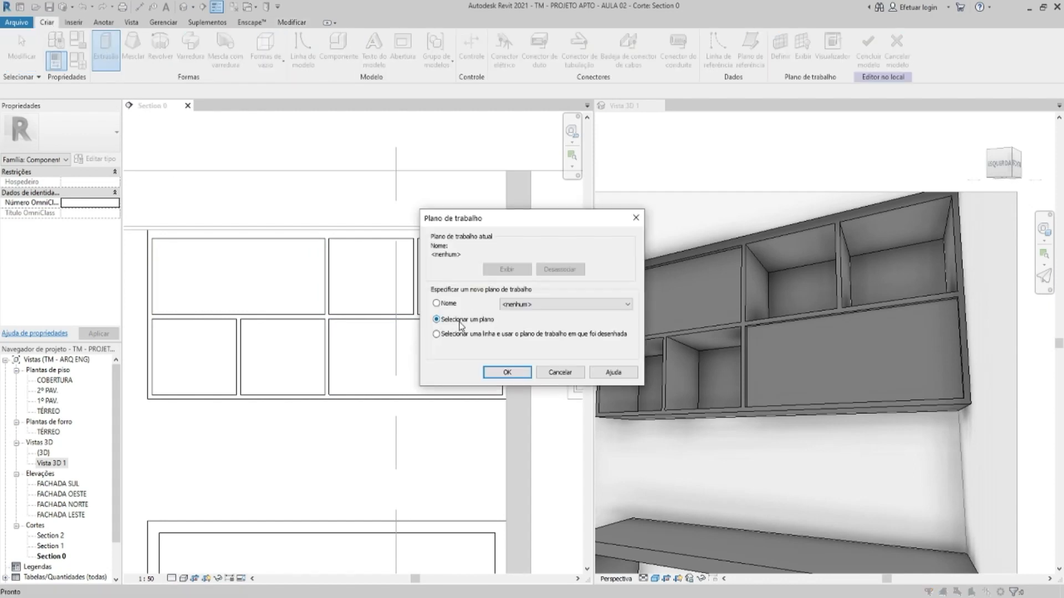
{"action": "left_click", "coordinate": [505, 371]}
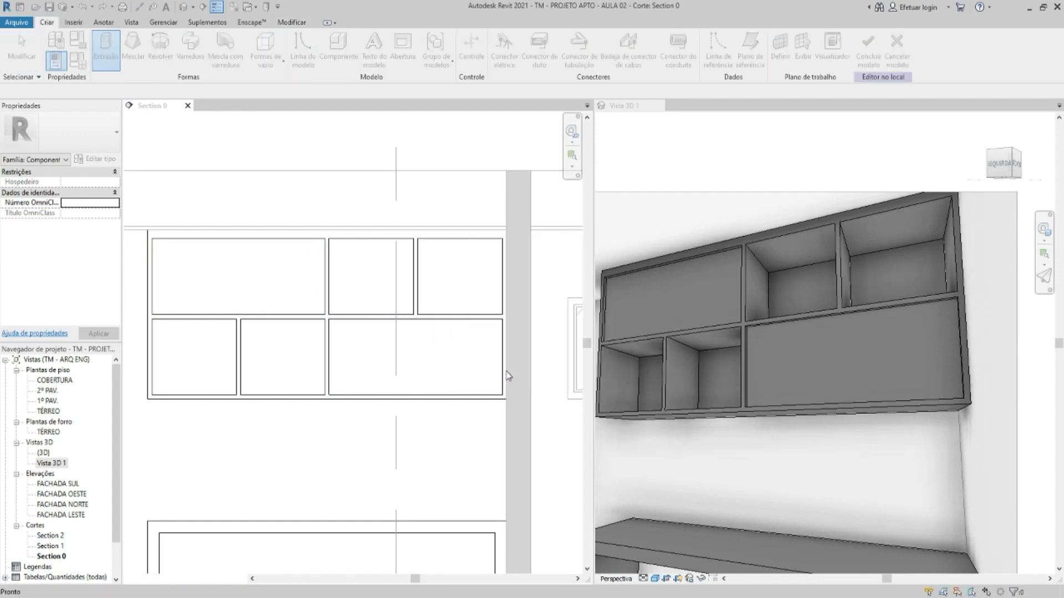
{"action": "left_click", "coordinate": [439, 345]}
Display the extrusion's work plane and check its position in the 3D view against the door recesses
{"action": "left_click", "coordinate": [545, 47]}
{"action": "left_click", "coordinate": [783, 316]}
{"action": "scroll", "coordinate": [784, 316], "scroll_direction": "up", "scroll_amount": 5}
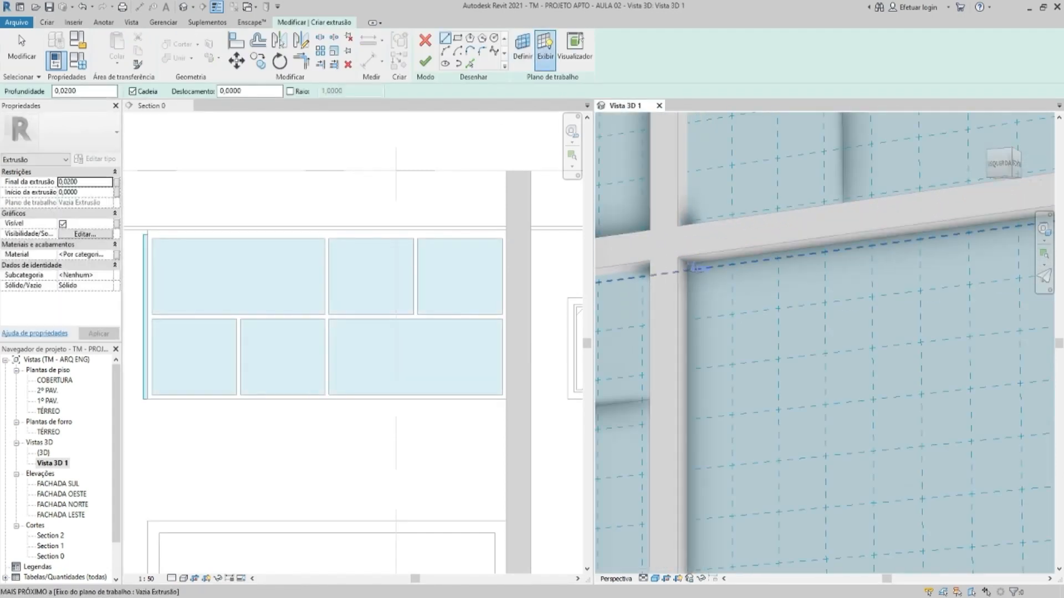
{"action": "scroll", "coordinate": [698, 279], "scroll_direction": "down", "scroll_amount": 5}
{"action": "left_click", "coordinate": [360, 242]}
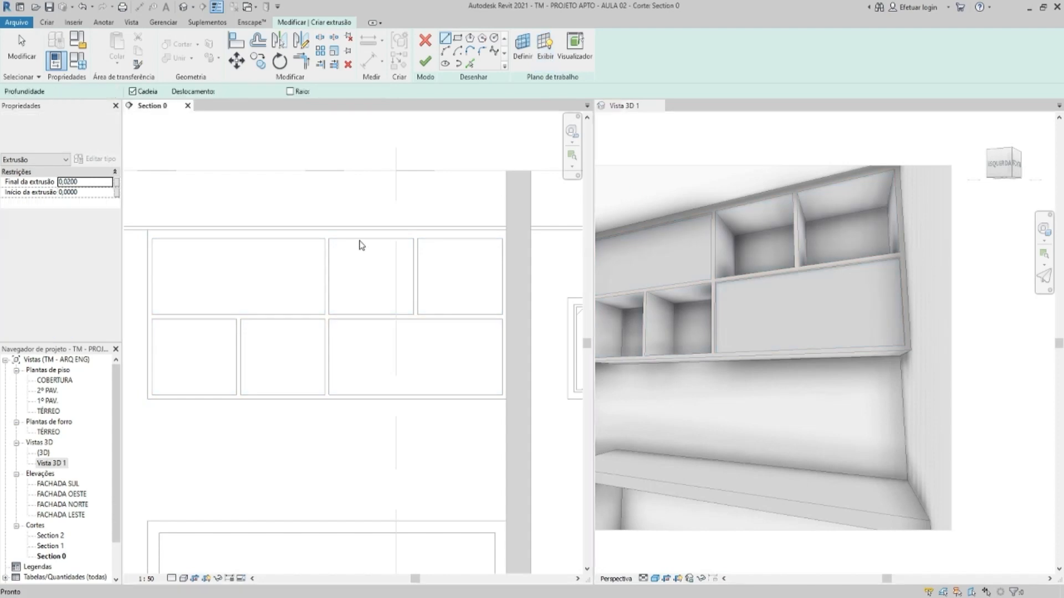
Sketch a rectangular door outline in the lower door recess, inset 0.005 m from the recess edges
{"action": "left_click", "coordinate": [458, 40]}
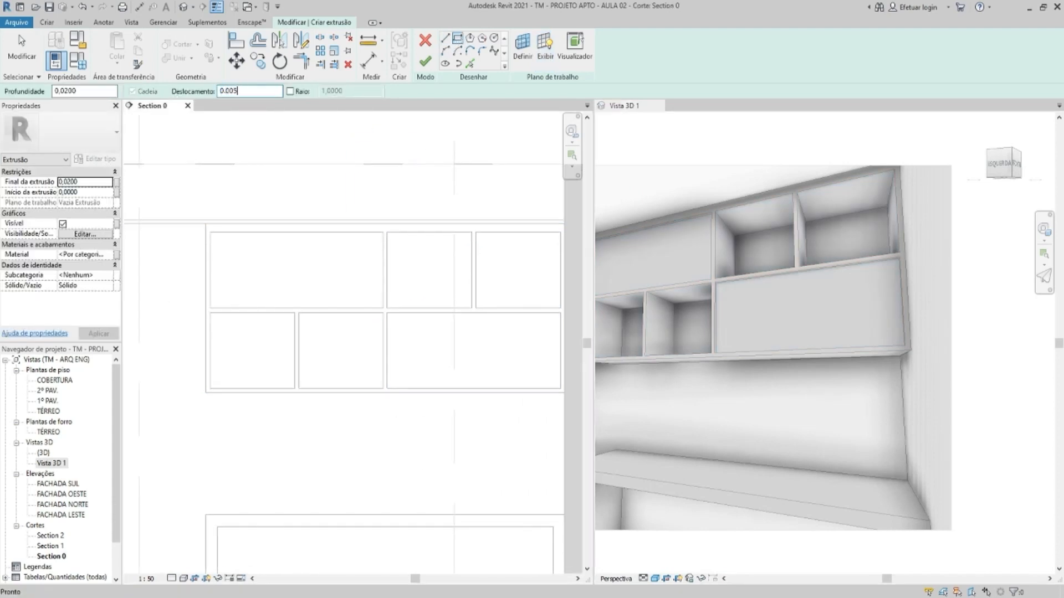
{"action": "scroll", "coordinate": [389, 302], "scroll_direction": "up", "scroll_amount": 4}
{"action": "left_click", "coordinate": [383, 316]}
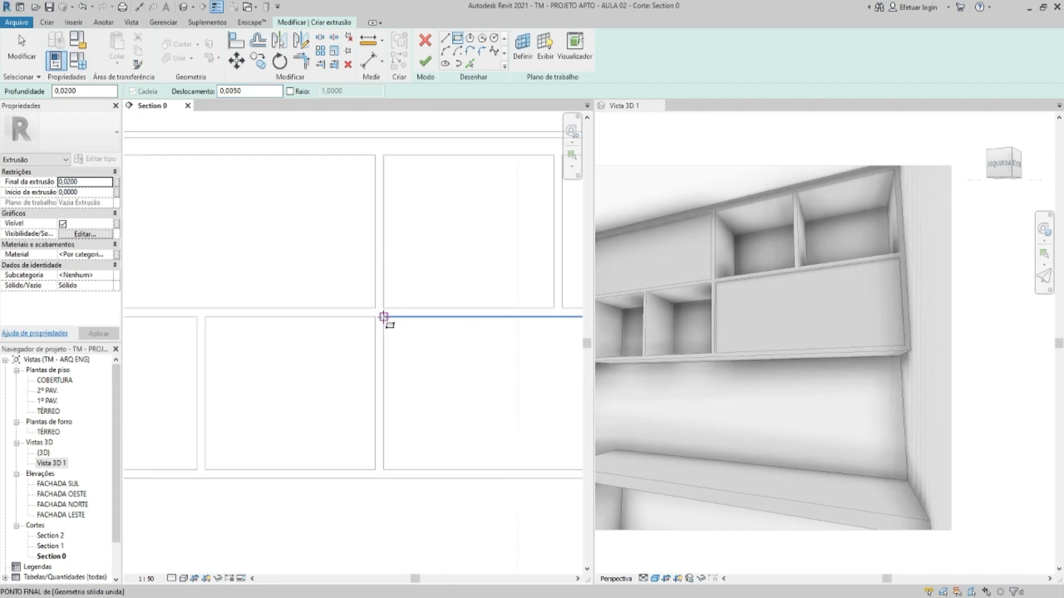
{"action": "middle_click_drag", "start_coordinate": [454, 356], "coordinate": [279, 291]}
{"action": "middle_click_drag", "start_coordinate": [520, 414], "coordinate": [479, 413]}
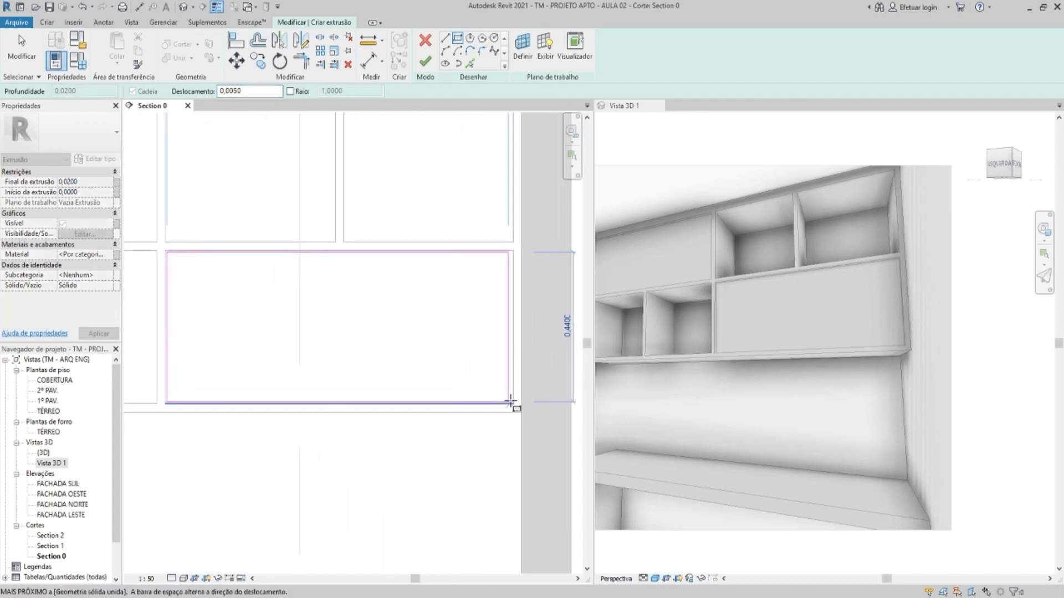
{"action": "left_click", "coordinate": [513, 404]}
{"action": "scroll", "coordinate": [513, 404], "scroll_direction": "down", "scroll_amount": 2}
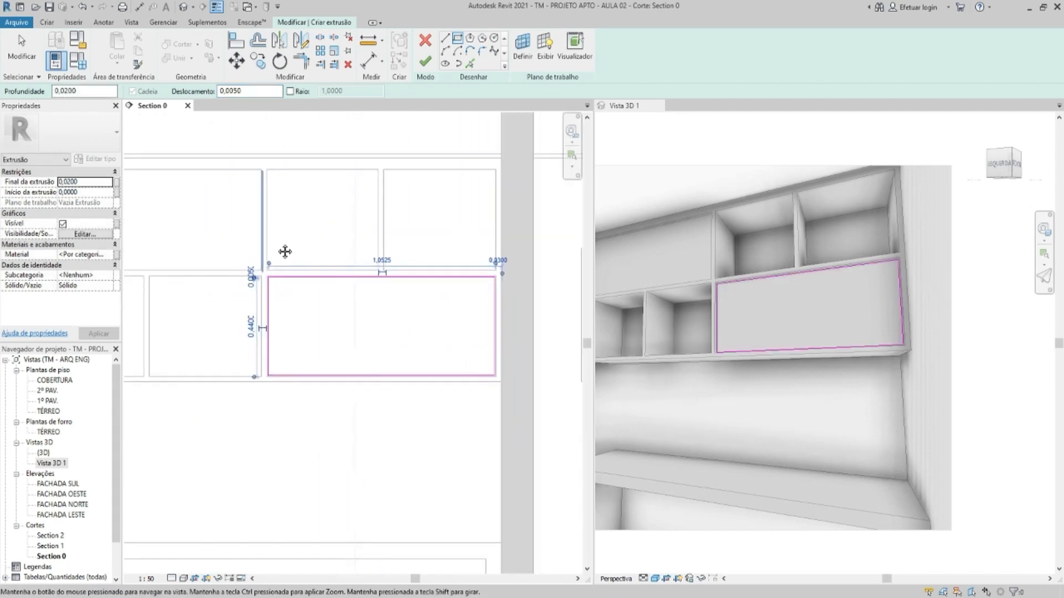
Sketch a second rectangular door outline in the upper door recess with the same 0.005 m inward offset
{"action": "middle_click_drag", "start_coordinate": [268, 237], "coordinate": [434, 302]}
{"action": "left_click", "coordinate": [196, 231]}
{"action": "scroll", "coordinate": [417, 323], "scroll_direction": "up", "scroll_amount": 4}
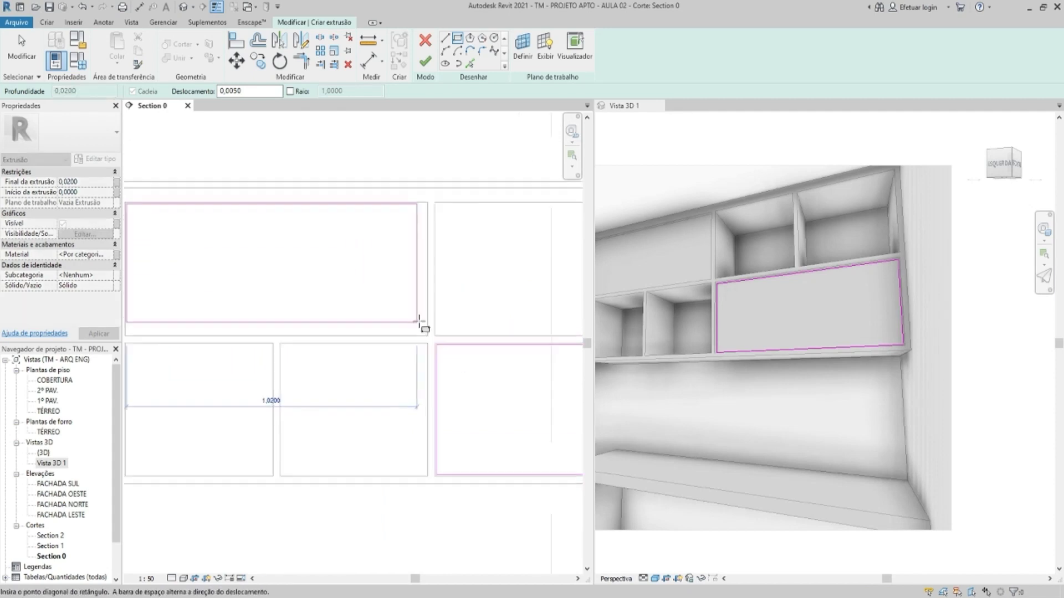
{"action": "scroll", "coordinate": [433, 346], "scroll_direction": "up", "scroll_amount": 2}
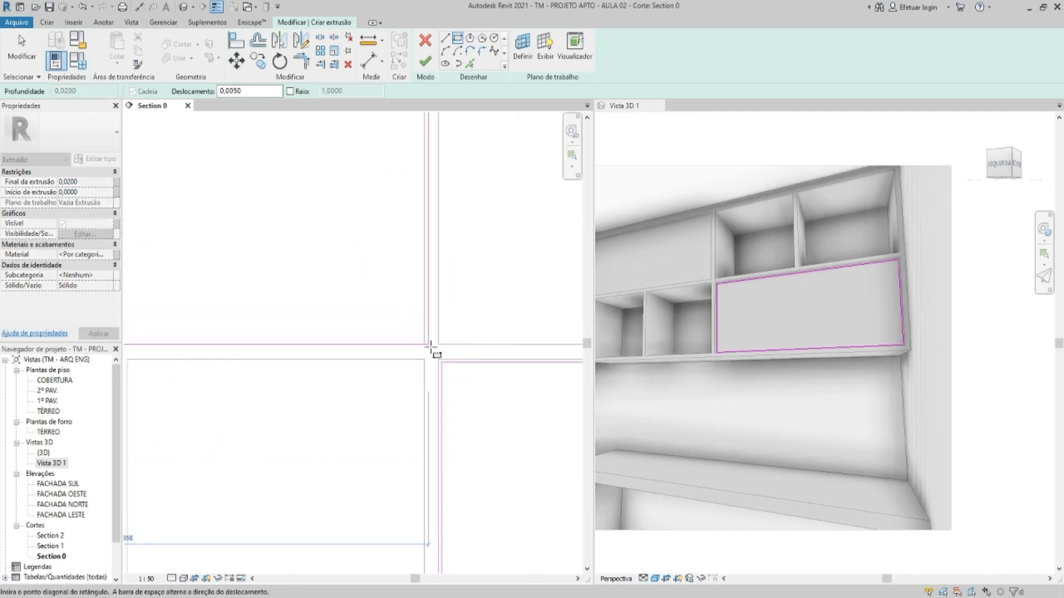
{"action": "left_click", "coordinate": [422, 341]}
{"action": "key", "text": "Escape"}
{"action": "key", "text": "Escape"}
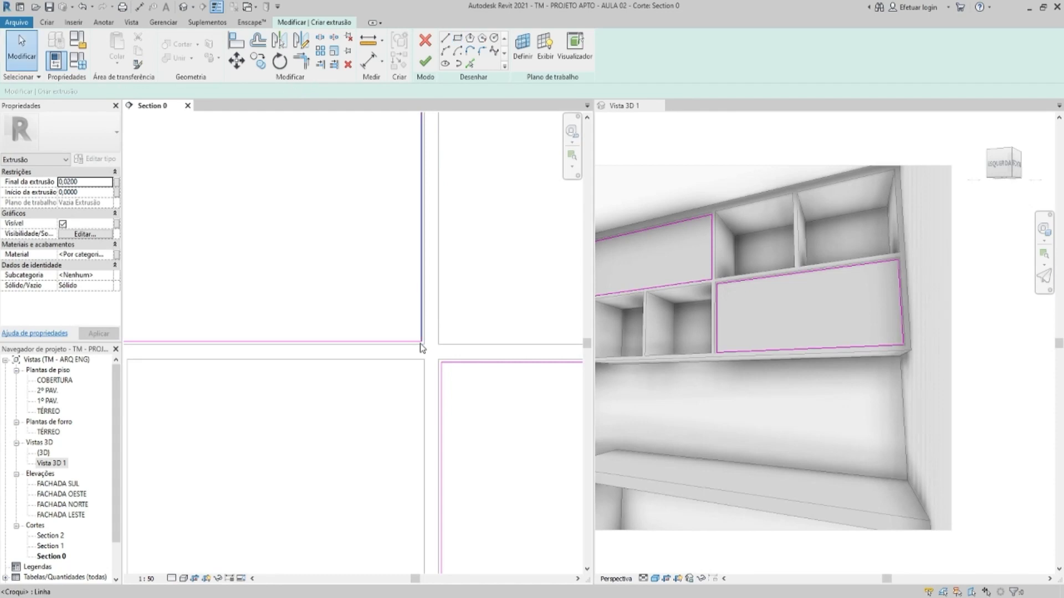
{"action": "scroll", "coordinate": [407, 335], "scroll_direction": "down", "scroll_amount": 4}
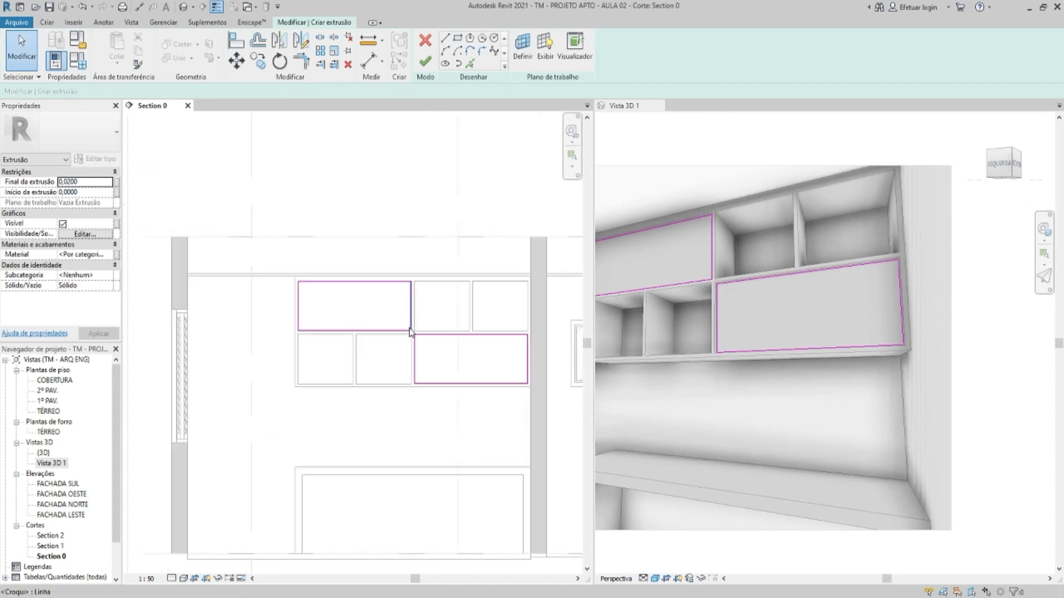
{"action": "middle_click_drag", "start_coordinate": [391, 308], "coordinate": [373, 317]}
{"action": "scroll", "coordinate": [429, 351], "scroll_direction": "up", "scroll_amount": 2}
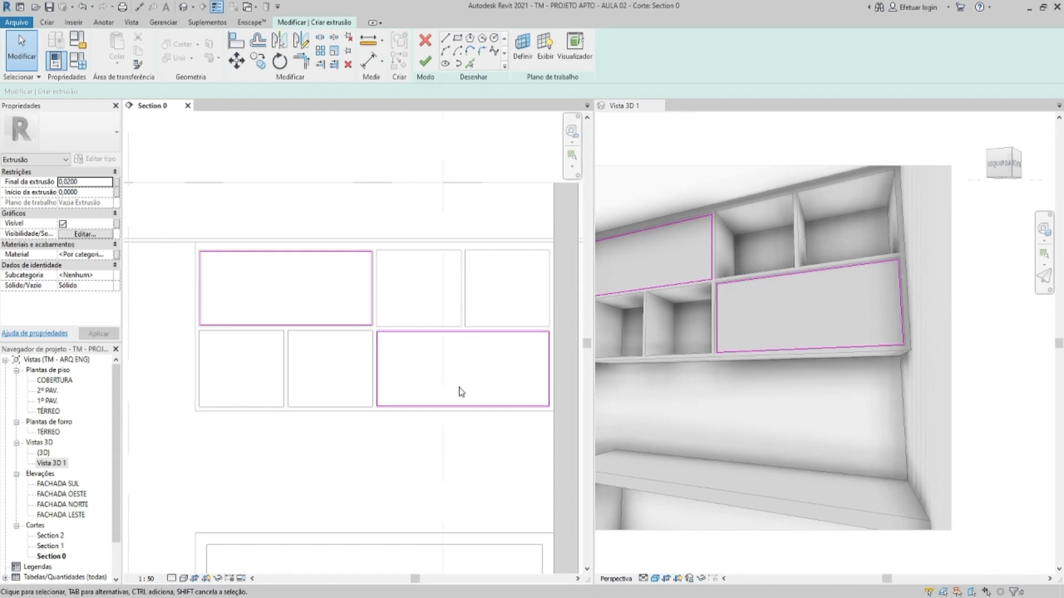
Sketch a vertical line about 0.62 m long from the lower door outline's top midpoint down past the cabinet's bottom edge
{"action": "left_click", "coordinate": [445, 39]}
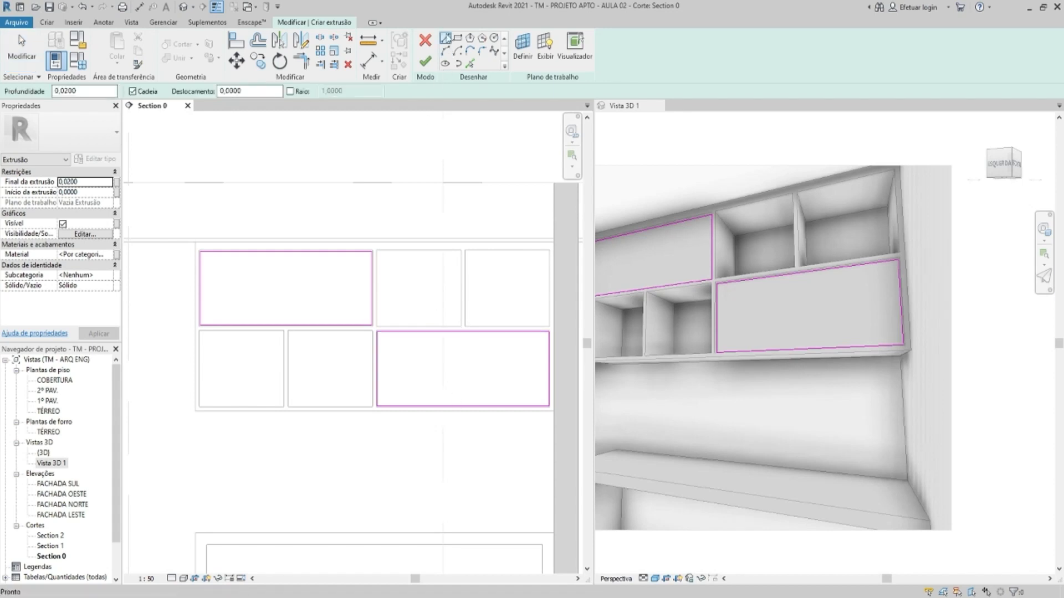
{"action": "scroll", "coordinate": [468, 331], "scroll_direction": "up", "scroll_amount": 3}
{"action": "middle_click_drag", "start_coordinate": [469, 331], "coordinate": [466, 236]}
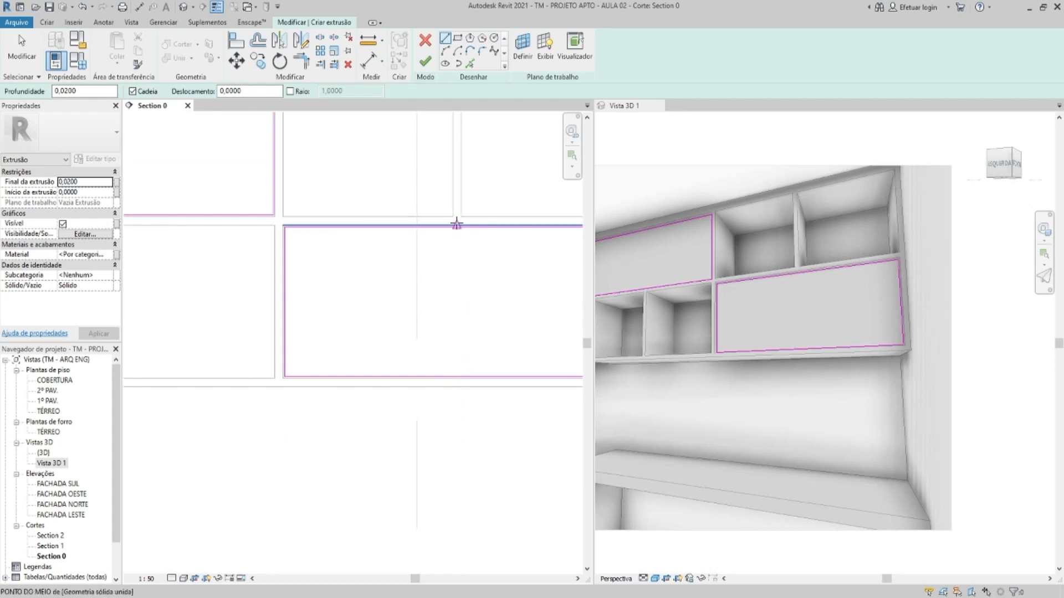
{"action": "left_click", "coordinate": [456, 226]}
{"action": "middle_click_drag", "start_coordinate": [456, 226], "coordinate": [339, 227]}
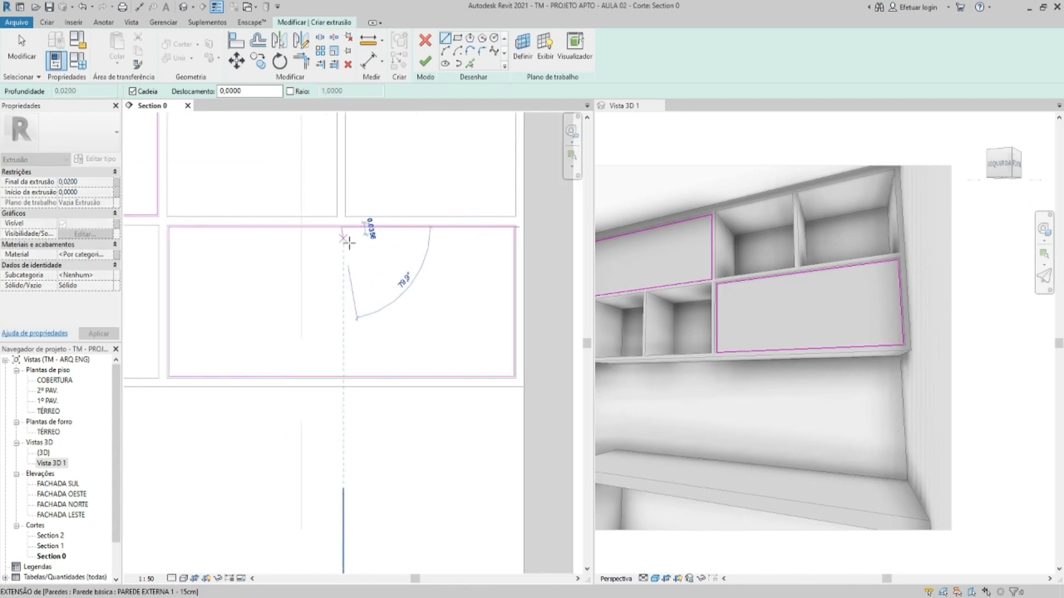
{"action": "left_click", "coordinate": [339, 437]}
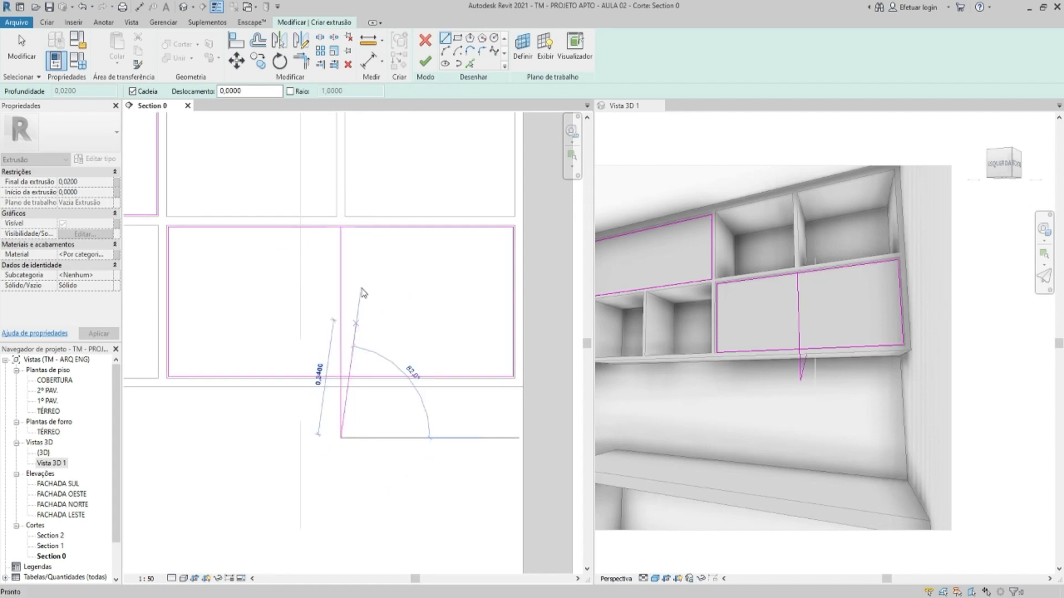
{"action": "key", "text": "Escape"}
{"action": "key", "text": "Escape"}
Copy the lower door's vertical centre line sideways by 0.00125 m
{"action": "scroll", "coordinate": [392, 257], "scroll_direction": "up", "scroll_amount": 3}
{"action": "left_click", "coordinate": [380, 261]}
{"action": "scroll", "coordinate": [380, 261], "scroll_direction": "down", "scroll_amount": 2}
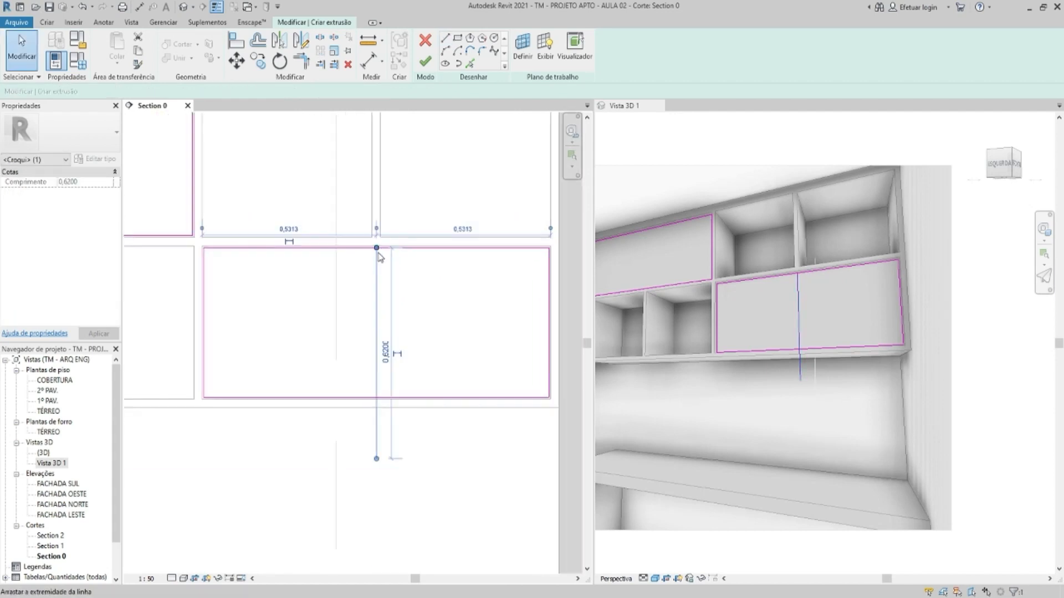
{"action": "left_click", "coordinate": [258, 62]}
{"action": "scroll", "coordinate": [388, 257], "scroll_direction": "up", "scroll_amount": 2}
{"action": "middle_click_drag", "start_coordinate": [419, 267], "coordinate": [442, 268]}
{"action": "scroll", "coordinate": [490, 247], "scroll_direction": "up", "scroll_amount": 4}
{"action": "scroll", "coordinate": [491, 253], "scroll_direction": "down", "scroll_amount": 3}
{"action": "left_click", "coordinate": [437, 263]}
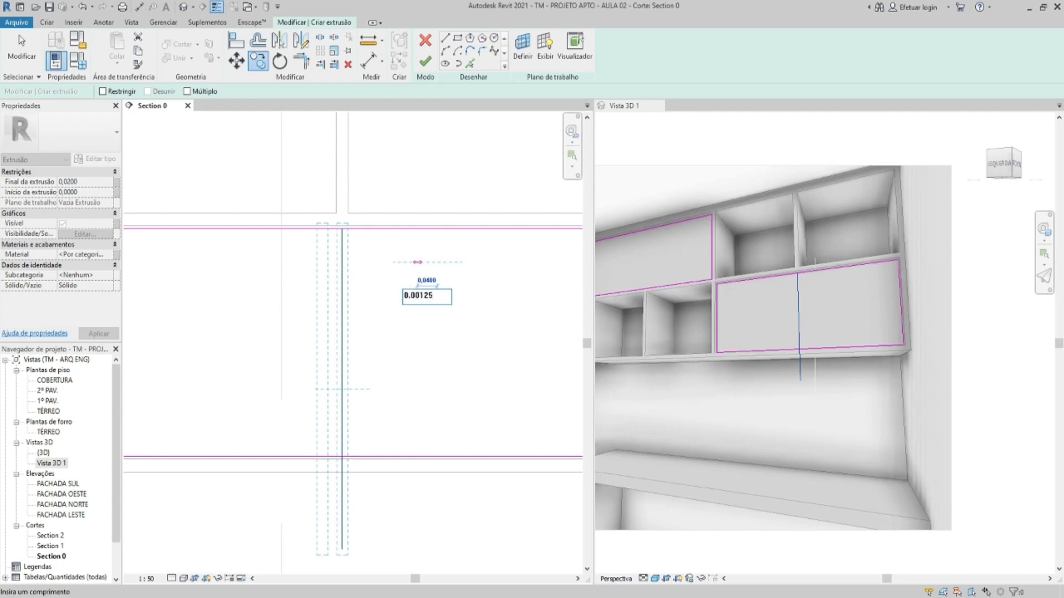
{"action": "key", "text": "Return"}
{"action": "key", "text": "Escape"}
{"action": "scroll", "coordinate": [360, 237], "scroll_direction": "up", "scroll_amount": 6}
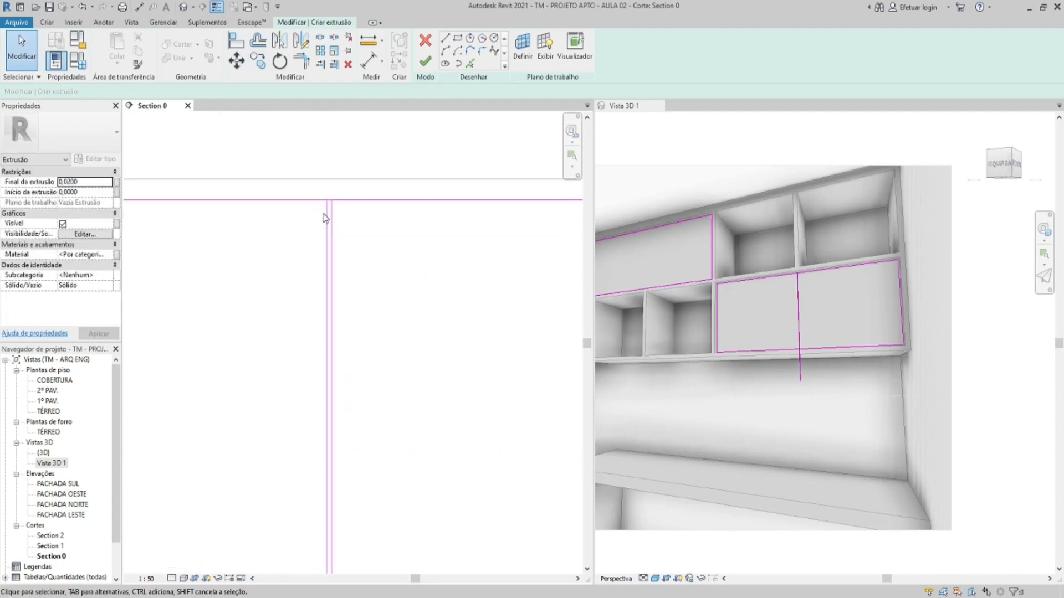
Mirror the 0.00125 m offset line across the lower door's centre line
{"action": "left_click", "coordinate": [328, 216]}
{"action": "key", "text": "d"}
{"action": "key", "text": "m"}
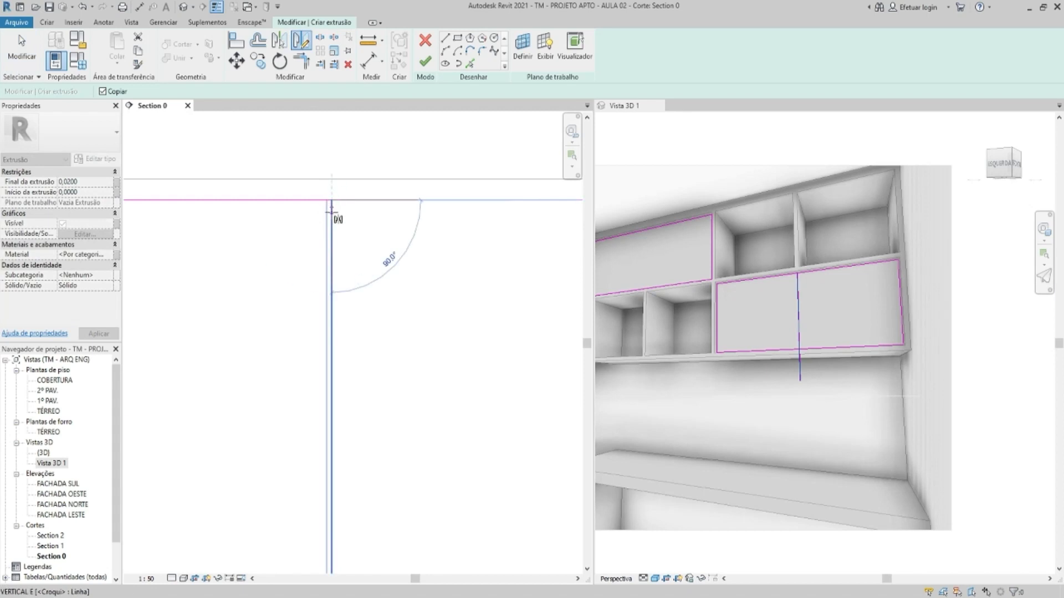
{"action": "left_click", "coordinate": [331, 209]}
{"action": "key", "text": "Escape"}
{"action": "left_click", "coordinate": [334, 215]}
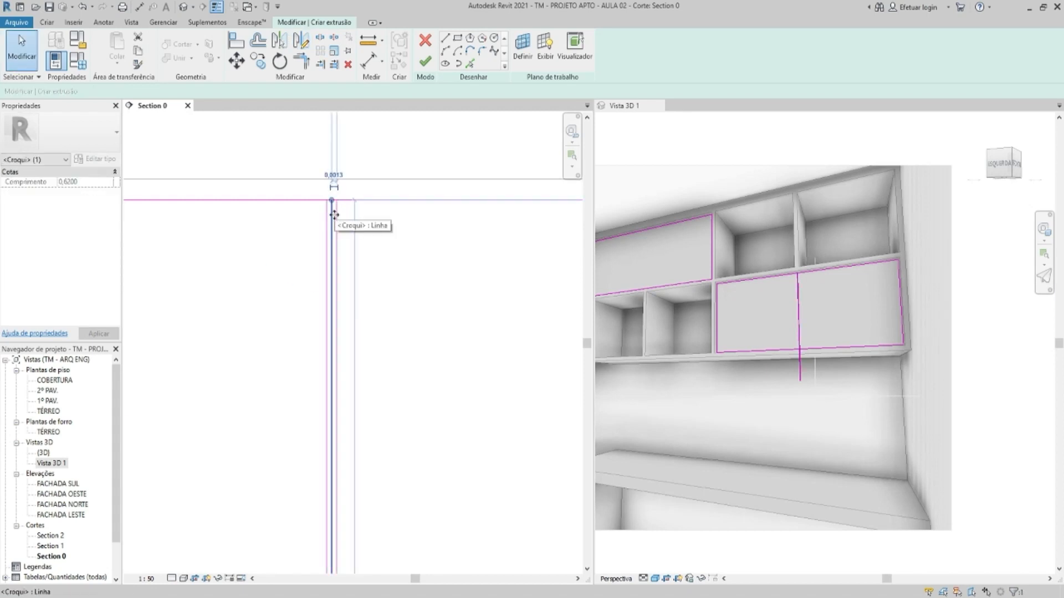
{"action": "key", "text": "Escape"}
Copy the lower door's vertical centre line 0.0025 m to the left
{"action": "scroll", "coordinate": [338, 227], "scroll_direction": "down", "scroll_amount": 3}
{"action": "left_click", "coordinate": [342, 238]}
{"action": "scroll", "coordinate": [342, 238], "scroll_direction": "up", "scroll_amount": 3}
{"action": "key", "text": "c"}
{"action": "key", "text": "o"}
{"action": "left_click", "coordinate": [342, 238]}
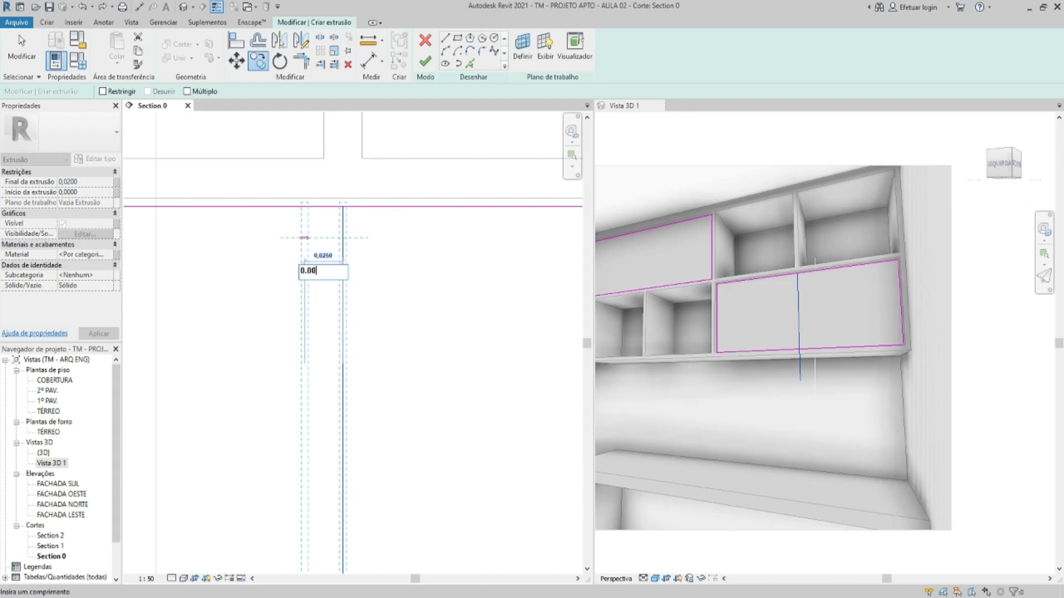
{"action": "type", "text": "0.0025"}
{"action": "key", "text": "Return"}
{"action": "key", "text": "Escape"}
Mirror the 0.0025 m offset line across the centre line, and delete the centre line between the two copies
{"action": "left_click", "coordinate": [341, 222]}
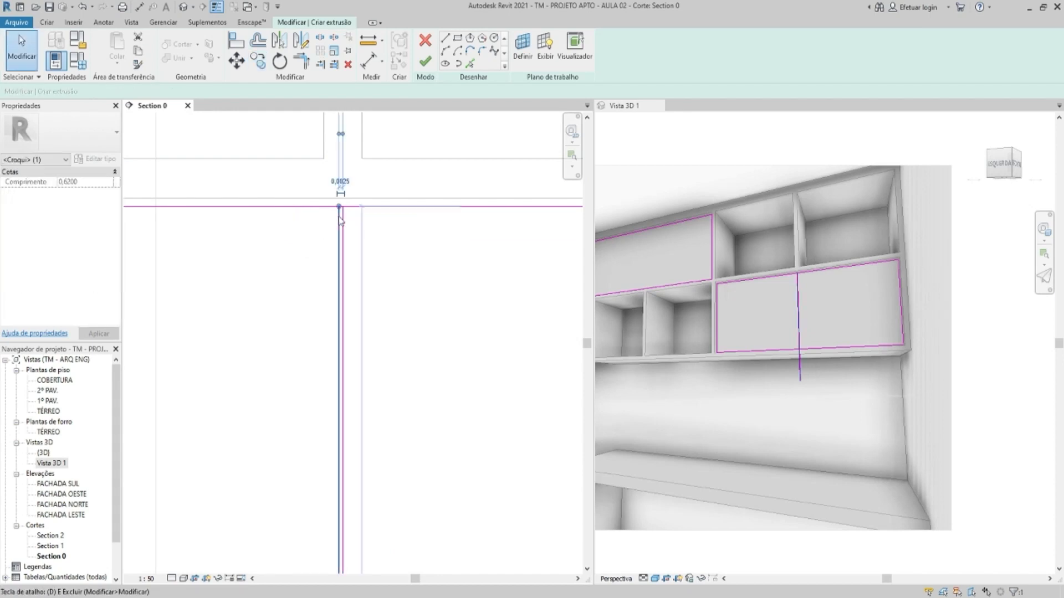
{"action": "key", "text": "d"}
{"action": "key", "text": "m"}
{"action": "scroll", "coordinate": [342, 213], "scroll_direction": "down", "scroll_amount": 3}
{"action": "key", "text": "Escape"}
{"action": "key", "text": "Escape"}
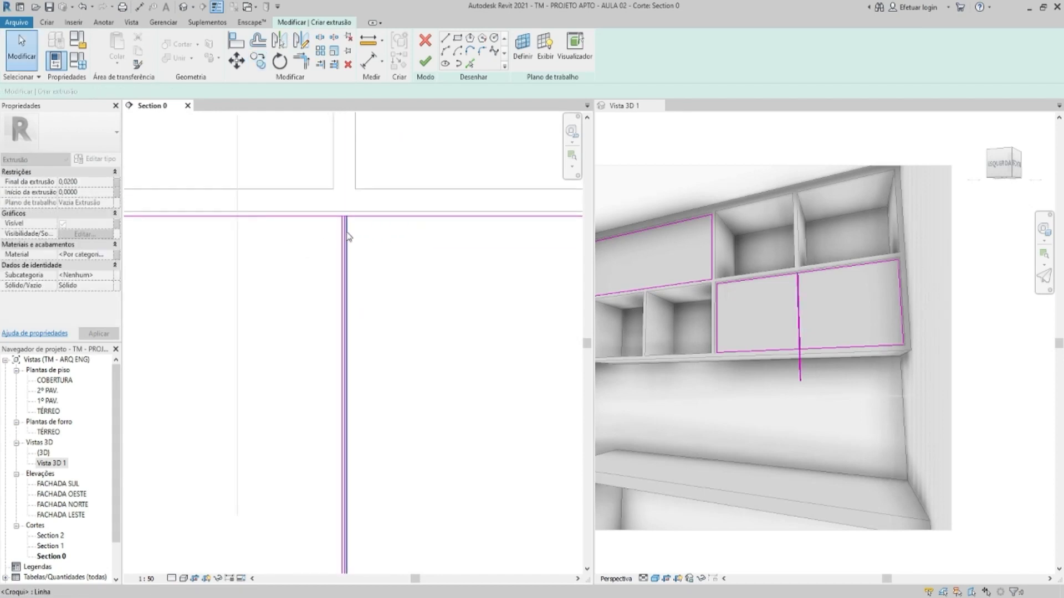
{"action": "scroll", "coordinate": [346, 227], "scroll_direction": "up", "scroll_amount": 3}
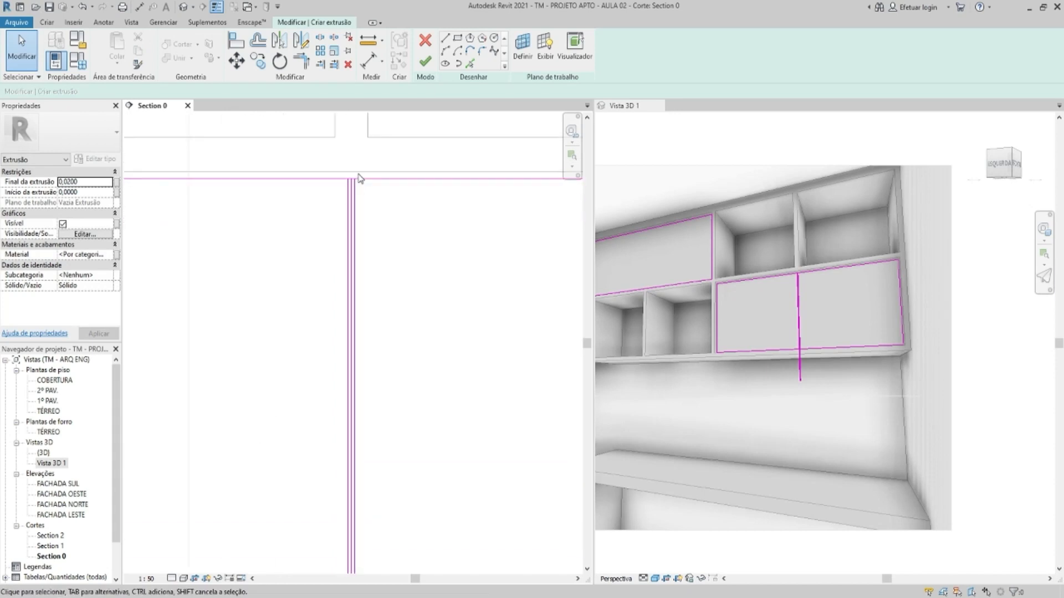
{"action": "left_click", "coordinate": [345, 195]}
{"action": "key", "text": "Delete"}
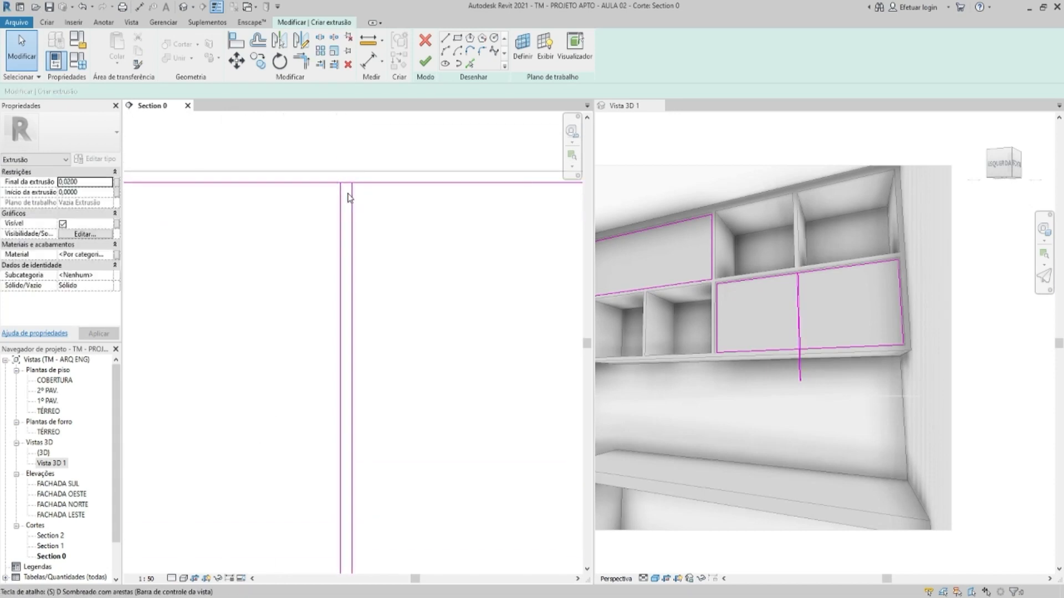
Split the lower door outline's top and bottom edges at the narrow gap between the two vertical lines
{"action": "key", "text": "s"}
{"action": "key", "text": "l"}
{"action": "left_click", "coordinate": [351, 182]}
{"action": "scroll", "coordinate": [352, 189], "scroll_direction": "down", "scroll_amount": 6}
{"action": "scroll", "coordinate": [359, 294], "scroll_direction": "up", "scroll_amount": 5}
{"action": "scroll", "coordinate": [381, 156], "scroll_direction": "up", "scroll_amount": 2}
{"action": "left_click", "coordinate": [380, 152]}
{"action": "key", "text": "Escape"}
Trim the vertical lines and the split edges into corners, forming two separate closed door outlines in the lower recess
{"action": "middle_click_drag", "start_coordinate": [379, 153], "coordinate": [378, 219]}
{"action": "key", "text": "t"}
{"action": "key", "text": "r"}
{"action": "left_click", "coordinate": [364, 216]}
{"action": "left_click", "coordinate": [373, 202]}
{"action": "left_click", "coordinate": [383, 201]}
{"action": "left_click", "coordinate": [391, 217]}
{"action": "scroll", "coordinate": [430, 240], "scroll_direction": "down", "scroll_amount": 2}
{"action": "scroll", "coordinate": [438, 260], "scroll_direction": "down", "scroll_amount": 3}
{"action": "scroll", "coordinate": [414, 345], "scroll_direction": "up", "scroll_amount": 4}
{"action": "left_click", "coordinate": [410, 354]}
{"action": "left_click", "coordinate": [429, 363]}
{"action": "left_click", "coordinate": [440, 354]}
{"action": "scroll", "coordinate": [447, 332], "scroll_direction": "down", "scroll_amount": 5}
{"action": "key", "text": "Escape"}
Delete the single rectangular door outline in the upper door recess
{"action": "mouse_move", "coordinate": [388, 287]}
{"action": "middle_mouse_down"}
{"action": "mouse_move", "coordinate": [395, 302]}
{"action": "mouse_move", "coordinate": [474, 295]}
{"action": "middle_mouse_up"}
{"action": "scroll", "coordinate": [397, 307], "scroll_direction": "up", "scroll_amount": 2}
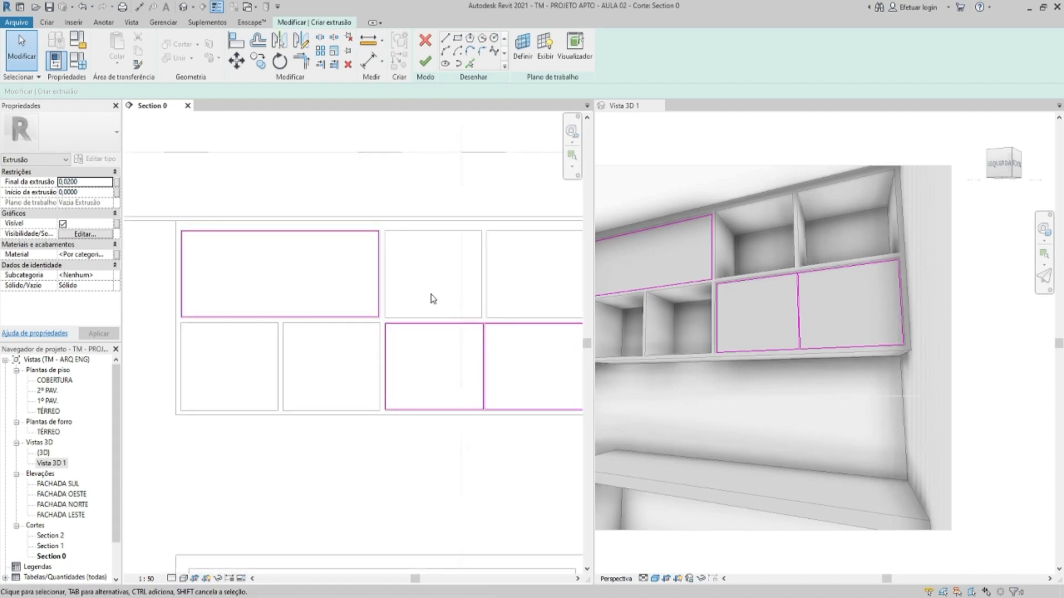
{"action": "mouse_move", "coordinate": [169, 206]}
{"action": "left_mouse_down"}
{"action": "mouse_move", "coordinate": [316, 294]}
{"action": "mouse_move", "coordinate": [420, 374]}
{"action": "left_mouse_up"}
{"action": "key", "text": "Delete"}
Mirror a copy of both lower door outlines about a vertical axis drawn through the middle of the cabinet
{"action": "middle_click_drag", "start_coordinate": [372, 308], "coordinate": [275, 300]}
{"action": "left_click_drag", "start_coordinate": [258, 272], "coordinate": [524, 450]}
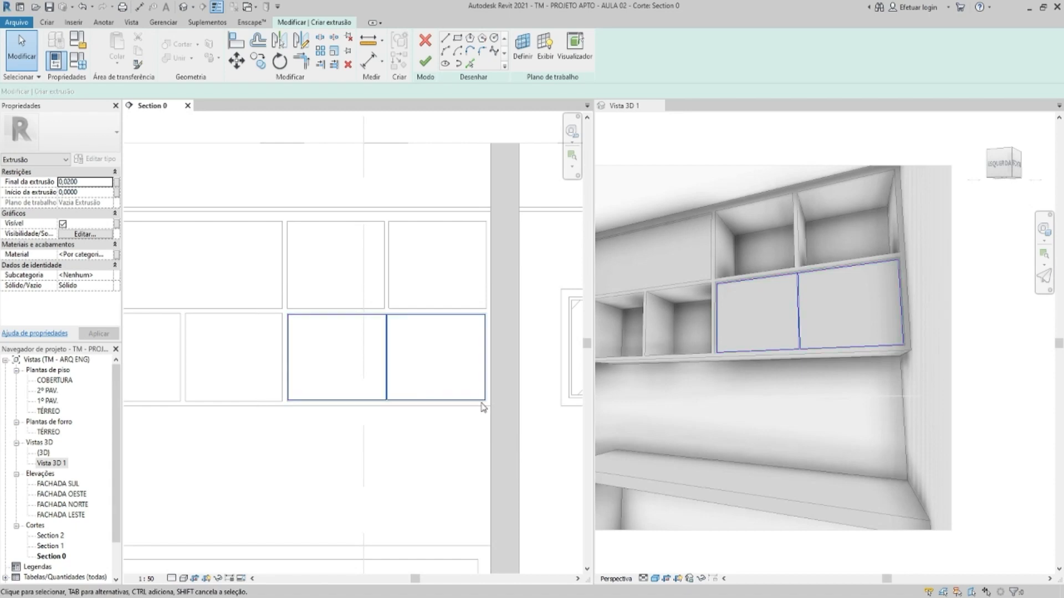
{"action": "middle_click_drag", "start_coordinate": [334, 346], "coordinate": [456, 346]}
{"action": "key", "text": "d"}
{"action": "key", "text": "m"}
{"action": "left_click", "coordinate": [406, 210]}
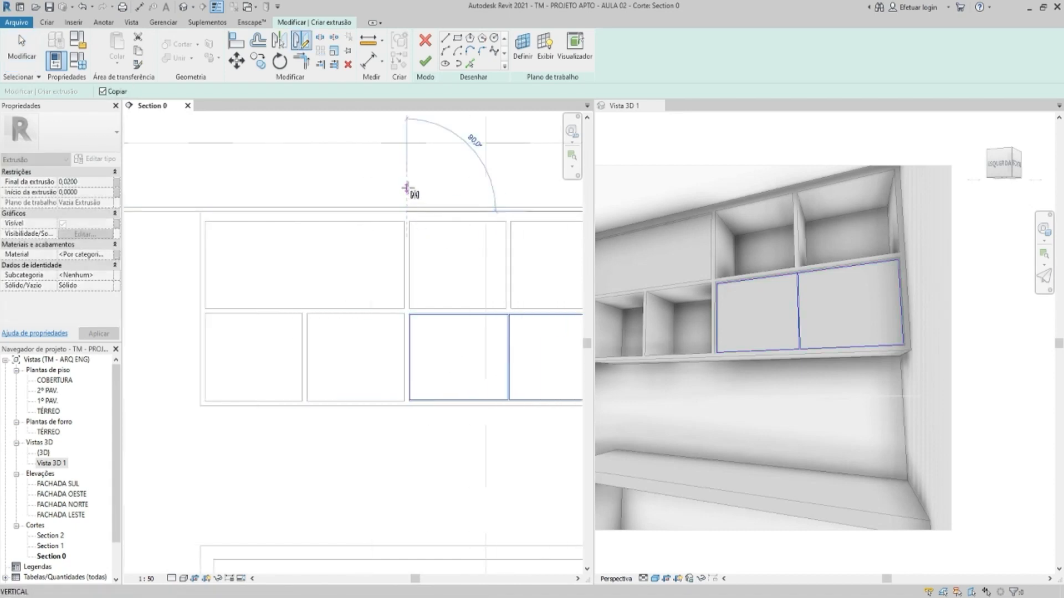
Mirror a copy of the two door outlines across the vertical divider, and mirror that copy up to the upper-left compartments
{"action": "left_click", "coordinate": [407, 190]}
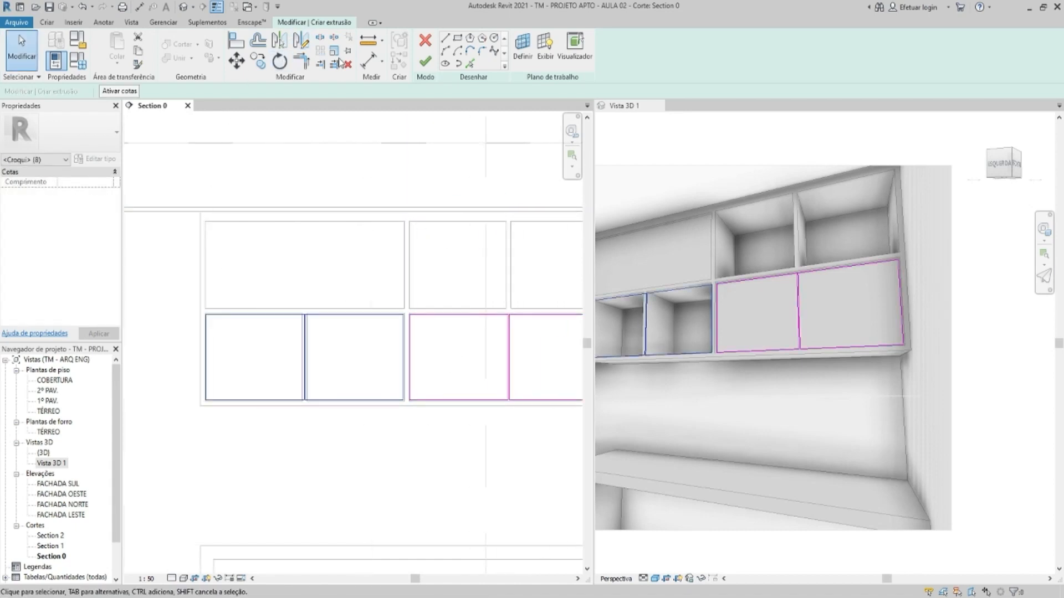
{"action": "left_click", "coordinate": [301, 40]}
{"action": "left_click", "coordinate": [200, 309]}
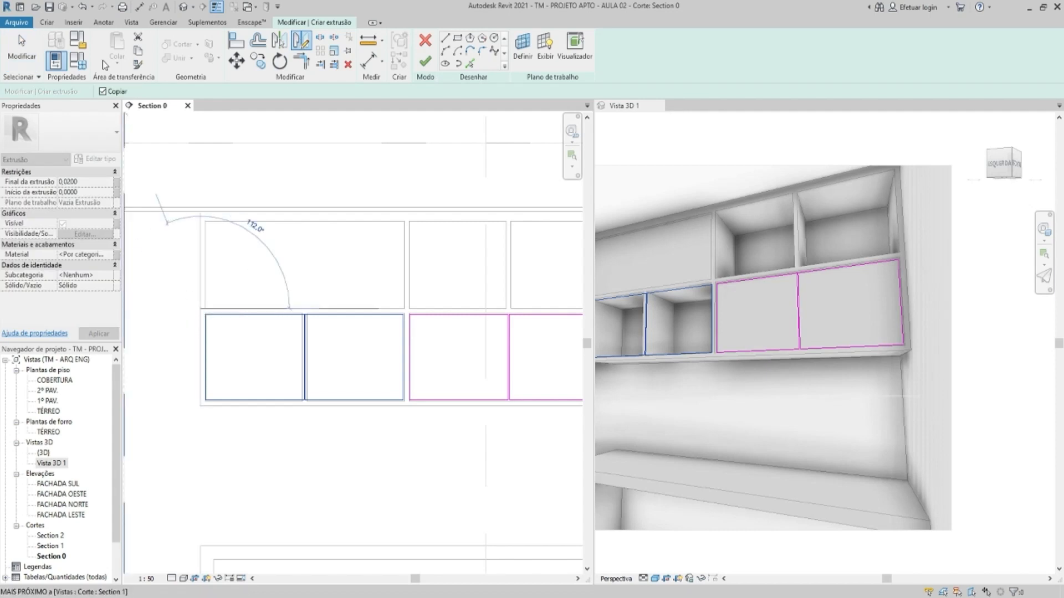
{"action": "left_click", "coordinate": [173, 309]}
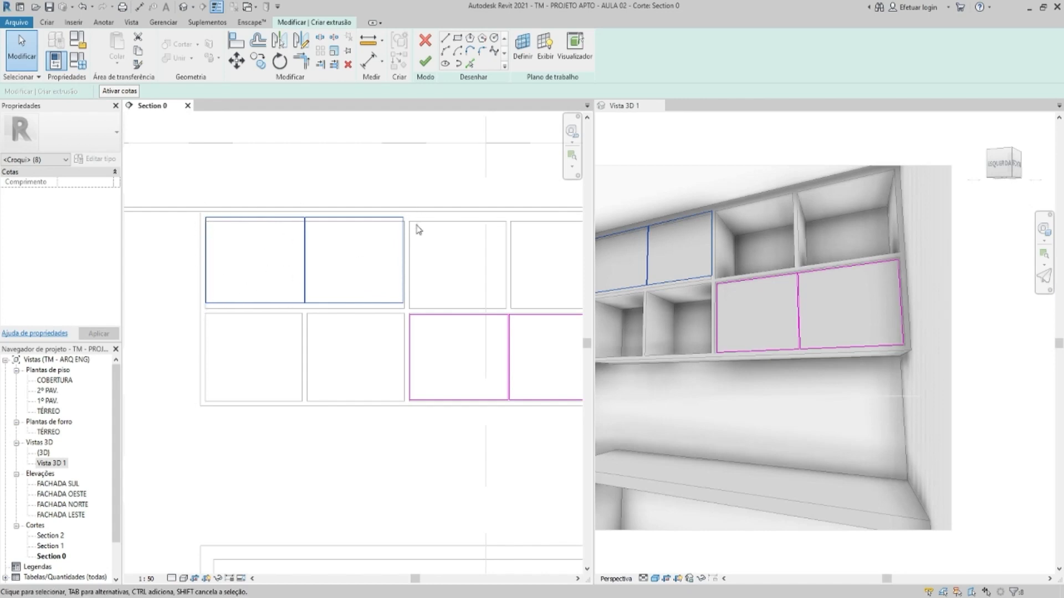
Move the mirrored door outlines slightly down so they fit over the upper-left compartments
{"action": "left_click", "coordinate": [236, 60]}
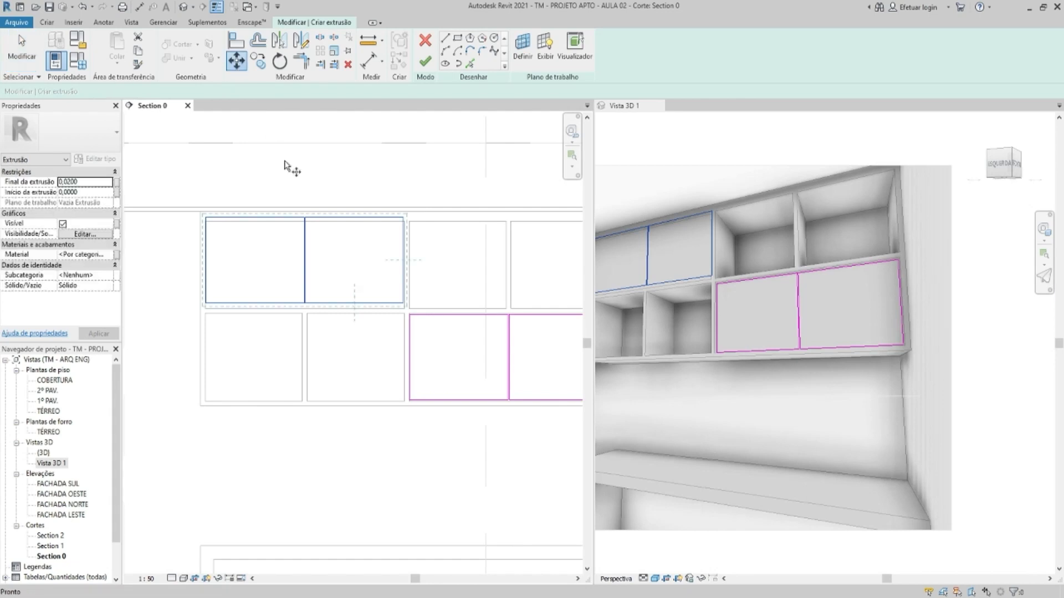
{"action": "left_click", "coordinate": [321, 159]}
{"action": "type", "text": "0."}
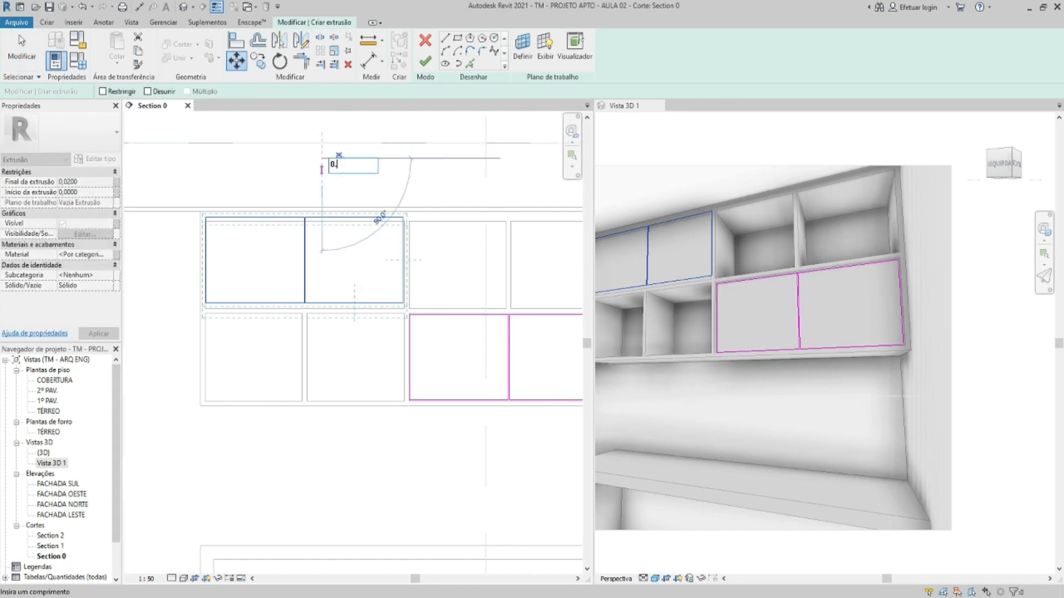
{"action": "key", "text": "Return"}
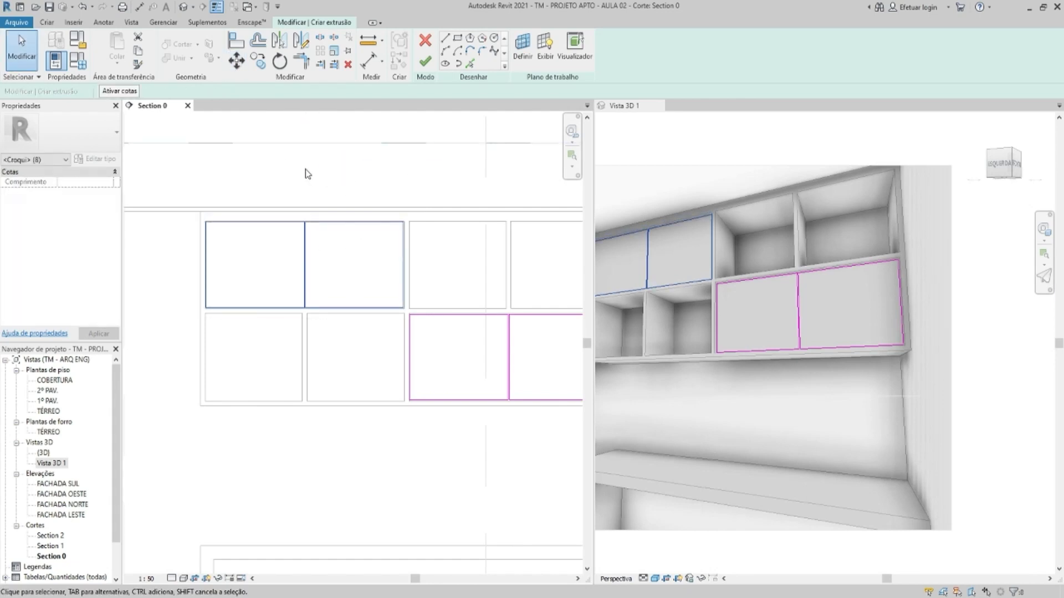
{"action": "key", "text": "Escape"}
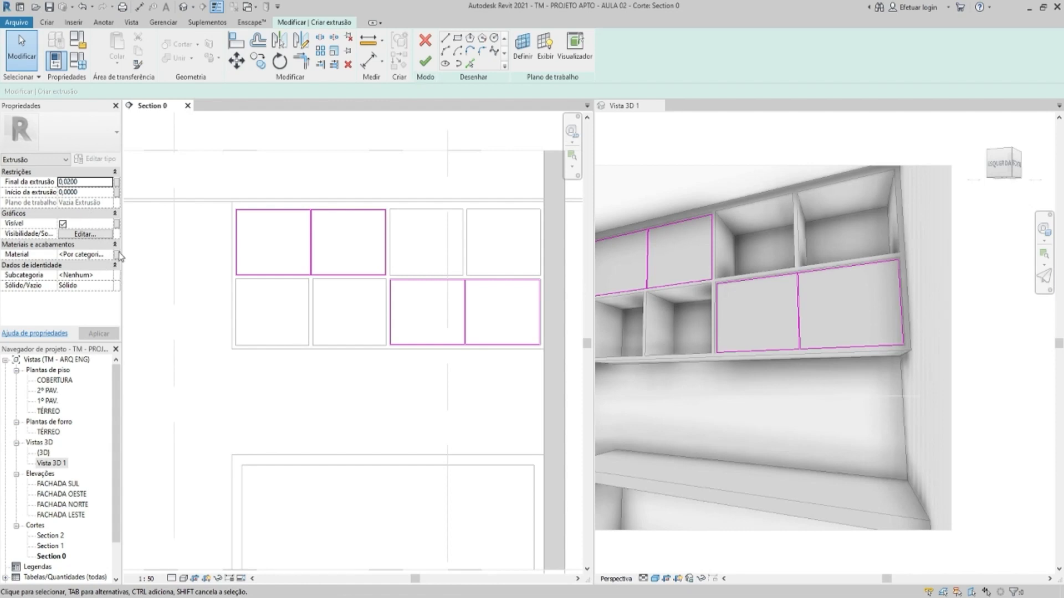
Create a type material parameter named PORTAS, associate it with the door extrusion's material, and finish the extrusion
{"action": "left_click", "coordinate": [117, 254]}
{"action": "left_click", "coordinate": [483, 374]}
{"action": "type", "text": "PORT"}
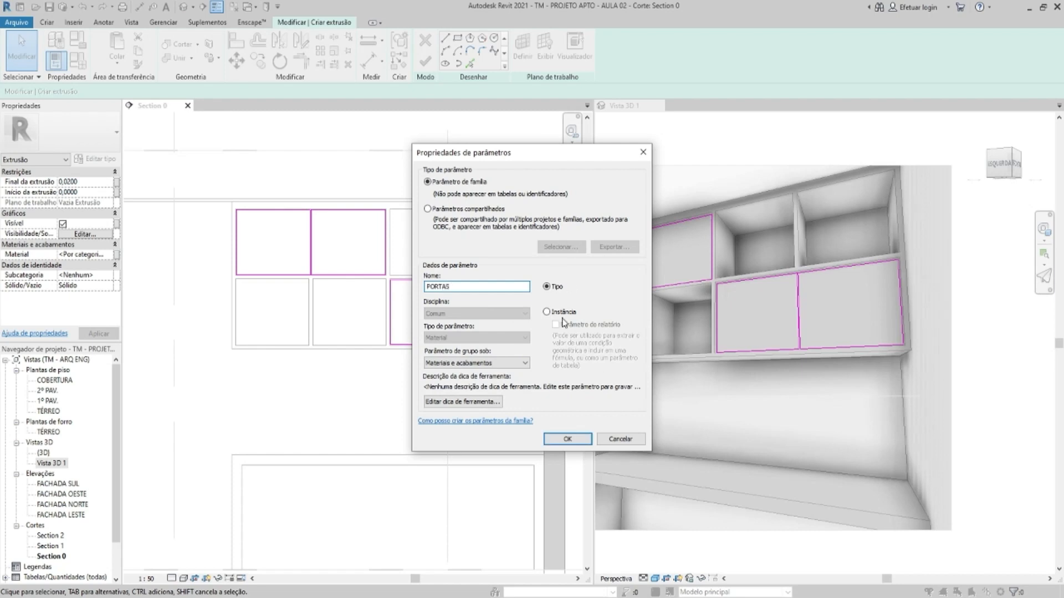
{"action": "type", "text": "AS"}
{"action": "left_click", "coordinate": [575, 438]}
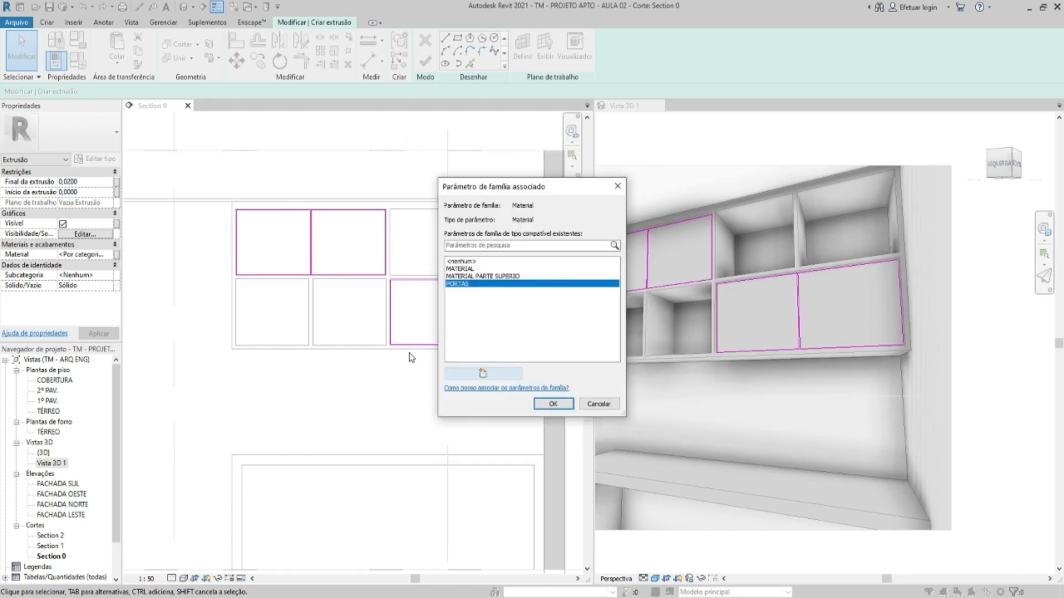
{"action": "left_click", "coordinate": [556, 410]}
{"action": "left_click", "coordinate": [425, 61]}
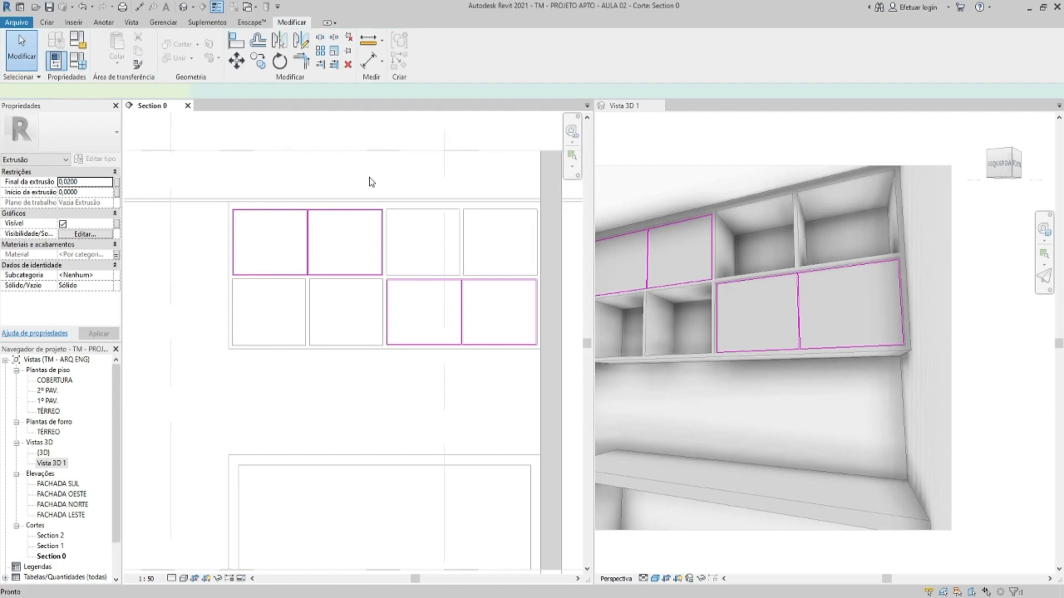
{"action": "key", "text": "Escape"}
Examine the cabinet doors and the desk from a higher angle in the 3D perspective view
{"action": "scroll", "coordinate": [536, 290], "scroll_direction": "down", "scroll_amount": 1}
{"action": "scroll", "coordinate": [748, 332], "scroll_direction": "down", "scroll_amount": 4}
{"action": "left_click", "coordinate": [773, 335]}
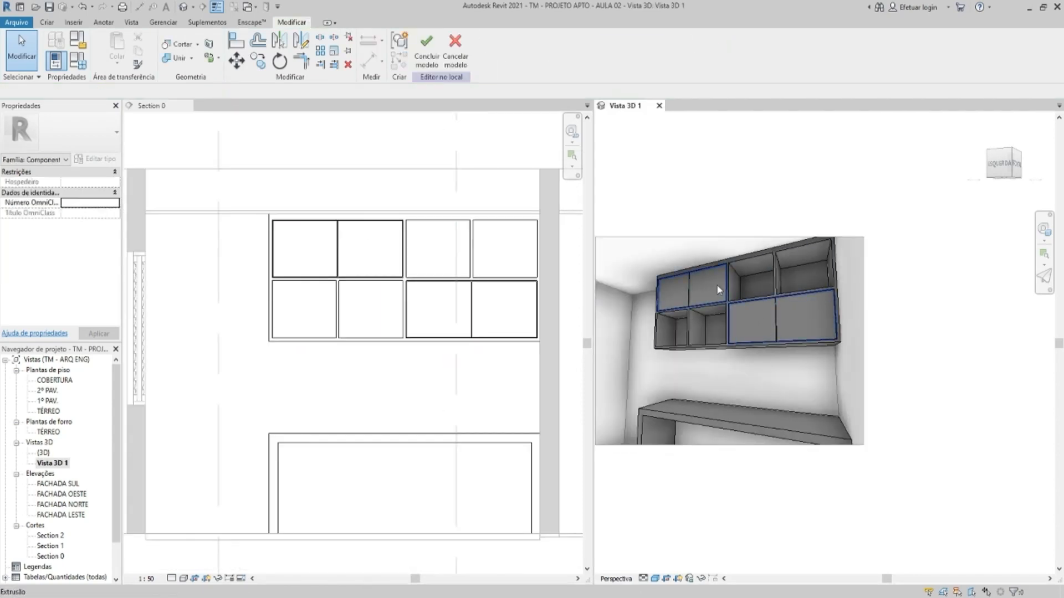
{"action": "key", "text": "shift+w"}
{"action": "right_click", "coordinate": [701, 304]}
{"action": "left_click", "coordinate": [748, 345]}
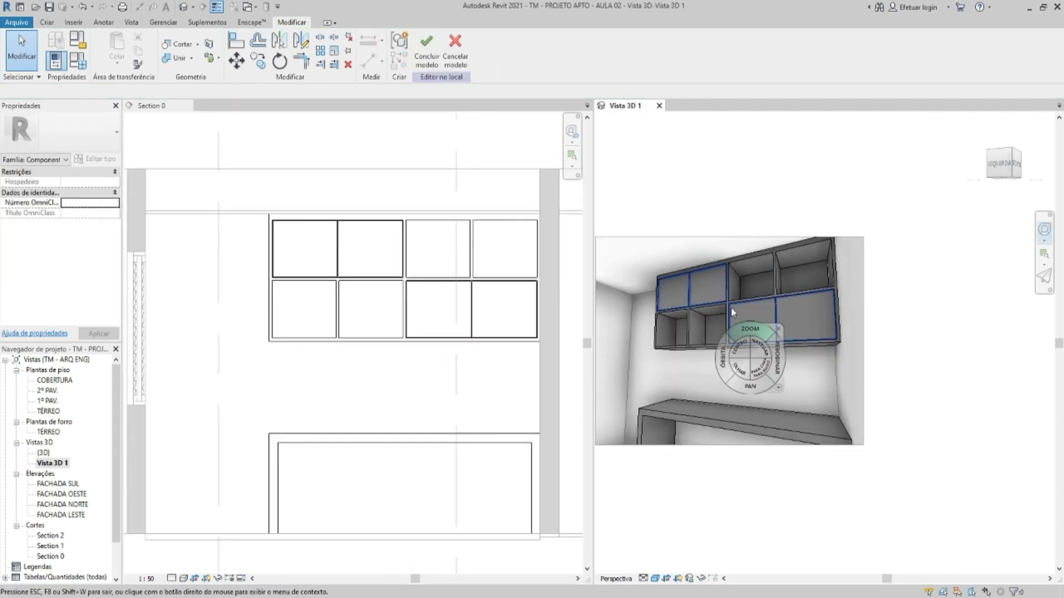
{"action": "left_click_drag", "start_coordinate": [710, 279], "coordinate": [707, 302]}
{"action": "key", "text": "Escape"}
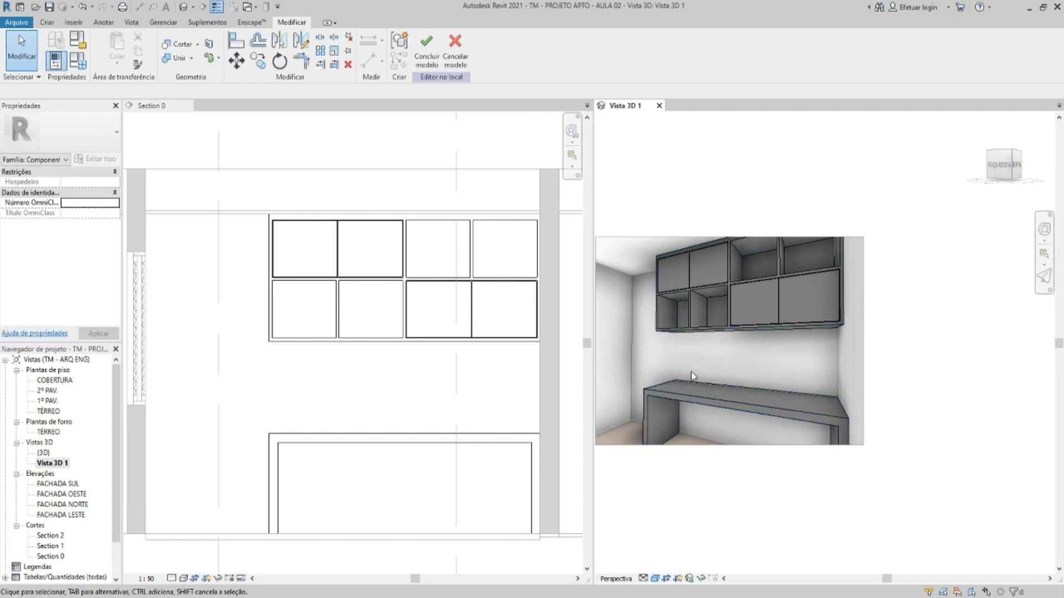
Start a new extrusion in the section view with the back wall as its work plane
{"action": "left_click", "coordinate": [389, 309]}
{"action": "scroll", "coordinate": [315, 309], "scroll_direction": "down", "scroll_amount": 2}
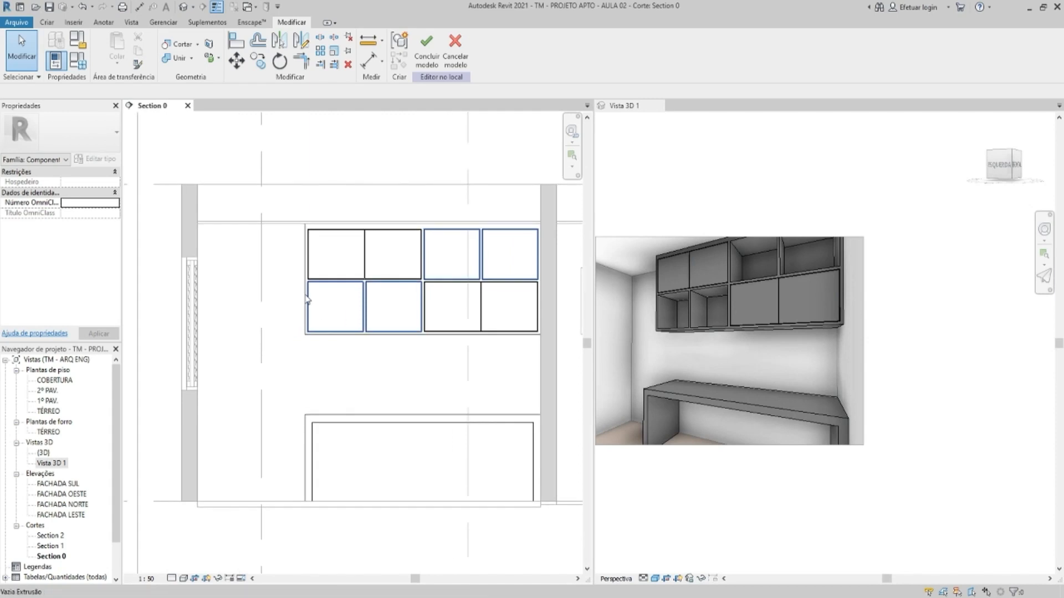
{"action": "left_click", "coordinate": [47, 23]}
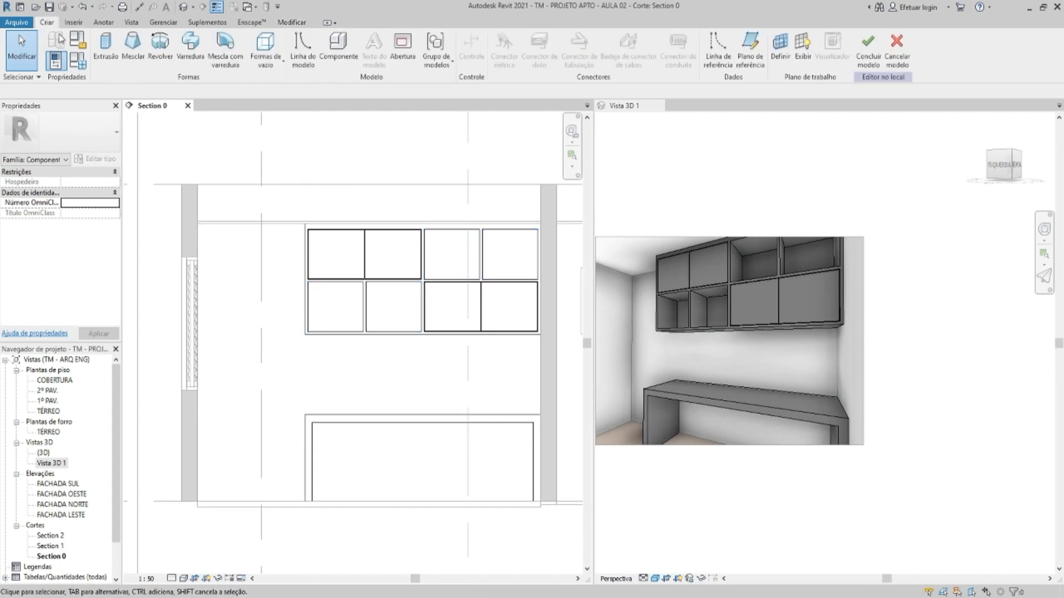
{"action": "left_click", "coordinate": [104, 55]}
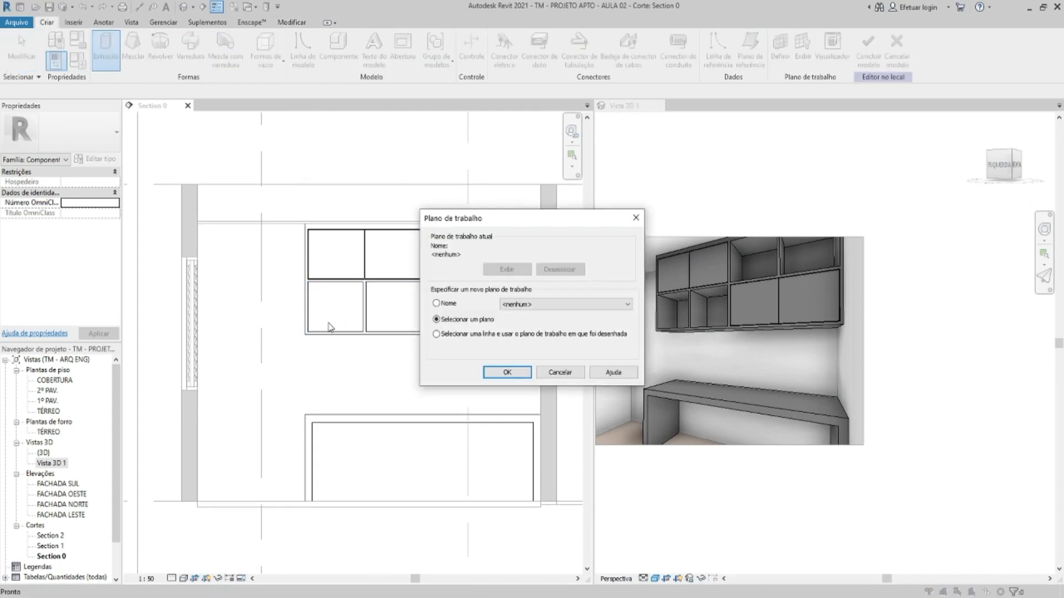
{"action": "left_click", "coordinate": [497, 372]}
{"action": "left_click", "coordinate": [345, 361]}
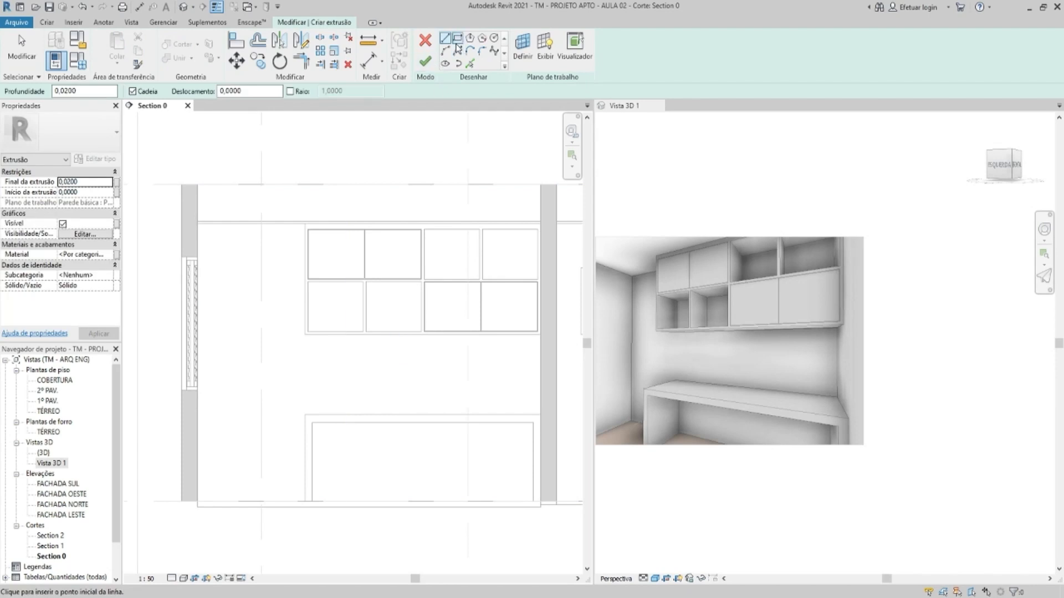
Sketch a closed rectangular panel outline about 1,00 m wide and 2,50 m high between the side wall and the cabinets
{"action": "left_click", "coordinate": [445, 39]}
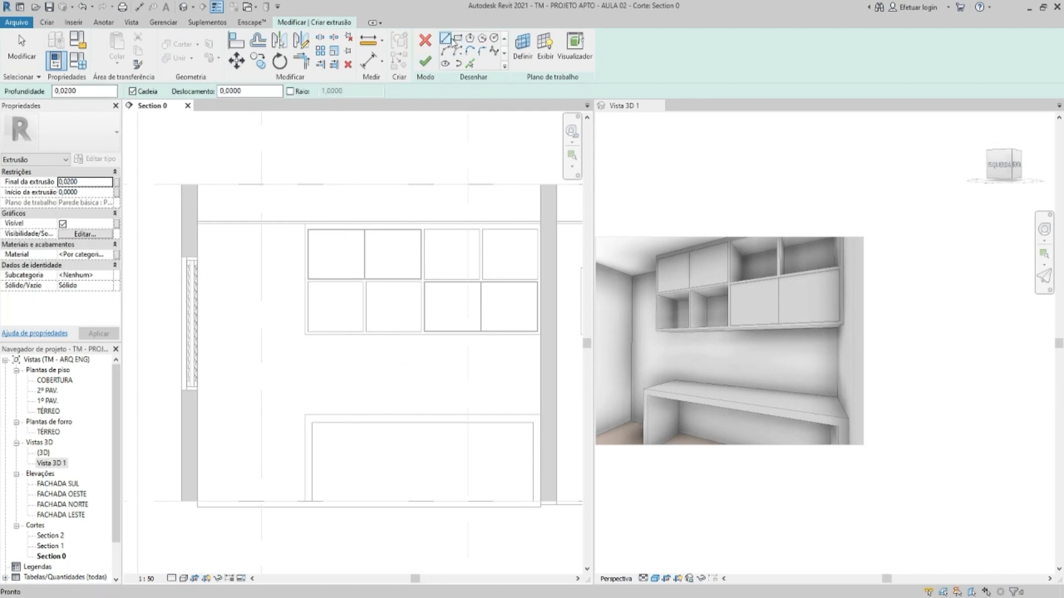
{"action": "left_click", "coordinate": [198, 222]}
{"action": "left_click", "coordinate": [305, 223]}
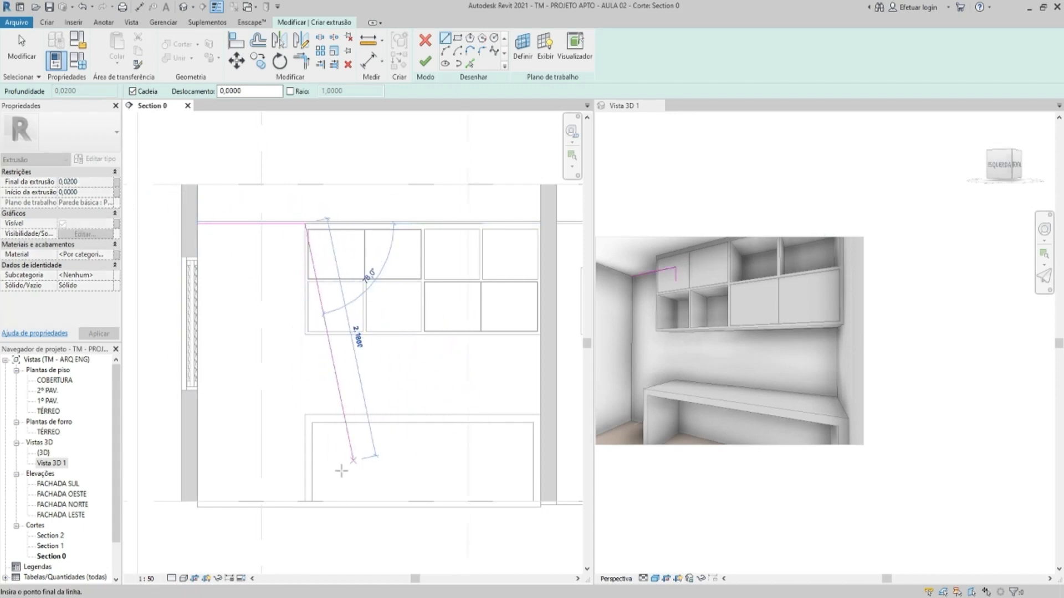
{"action": "left_click", "coordinate": [304, 502]}
{"action": "left_click", "coordinate": [198, 501]}
{"action": "left_click", "coordinate": [198, 224]}
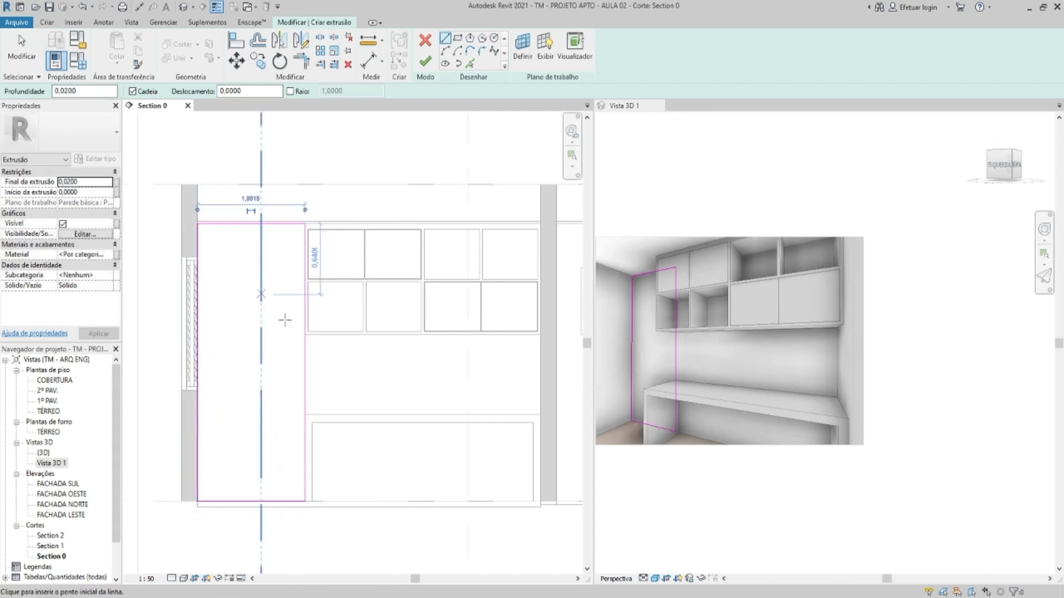
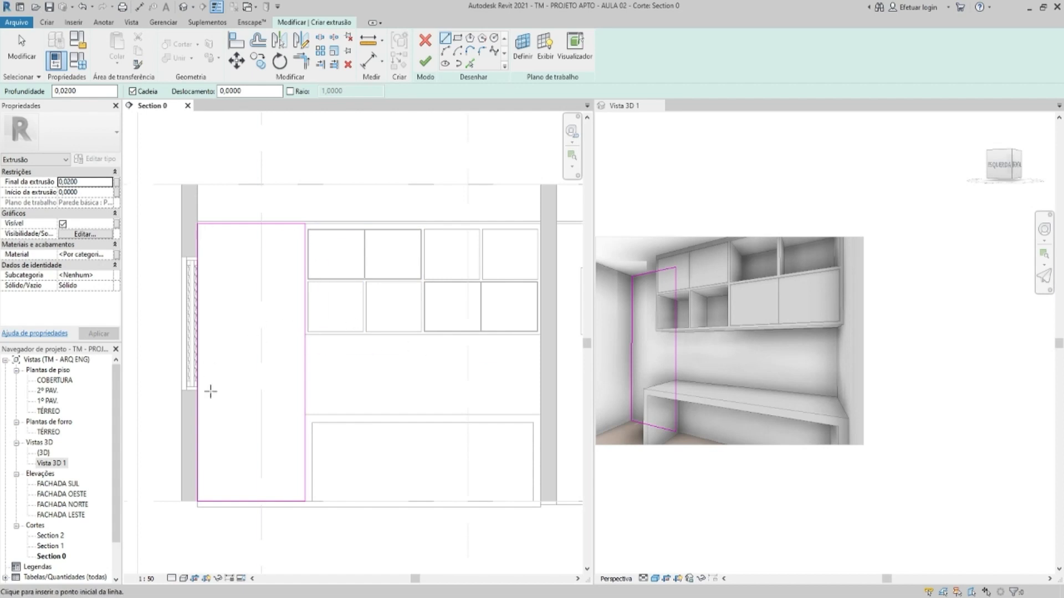
Associate the wall panel extrusion's material with the existing MATERIAL parameter
{"action": "left_click", "coordinate": [116, 254]}
{"action": "left_click", "coordinate": [487, 368]}
{"action": "key", "text": "Escape"}
{"action": "left_click", "coordinate": [471, 268]}
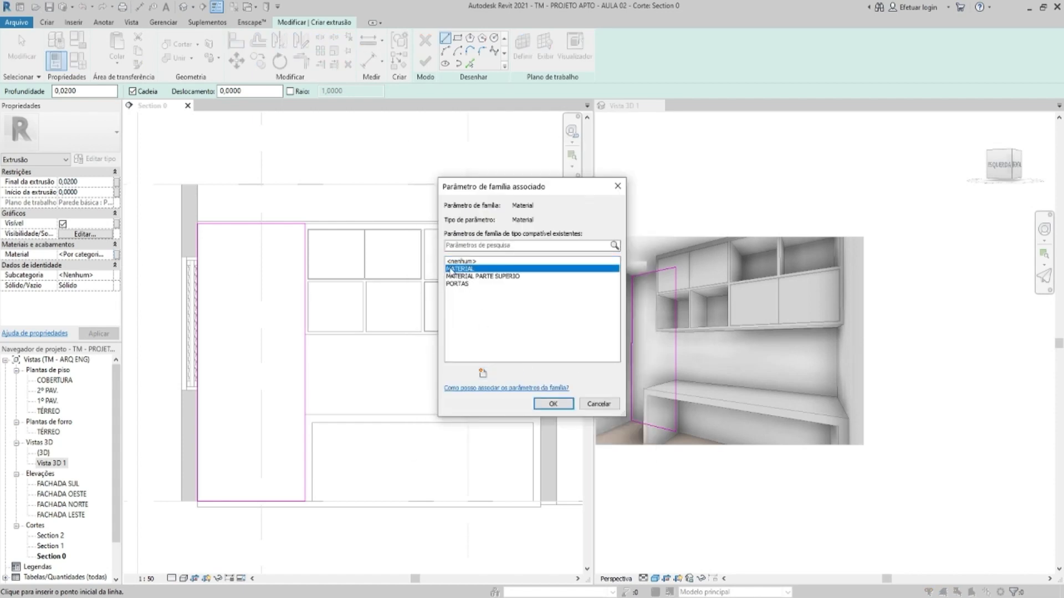
{"action": "left_click", "coordinate": [552, 404]}
Set the wall panel's extrusion end to 0,035 and finish the extrusion
{"action": "left_click", "coordinate": [54, 184]}
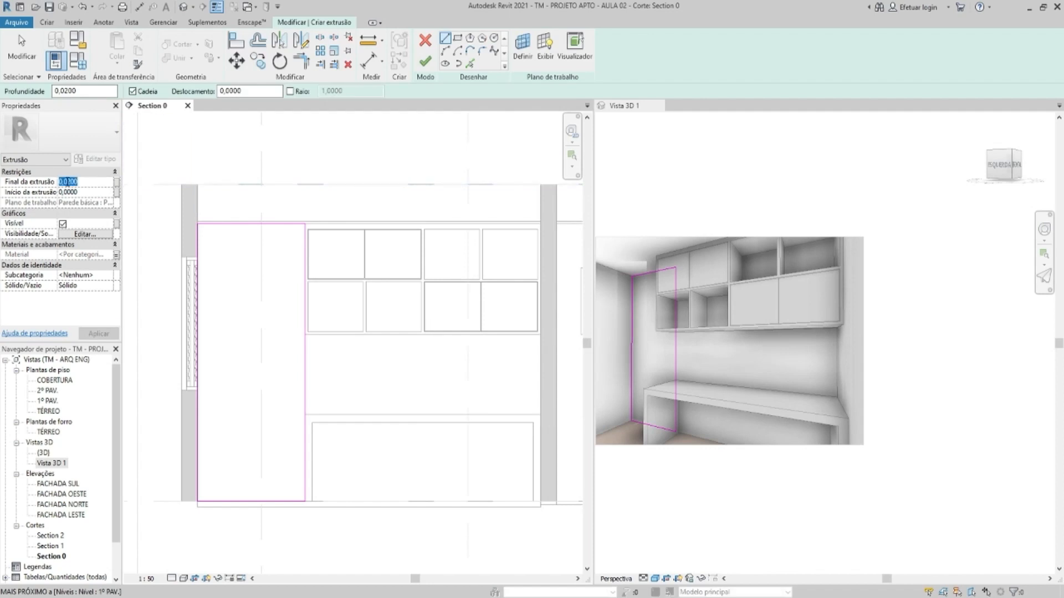
{"action": "type", "text": "0,035"}
{"action": "key", "text": "Return"}
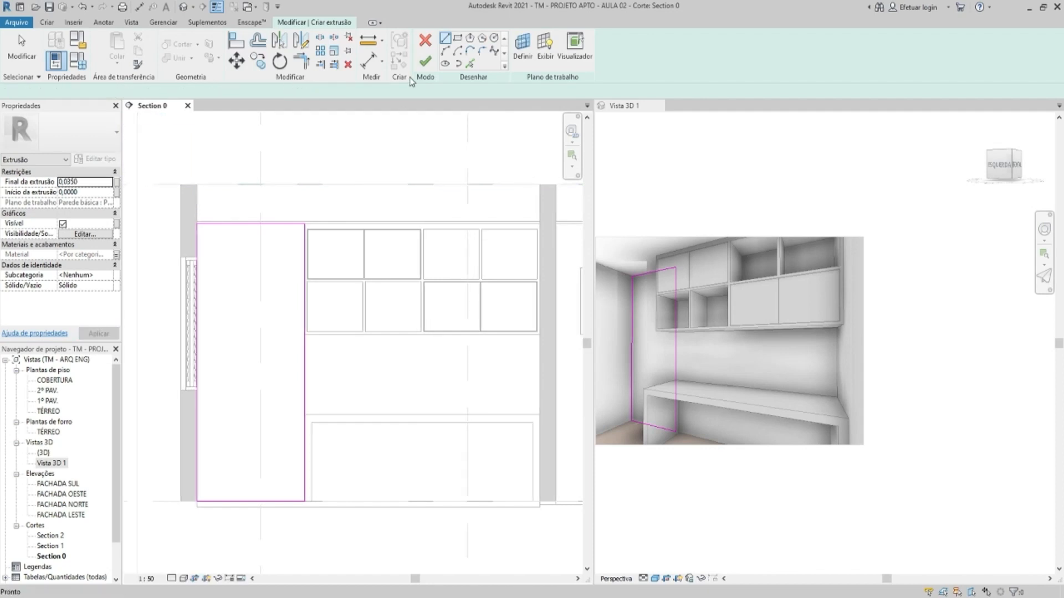
{"action": "left_click", "coordinate": [425, 61]}
Copy the wall panel one panel width over so the copy sits edge to edge with the original, behind the cabinets
{"action": "left_click", "coordinate": [222, 333]}
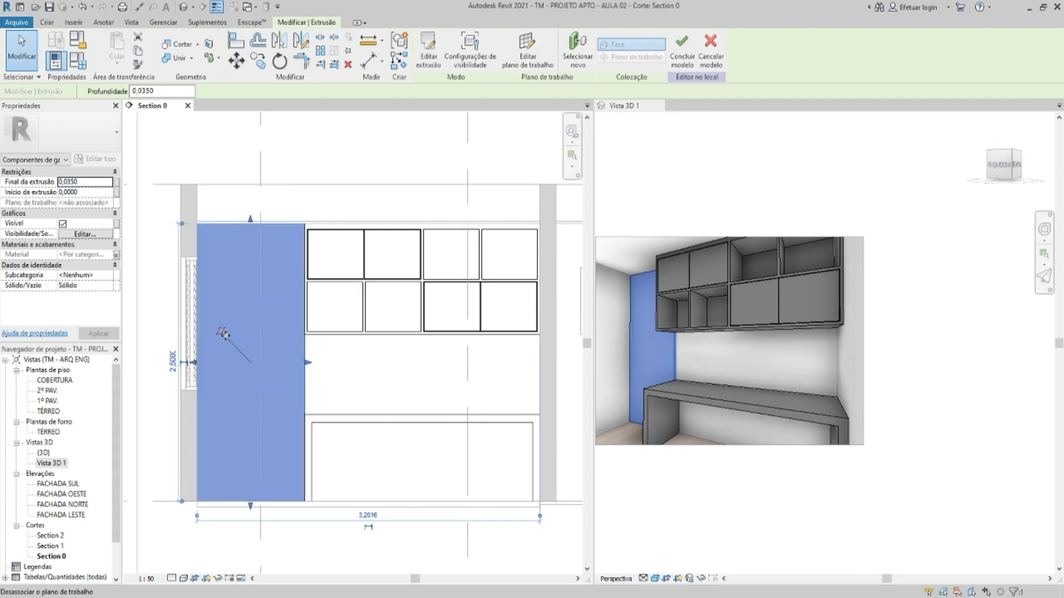
{"action": "key", "text": "Escape"}
{"action": "left_click", "coordinate": [285, 291]}
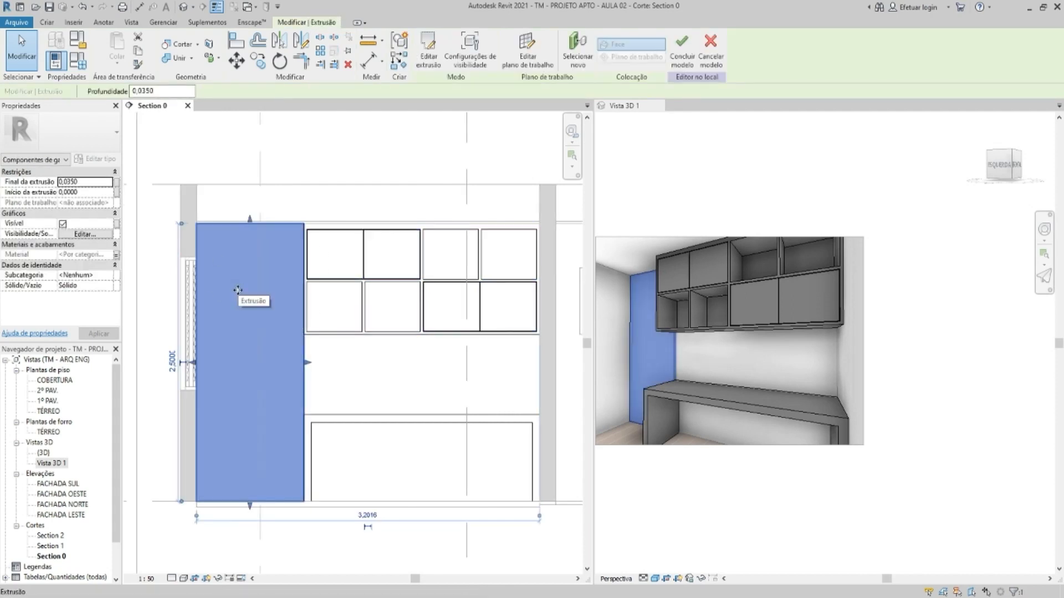
{"action": "left_click", "coordinate": [258, 62]}
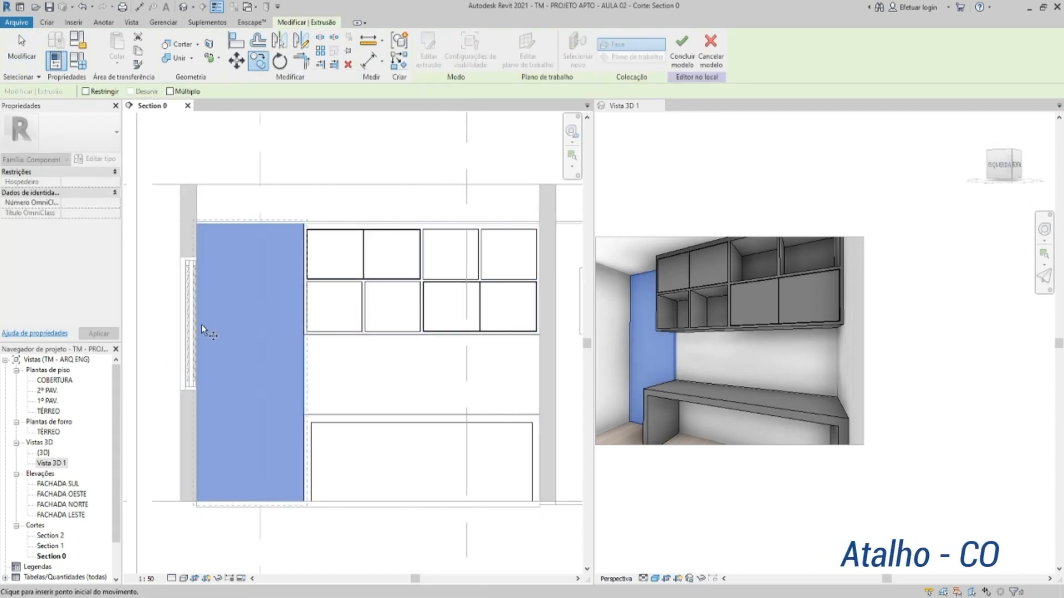
{"action": "left_click", "coordinate": [199, 408]}
{"action": "left_click", "coordinate": [304, 404]}
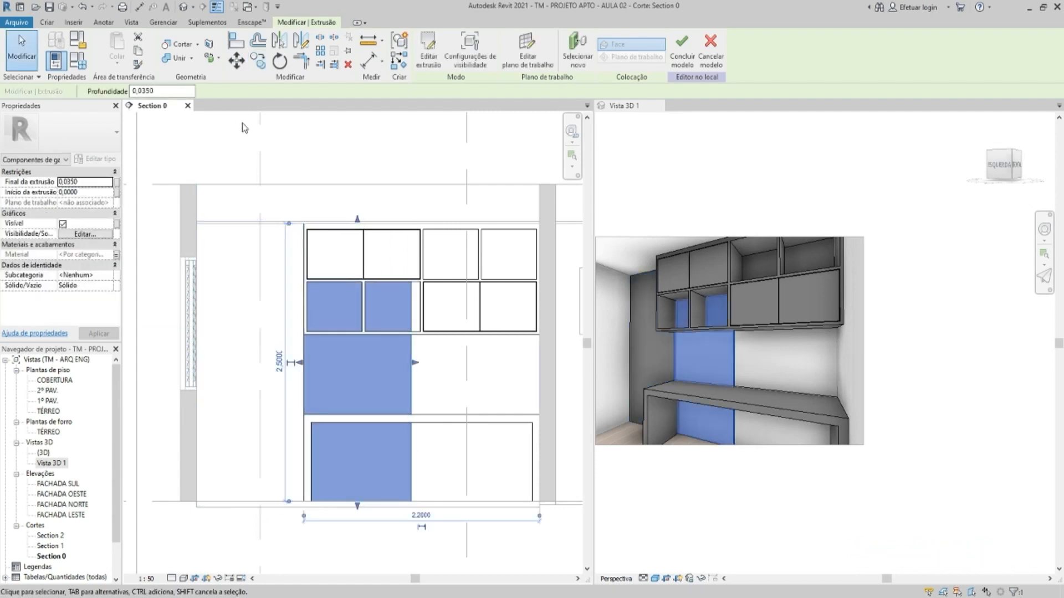
Move the copied panel 0,001 horizontally away from the original to leave a thin joint between them
{"action": "key", "text": "m"}
{"action": "key", "text": "v"}
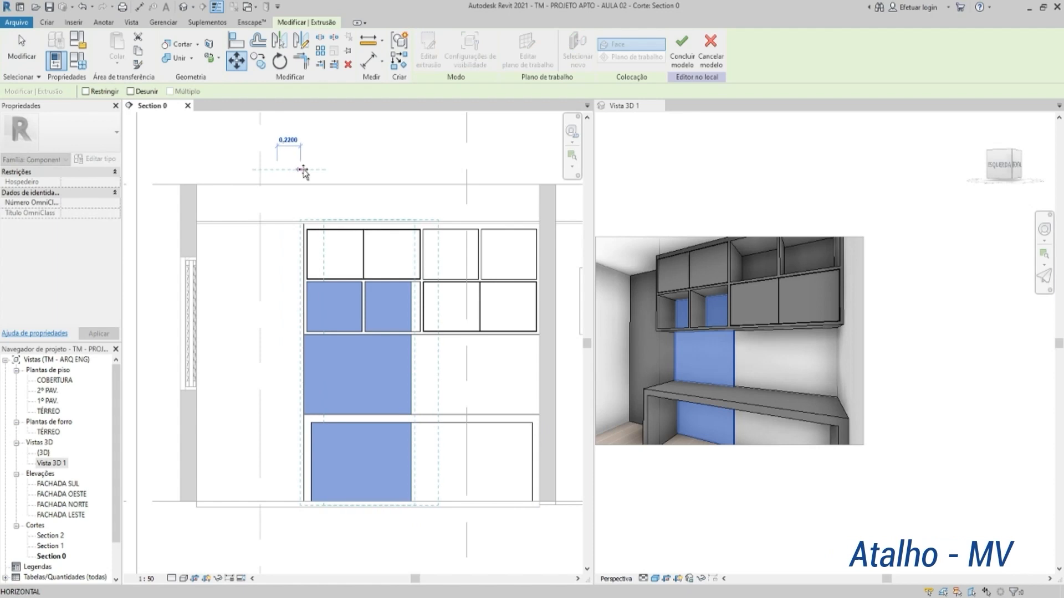
{"action": "type", "text": "0,001"}
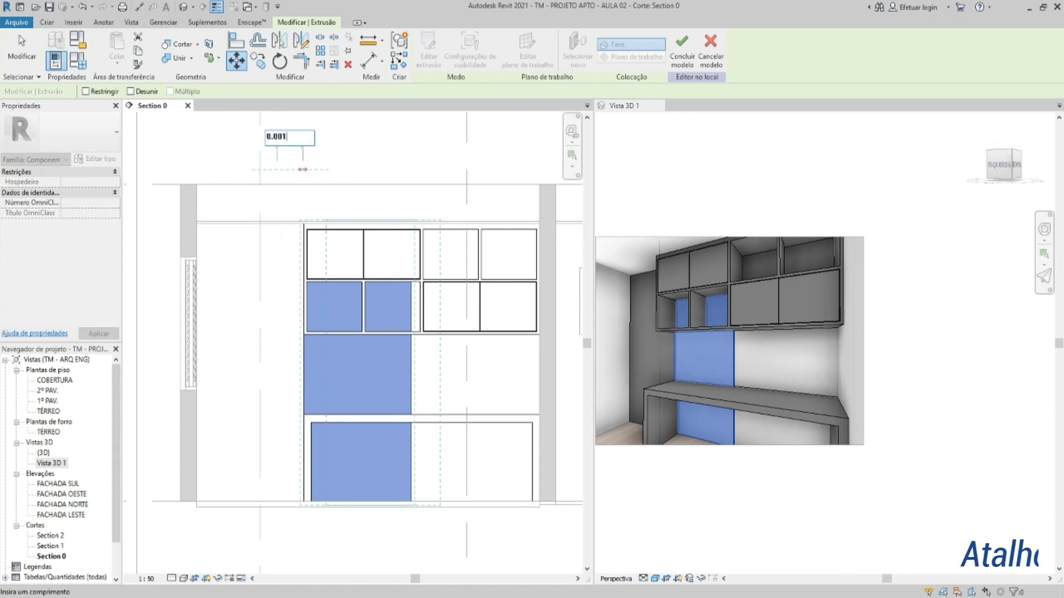
{"action": "key", "text": "Return"}
{"action": "scroll", "coordinate": [330, 361], "scroll_direction": "up", "scroll_amount": 5}
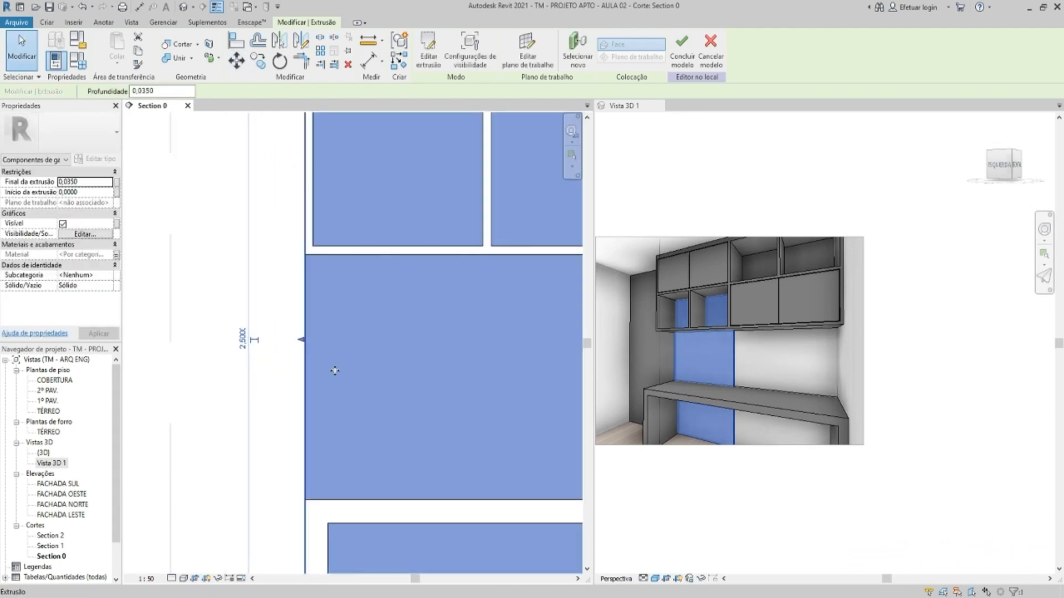
{"action": "key", "text": "Escape"}
{"action": "scroll", "coordinate": [286, 205], "scroll_direction": "down", "scroll_amount": 6}
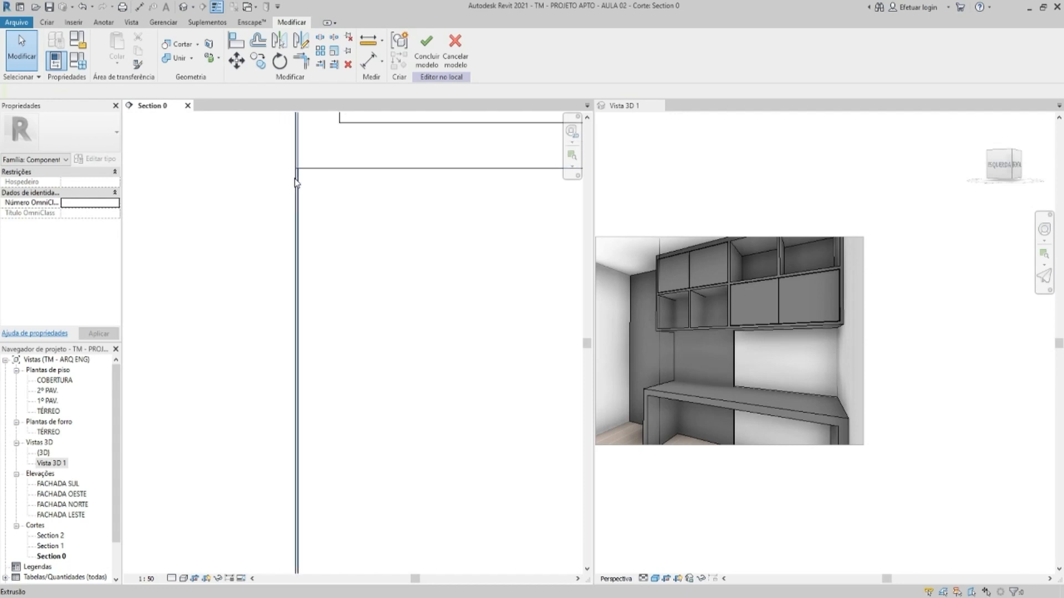
{"action": "scroll", "coordinate": [308, 244], "scroll_direction": "up", "scroll_amount": 2}
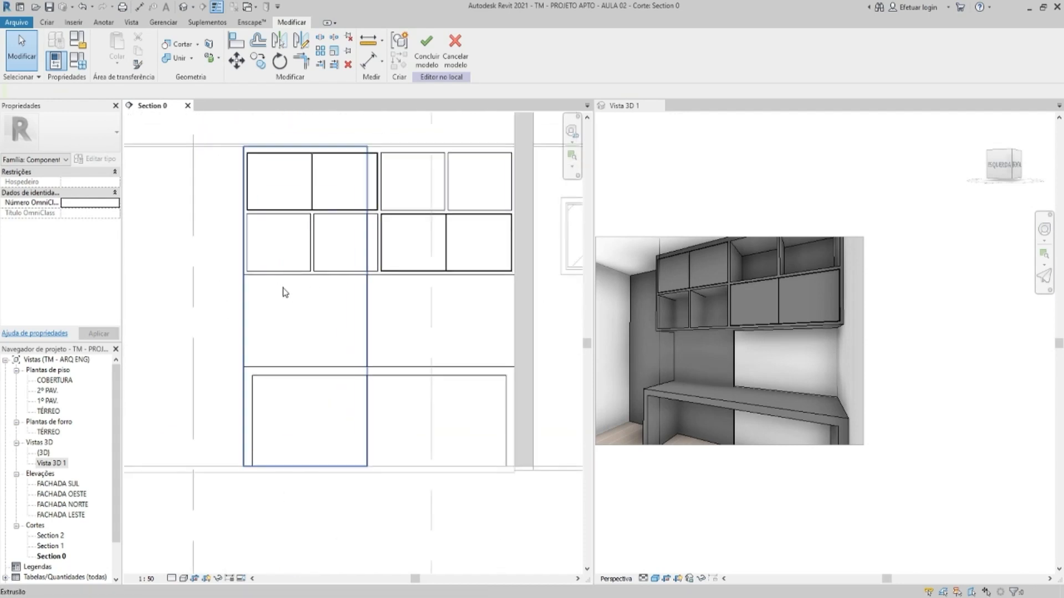
{"action": "middle_click_drag", "start_coordinate": [294, 214], "coordinate": [330, 271]}
{"action": "middle_click_drag", "start_coordinate": [354, 323], "coordinate": [326, 312]}
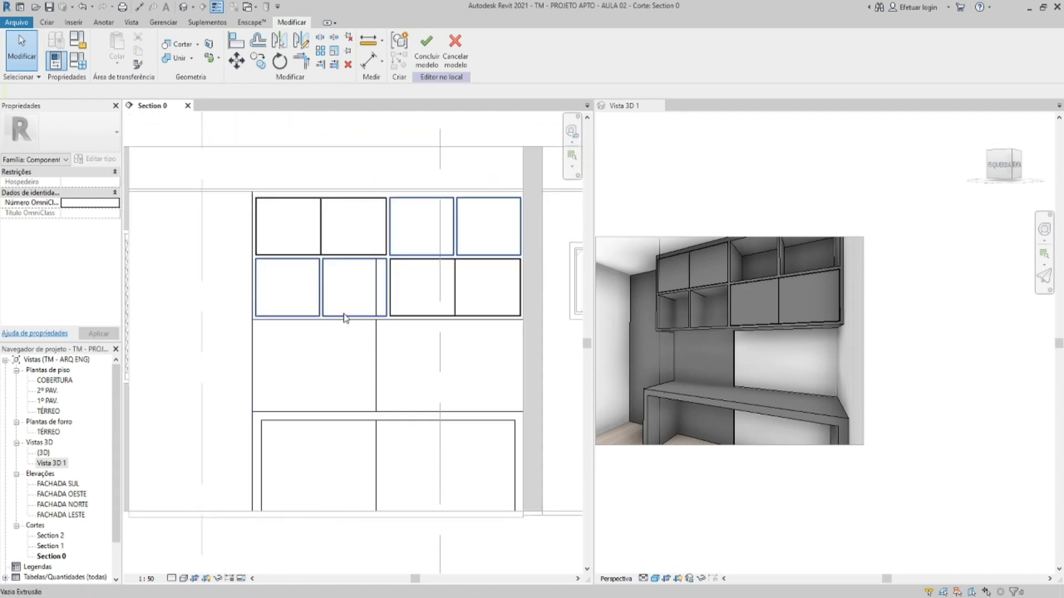
{"action": "middle_click_drag", "start_coordinate": [281, 356], "coordinate": [265, 355]}
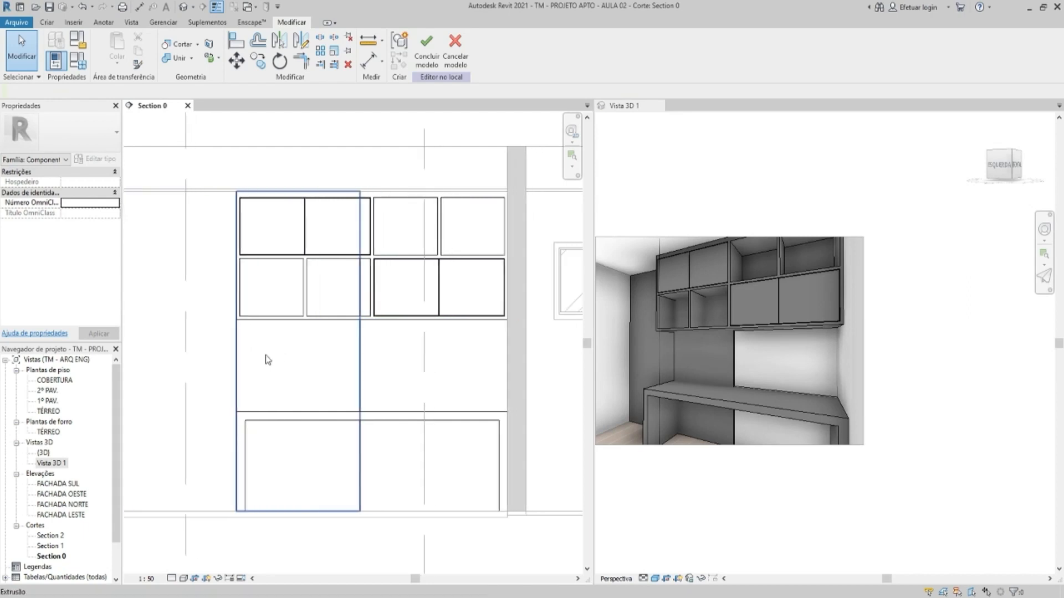
Resize the wall panel behind the cabinets to fill the space between the cabinet underside and the desk top, spanning the desk's full width
{"action": "left_click", "coordinate": [309, 347]}
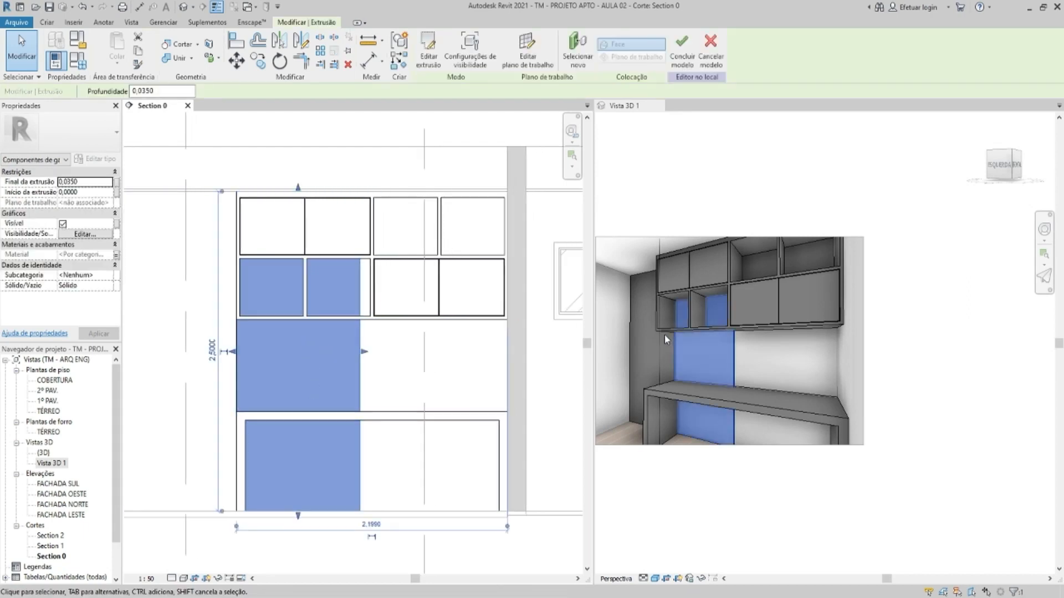
{"action": "left_click_drag", "start_coordinate": [298, 516], "coordinate": [338, 381]}
{"action": "scroll", "coordinate": [333, 417], "scroll_direction": "up", "scroll_amount": 5}
{"action": "scroll", "coordinate": [338, 383], "scroll_direction": "down", "scroll_amount": 8}
{"action": "scroll", "coordinate": [351, 270], "scroll_direction": "up", "scroll_amount": 3}
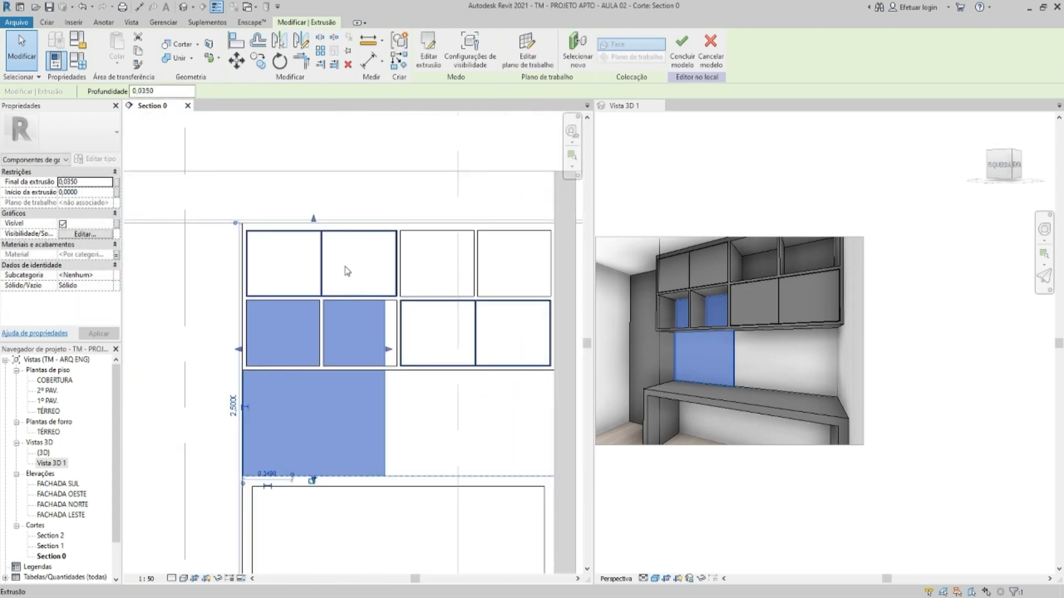
{"action": "left_click_drag", "start_coordinate": [306, 210], "coordinate": [433, 404]}
{"action": "scroll", "coordinate": [380, 414], "scroll_direction": "down", "scroll_amount": 2}
{"action": "scroll", "coordinate": [424, 372], "scroll_direction": "down", "scroll_amount": 2}
{"action": "key", "text": "Escape"}
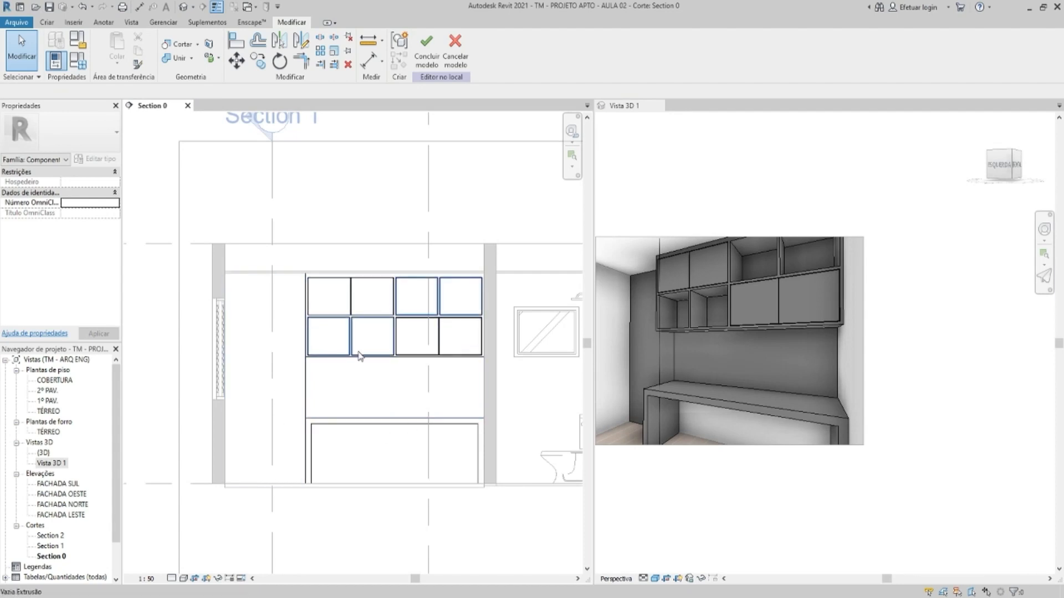
{"action": "left_click", "coordinate": [295, 371]}
{"action": "scroll", "coordinate": [265, 277], "scroll_direction": "up", "scroll_amount": 4}
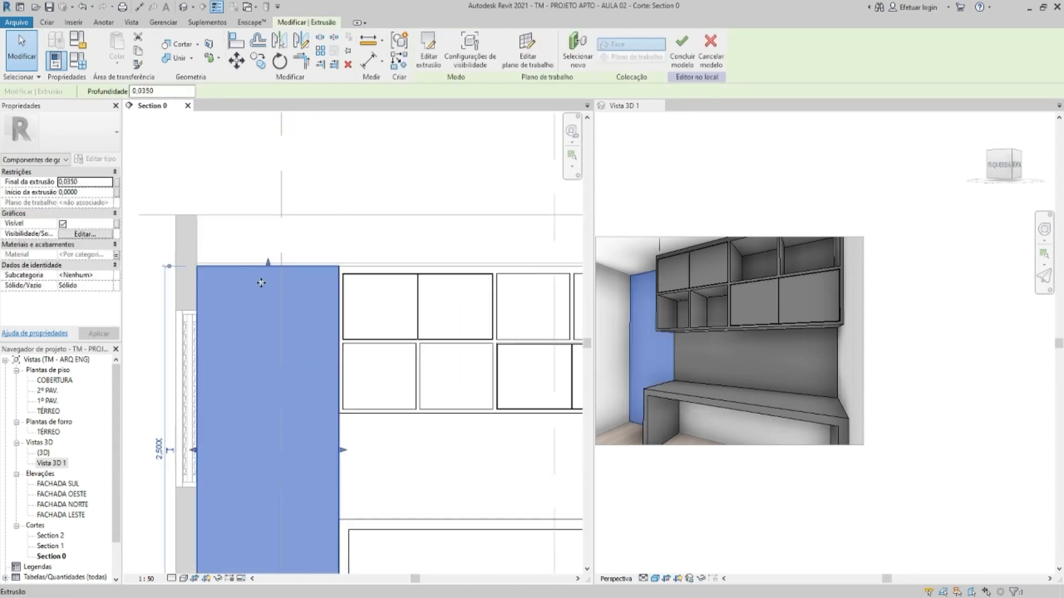
{"action": "scroll", "coordinate": [270, 263], "scroll_direction": "down", "scroll_amount": 2}
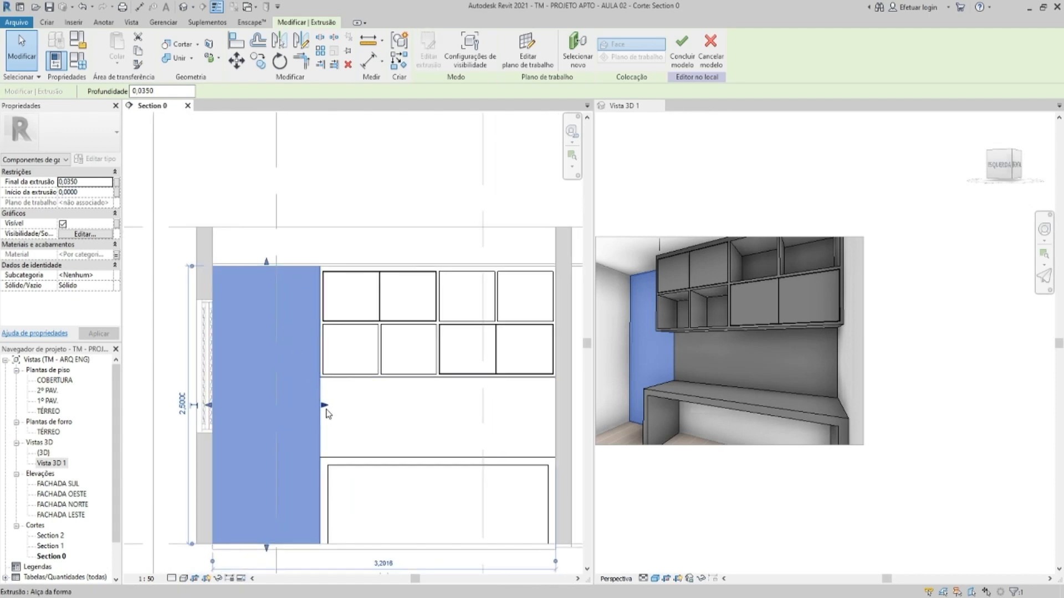
{"action": "scroll", "coordinate": [328, 410], "scroll_direction": "down", "scroll_amount": 2}
{"action": "key", "text": "Escape"}
{"action": "middle_click_drag", "start_coordinate": [357, 357], "coordinate": [353, 360]}
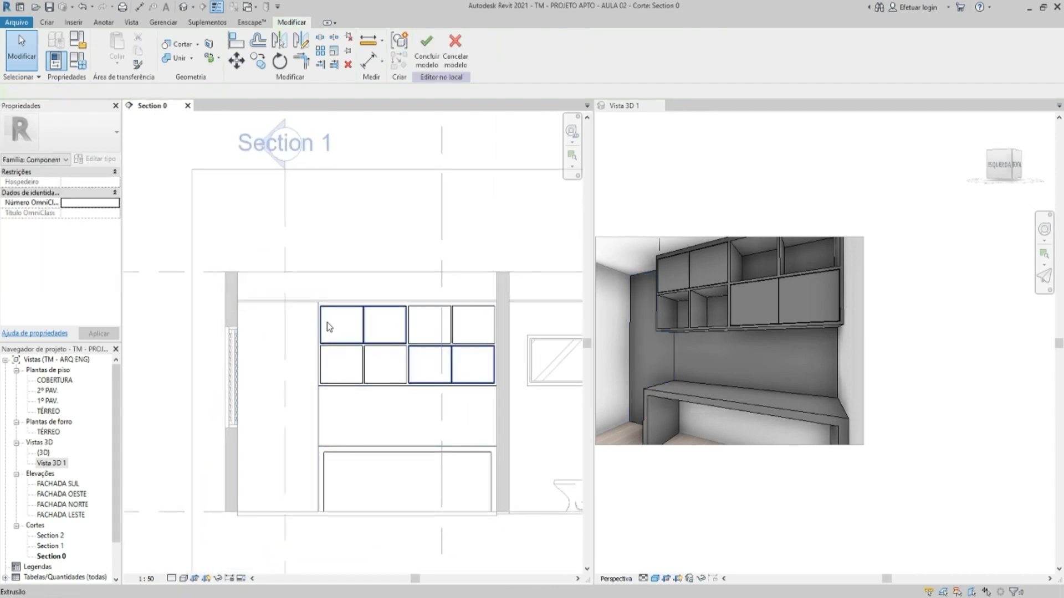
Try stretching the wall cabinet's carcass across the adjoining wall panel until it meets the wall with the window
{"action": "scroll", "coordinate": [366, 371], "scroll_direction": "up", "scroll_amount": 2}
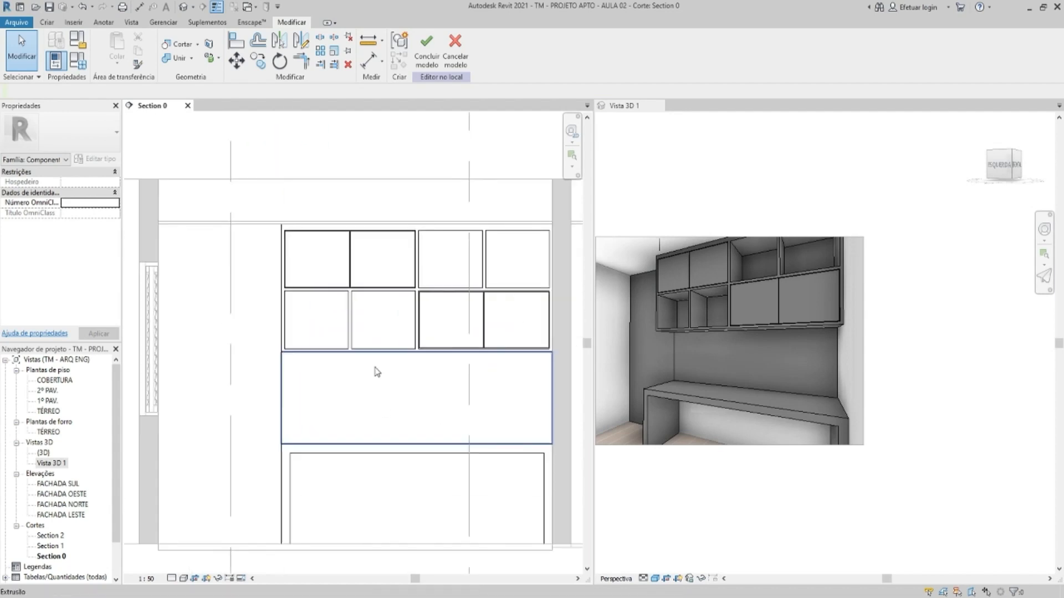
{"action": "left_click", "coordinate": [378, 359]}
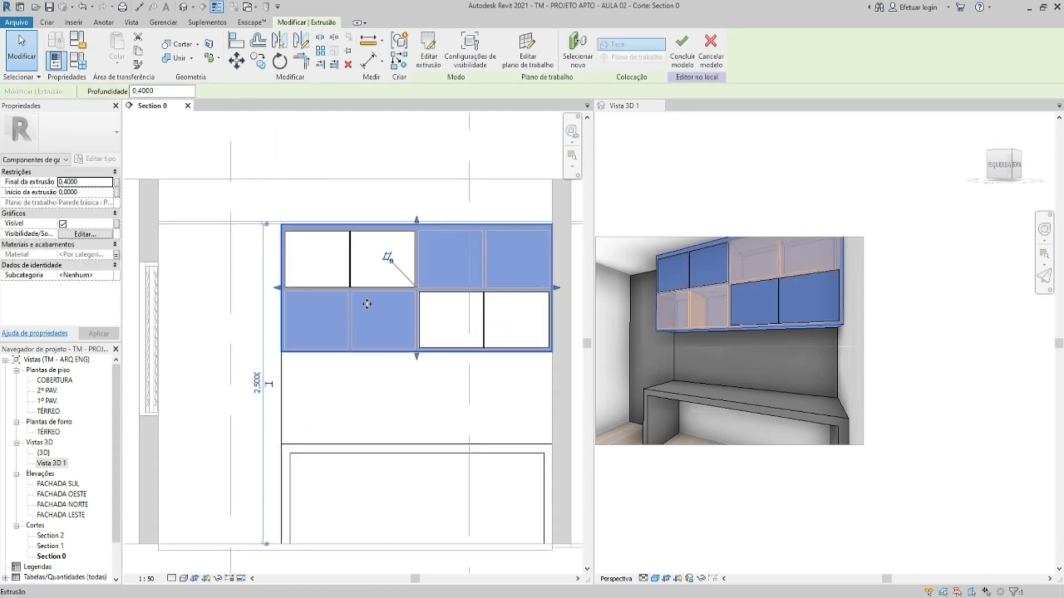
{"action": "left_click_drag", "start_coordinate": [282, 283], "coordinate": [159, 283]}
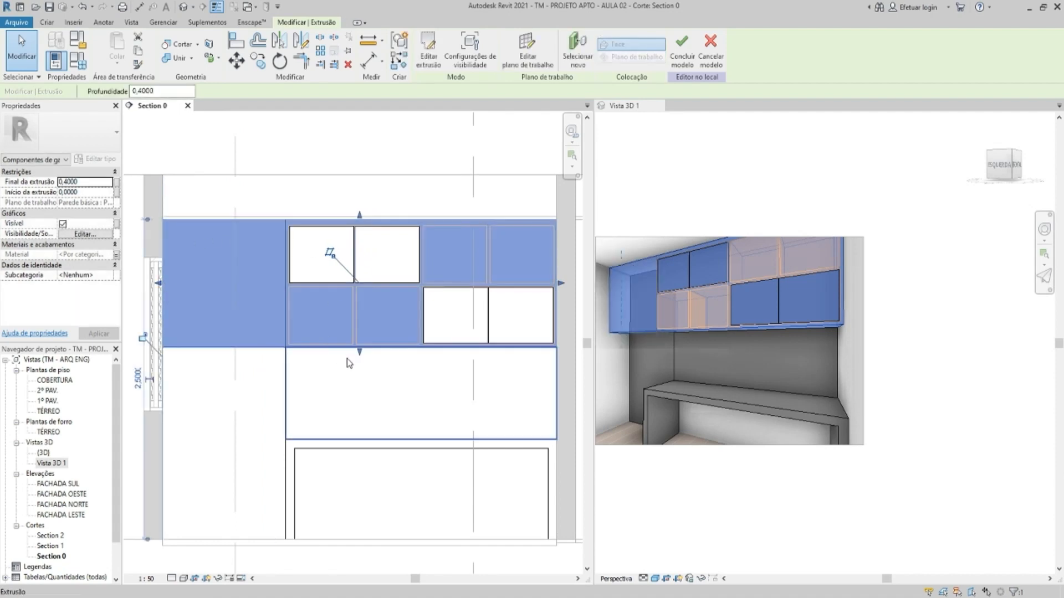
{"action": "key", "text": "Escape"}
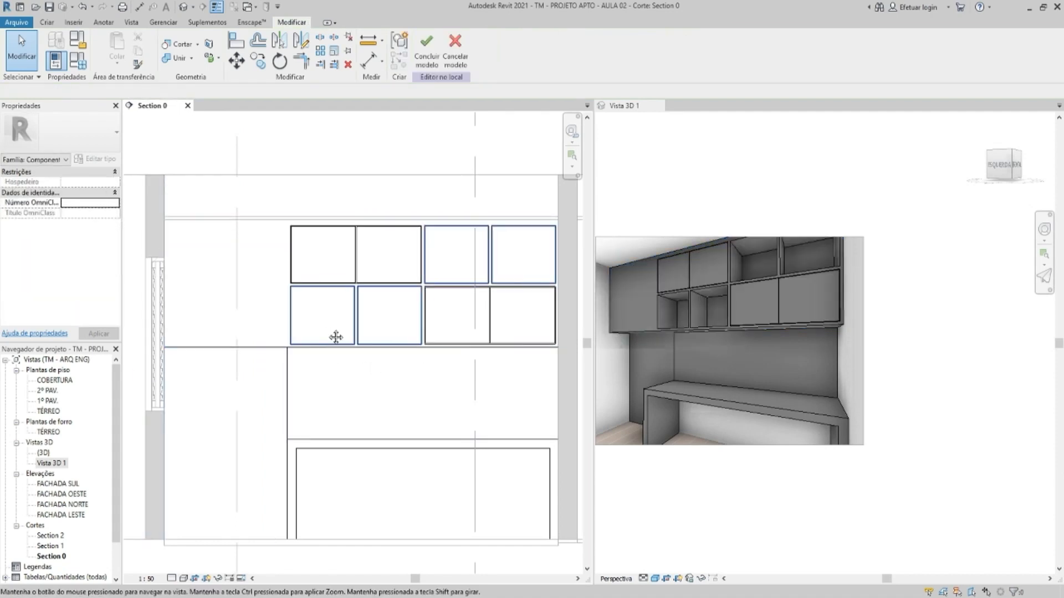
Try lowering the widened cabinet's underside below its second row, and try raising it to the divider between the two rows
{"action": "left_click", "coordinate": [244, 292]}
{"action": "left_click_drag", "start_coordinate": [361, 352], "coordinate": [362, 377]}
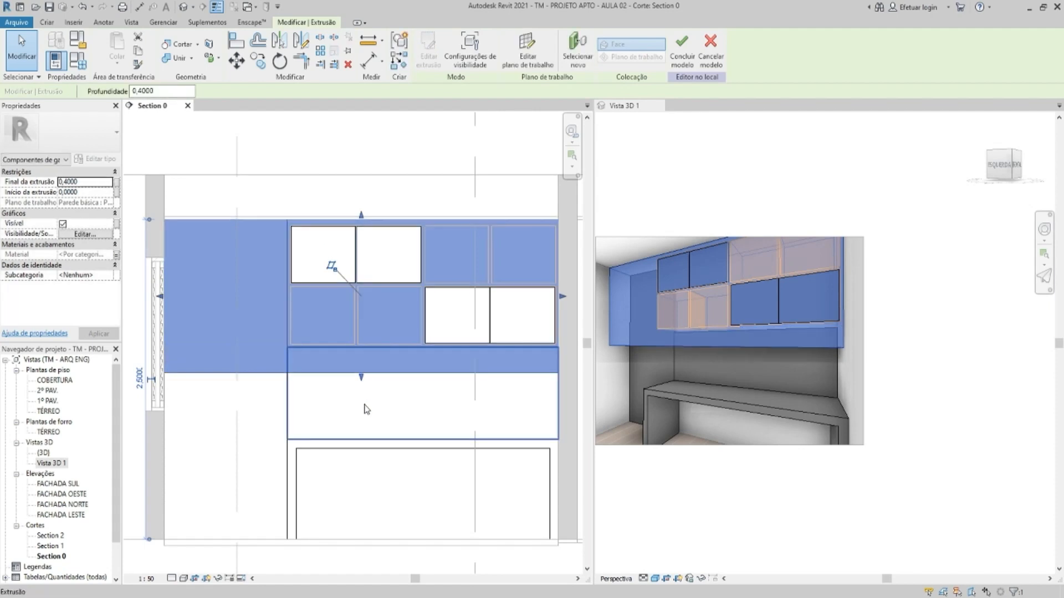
{"action": "key", "text": "Escape"}
{"action": "left_click", "coordinate": [242, 336]}
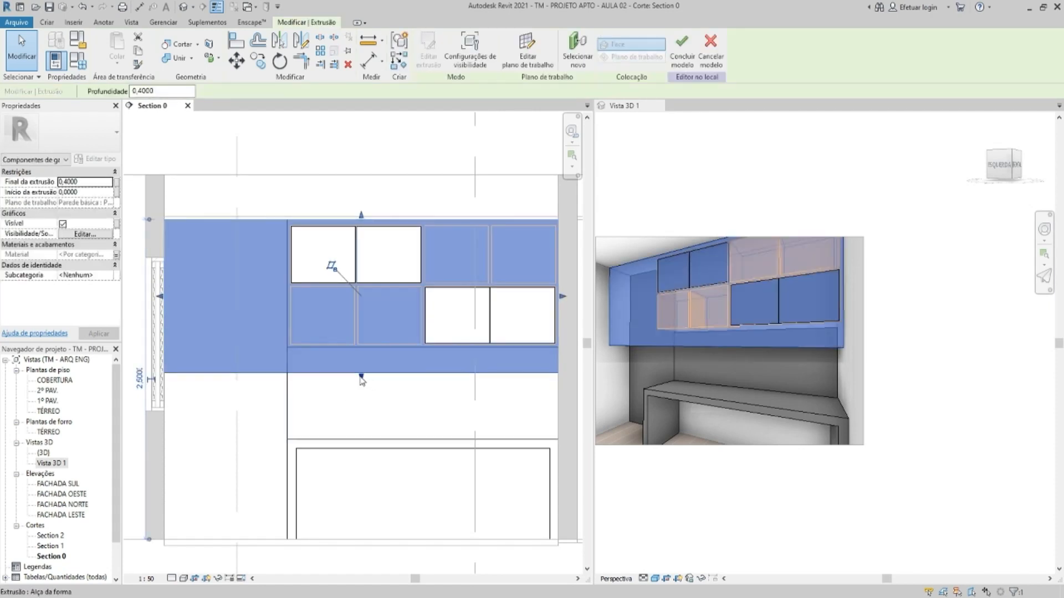
{"action": "left_click_drag", "start_coordinate": [381, 288], "coordinate": [381, 288]}
{"action": "key", "text": "Escape"}
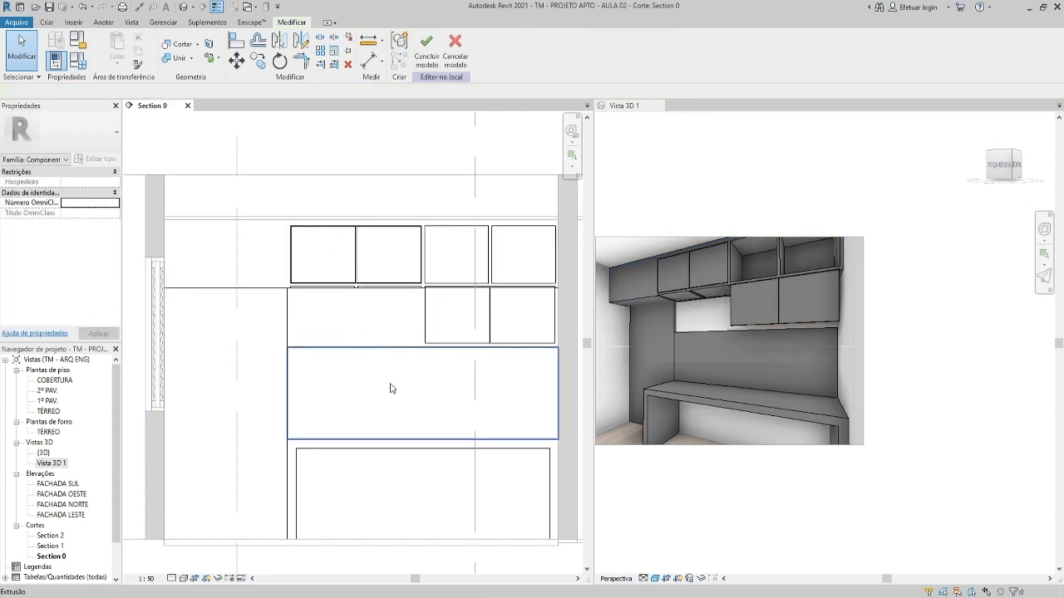
Undo the three stretches made to the wall cabinet's width and height
{"action": "left_click", "coordinate": [700, 293]}
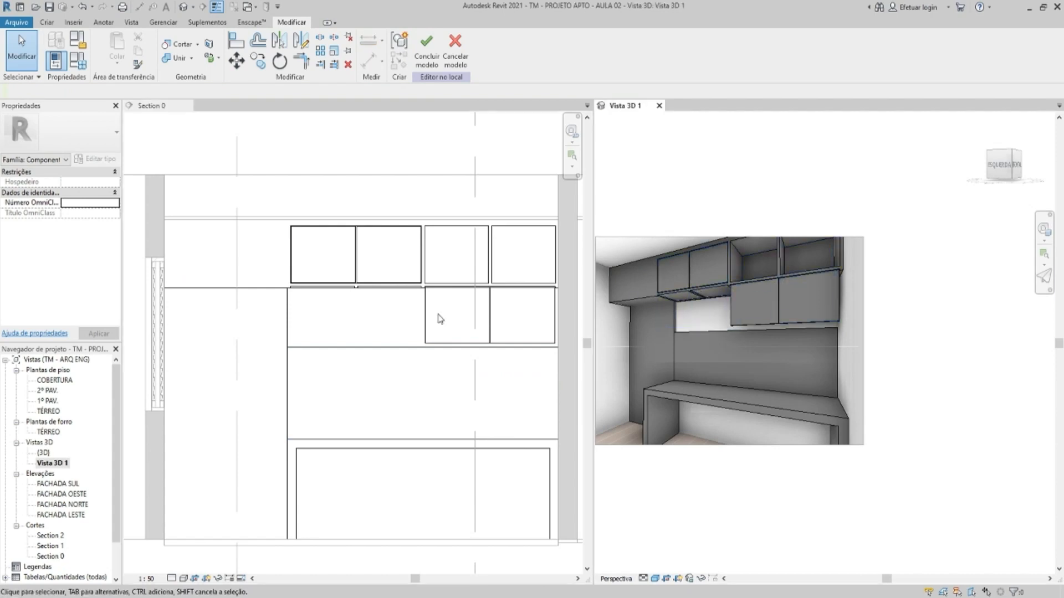
{"action": "left_click", "coordinate": [390, 338]}
{"action": "left_click", "coordinate": [672, 364]}
{"action": "left_click", "coordinate": [640, 354]}
{"action": "left_click", "coordinate": [346, 343]}
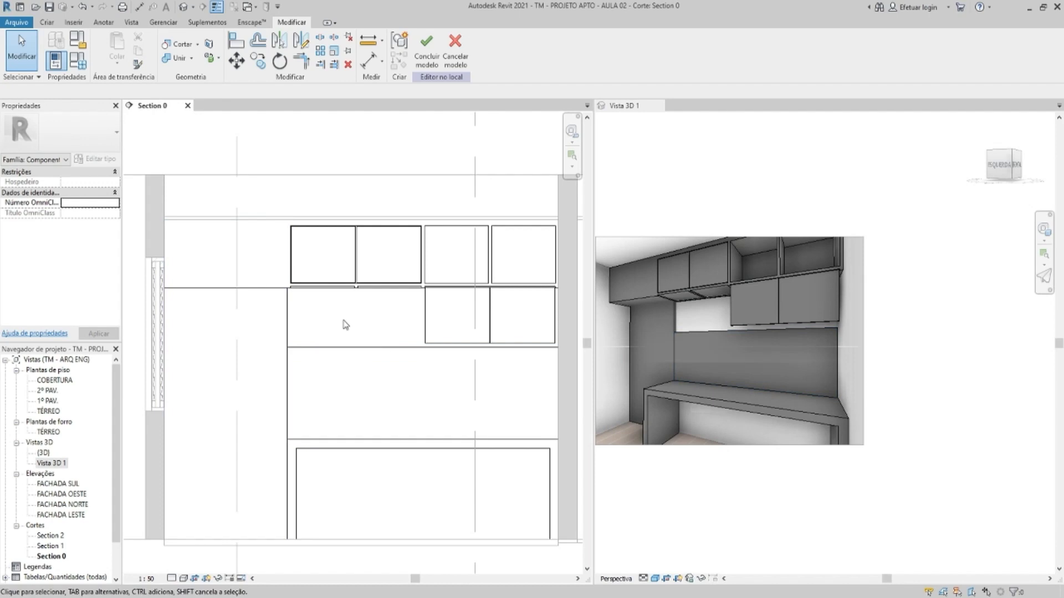
{"action": "key", "text": "ctrl+z"}
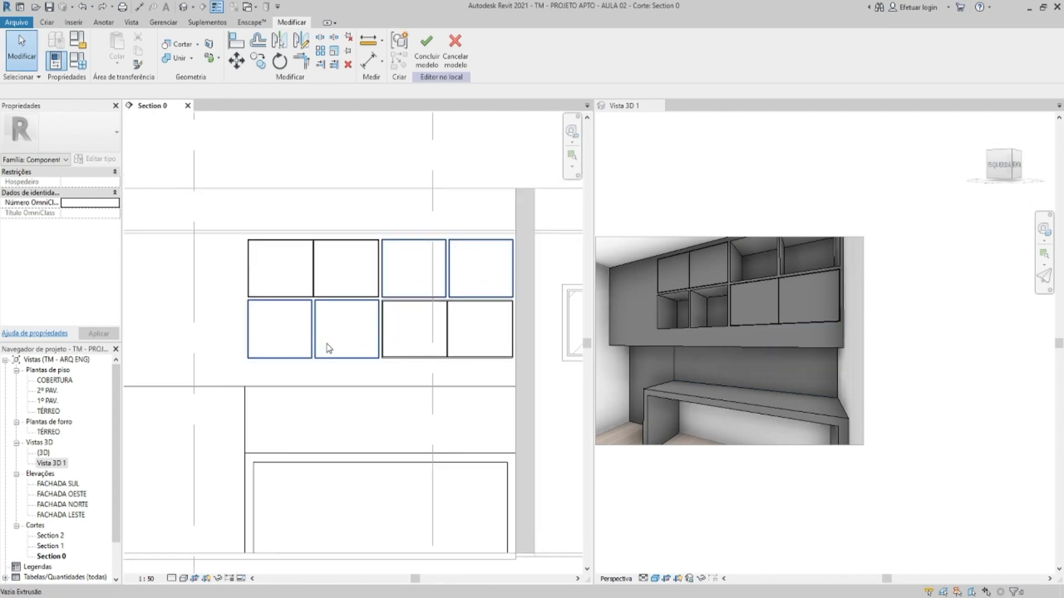
{"action": "key", "text": "ctrl+z"}
{"action": "key", "text": "ctrl+z"}
{"action": "middle_click_drag", "start_coordinate": [372, 327], "coordinate": [369, 325]}
{"action": "scroll", "coordinate": [427, 230], "scroll_direction": "up", "scroll_amount": 2}
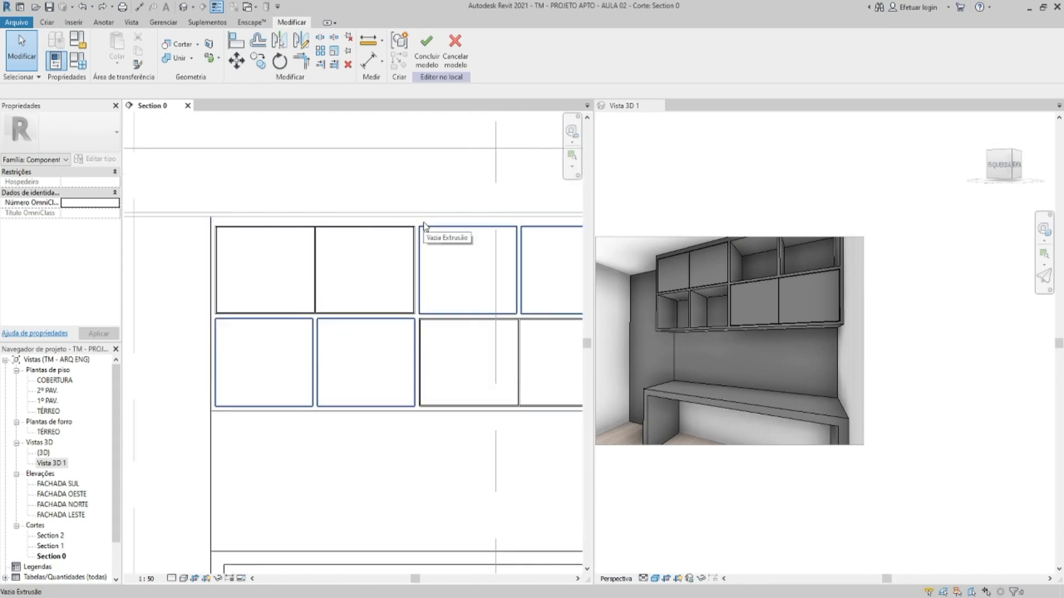
Extend the wall cabinet's carcass again over the tall side panel, up to the wall with the window
{"action": "left_click", "coordinate": [423, 226]}
{"action": "scroll", "coordinate": [422, 226], "scroll_direction": "down", "scroll_amount": 2}
{"action": "middle_click_drag", "start_coordinate": [323, 254], "coordinate": [347, 287]}
{"action": "left_click_drag", "start_coordinate": [348, 287], "coordinate": [234, 286]}
{"action": "left_click", "coordinate": [320, 265]}
{"action": "left_click", "coordinate": [694, 317]}
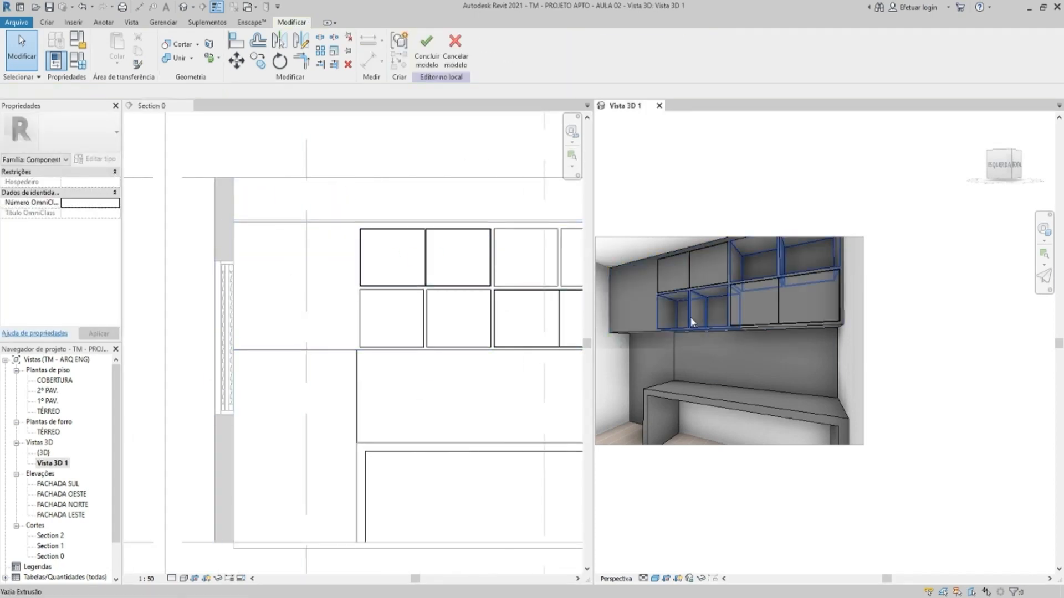
Extend the desk to the wall with the window and move that leg's inner edge over to make the leg thin again
{"action": "left_click", "coordinate": [392, 368]}
{"action": "scroll", "coordinate": [287, 404], "scroll_direction": "down", "scroll_amount": 2}
{"action": "left_click", "coordinate": [299, 397]}
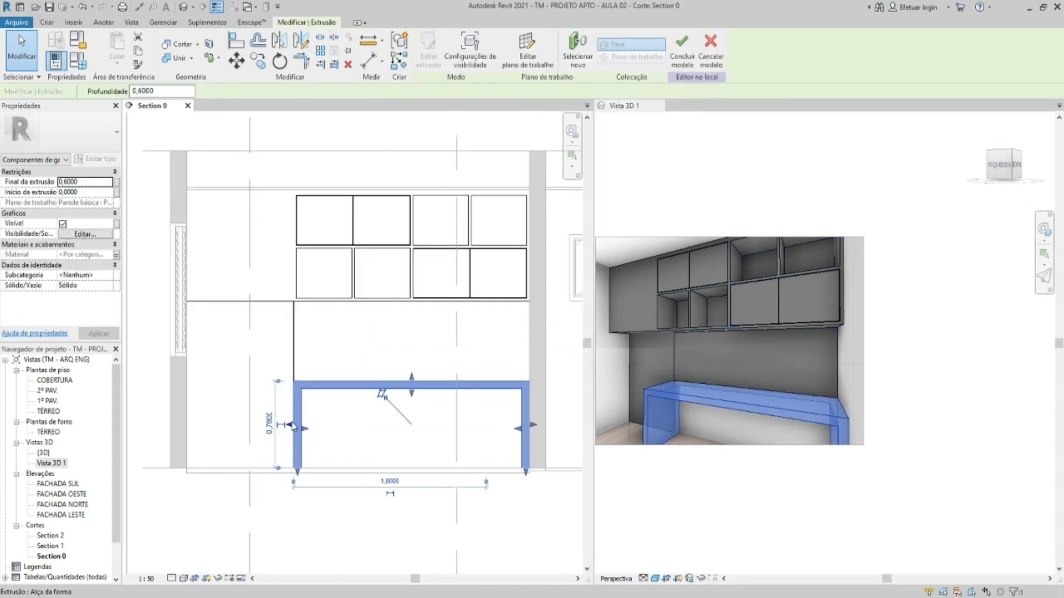
{"action": "left_click_drag", "start_coordinate": [292, 428], "coordinate": [187, 427]}
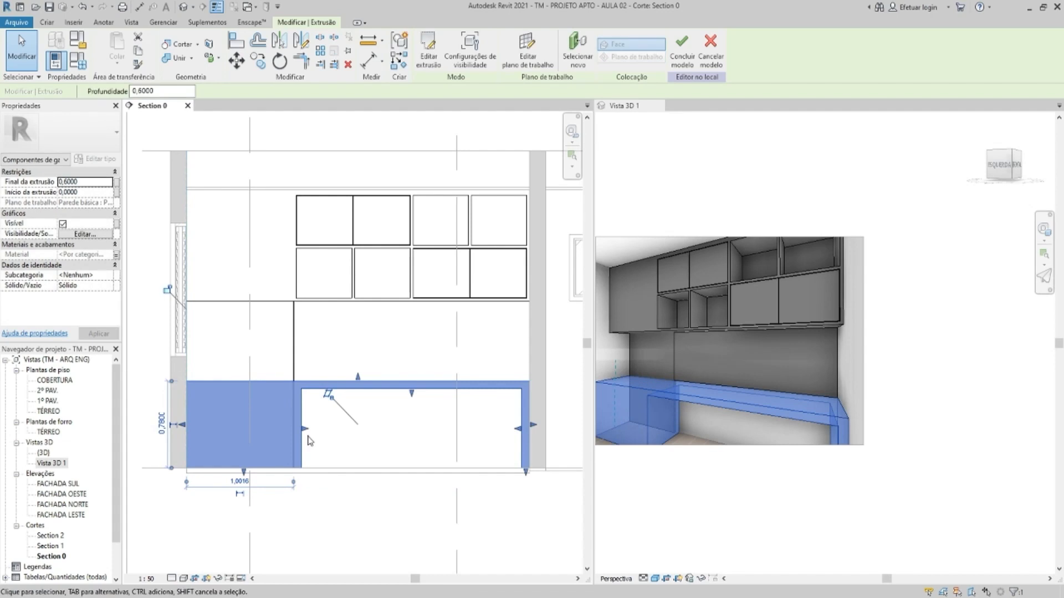
{"action": "left_click_drag", "start_coordinate": [304, 428], "coordinate": [199, 413]}
{"action": "scroll", "coordinate": [195, 455], "scroll_direction": "up", "scroll_amount": 2}
{"action": "scroll", "coordinate": [195, 454], "scroll_direction": "up", "scroll_amount": 1}
{"action": "key", "text": "Escape"}
{"action": "scroll", "coordinate": [220, 403], "scroll_direction": "down", "scroll_amount": 5}
{"action": "middle_click_drag", "start_coordinate": [221, 404], "coordinate": [211, 413]}
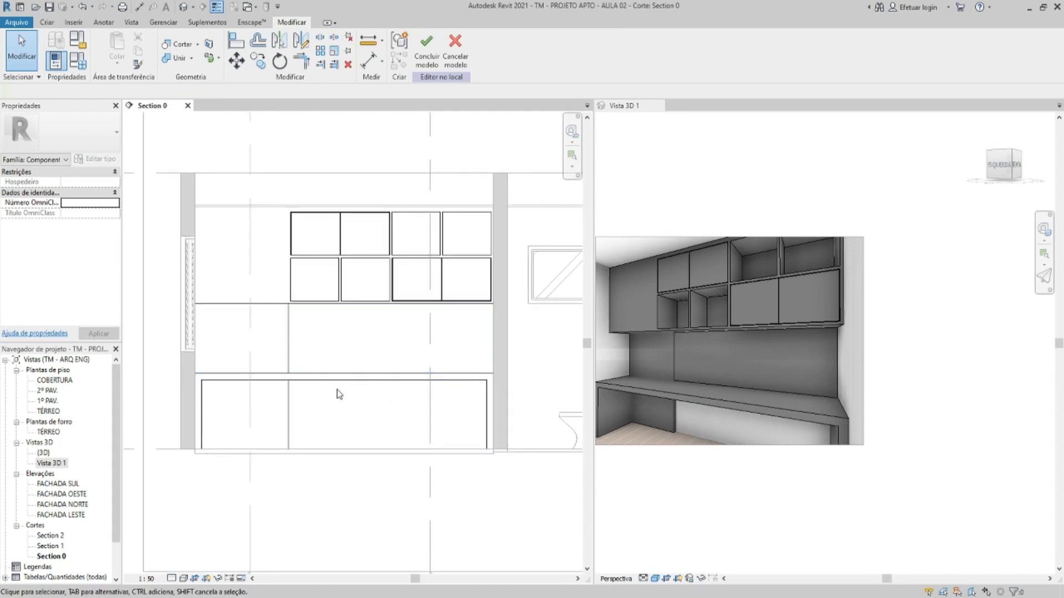
Shorten the desk to about half the wall's length, bringing both edges of the leg farthest from the window to the middle
{"action": "left_click", "coordinate": [408, 379]}
{"action": "left_click_drag", "start_coordinate": [341, 417], "coordinate": [341, 416]}
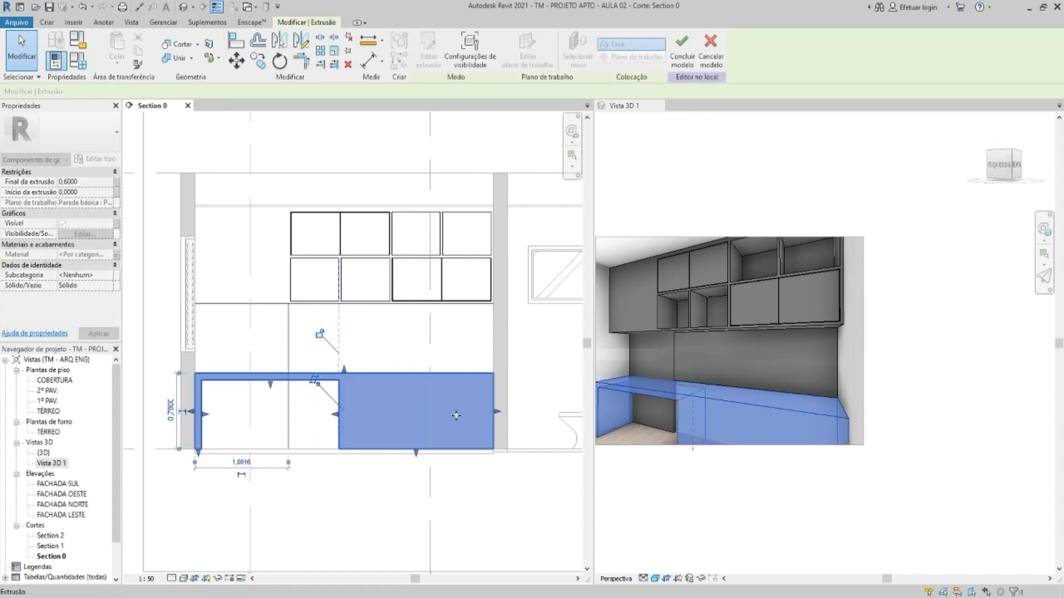
{"action": "left_click_drag", "start_coordinate": [497, 412], "coordinate": [346, 404]}
{"action": "left_click", "coordinate": [368, 382]}
{"action": "middle_click_drag", "start_coordinate": [359, 368], "coordinate": [360, 369]}
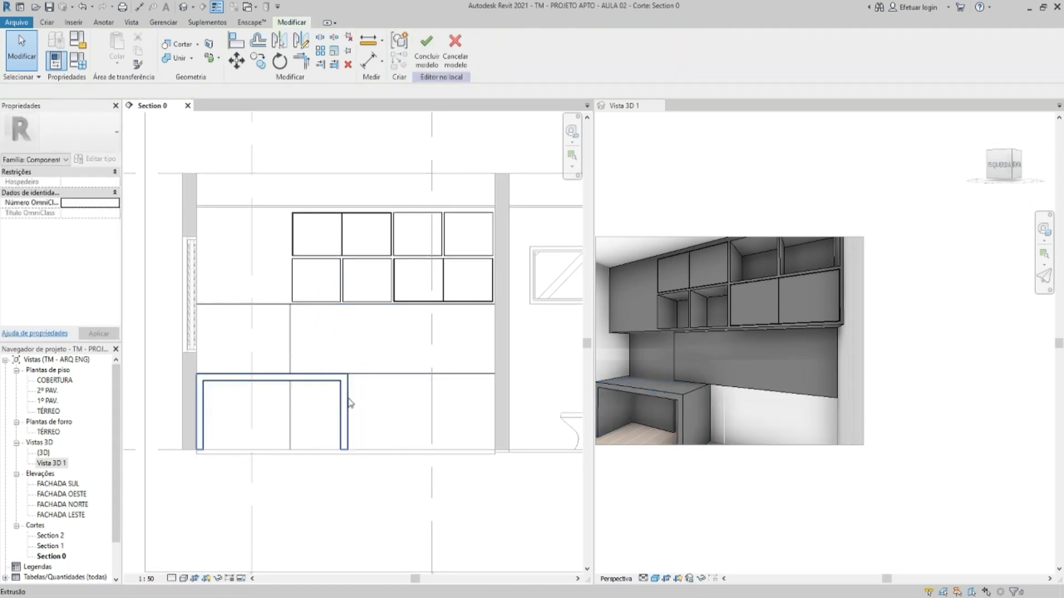
Copy the shortened desk alongside the original so the two desks sit side by side and fill the wall
{"action": "left_click", "coordinate": [347, 404]}
{"action": "left_click_drag", "start_coordinate": [335, 378], "coordinate": [483, 374]}
{"action": "left_click", "coordinate": [495, 375]}
{"action": "key", "text": "Escape"}
{"action": "key", "text": "Escape"}
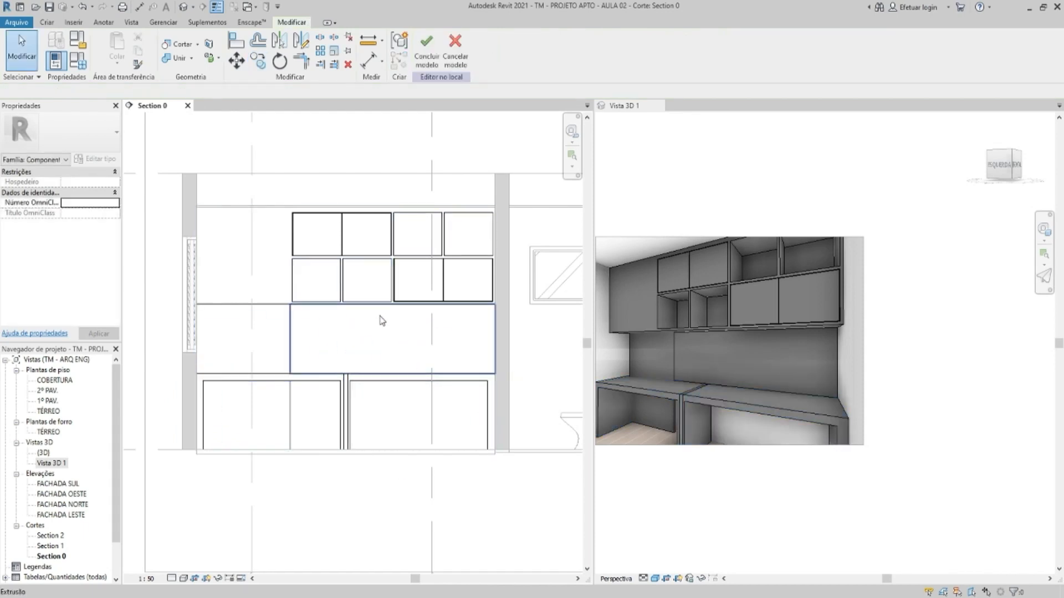
Adjust the perspective view of the furniture slightly with the full navigation wheel
{"action": "middle_click_drag", "start_coordinate": [355, 343], "coordinate": [336, 383]}
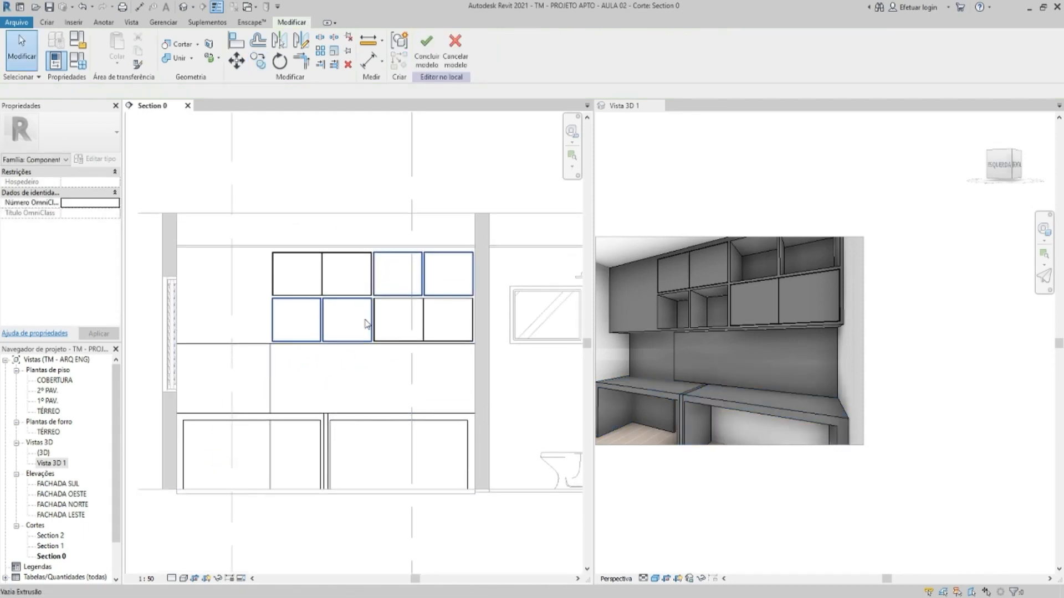
{"action": "scroll", "coordinate": [696, 346], "scroll_direction": "up", "scroll_amount": 4}
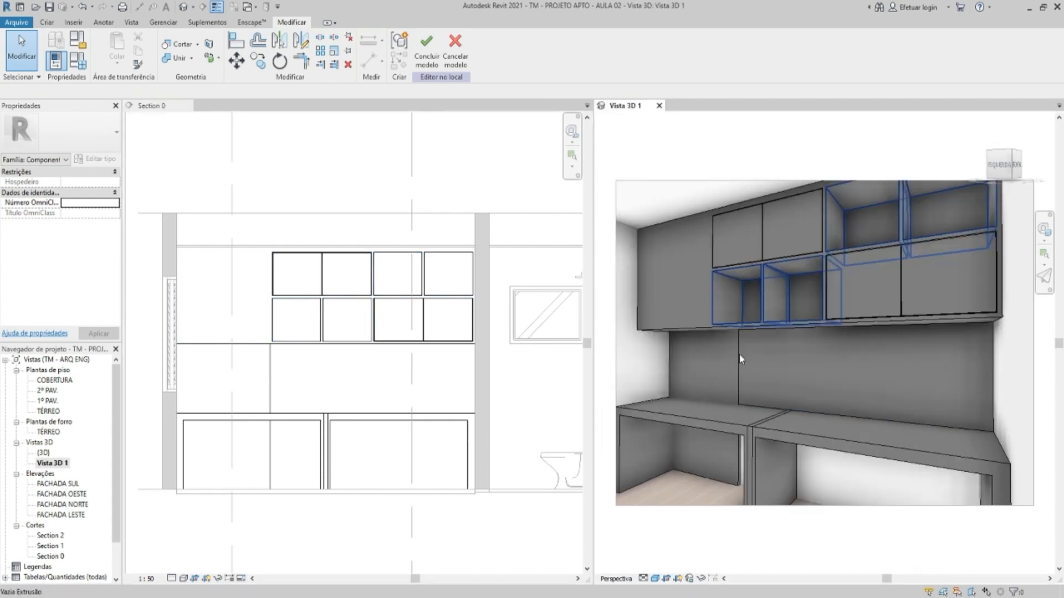
{"action": "key", "text": "F8"}
{"action": "right_click", "coordinate": [768, 304]}
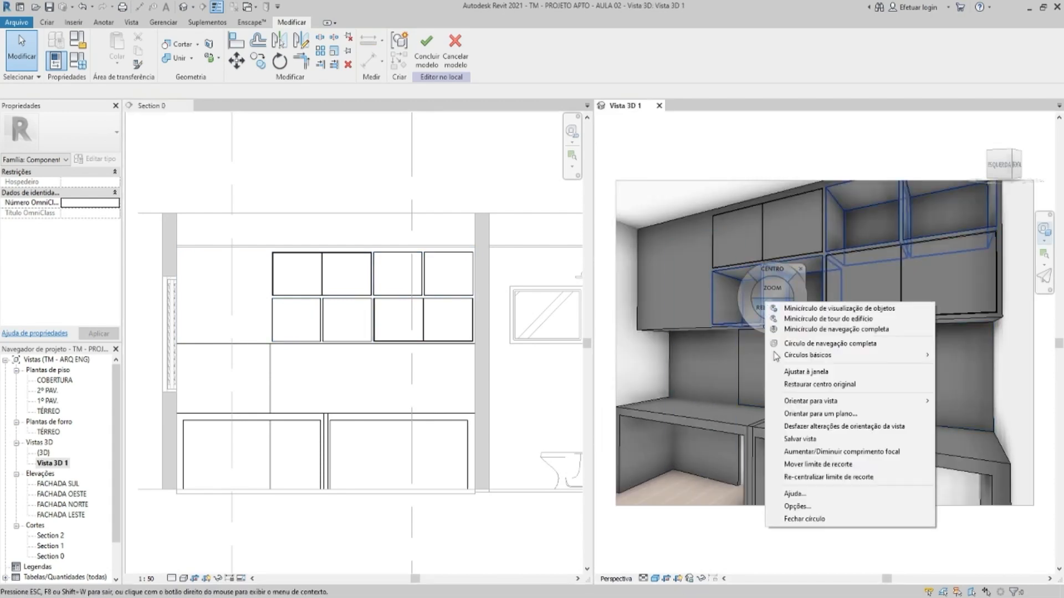
{"action": "left_click", "coordinate": [803, 342]}
{"action": "mouse_move", "coordinate": [737, 281]}
{"action": "left_mouse_down"}
{"action": "mouse_move", "coordinate": [740, 300]}
{"action": "mouse_move", "coordinate": [758, 293]}
{"action": "mouse_move", "coordinate": [759, 275]}
{"action": "mouse_move", "coordinate": [743, 285]}
{"action": "mouse_move", "coordinate": [728, 268]}
{"action": "left_mouse_up"}
{"action": "key", "text": "shift+w"}
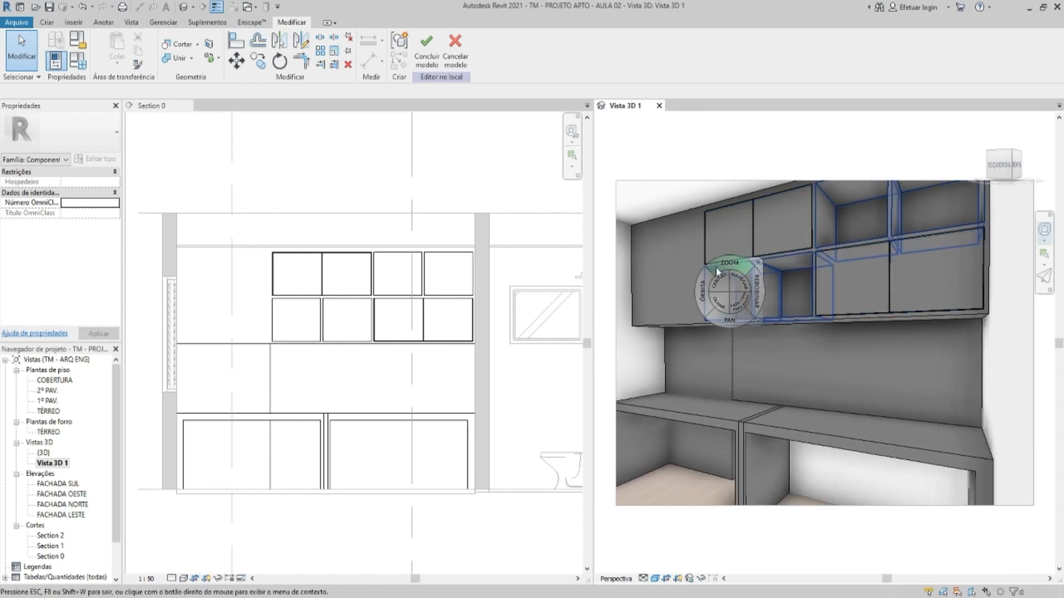
Try widening the perspective view's field of view by changing its focal length
{"action": "right_click", "coordinate": [712, 273]}
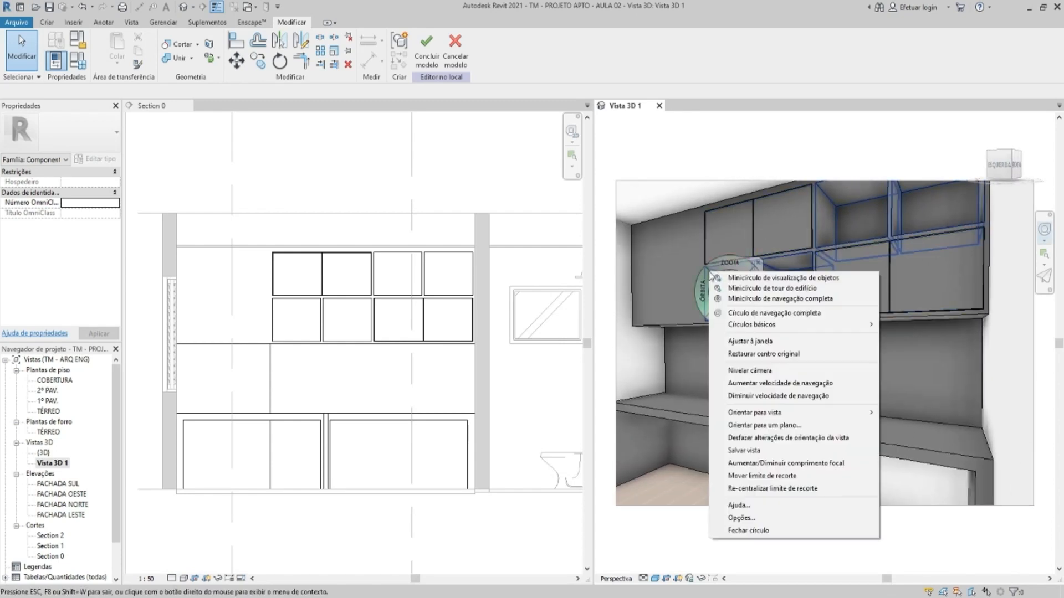
{"action": "left_click", "coordinate": [784, 313]}
{"action": "right_click", "coordinate": [721, 257]}
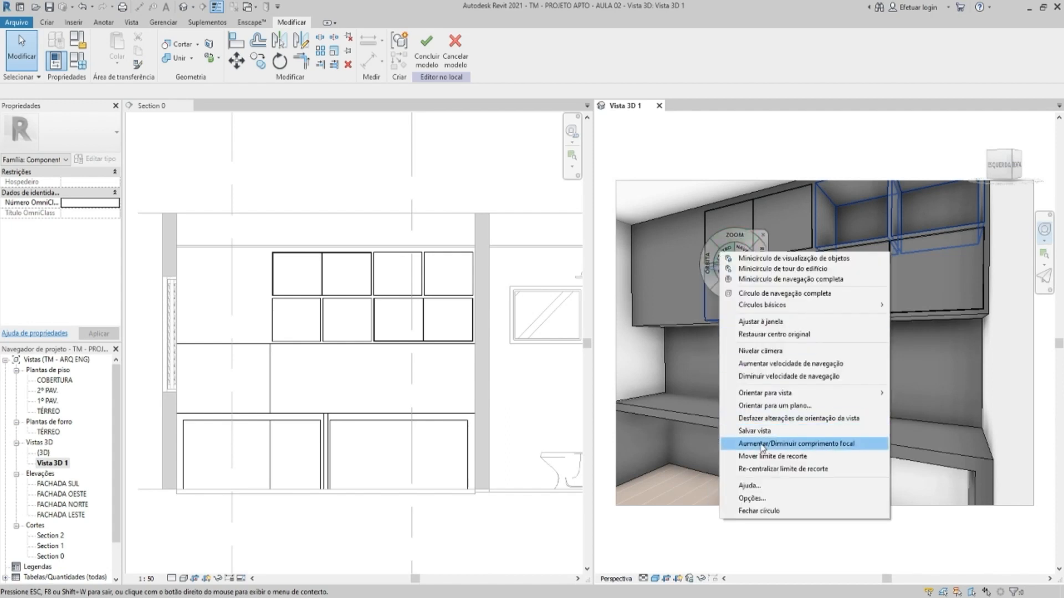
{"action": "left_click", "coordinate": [776, 448]}
{"action": "mouse_move", "coordinate": [762, 331]}
{"action": "left_mouse_down"}
{"action": "mouse_move", "coordinate": [761, 364]}
{"action": "mouse_move", "coordinate": [740, 331]}
{"action": "mouse_move", "coordinate": [749, 342]}
{"action": "mouse_move", "coordinate": [758, 321]}
{"action": "mouse_move", "coordinate": [750, 341]}
{"action": "mouse_move", "coordinate": [748, 331]}
{"action": "left_mouse_up"}
{"action": "key", "text": "Escape"}
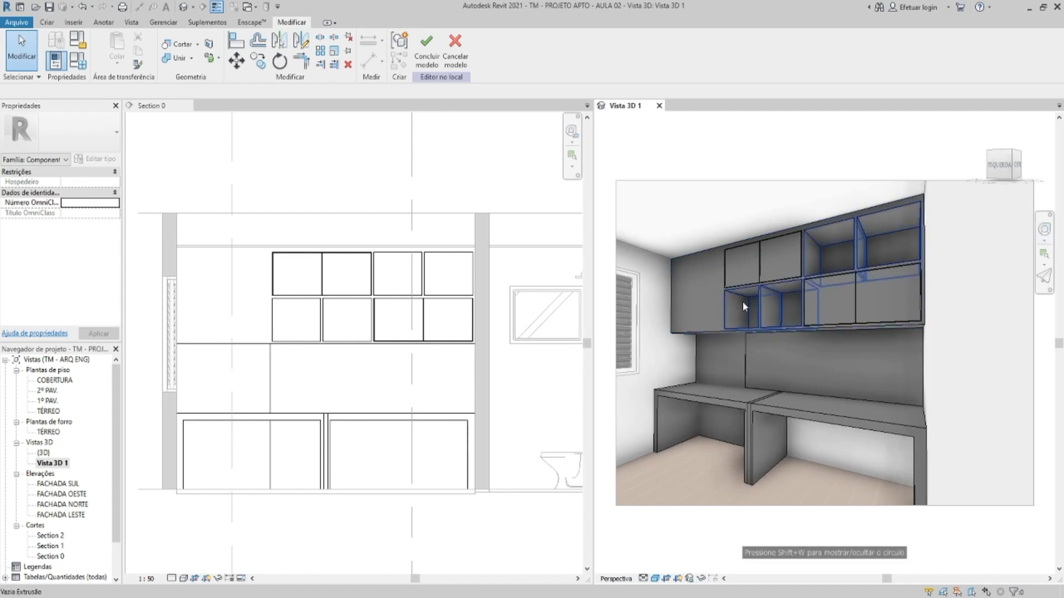
Undo the desk copy, the desk's length changes and the wall cabinet's extension toward the window wall
{"action": "left_click", "coordinate": [318, 351]}
{"action": "middle_click_drag", "start_coordinate": [318, 351], "coordinate": [335, 355]}
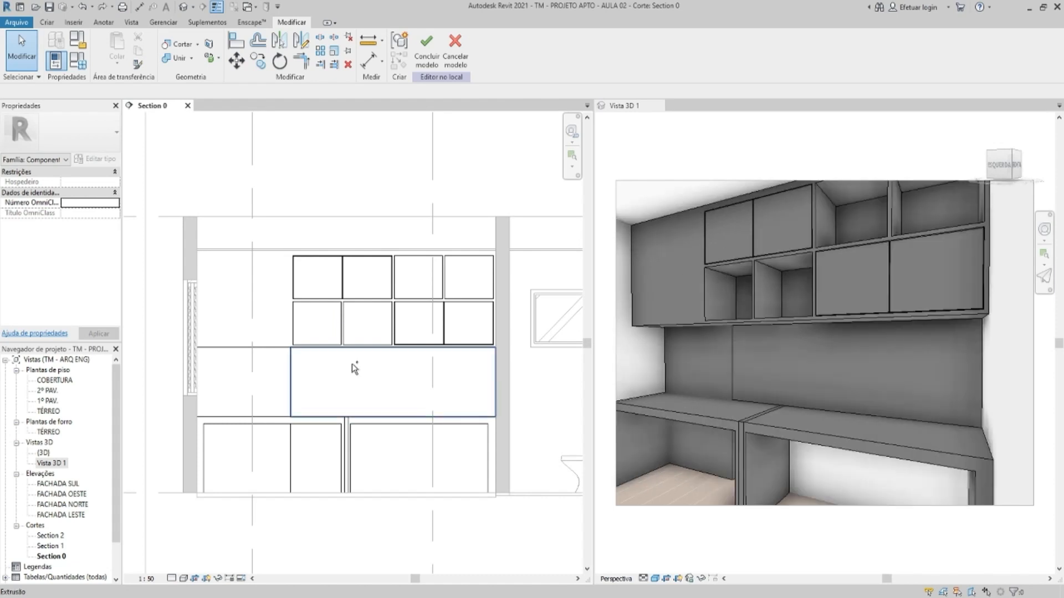
{"action": "scroll", "coordinate": [351, 363], "scroll_direction": "up", "scroll_amount": 5}
{"action": "scroll", "coordinate": [354, 367], "scroll_direction": "down", "scroll_amount": 4}
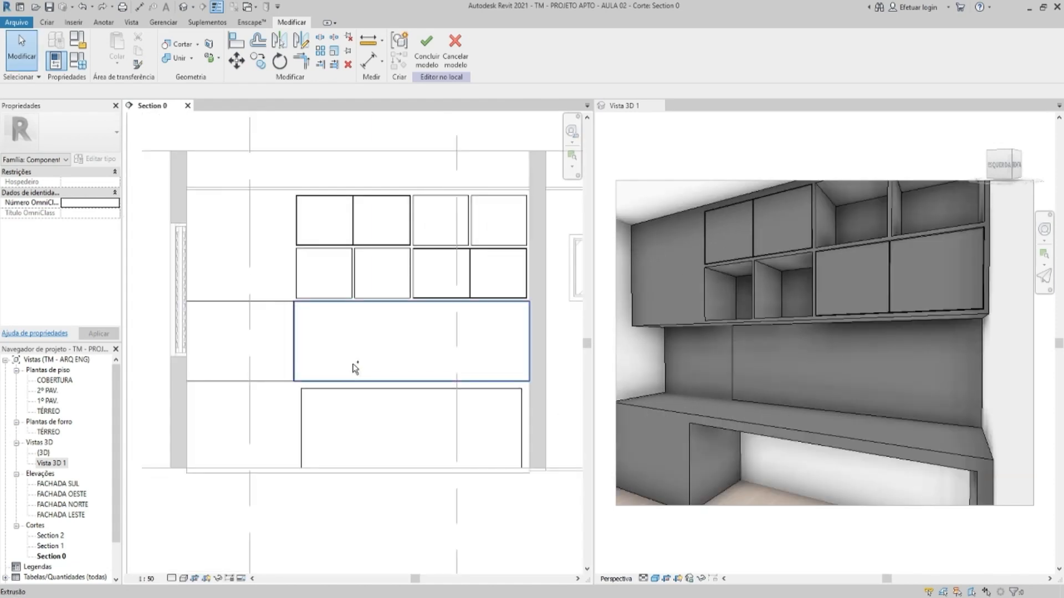
{"action": "scroll", "coordinate": [356, 367], "scroll_direction": "up", "scroll_amount": 3}
{"action": "scroll", "coordinate": [371, 367], "scroll_direction": "down", "scroll_amount": 3}
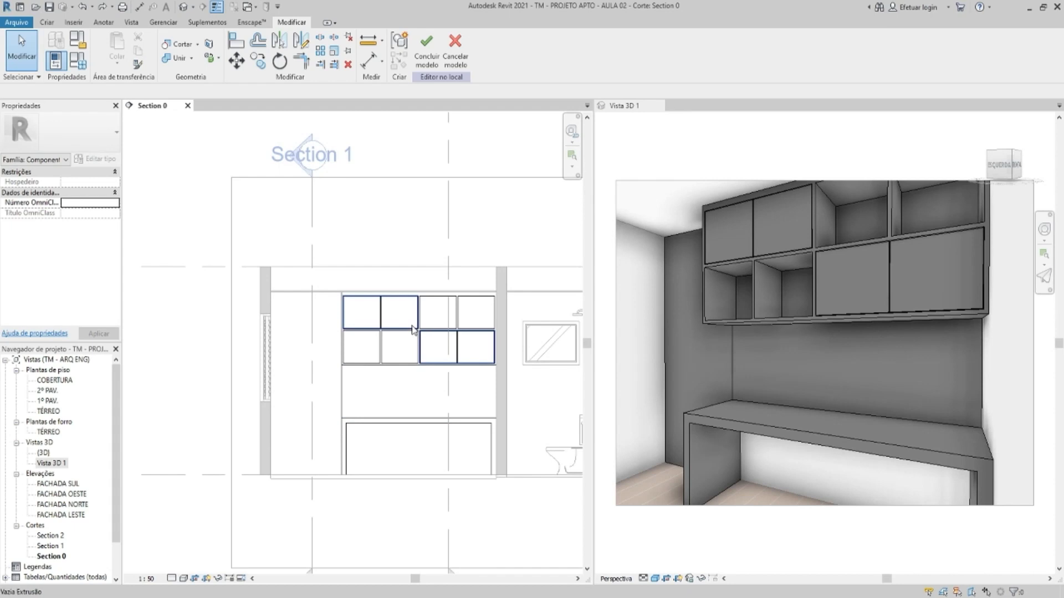
{"action": "middle_click_drag", "start_coordinate": [413, 326], "coordinate": [405, 330]}
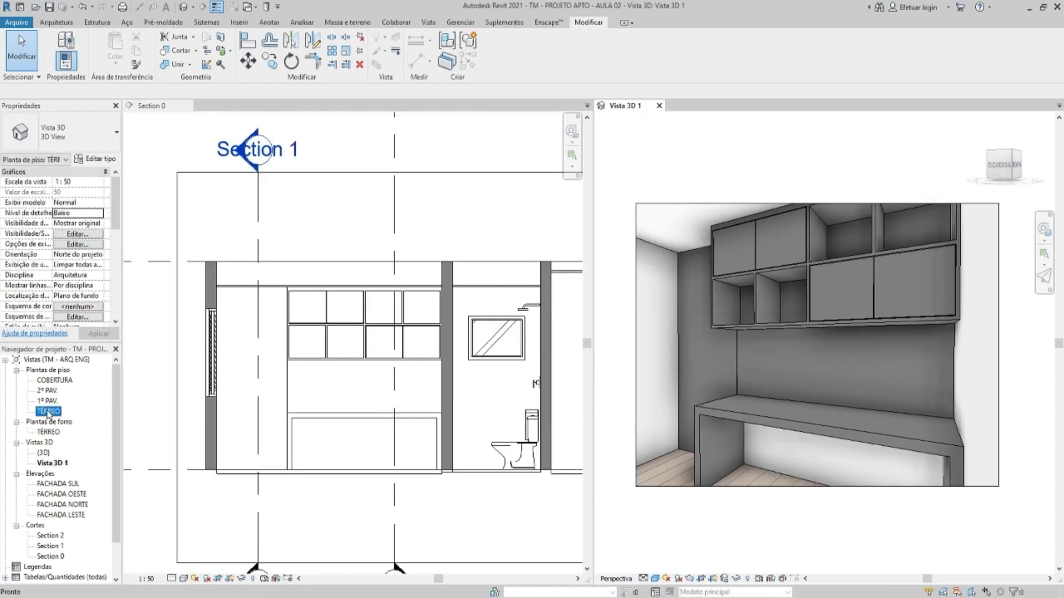
Examine how the in-place home office furniture selects as one object in the TÉRREO floor plan and in Section 0
{"action": "left_click", "coordinate": [48, 411]}
{"action": "double_click", "coordinate": [48, 411]}
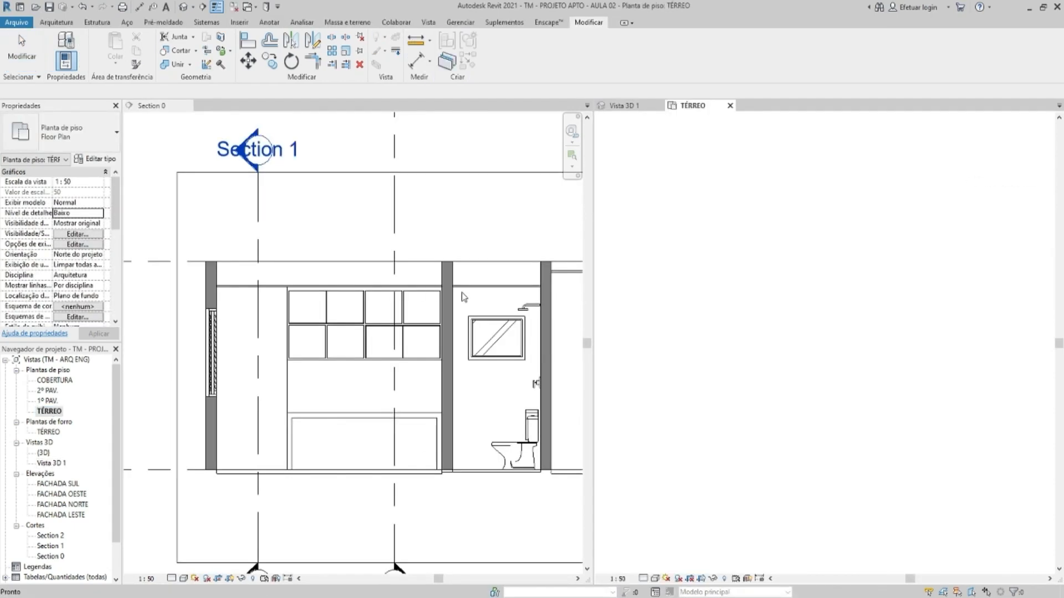
{"action": "scroll", "coordinate": [860, 333], "scroll_direction": "up", "scroll_amount": 2}
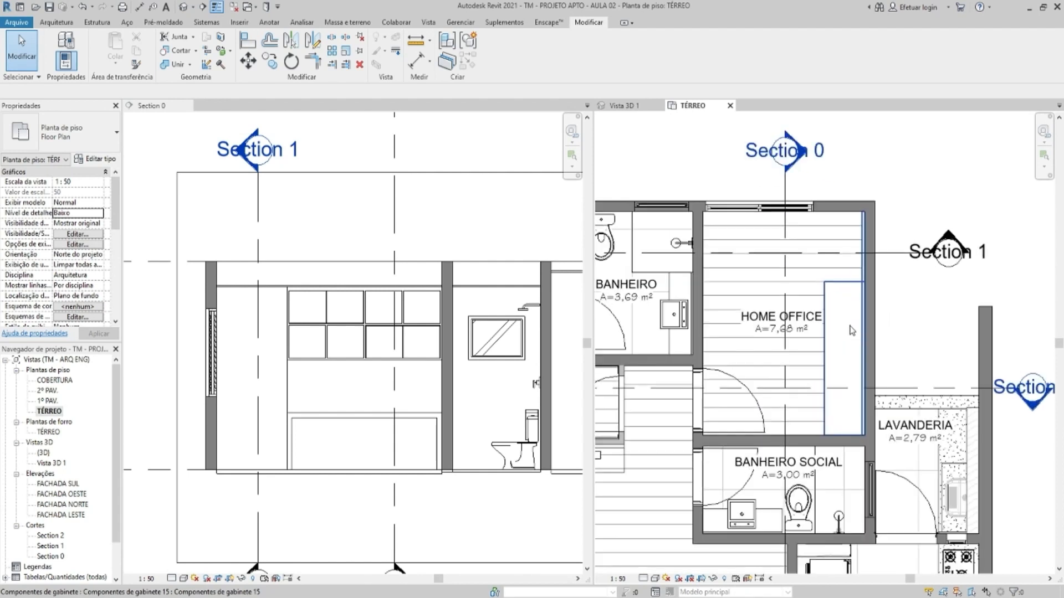
{"action": "left_click", "coordinate": [858, 332]}
{"action": "middle_click_drag", "start_coordinate": [824, 304], "coordinate": [833, 335]}
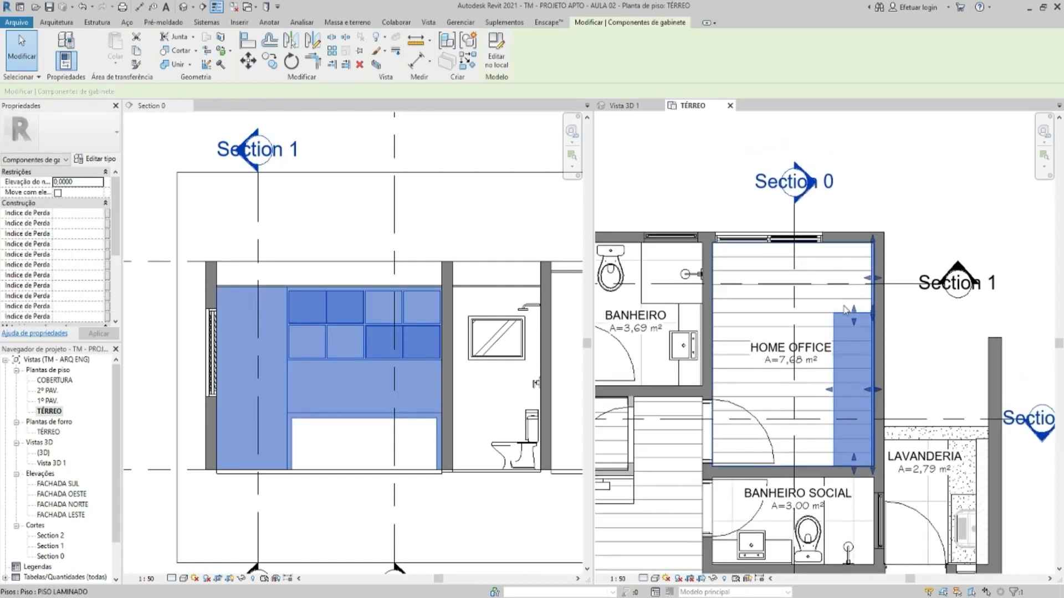
{"action": "middle_click_drag", "start_coordinate": [836, 293], "coordinate": [839, 310]}
{"action": "scroll", "coordinate": [853, 356], "scroll_direction": "up", "scroll_amount": 3}
{"action": "scroll", "coordinate": [860, 359], "scroll_direction": "down", "scroll_amount": 2}
{"action": "middle_click_drag", "start_coordinate": [866, 366], "coordinate": [878, 372]}
{"action": "key", "text": "Escape"}
{"action": "left_click", "coordinate": [875, 381]}
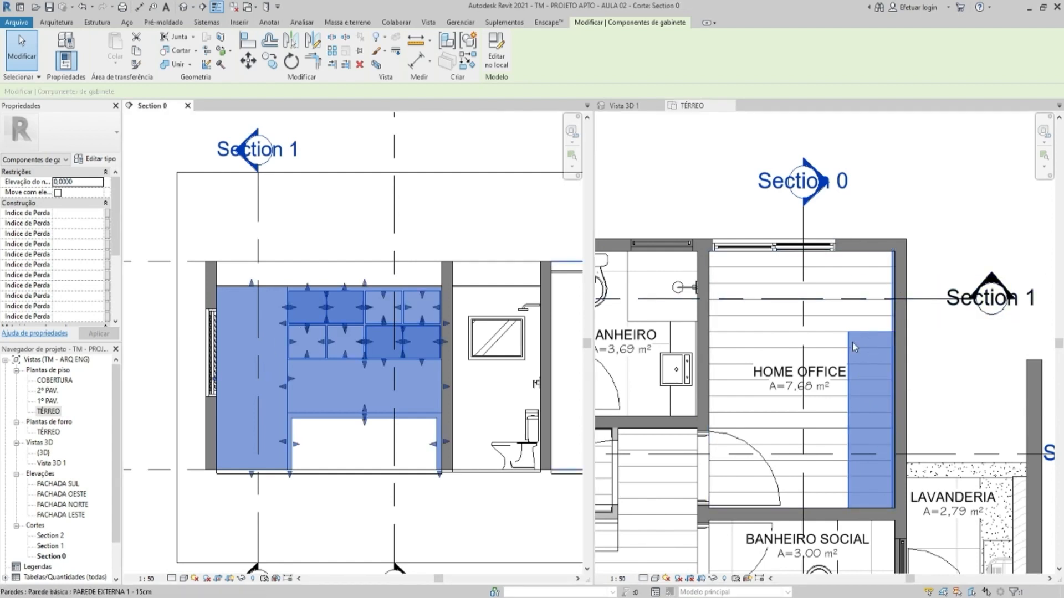
{"action": "left_click", "coordinate": [300, 332]}
{"action": "left_click", "coordinate": [348, 322]}
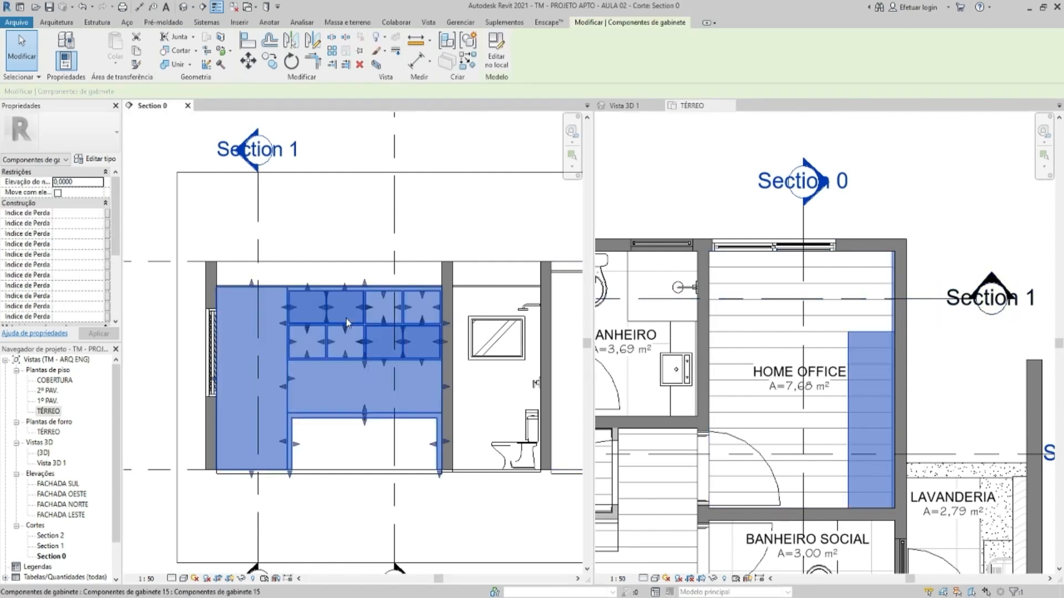
{"action": "key", "text": "Escape"}
Open Section 2 from the floor plan and examine the side profile of the wall cabinets, wall panel and desk
{"action": "scroll", "coordinate": [353, 284], "scroll_direction": "down", "scroll_amount": 2}
{"action": "scroll", "coordinate": [763, 304], "scroll_direction": "down", "scroll_amount": 3}
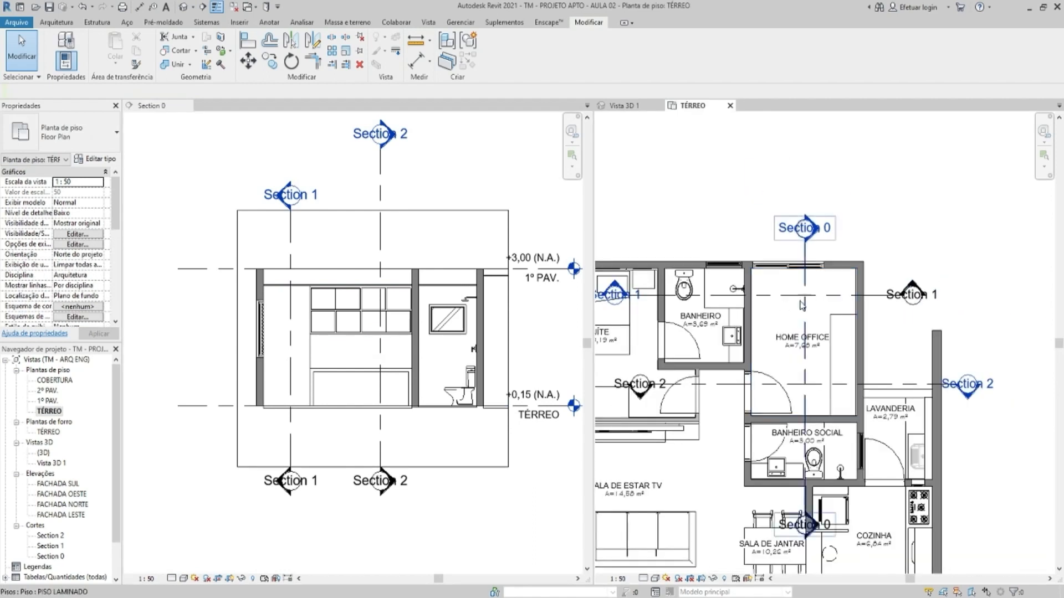
{"action": "scroll", "coordinate": [1020, 407], "scroll_direction": "up", "scroll_amount": 3}
{"action": "double_click", "coordinate": [1006, 398]}
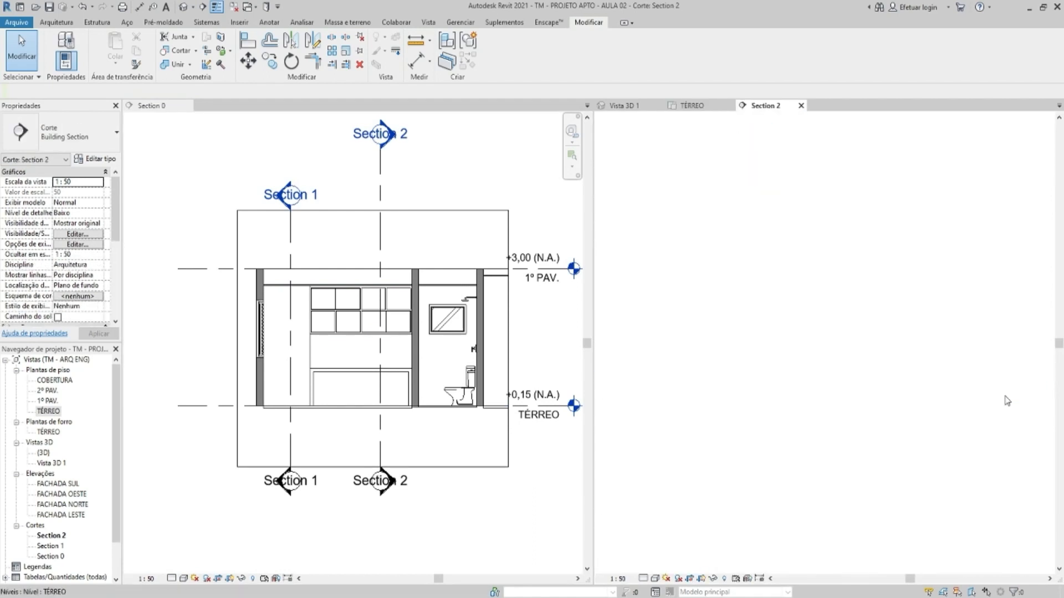
{"action": "scroll", "coordinate": [268, 343], "scroll_direction": "up", "scroll_amount": 1}
{"action": "scroll", "coordinate": [782, 298], "scroll_direction": "up", "scroll_amount": 5}
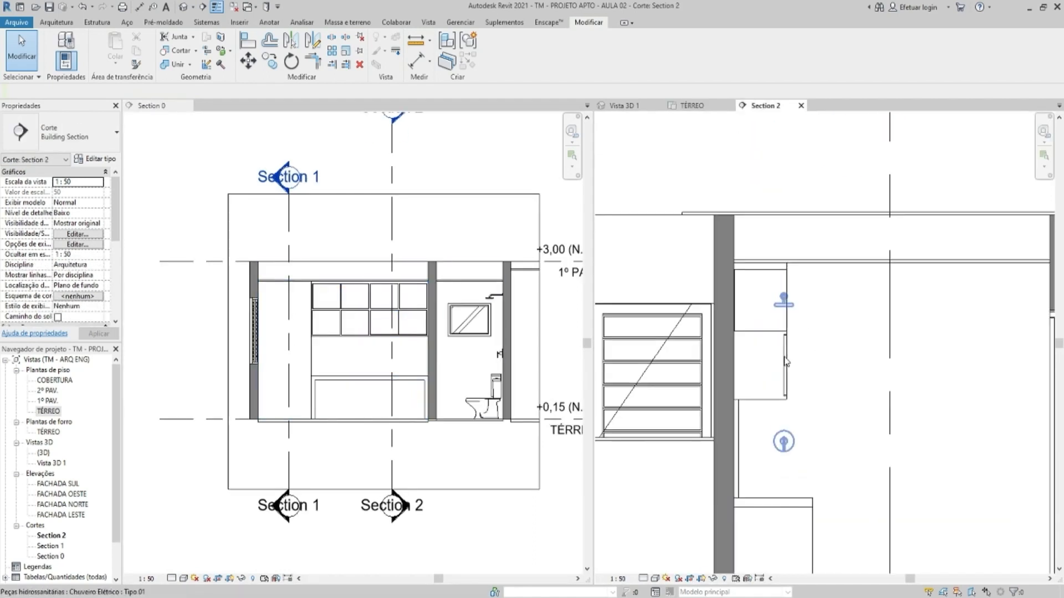
{"action": "middle_click_drag", "start_coordinate": [688, 250], "coordinate": [725, 247]}
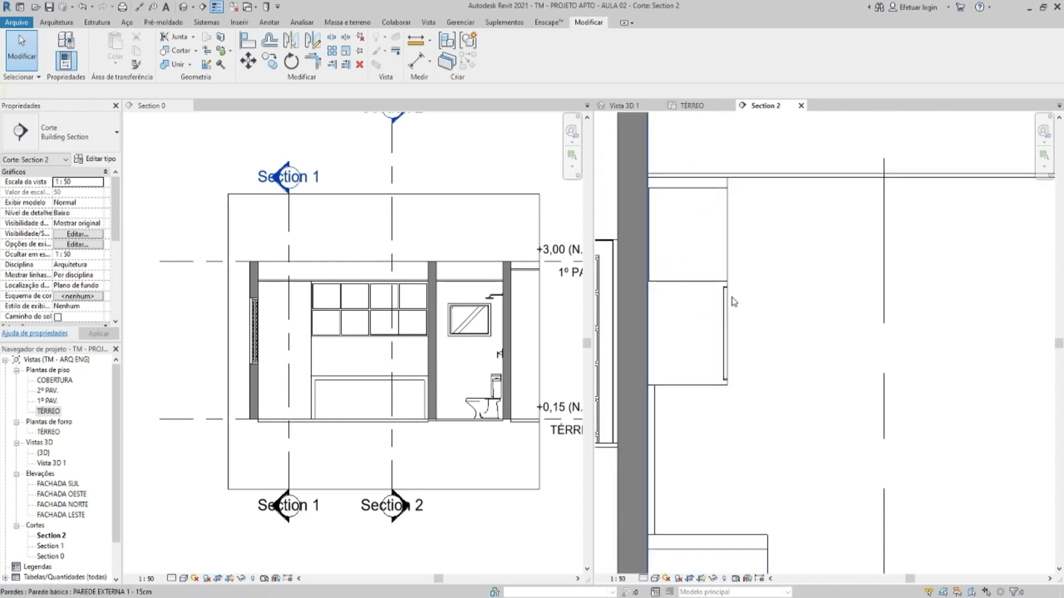
{"action": "middle_click_drag", "start_coordinate": [723, 329], "coordinate": [724, 276]}
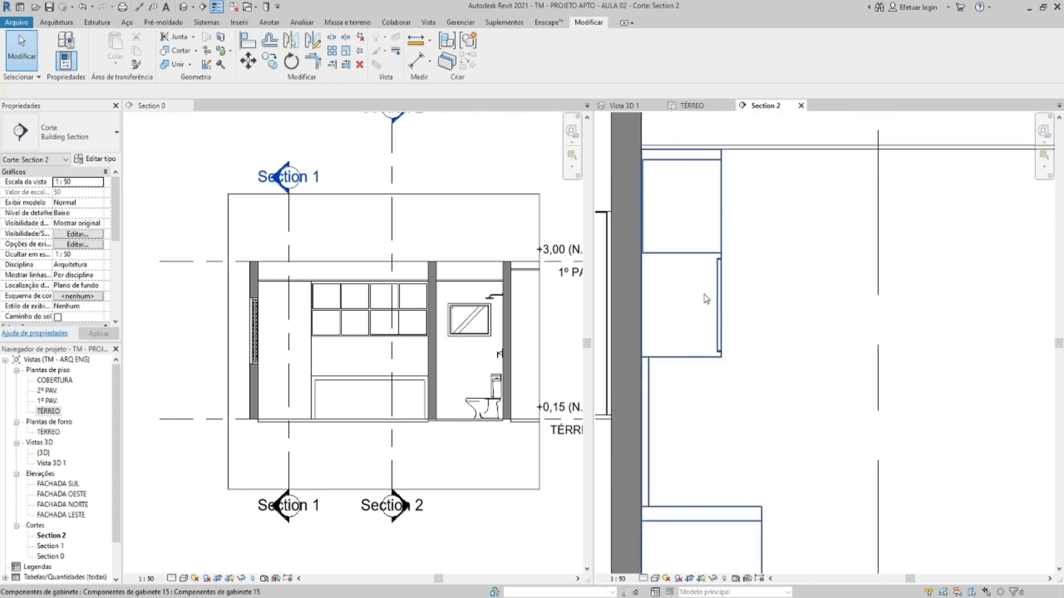
{"action": "middle_click_drag", "start_coordinate": [711, 362], "coordinate": [712, 263]}
{"action": "scroll", "coordinate": [643, 255], "scroll_direction": "up", "scroll_amount": 3}
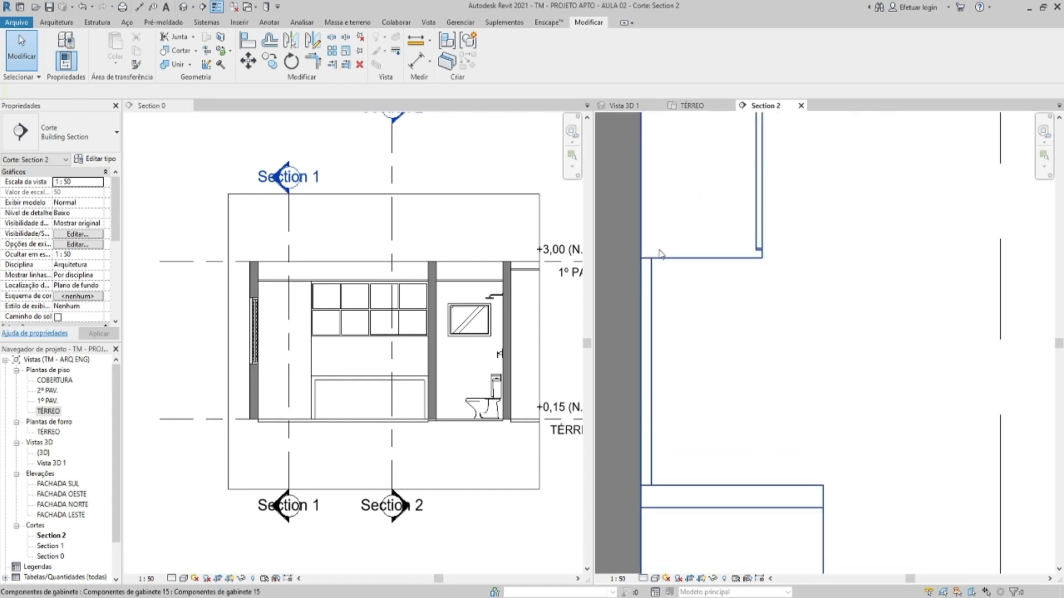
{"action": "scroll", "coordinate": [741, 259], "scroll_direction": "down", "scroll_amount": 2}
{"action": "middle_click_drag", "start_coordinate": [772, 346], "coordinate": [724, 399]}
{"action": "scroll", "coordinate": [726, 328], "scroll_direction": "down", "scroll_amount": 2}
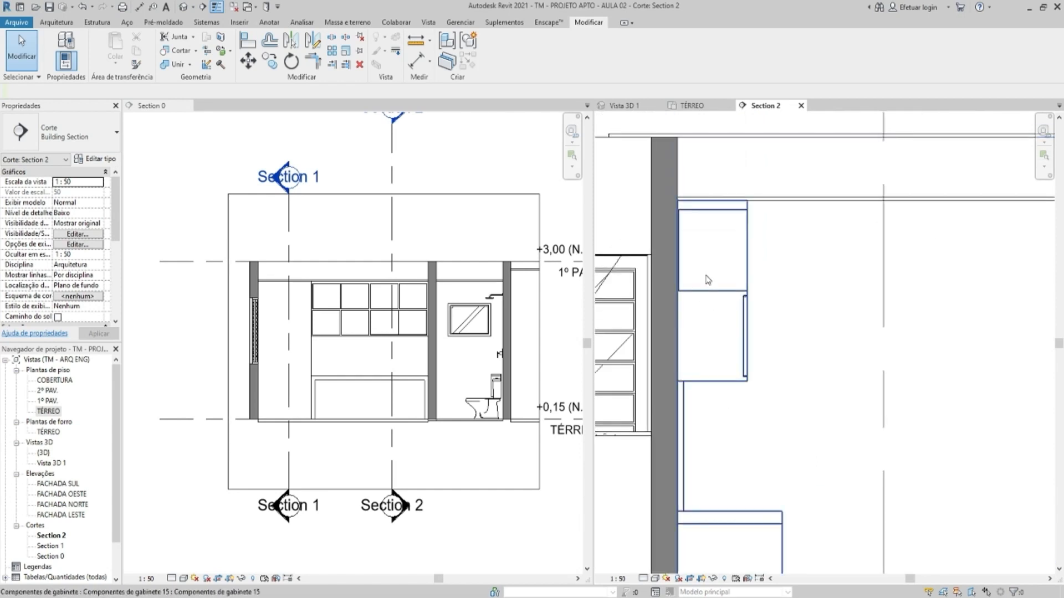
Edit the home office furniture in place from Section 2 and change its family category to Mobiliário
{"action": "scroll", "coordinate": [718, 261], "scroll_direction": "up", "scroll_amount": 2}
{"action": "left_click", "coordinate": [731, 218]}
{"action": "middle_click_drag", "start_coordinate": [730, 218], "coordinate": [692, 237]}
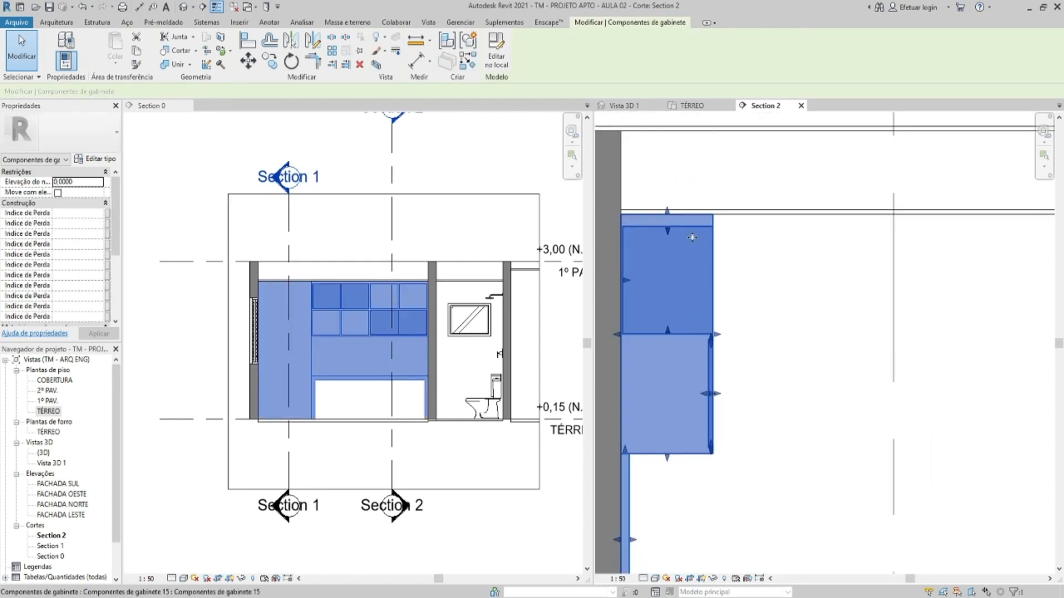
{"action": "double_click", "coordinate": [680, 247]}
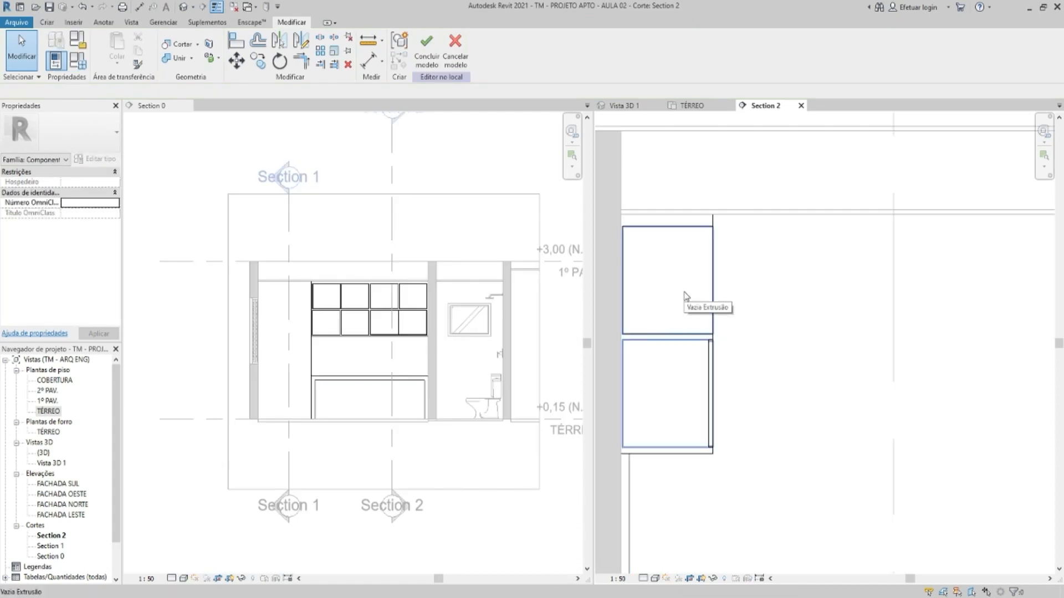
{"action": "left_click", "coordinate": [679, 226]}
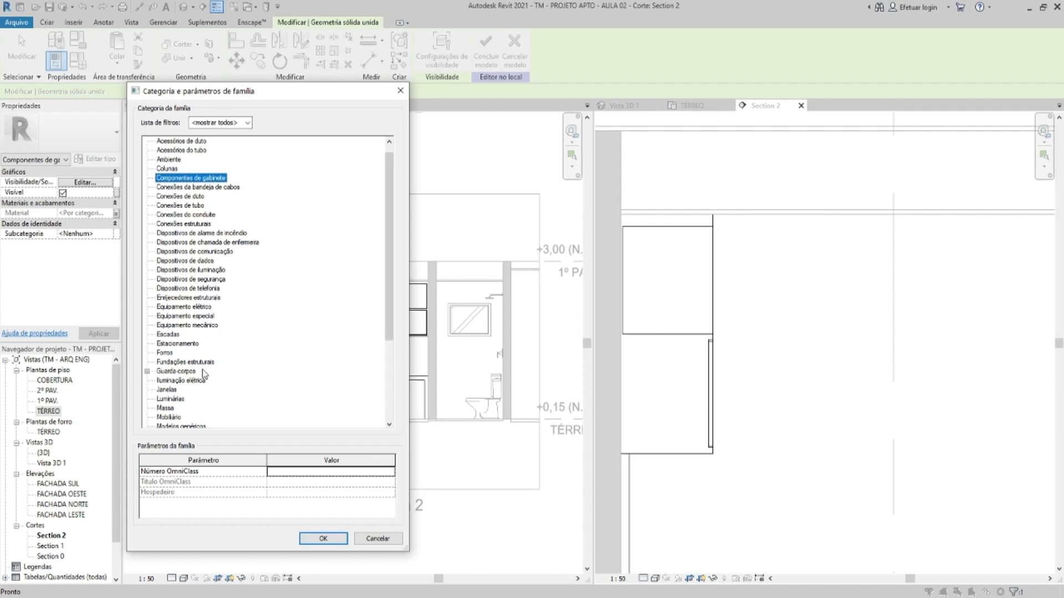
{"action": "scroll", "coordinate": [204, 374], "scroll_direction": "down", "scroll_amount": 1}
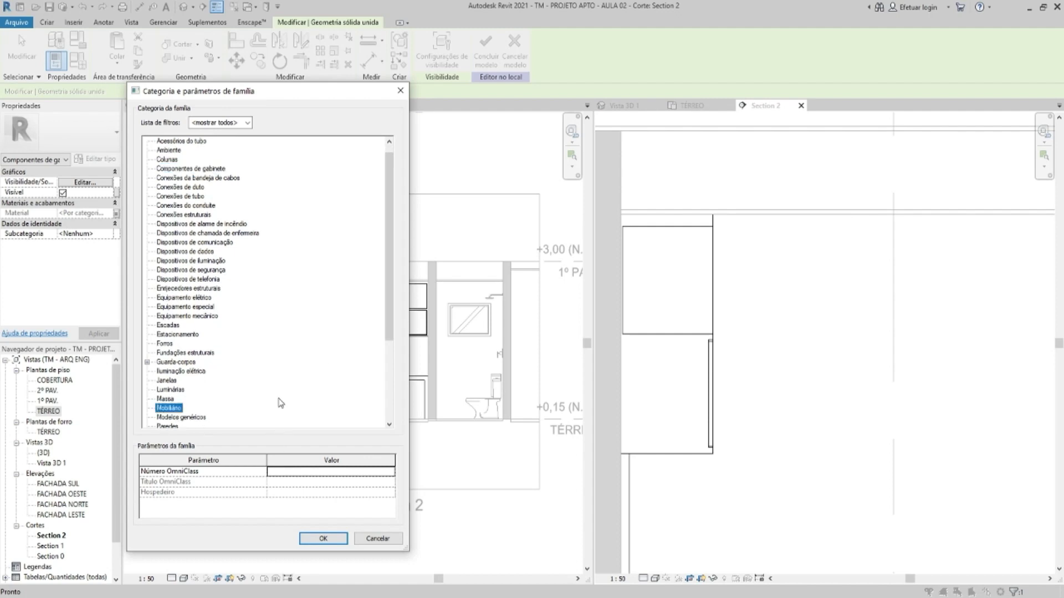
{"action": "left_click", "coordinate": [324, 538]}
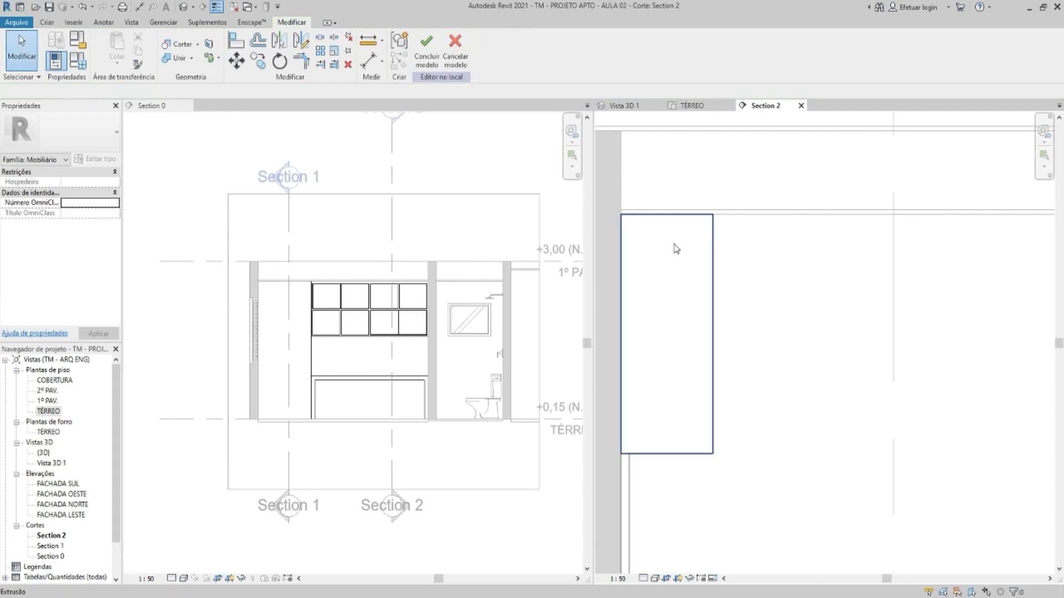
Select the cabinet extrusion in Section 2 and change the family category to Modelos genéricos
{"action": "middle_click_drag", "start_coordinate": [670, 267], "coordinate": [686, 272]}
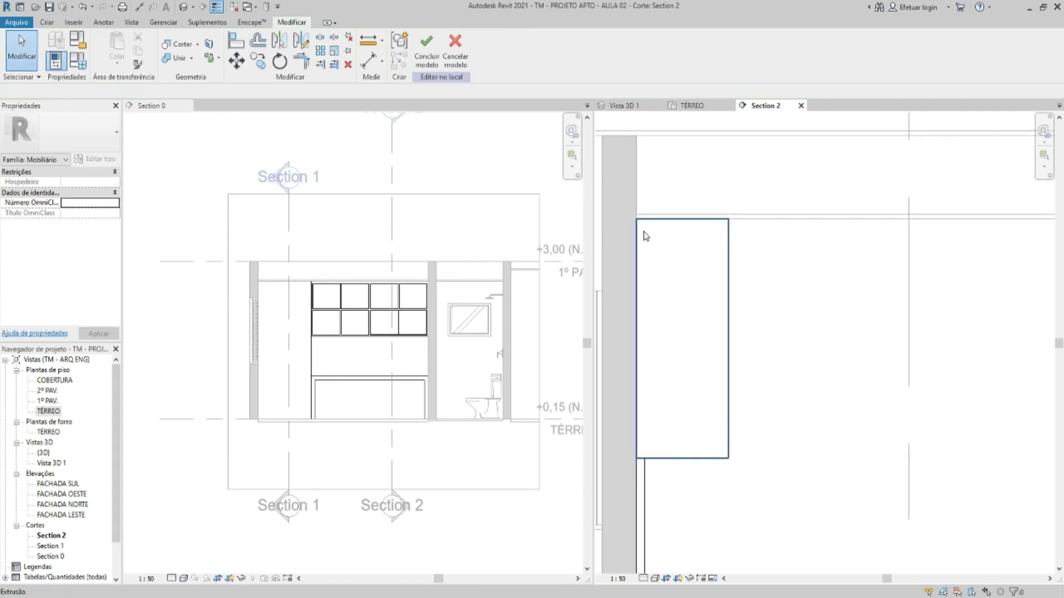
{"action": "left_click", "coordinate": [717, 277]}
{"action": "left_click", "coordinate": [82, 49]}
{"action": "left_click", "coordinate": [187, 188]}
{"action": "left_click", "coordinate": [192, 298]}
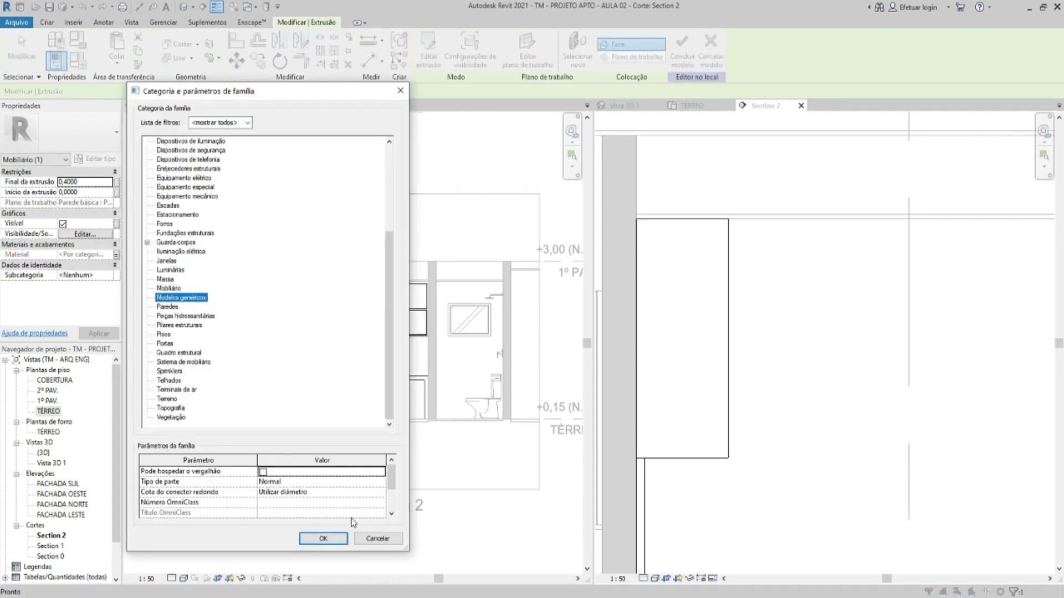
{"action": "left_click", "coordinate": [324, 539]}
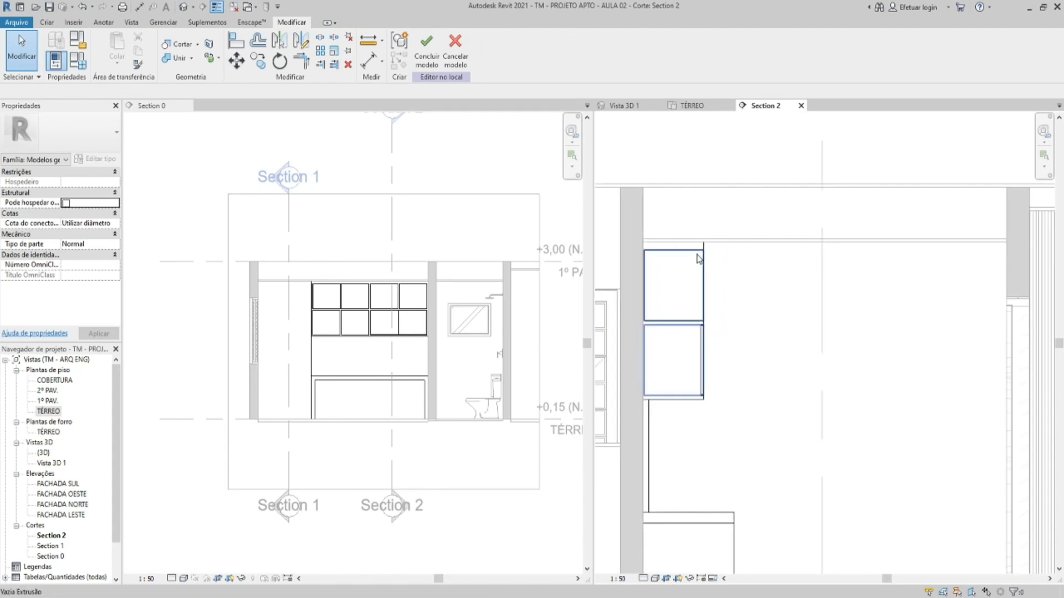
Set the family category back to Componentes de gabinete and finish the in-place model
{"action": "left_click", "coordinate": [79, 46]}
{"action": "scroll", "coordinate": [222, 199], "scroll_direction": "up", "scroll_amount": 5}
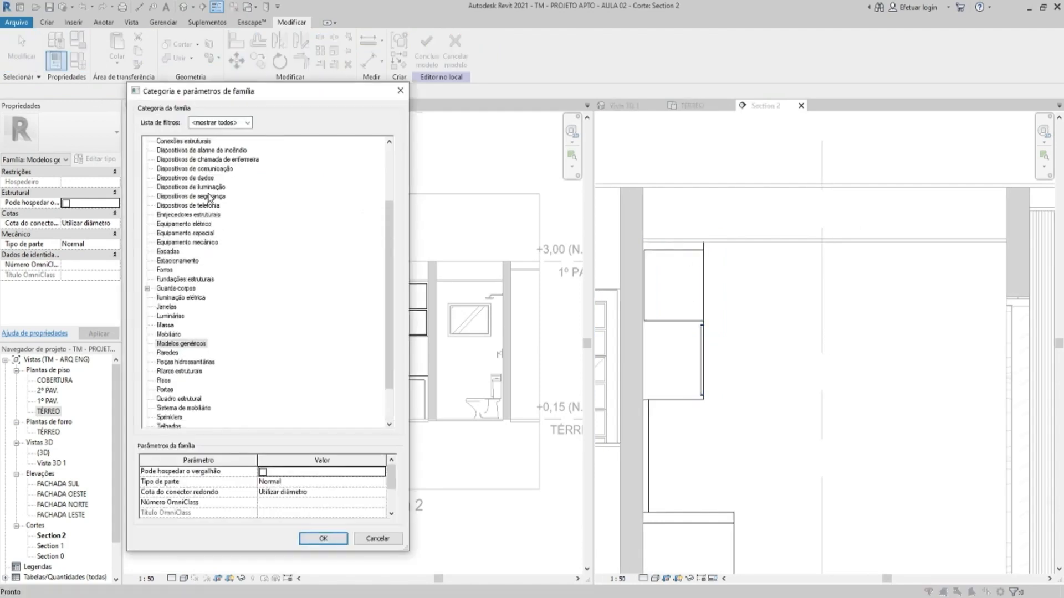
{"action": "left_click", "coordinate": [201, 179]}
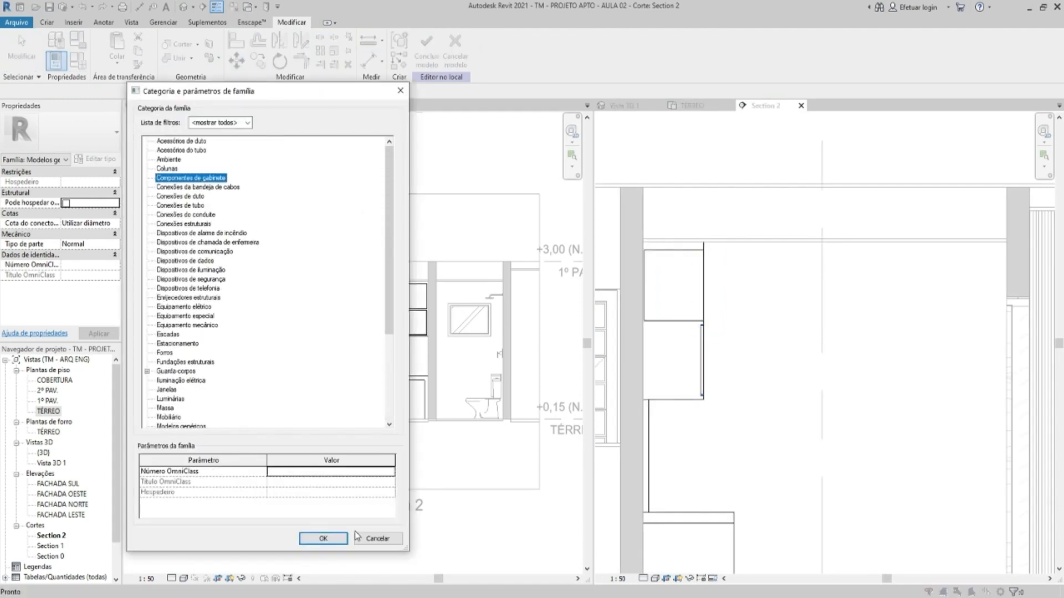
{"action": "left_click", "coordinate": [323, 538]}
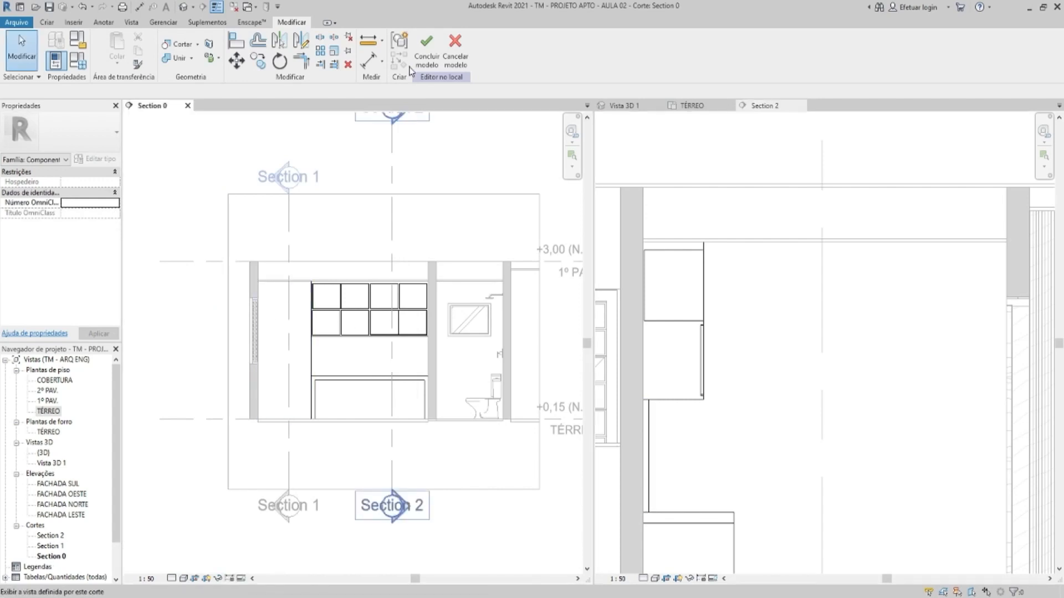
{"action": "left_click", "coordinate": [428, 49]}
Hide the home office furniture's whole category in the TÉRREO floor plan and undo the hiding
{"action": "left_click", "coordinate": [356, 327]}
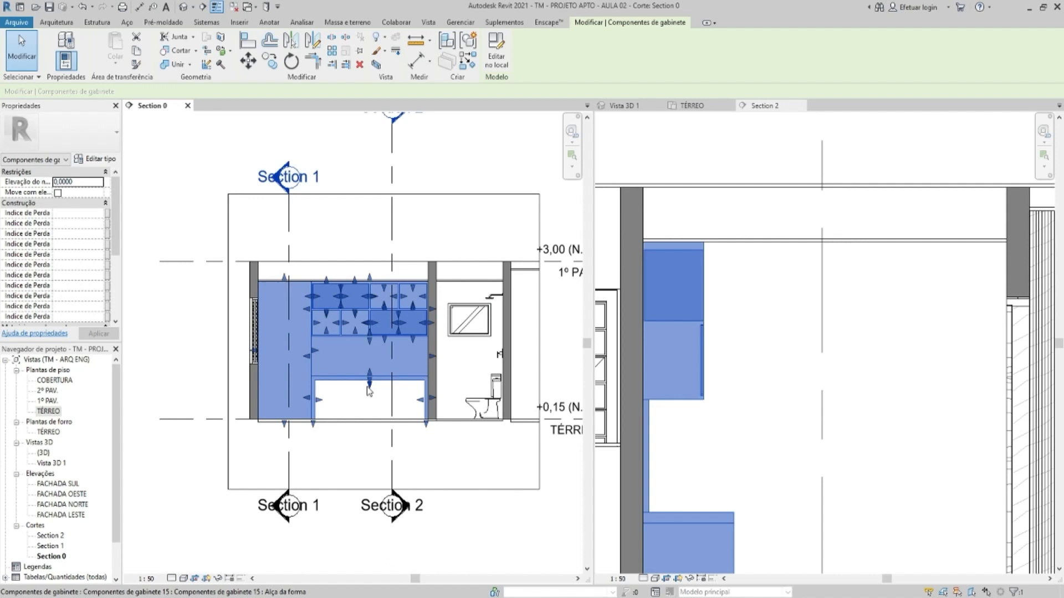
{"action": "left_click", "coordinate": [211, 414]}
{"action": "double_click", "coordinate": [46, 412]}
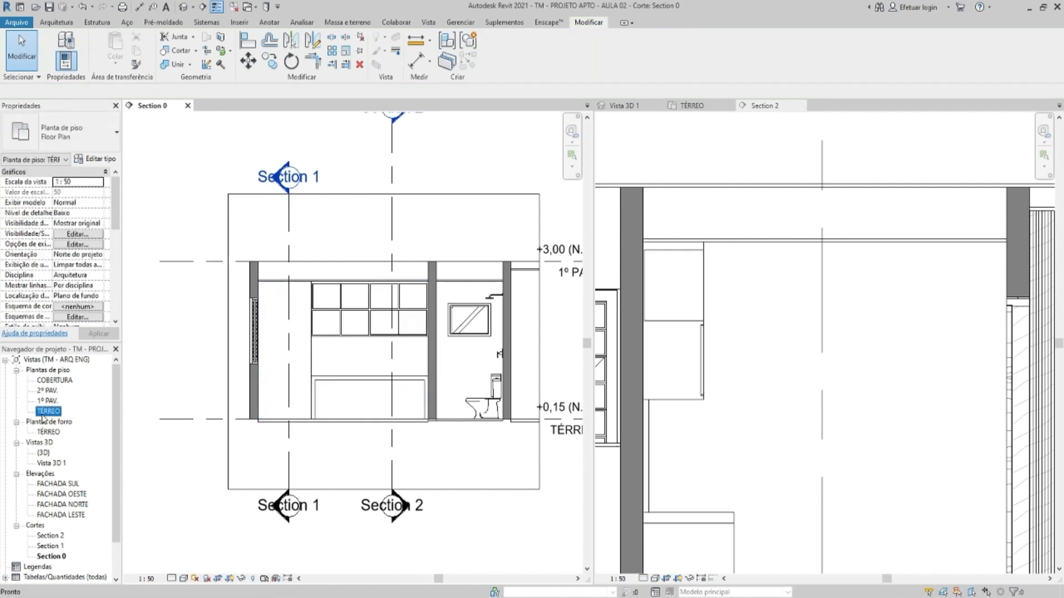
{"action": "scroll", "coordinate": [736, 292], "scroll_direction": "down", "scroll_amount": 5}
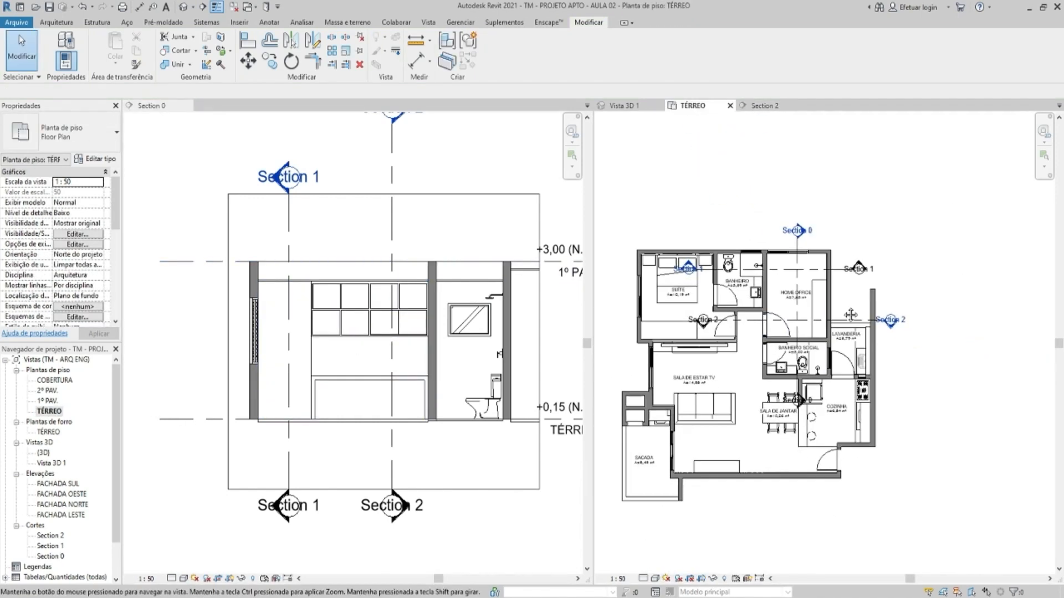
{"action": "middle_click_drag", "start_coordinate": [774, 324], "coordinate": [800, 278]}
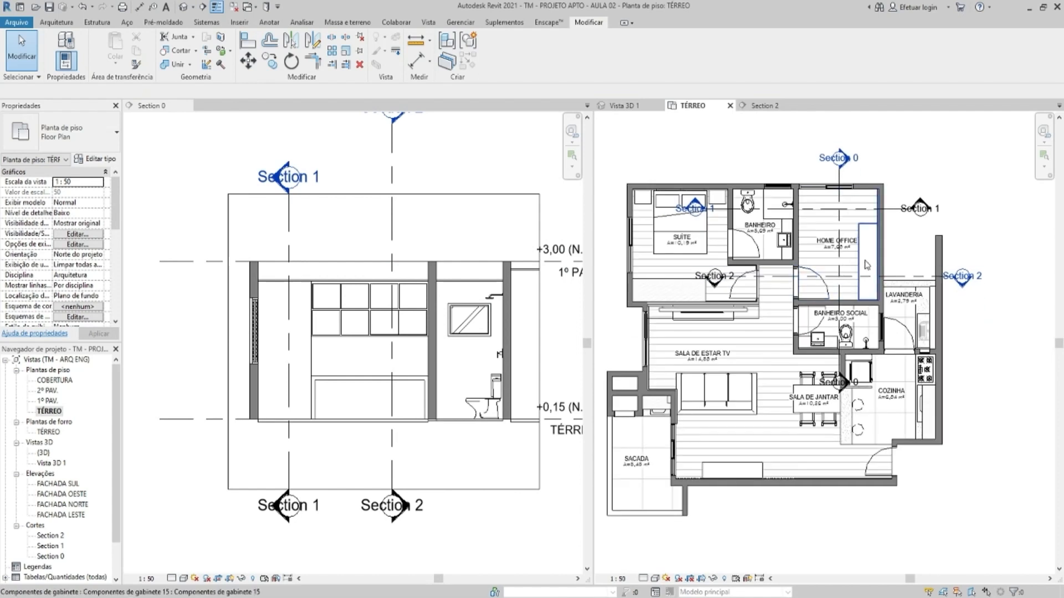
{"action": "left_click", "coordinate": [868, 255]}
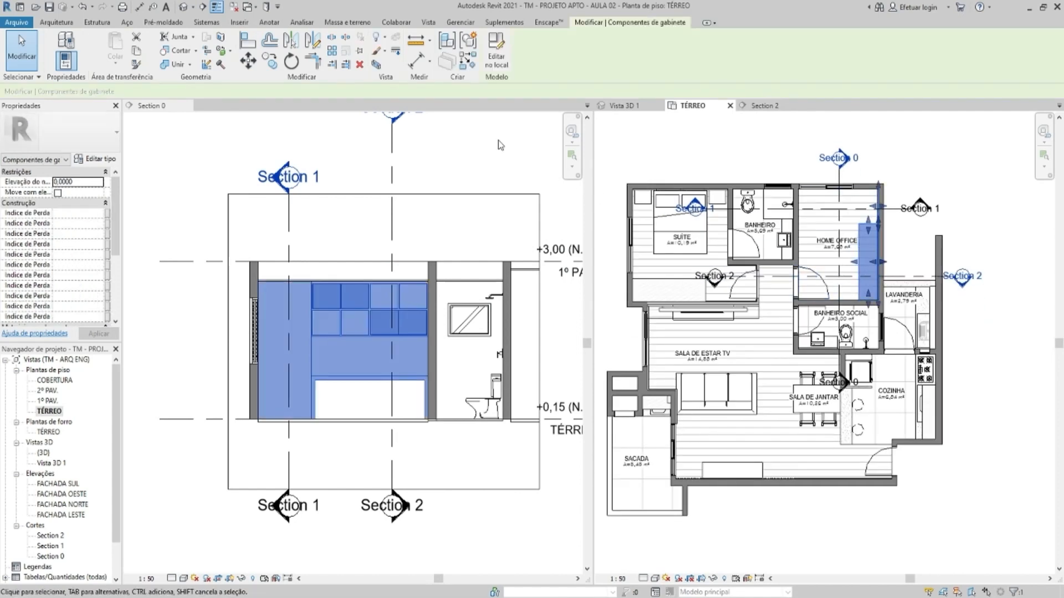
{"action": "left_click", "coordinate": [379, 51]}
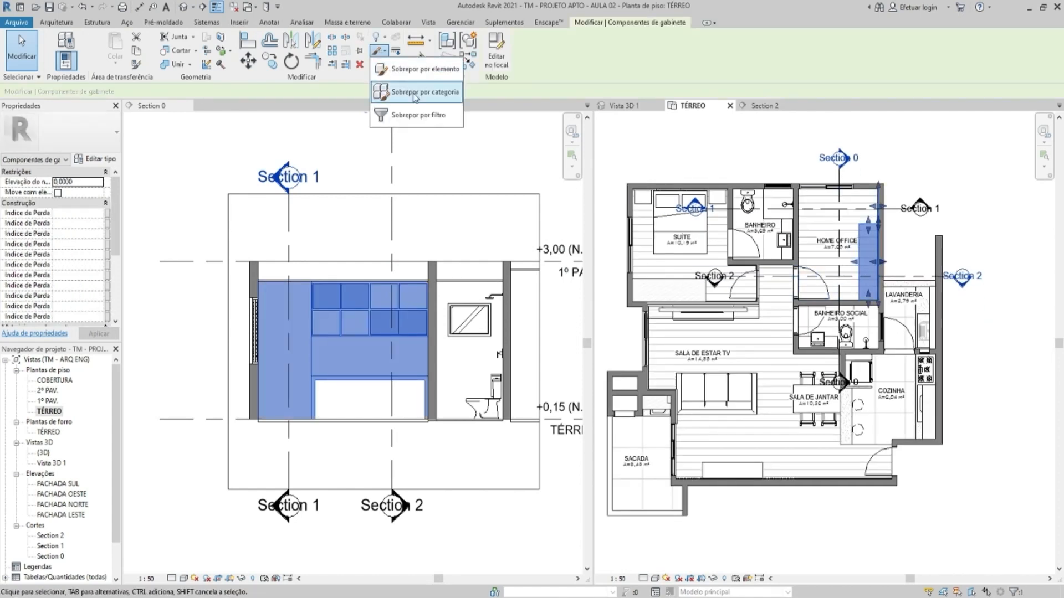
{"action": "left_click", "coordinate": [856, 244]}
{"action": "right_click", "coordinate": [868, 253]}
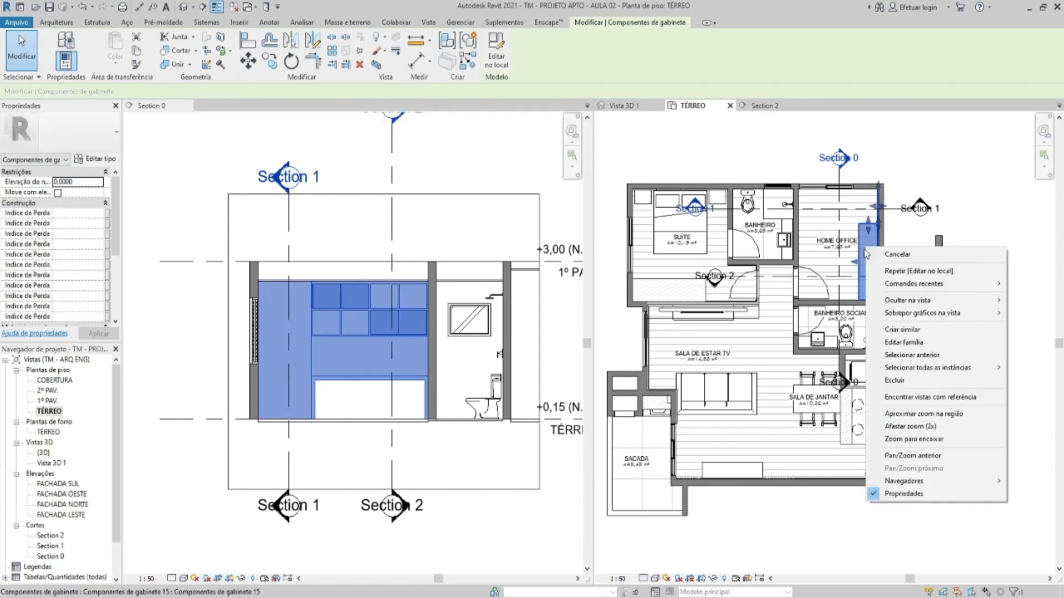
{"action": "mouse_move", "coordinate": [909, 301]}
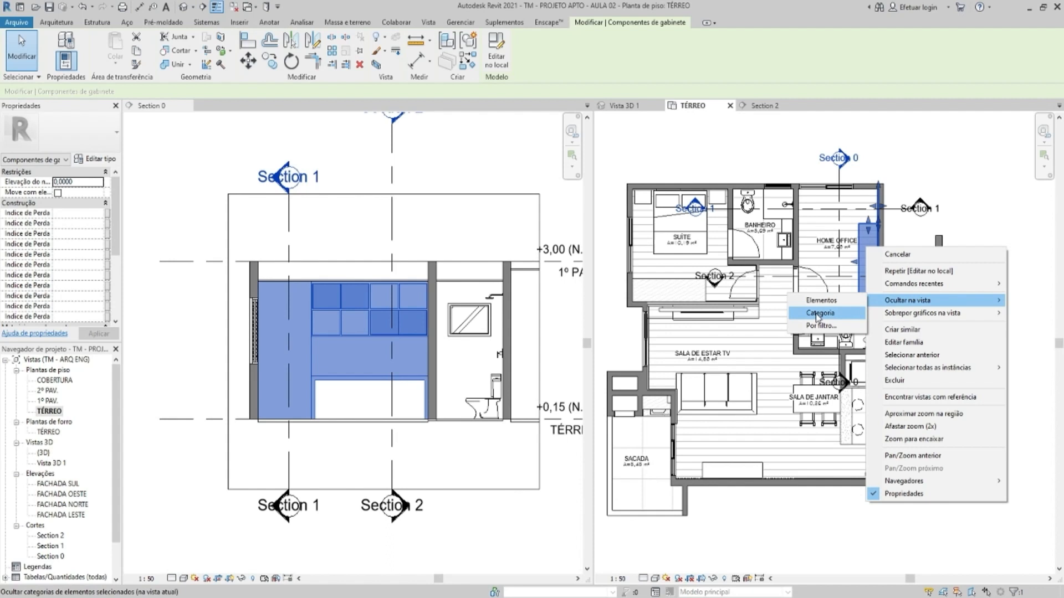
{"action": "left_click", "coordinate": [819, 314]}
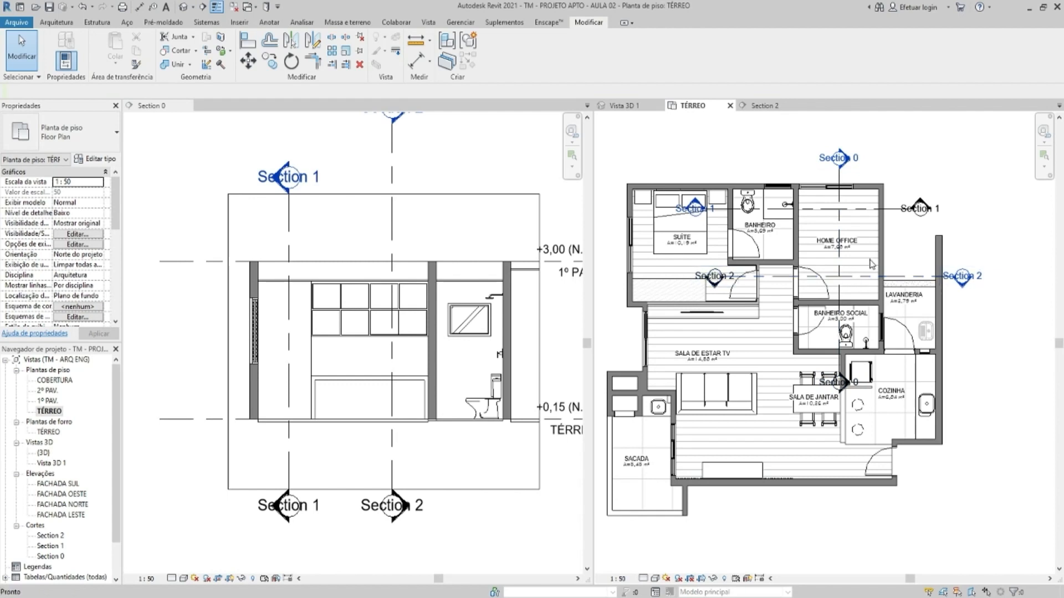
{"action": "key", "text": "ctrl+z"}
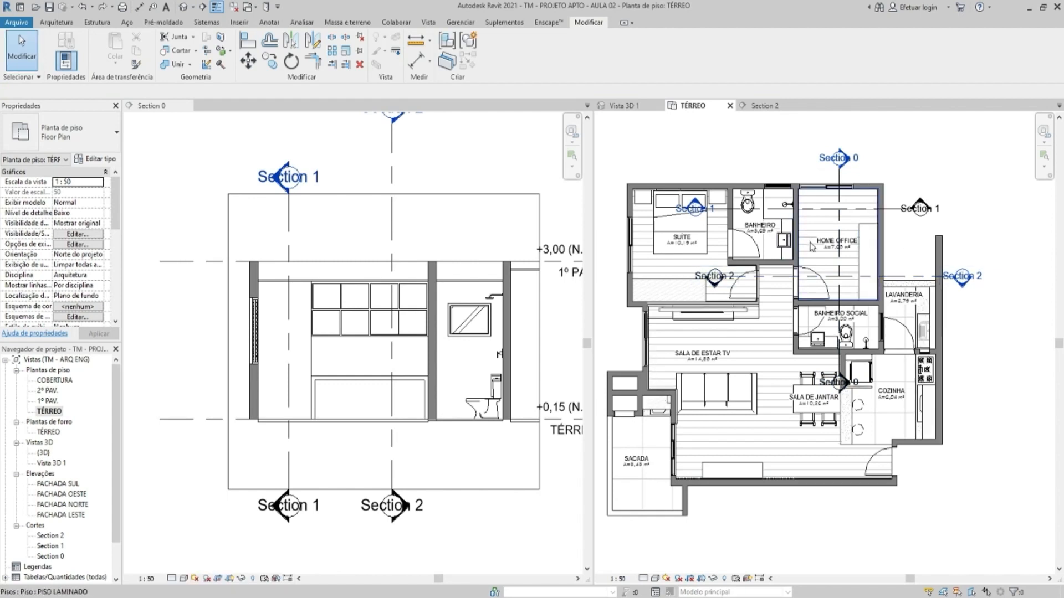
Recentre the Section 0 view and reopen the perspective view Vista 3D 1 of the furniture
{"action": "left_click", "coordinate": [303, 286]}
{"action": "middle_click_drag", "start_coordinate": [401, 243], "coordinate": [356, 244]}
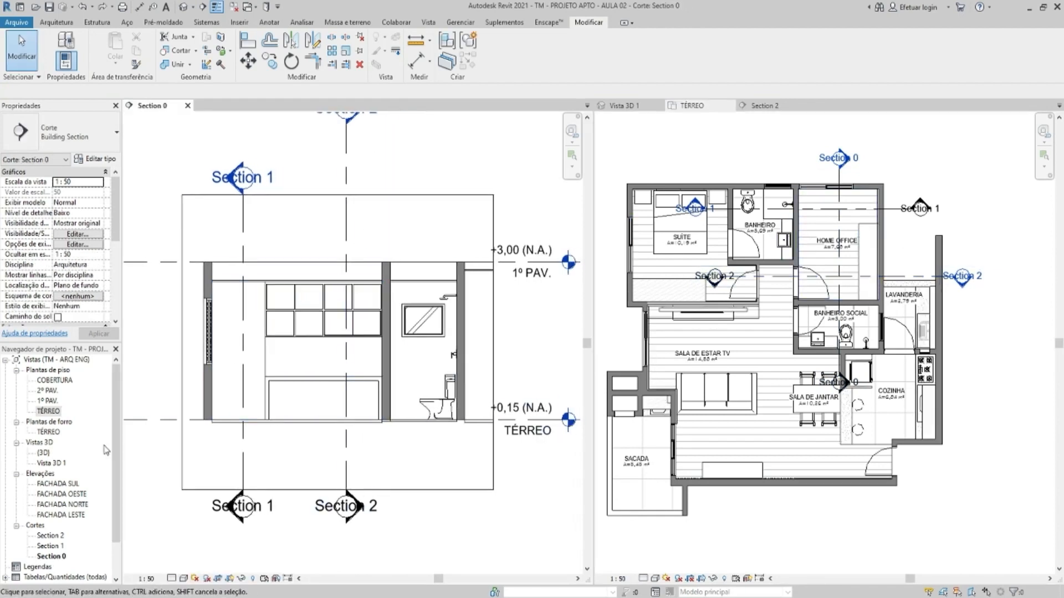
{"action": "double_click", "coordinate": [51, 463]}
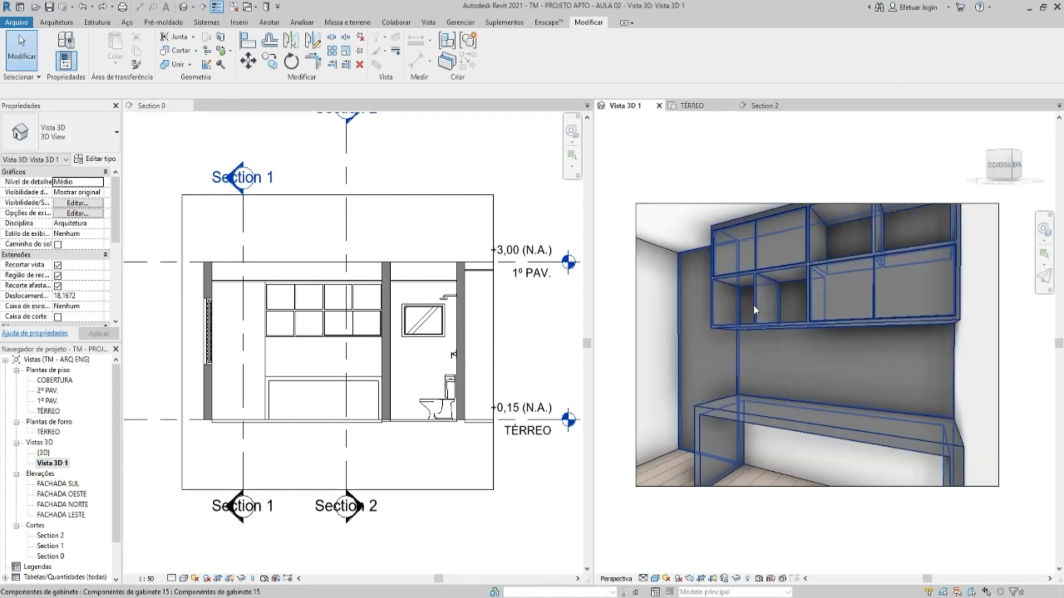
Select the home office furniture in Vista 3D 1 and frame it with a selection section box in the {3D} view
{"action": "left_click", "coordinate": [303, 352]}
{"action": "left_click", "coordinate": [752, 294]}
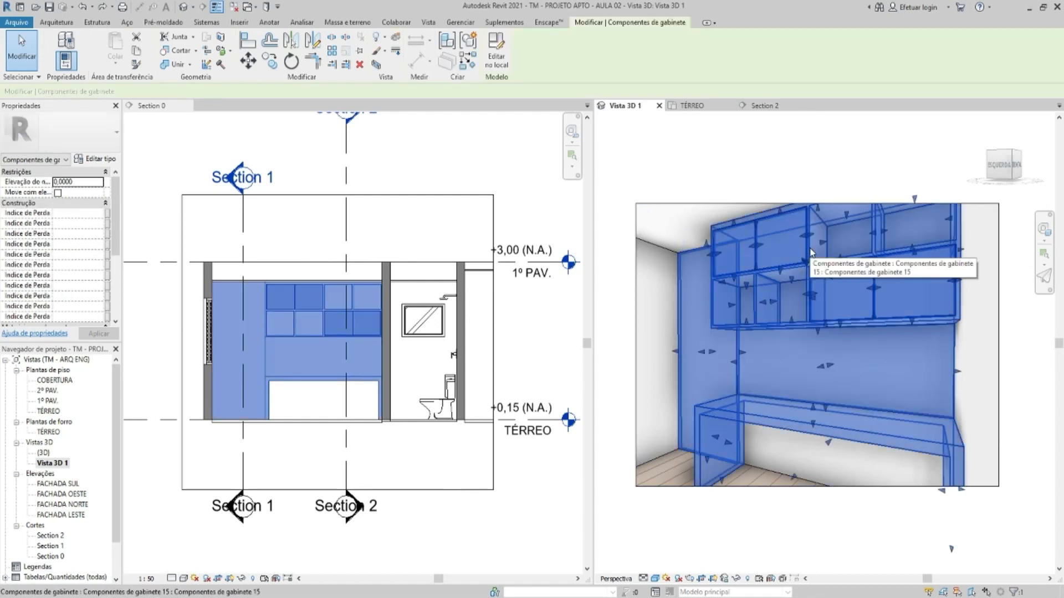
{"action": "left_click", "coordinate": [377, 65]}
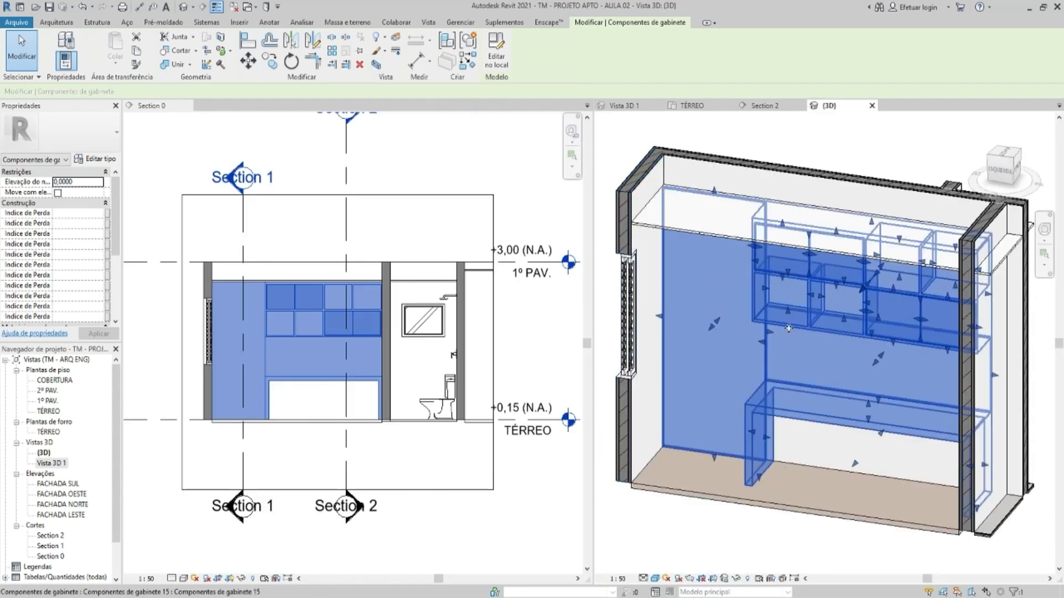
{"action": "key", "text": "Escape"}
{"action": "scroll", "coordinate": [751, 332], "scroll_direction": "down", "scroll_amount": 2}
{"action": "mouse_move", "coordinate": [750, 331]}
{"action": "middle_mouse_down", "text": "shift"}
{"action": "mouse_move", "coordinate": [784, 346]}
{"action": "mouse_move", "coordinate": [736, 198]}
{"action": "middle_mouse_up", "text": "shift"}
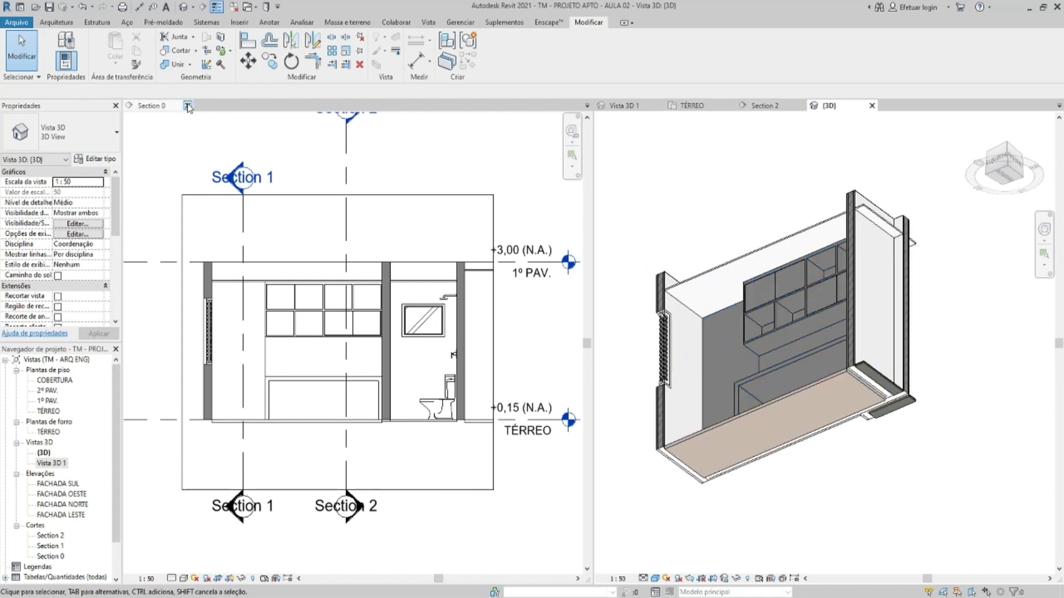
Close the Section 0, Vista 3D 1, TÉRREO and Section 2 views, keeping only the {3D} view open
{"action": "left_click", "coordinate": [188, 106]}
{"action": "left_click", "coordinate": [188, 105]}
{"action": "left_click", "coordinate": [188, 106]}
{"action": "left_click", "coordinate": [188, 106]}
{"action": "middle_click_drag", "start_coordinate": [259, 164], "coordinate": [476, 284], "text": "shift"}
Temporarily hide the home office furniture in the {3D} view
{"action": "left_click", "coordinate": [439, 311]}
{"action": "scroll", "coordinate": [439, 312], "scroll_direction": "up", "scroll_amount": 2}
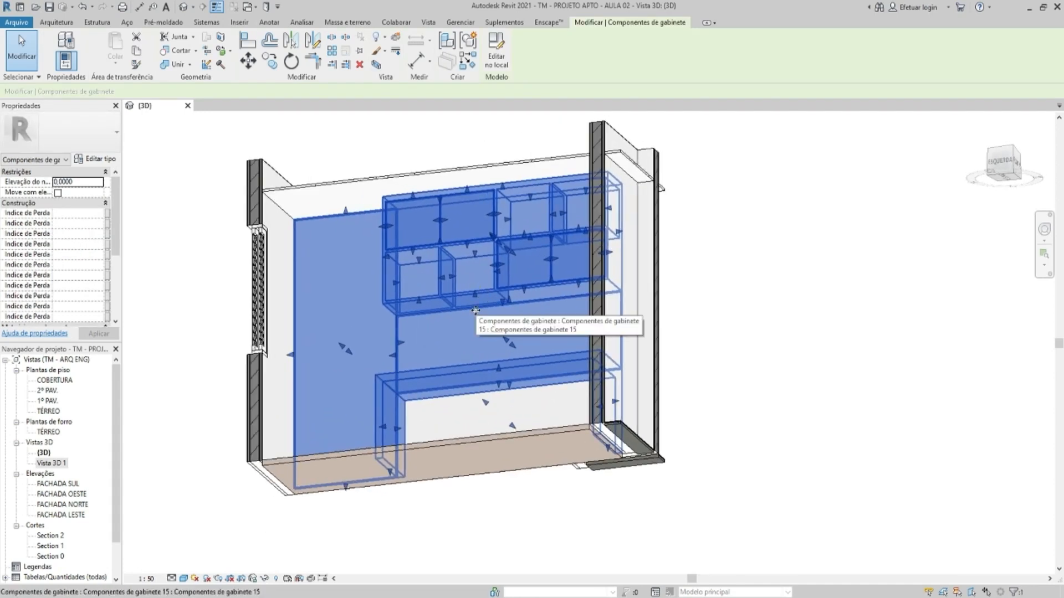
{"action": "key", "text": "h"}
{"action": "key", "text": "h"}
{"action": "scroll", "coordinate": [497, 303], "scroll_direction": "down", "scroll_amount": 3}
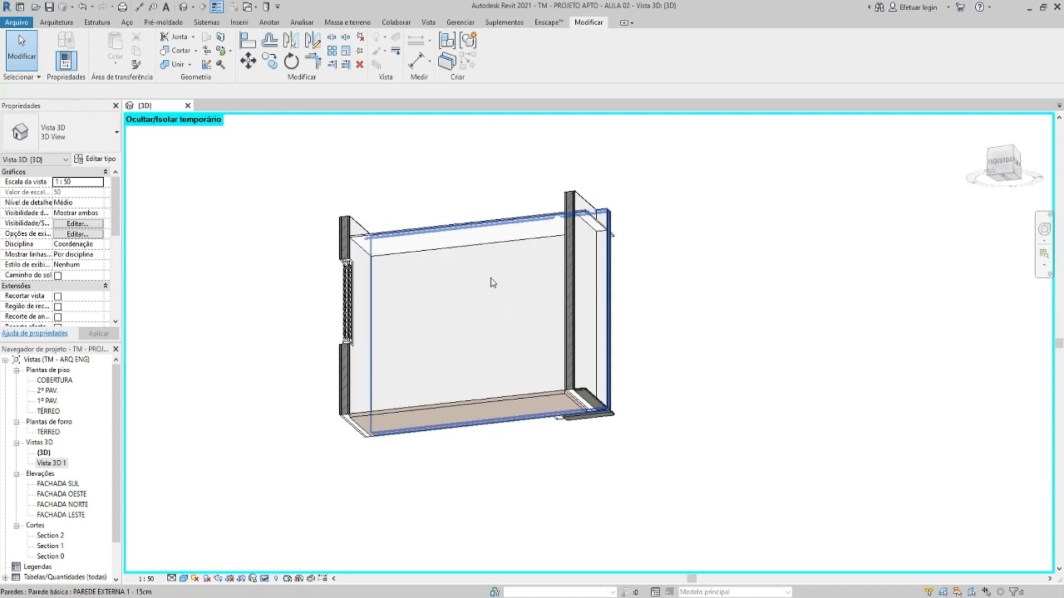
Hide all remaining walls, floor and other room elements in the view and reset the temporary hiding of the furniture
{"action": "left_click_drag", "start_coordinate": [715, 483], "coordinate": [273, 185]}
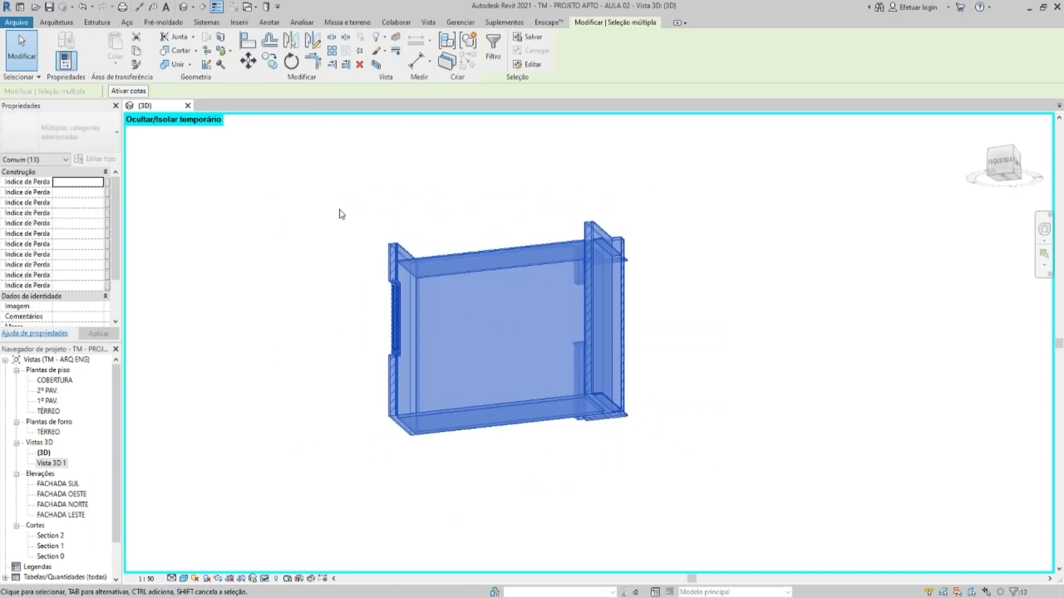
{"action": "key", "text": "h"}
{"action": "key", "text": "h"}
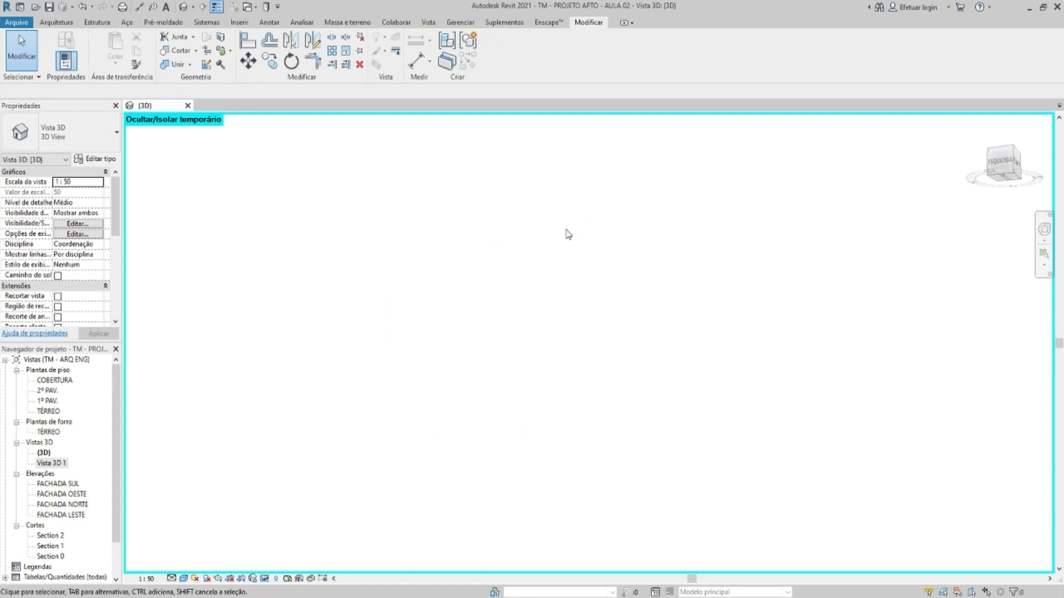
{"action": "key", "text": "h"}
{"action": "key", "text": "r"}
{"action": "middle_click_drag", "start_coordinate": [592, 257], "coordinate": [695, 420], "text": "shift"}
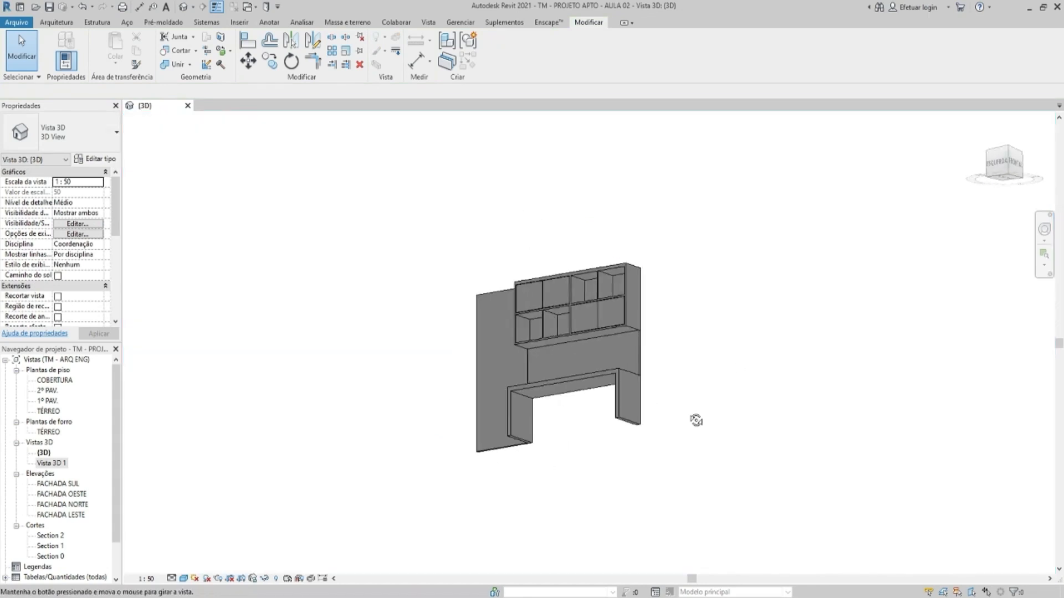
Undo the hiding of the room elements and the furniture in the {3D} view
{"action": "key", "text": "ctrl+z"}
{"action": "key", "text": "ctrl+z"}
{"action": "key", "text": "ctrl+z"}
{"action": "key", "text": "ctrl+z"}
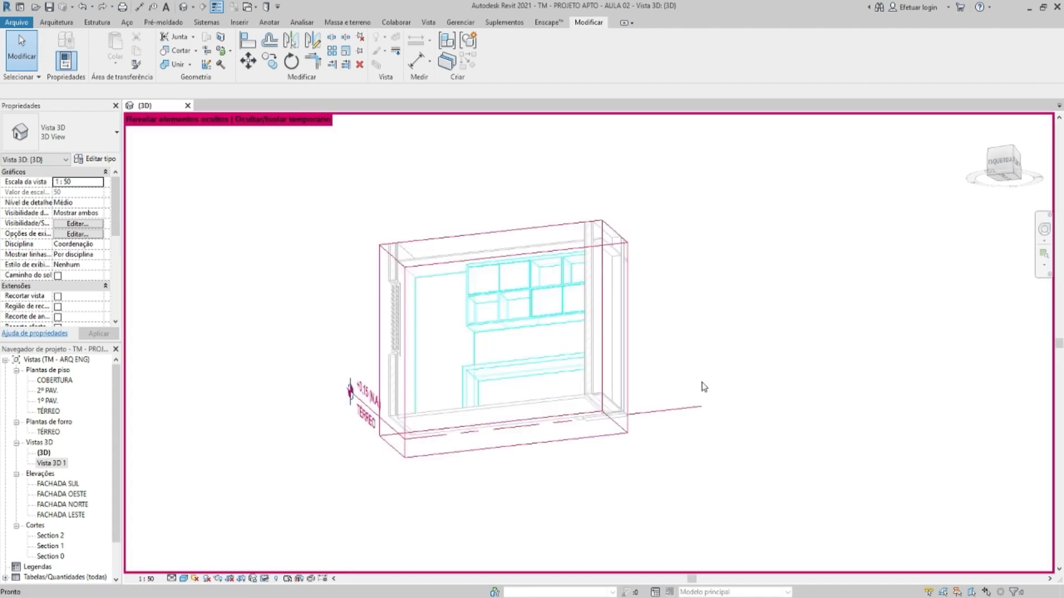
{"action": "key", "text": "ctrl+z"}
Hide the furniture in the {3D} view with the permanent Elementos option and undo the hiding
{"action": "scroll", "coordinate": [666, 343], "scroll_direction": "down", "scroll_amount": 4}
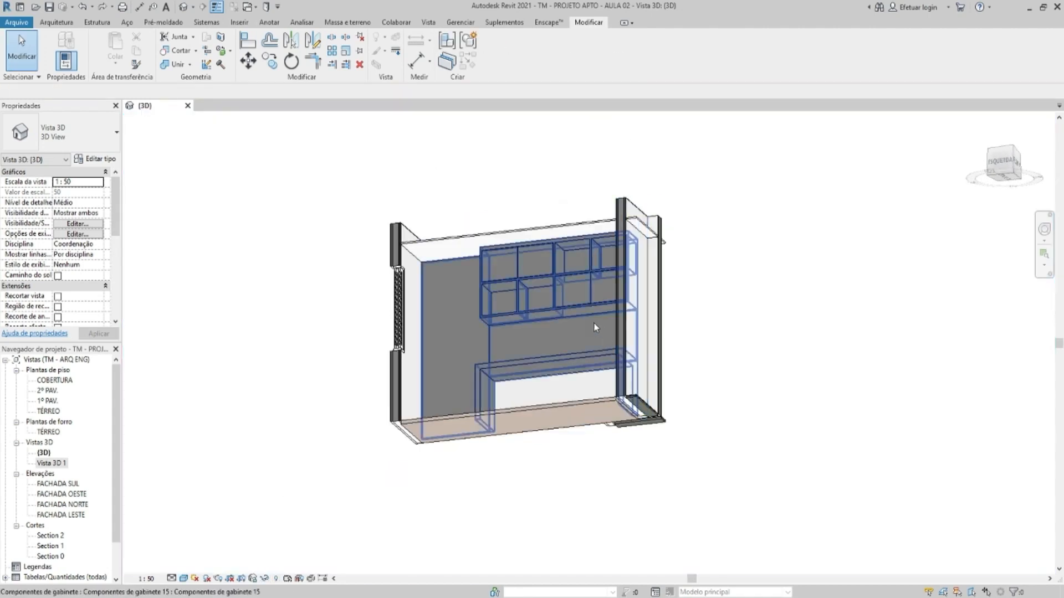
{"action": "middle_click_drag", "start_coordinate": [578, 316], "coordinate": [619, 346]}
{"action": "left_click", "coordinate": [581, 302]}
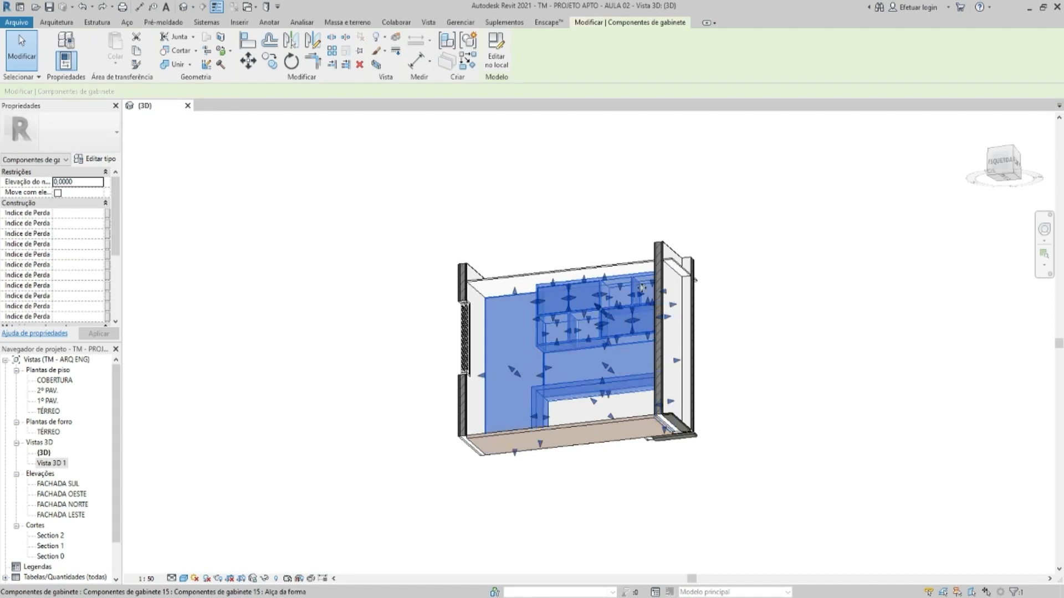
{"action": "middle_click_drag", "start_coordinate": [494, 275], "coordinate": [471, 275]}
{"action": "middle_click_drag", "start_coordinate": [549, 360], "coordinate": [516, 361]}
{"action": "right_click", "coordinate": [456, 316]}
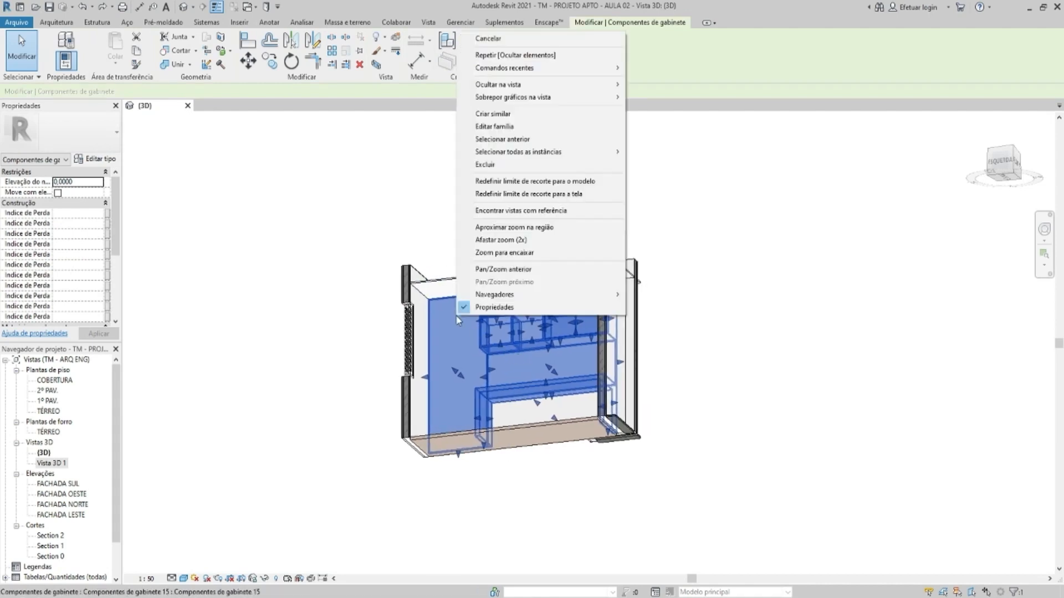
{"action": "mouse_move", "coordinate": [581, 84]}
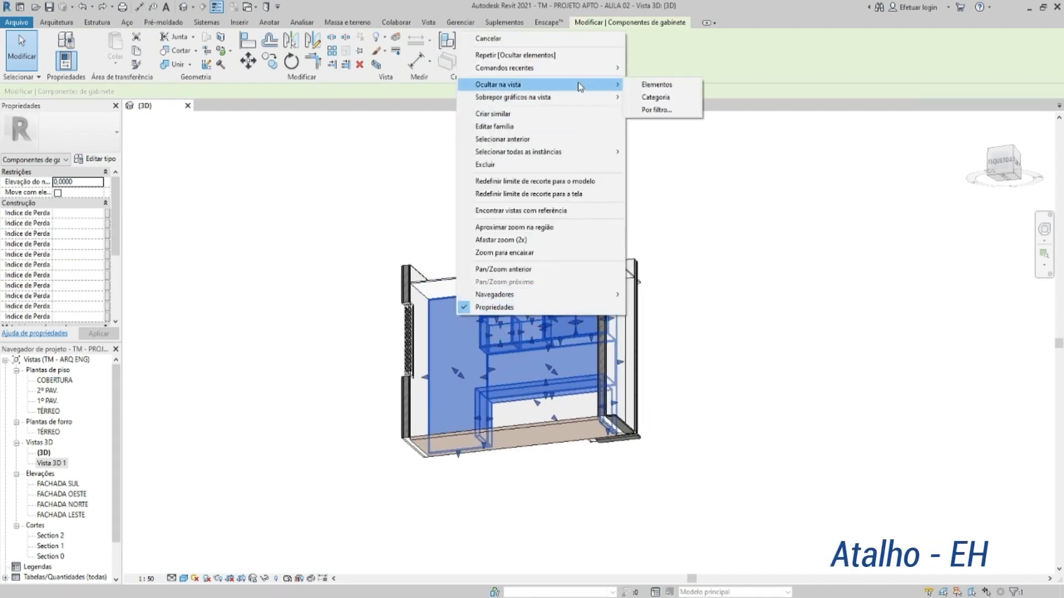
{"action": "left_click", "coordinate": [656, 84]}
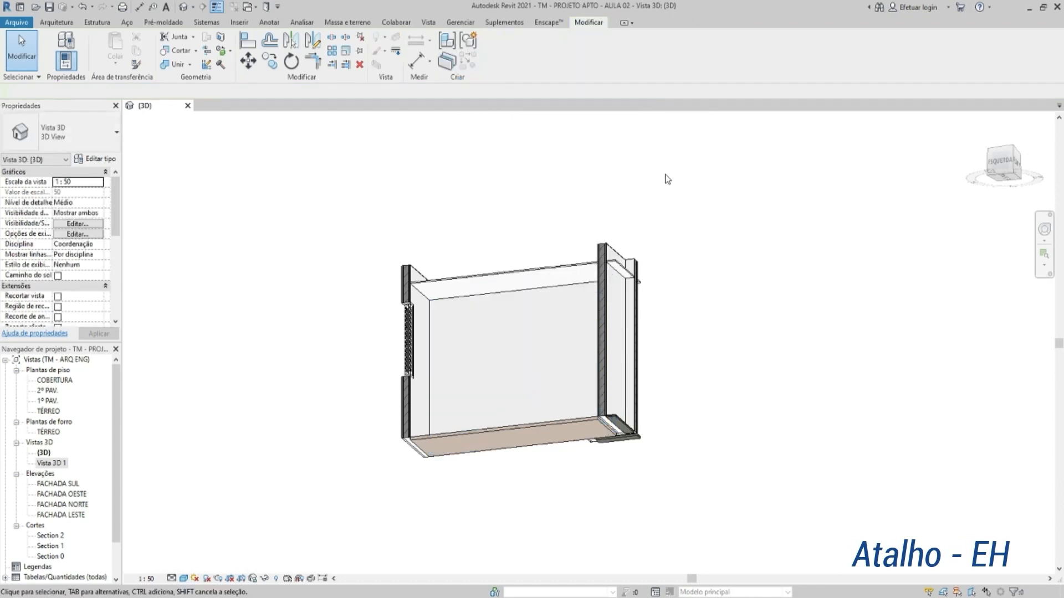
{"action": "key", "text": "ctrl+z"}
Temporarily hide the furniture with Ocultar elemento and reset the temporary hiding
{"action": "left_click", "coordinate": [510, 309]}
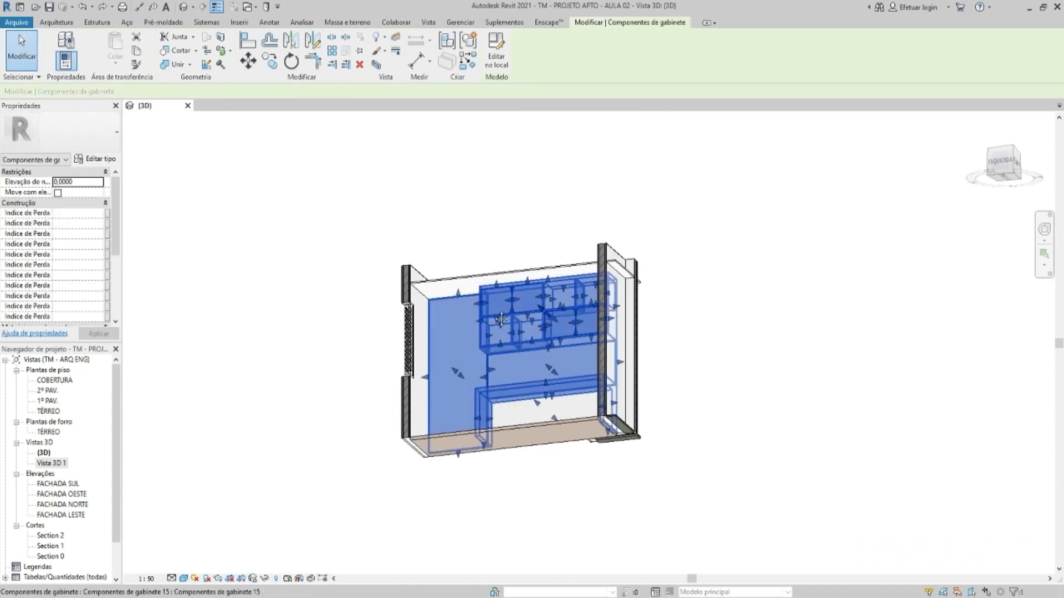
{"action": "middle_click_drag", "start_coordinate": [494, 313], "coordinate": [495, 304]}
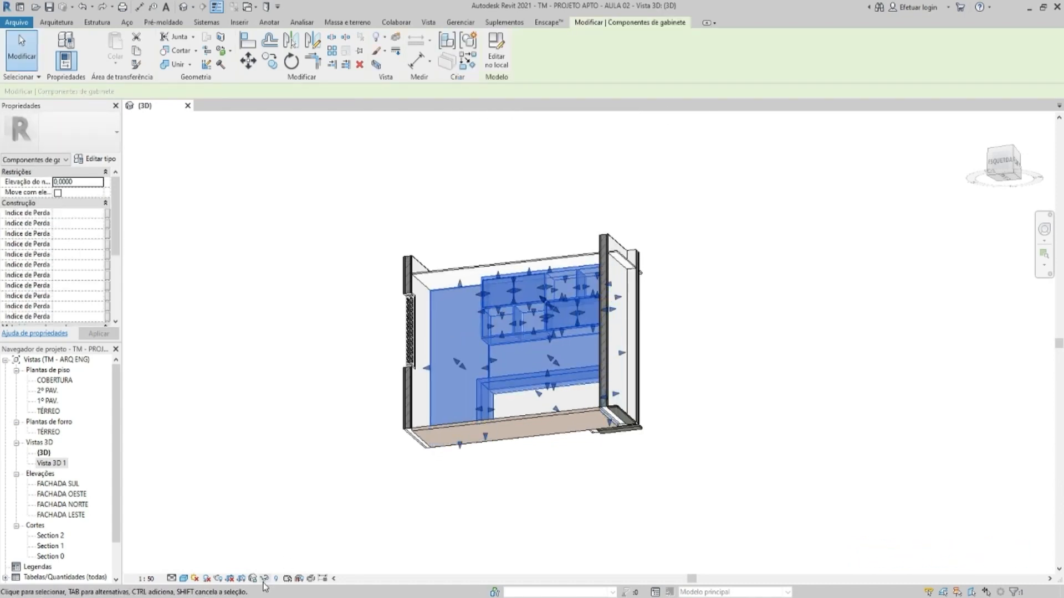
{"action": "left_click", "coordinate": [265, 580]}
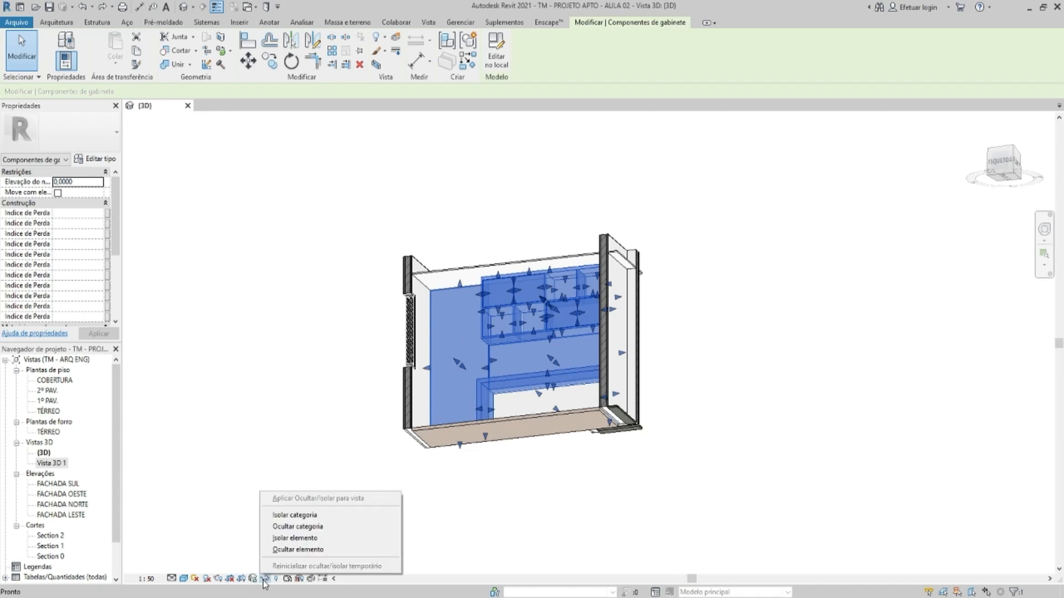
{"action": "left_click", "coordinate": [295, 550]}
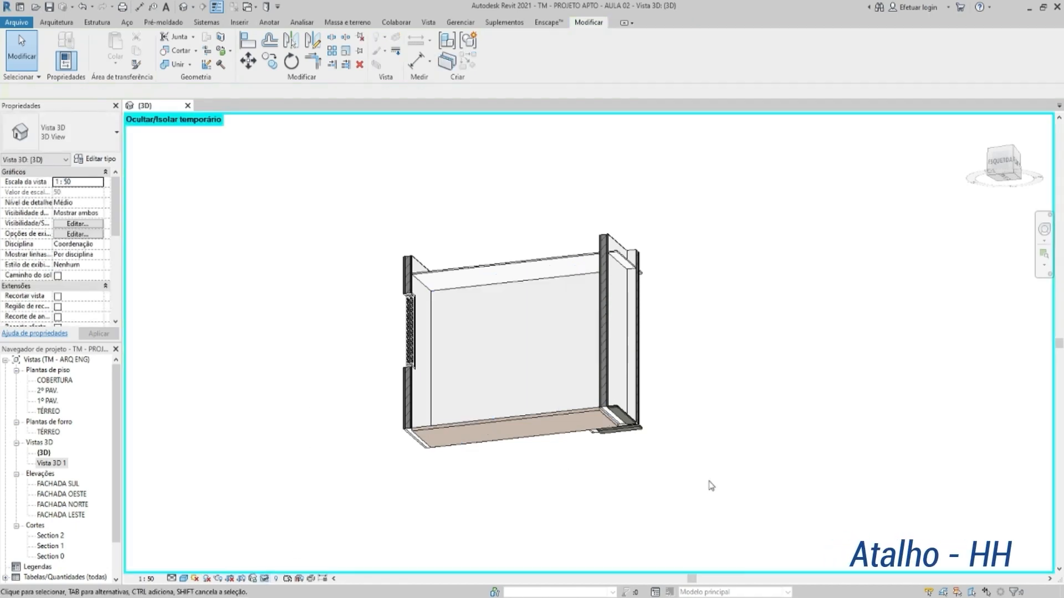
{"action": "middle_click_drag", "start_coordinate": [600, 477], "coordinate": [605, 477]}
{"action": "key", "text": "h"}
{"action": "key", "text": "r"}
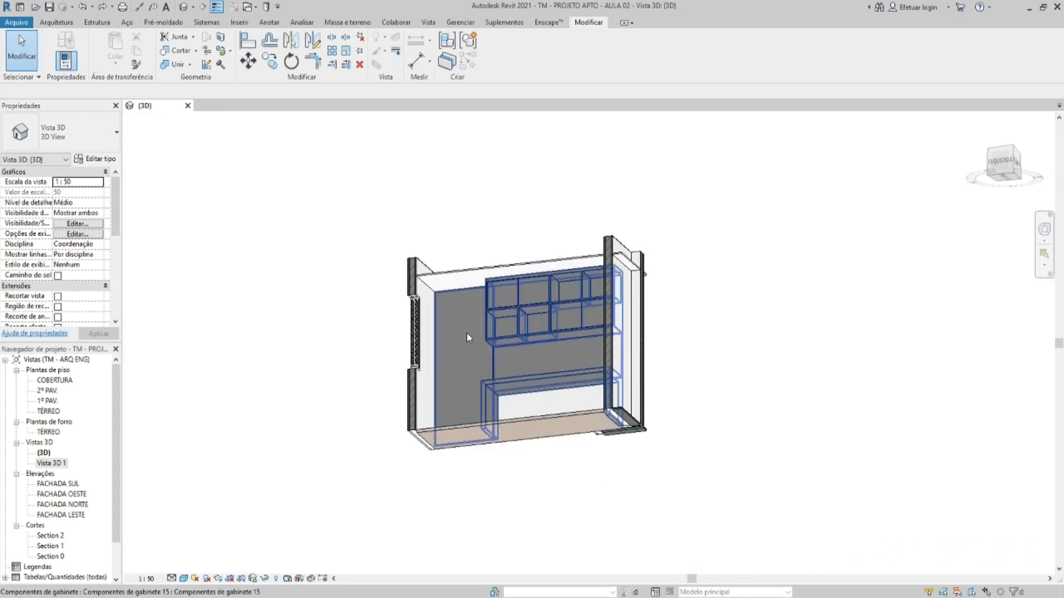
Temporarily isolate the furniture with Isolar elemento and orbit around it to show the cabinets and desk
{"action": "left_click", "coordinate": [457, 309]}
{"action": "left_click", "coordinate": [265, 579]}
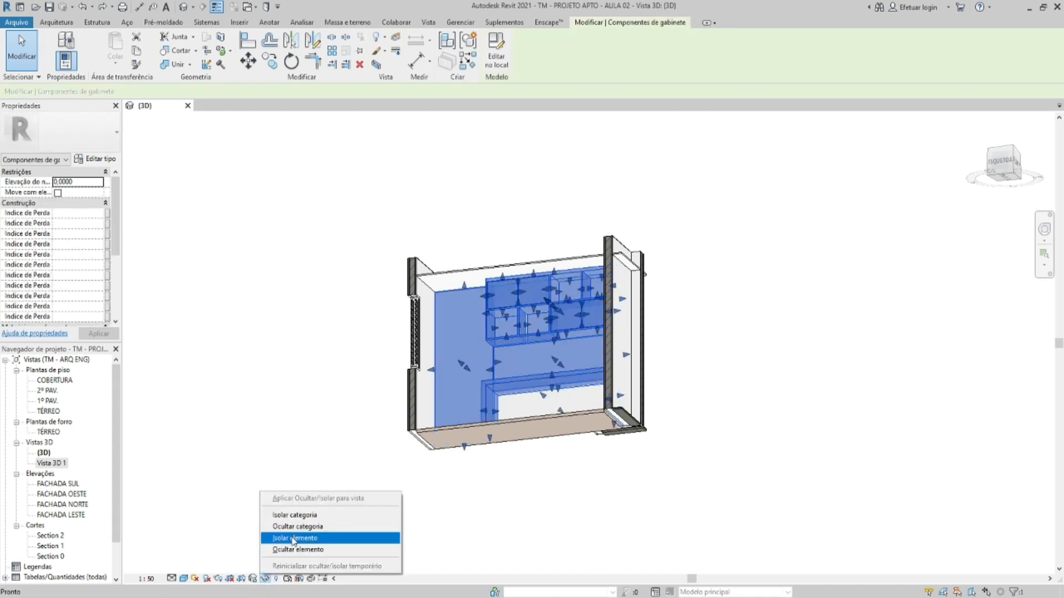
{"action": "left_click", "coordinate": [293, 538]}
{"action": "mouse_move", "coordinate": [765, 427]}
{"action": "middle_mouse_down", "text": "shift"}
{"action": "mouse_move", "coordinate": [366, 411]}
{"action": "mouse_move", "coordinate": [729, 350]}
{"action": "mouse_move", "coordinate": [748, 451]}
{"action": "mouse_move", "coordinate": [757, 427]}
{"action": "middle_mouse_up", "text": "shift"}
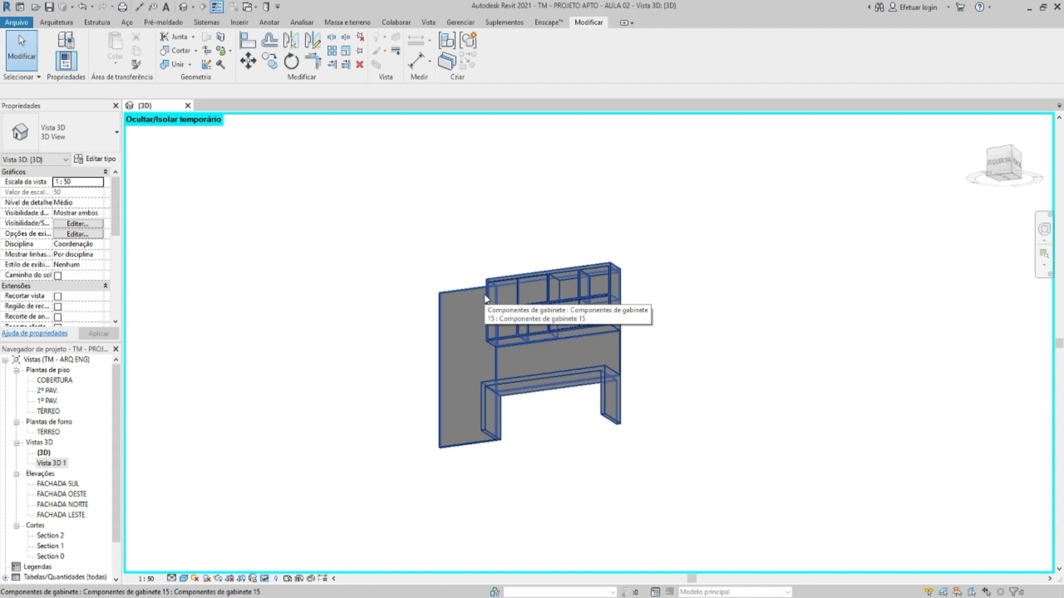
{"action": "middle_click_drag", "start_coordinate": [560, 245], "coordinate": [587, 243], "text": "shift"}
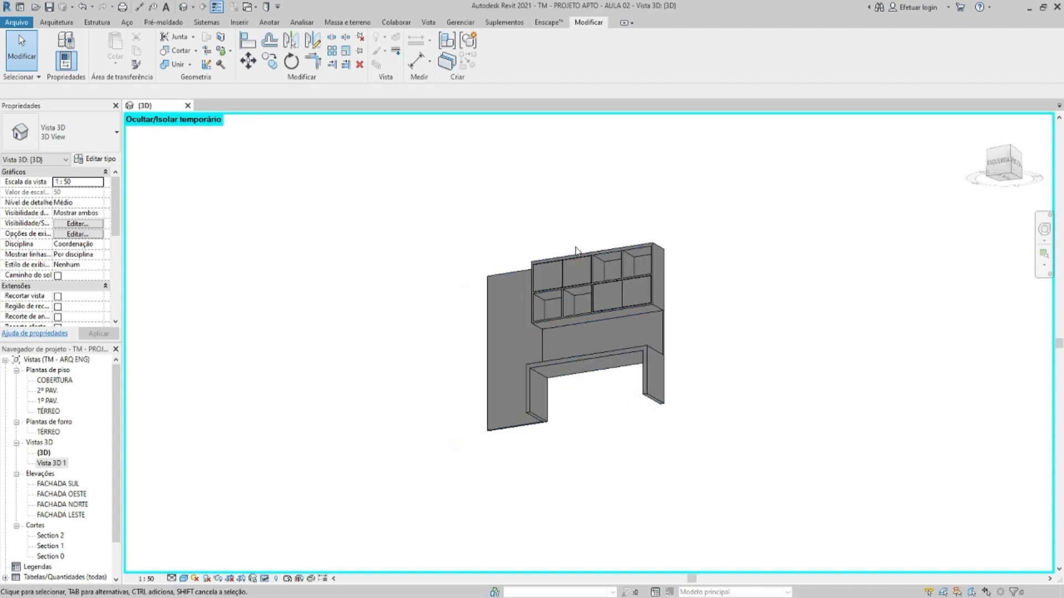
{"action": "middle_click_drag", "start_coordinate": [657, 309], "coordinate": [681, 301], "text": "shift"}
{"action": "scroll", "coordinate": [561, 351], "scroll_direction": "up", "scroll_amount": 5}
{"action": "middle_click_drag", "start_coordinate": [562, 352], "coordinate": [573, 310], "text": "shift"}
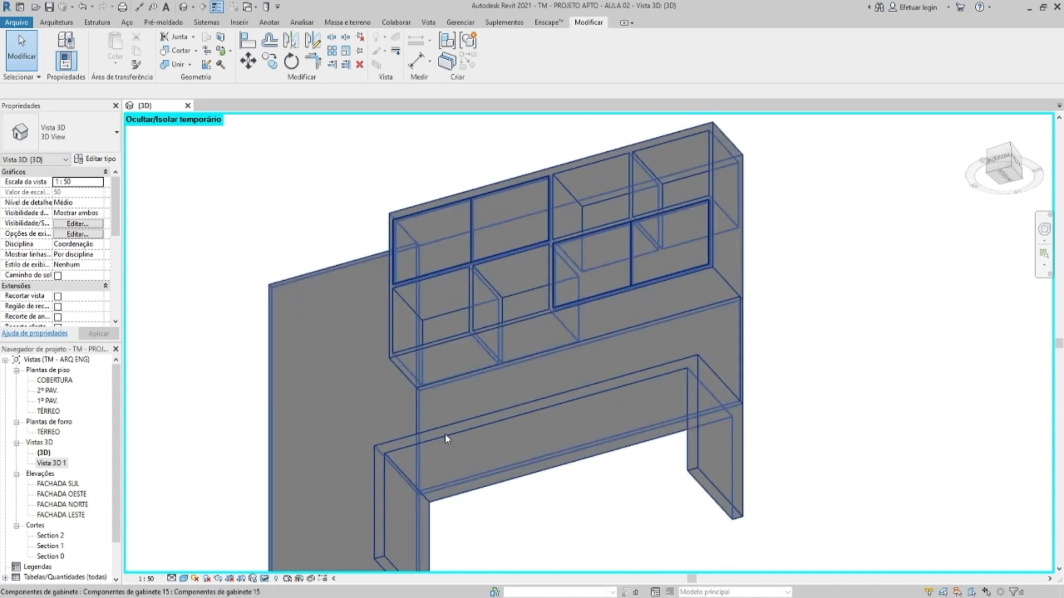
Turn on ambient shadows in the graphic display options of the {3D} view
{"action": "left_click", "coordinate": [183, 578]}
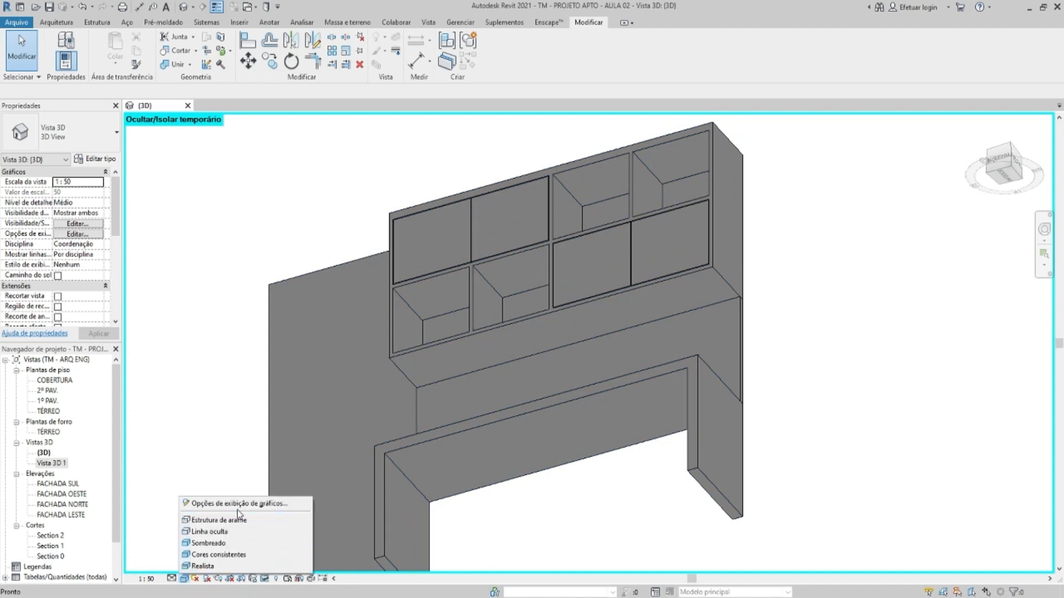
{"action": "left_click", "coordinate": [238, 503]}
{"action": "left_click", "coordinate": [178, 245]}
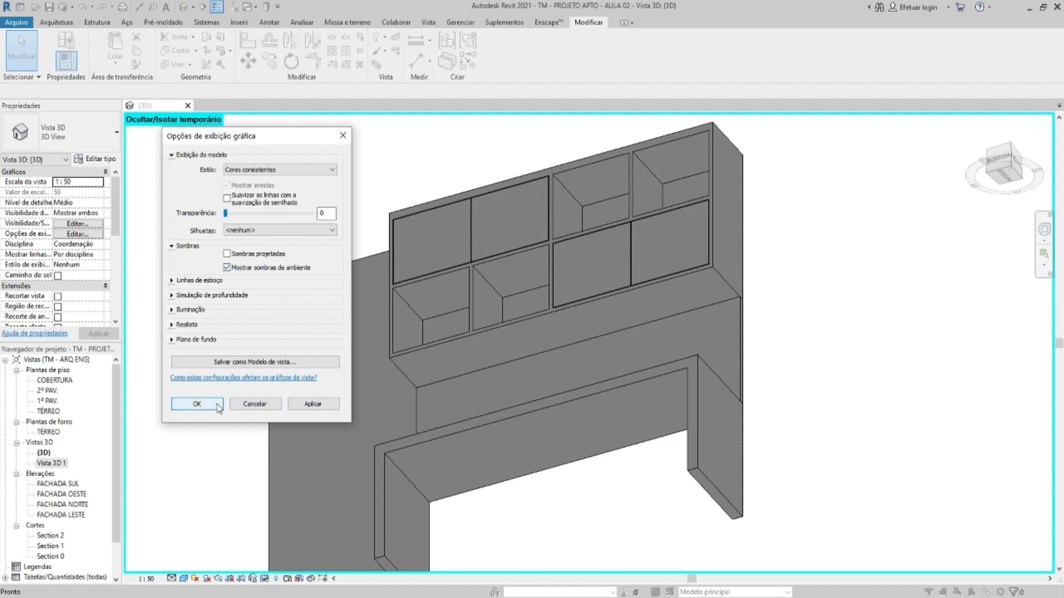
{"action": "left_click", "coordinate": [197, 404]}
{"action": "scroll", "coordinate": [809, 327], "scroll_direction": "down", "scroll_amount": 2}
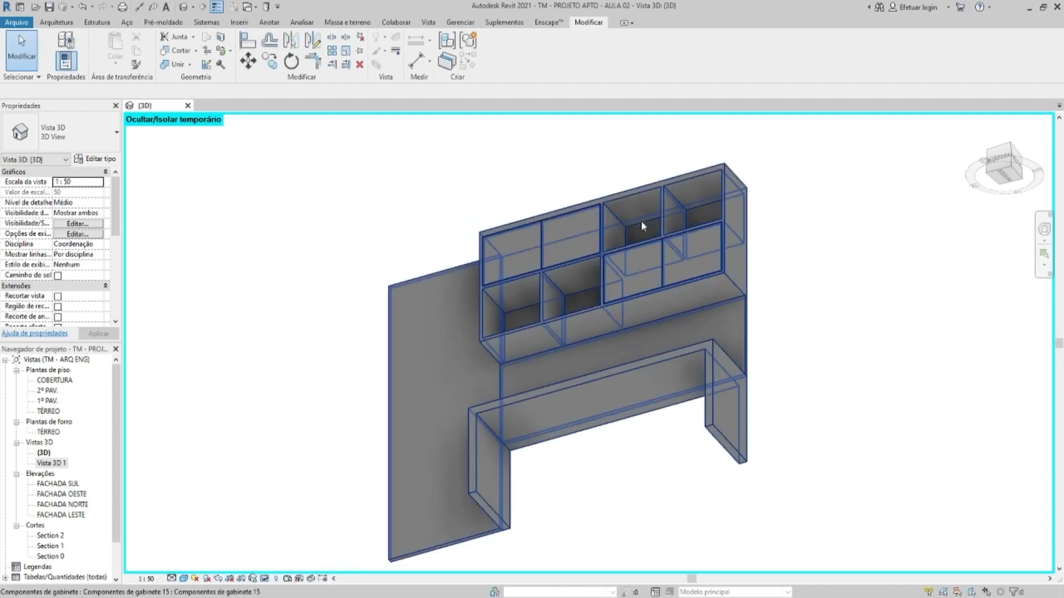
{"action": "middle_click_drag", "start_coordinate": [819, 301], "coordinate": [785, 294], "text": "shift"}
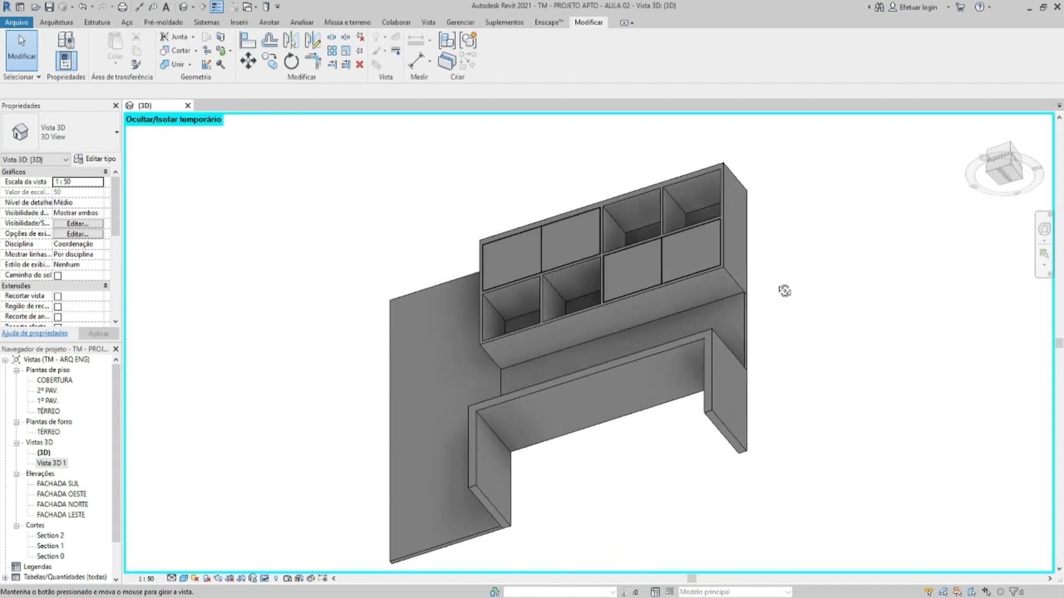
{"action": "scroll", "coordinate": [610, 338], "scroll_direction": "up", "scroll_amount": 4}
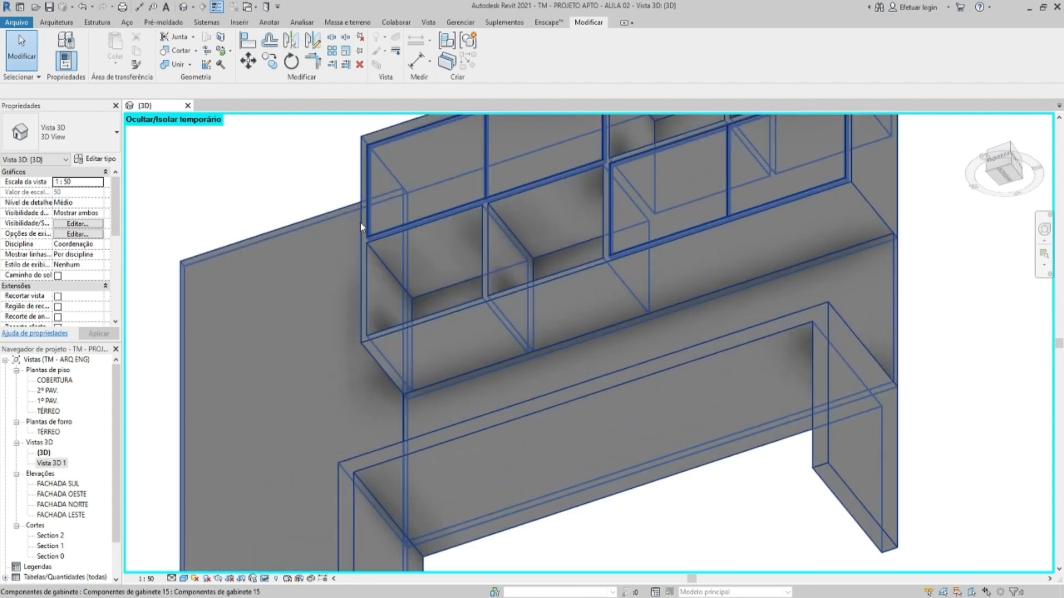
Open the furniture for in-place editing and start a void extrusion
{"action": "left_click", "coordinate": [430, 157]}
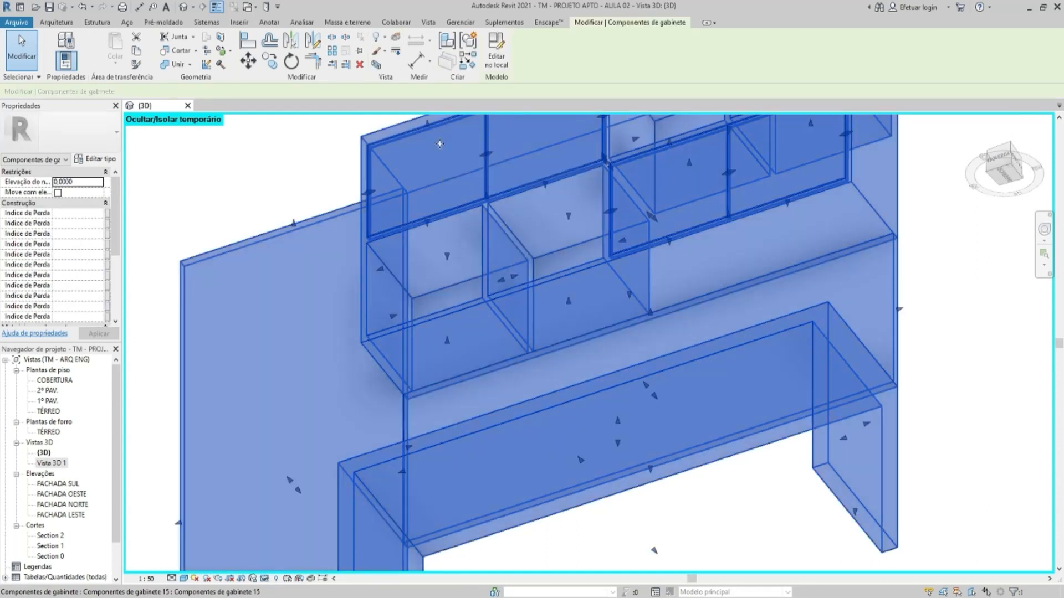
{"action": "left_click", "coordinate": [493, 51]}
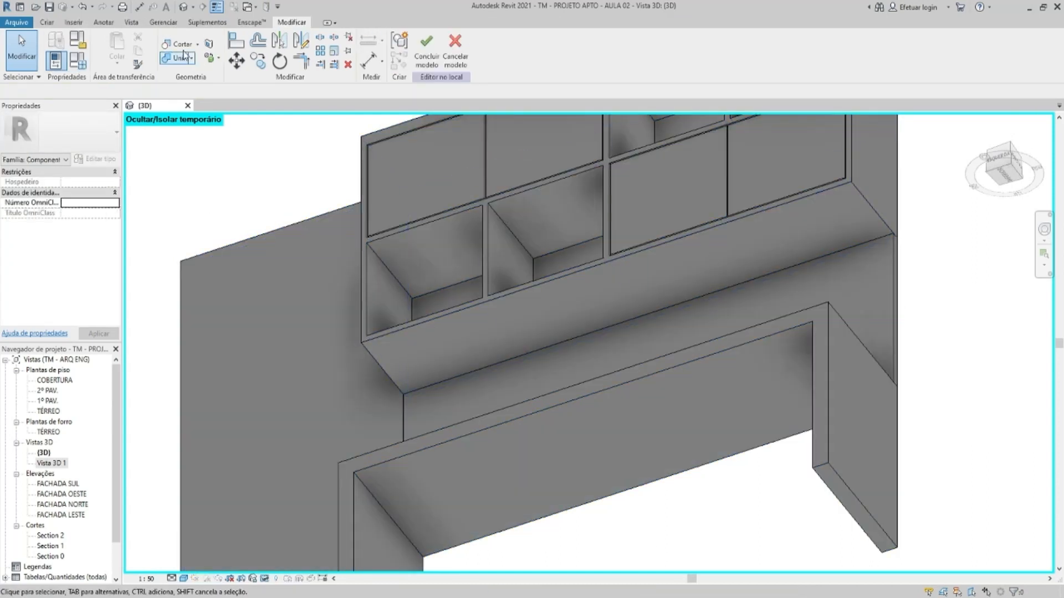
{"action": "left_click", "coordinate": [46, 24]}
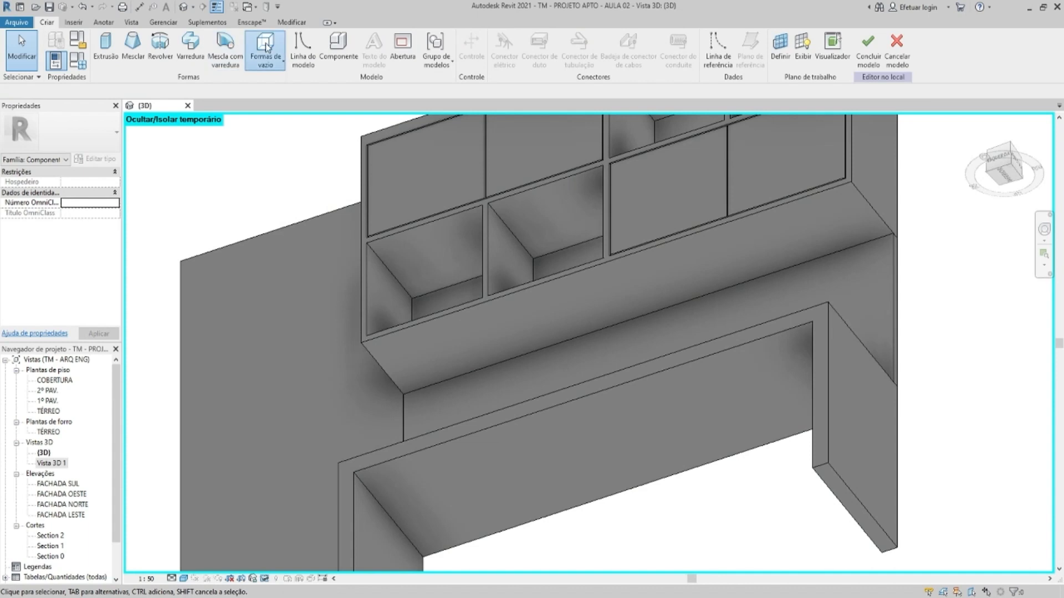
{"action": "left_click", "coordinate": [266, 48]}
{"action": "left_click", "coordinate": [285, 84]}
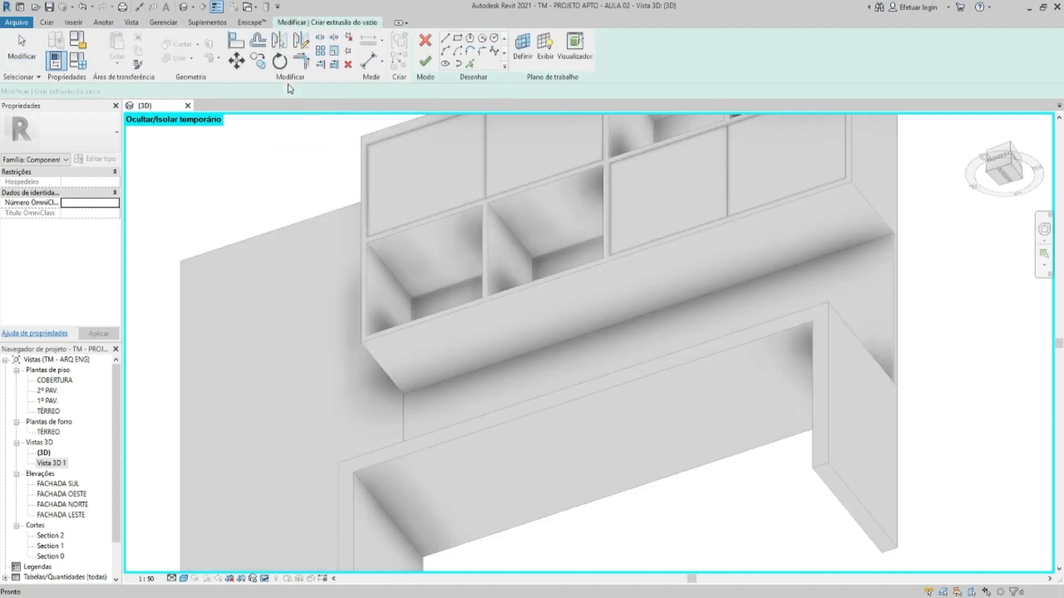
Set the void extrusion's work plane by picking the underside face of the wall cabinets
{"action": "left_click", "coordinate": [523, 52]}
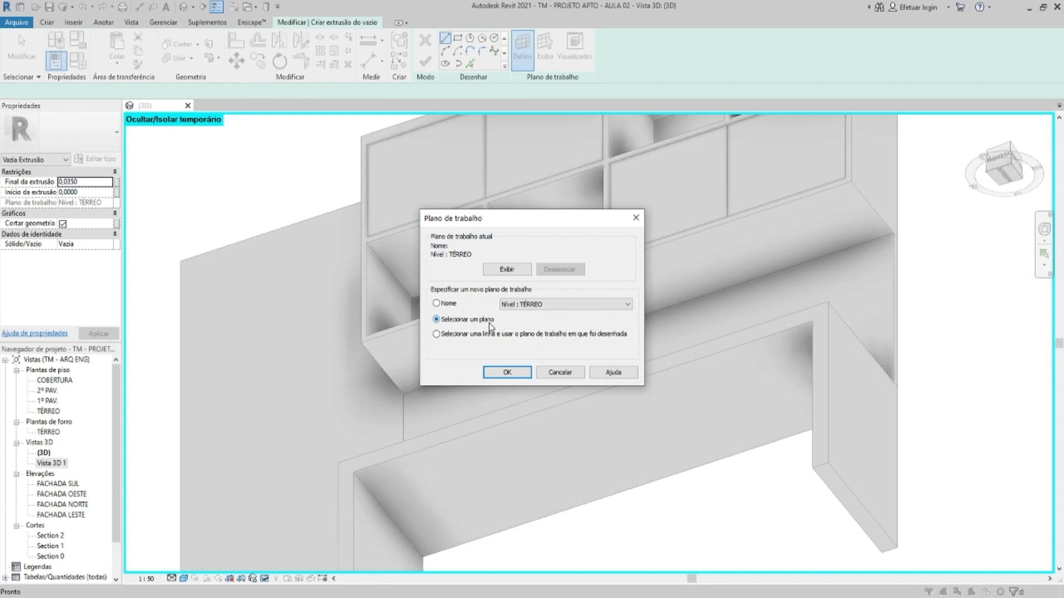
{"action": "left_click", "coordinate": [515, 376]}
{"action": "left_click", "coordinate": [563, 301]}
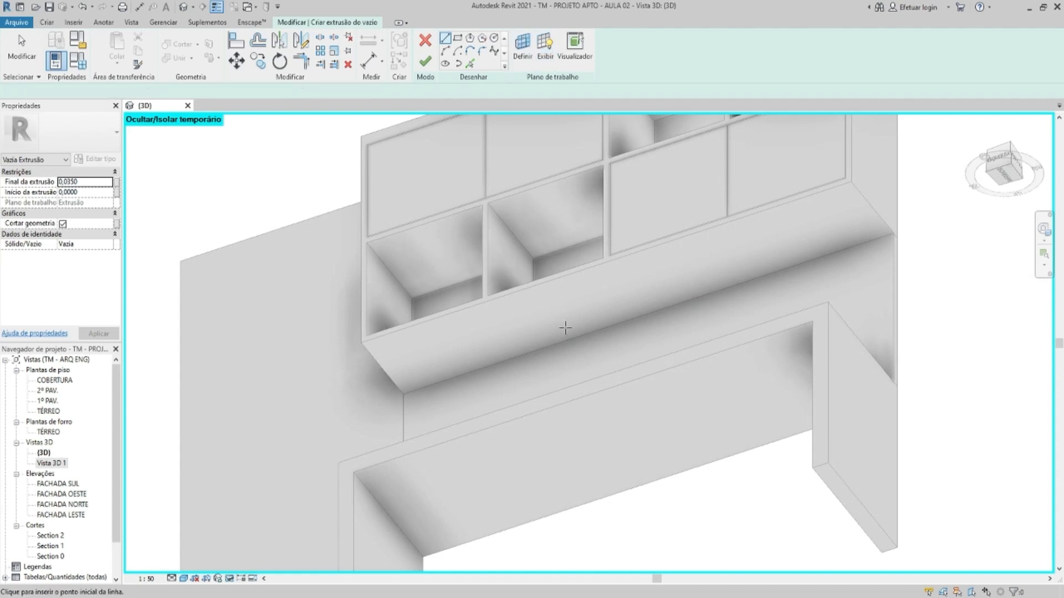
{"action": "scroll", "coordinate": [513, 314], "scroll_direction": "down", "scroll_amount": 2}
{"action": "scroll", "coordinate": [479, 314], "scroll_direction": "up", "scroll_amount": 2}
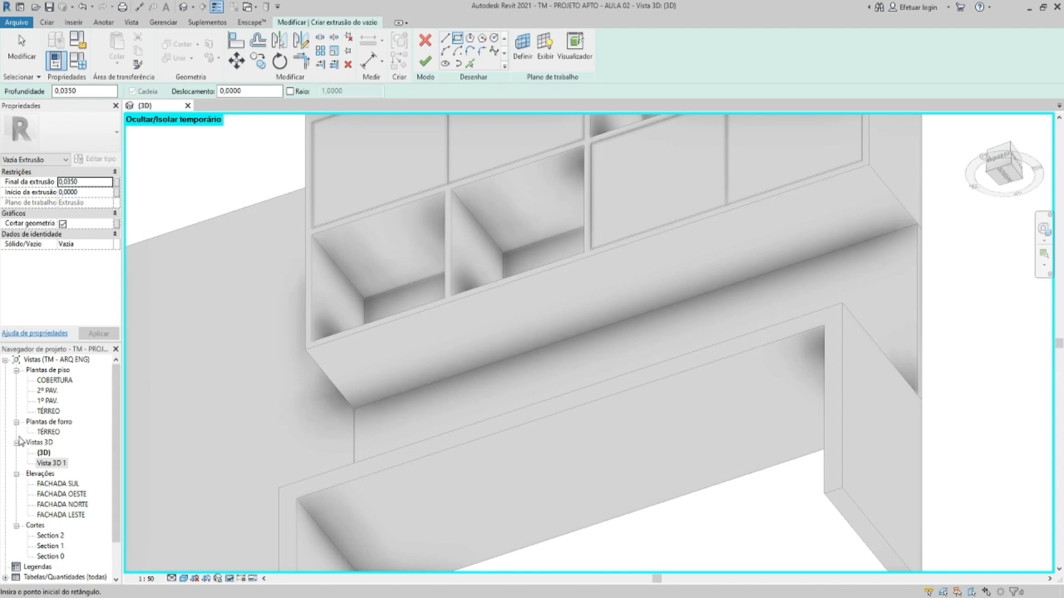
Switch to the TÉRREO floor plan and show the furniture in the HOME OFFICE in wireframe
{"action": "double_click", "coordinate": [48, 412]}
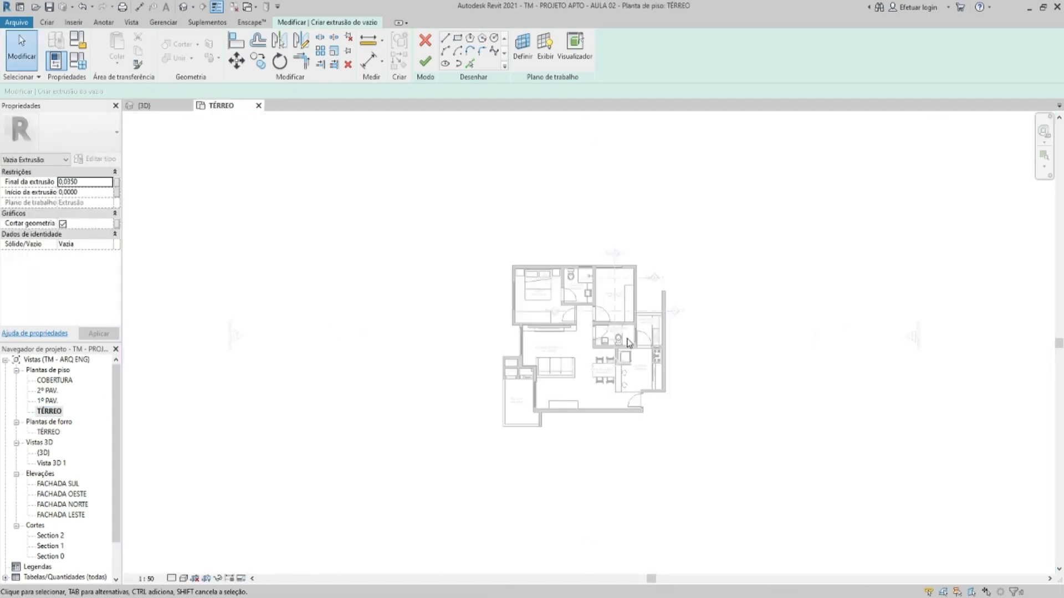
{"action": "scroll", "coordinate": [633, 259], "scroll_direction": "up", "scroll_amount": 3}
{"action": "scroll", "coordinate": [632, 261], "scroll_direction": "up", "scroll_amount": 3}
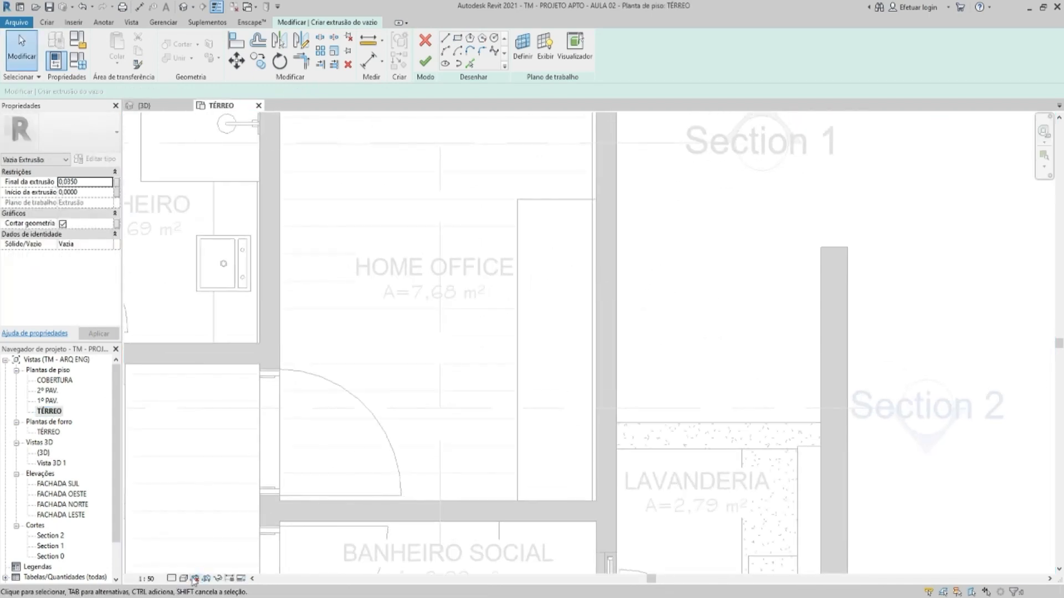
{"action": "left_click", "coordinate": [193, 579]}
{"action": "left_click", "coordinate": [225, 513]}
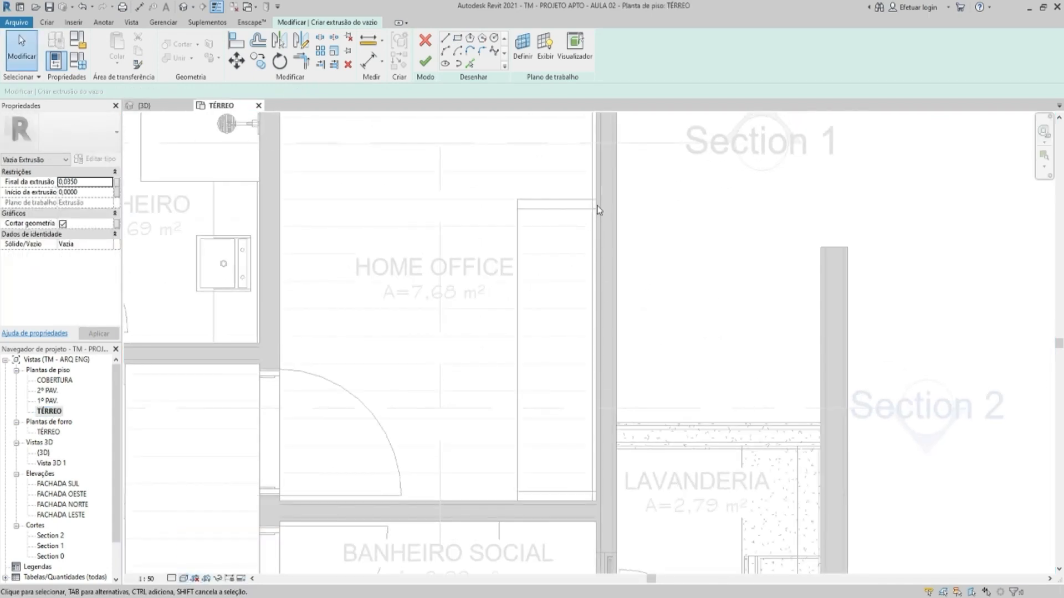
{"action": "scroll", "coordinate": [596, 209], "scroll_direction": "up", "scroll_amount": 5}
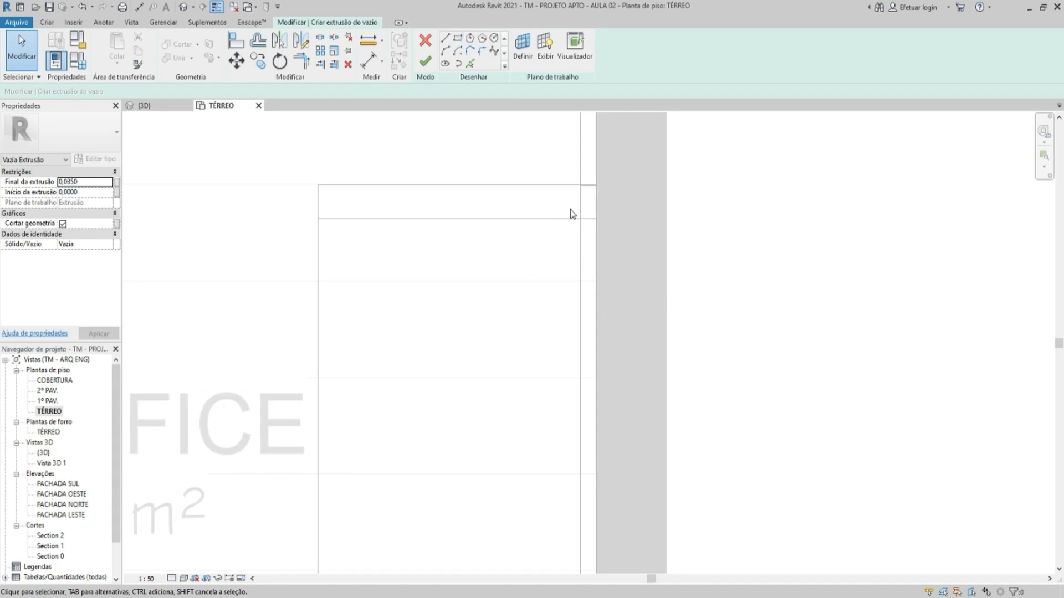
Sketch a void rectangle about 2.06 m long and 0.017 m wide along the wall panel, between the inner faces of the desk sides
{"action": "left_click", "coordinate": [458, 39]}
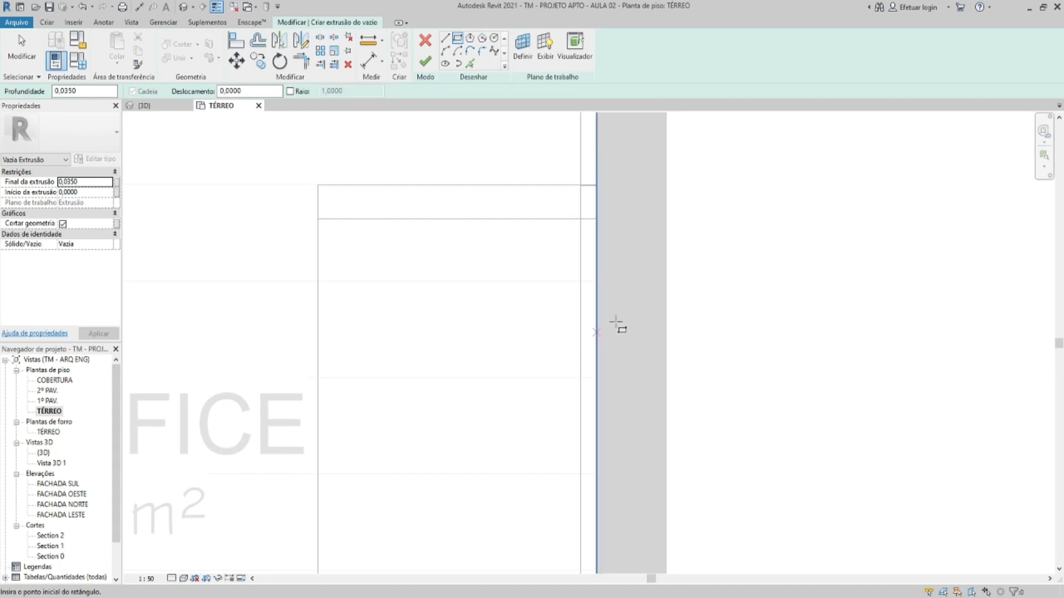
{"action": "left_click", "coordinate": [580, 219]}
{"action": "scroll", "coordinate": [560, 230], "scroll_direction": "down", "scroll_amount": 5}
{"action": "scroll", "coordinate": [586, 360], "scroll_direction": "up", "scroll_amount": 5}
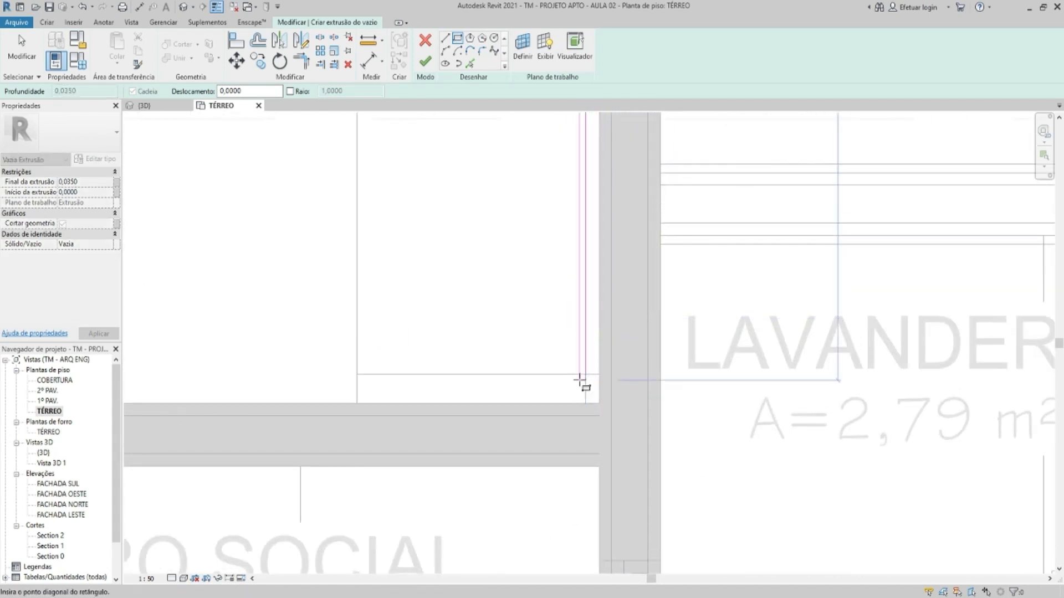
{"action": "scroll", "coordinate": [580, 381], "scroll_direction": "up", "scroll_amount": 4}
{"action": "left_click", "coordinate": [577, 369]}
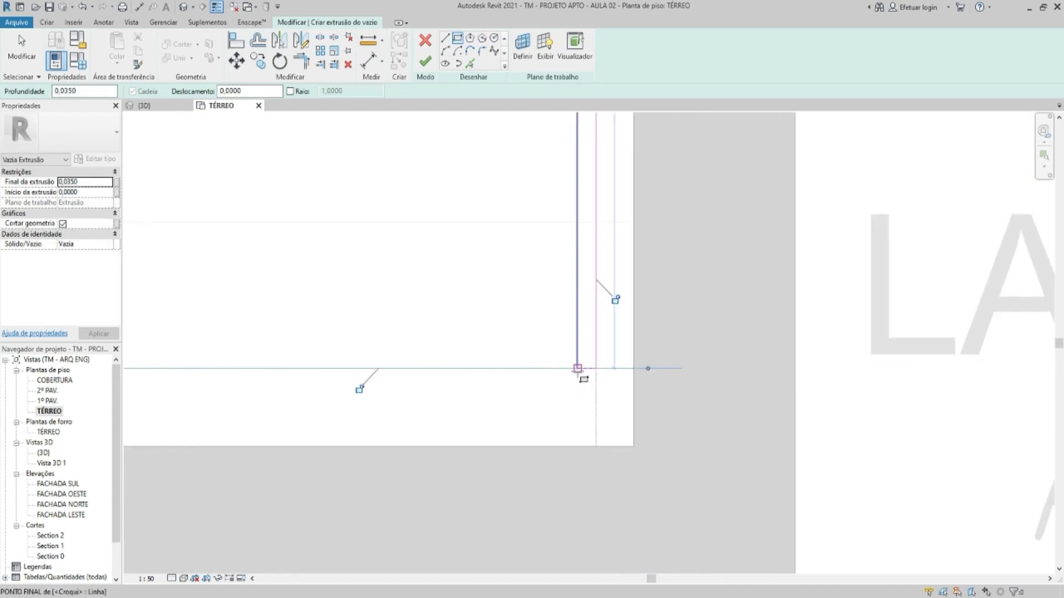
Narrow the void's sketch rectangle by editing the distance between its two long sides
{"action": "key", "text": "Escape"}
{"action": "key", "text": "Escape"}
{"action": "left_click_drag", "start_coordinate": [586, 351], "coordinate": [561, 326]}
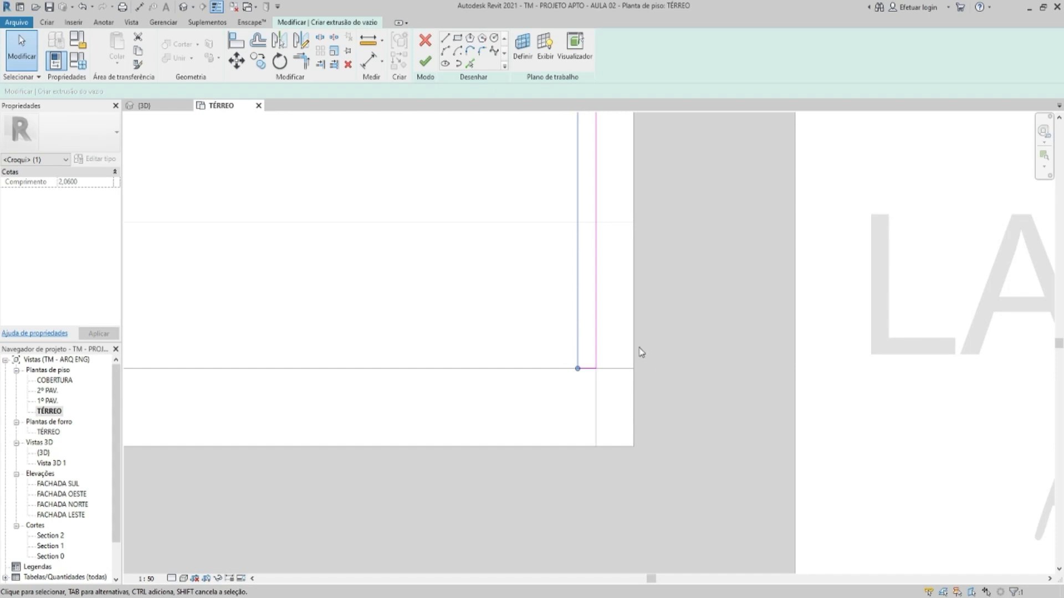
{"action": "scroll", "coordinate": [589, 376], "scroll_direction": "down", "scroll_amount": 6}
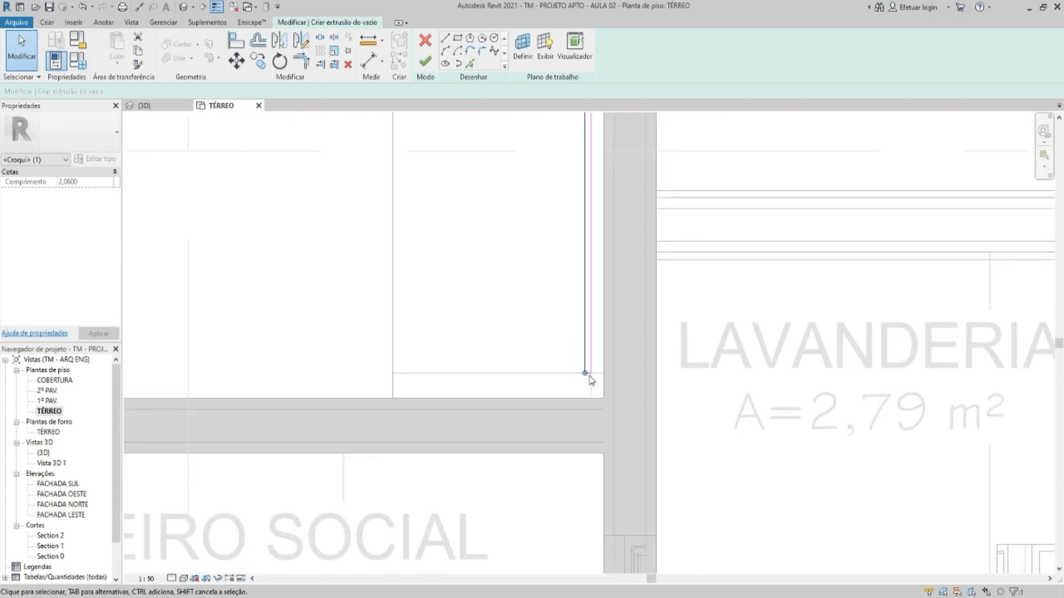
{"action": "scroll", "coordinate": [608, 222], "scroll_direction": "up", "scroll_amount": 5}
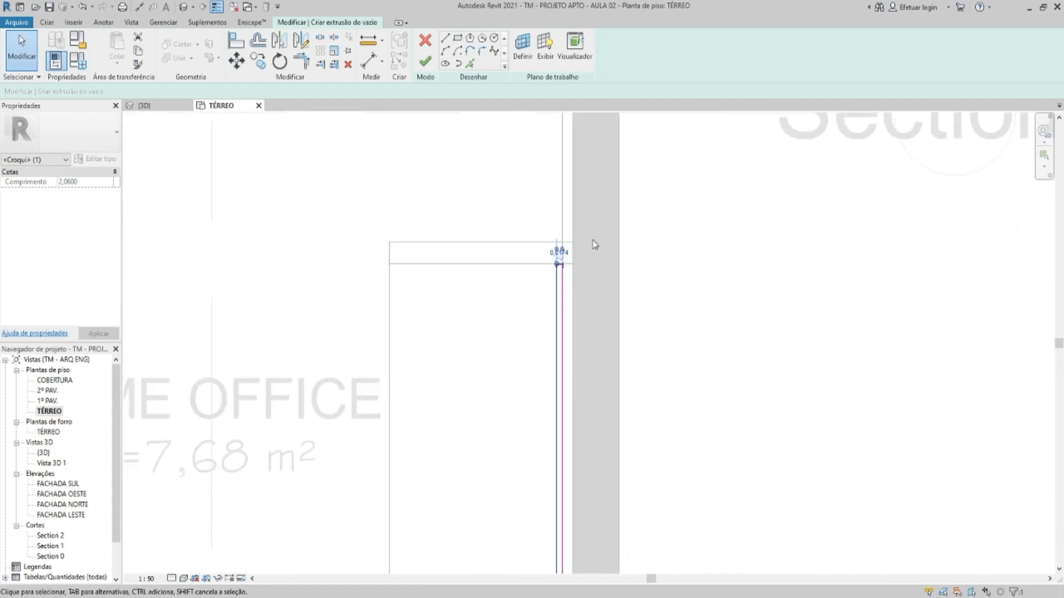
{"action": "left_click", "coordinate": [517, 270]}
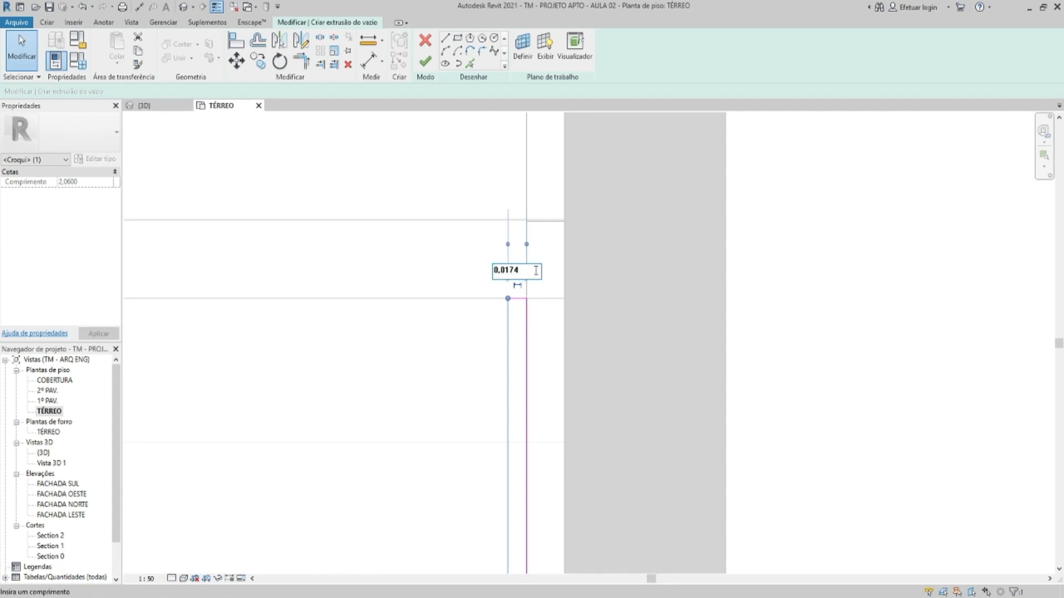
{"action": "key", "text": "Return"}
{"action": "left_click", "coordinate": [521, 272]}
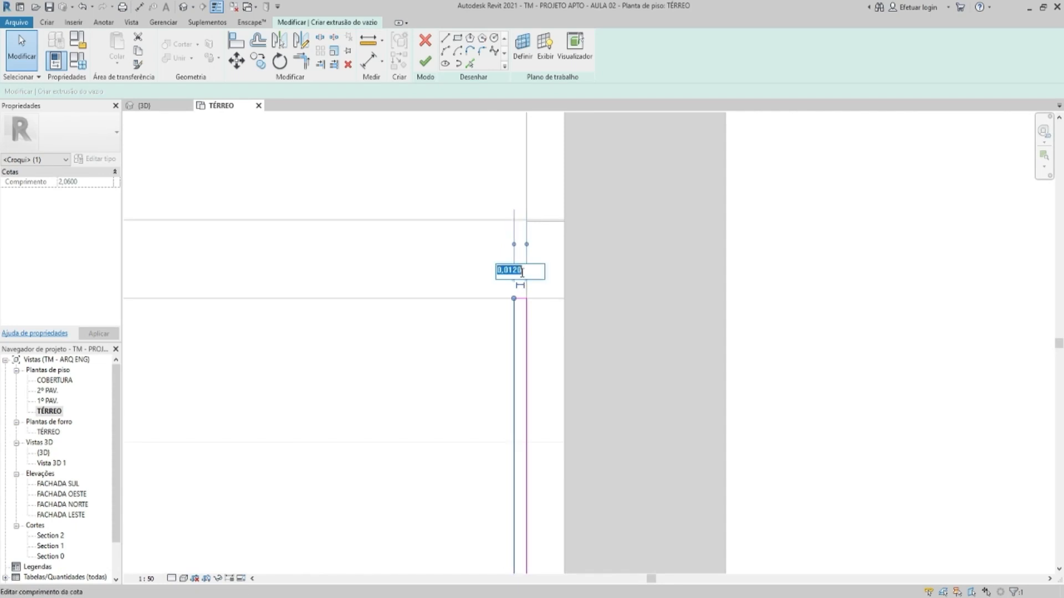
{"action": "key", "text": "Right"}
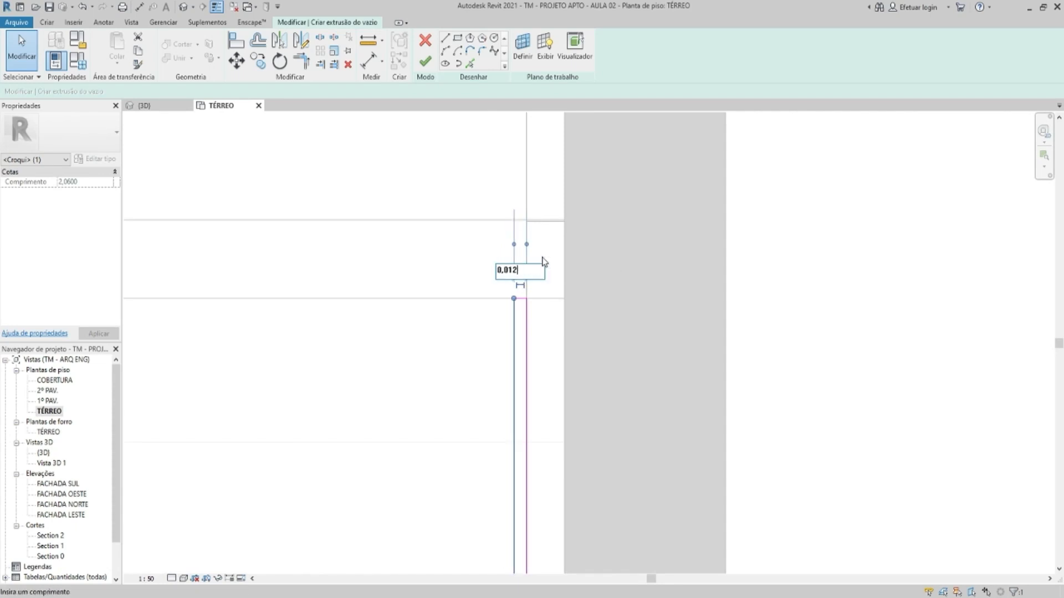
{"action": "key", "text": "Return"}
{"action": "key", "text": "Escape"}
{"action": "scroll", "coordinate": [592, 277], "scroll_direction": "down", "scroll_amount": 5}
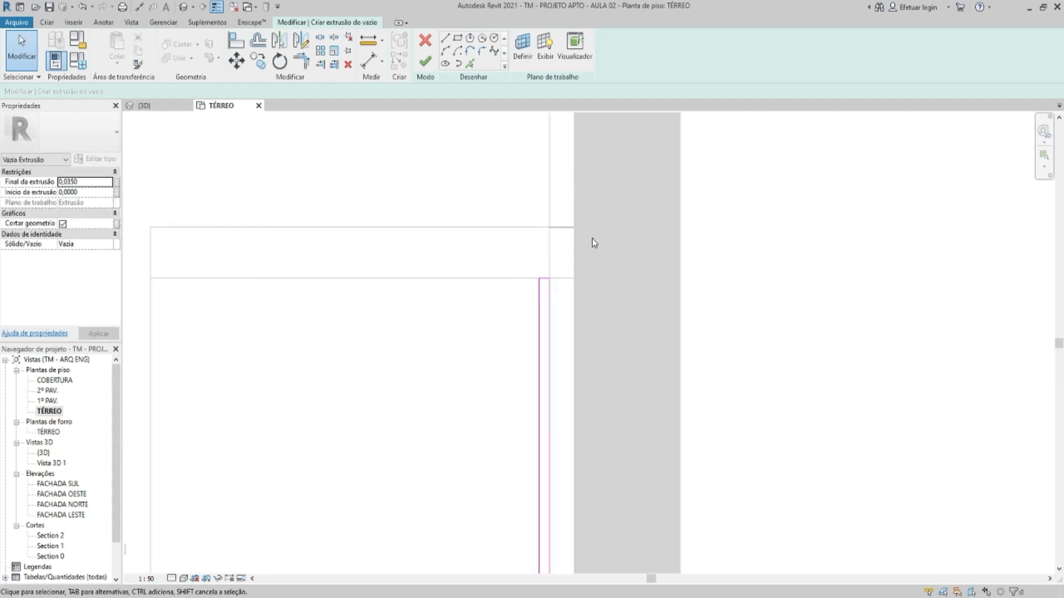
Set the void's extrusion end to 0.02 m and finish its sketch
{"action": "left_click", "coordinate": [89, 181]}
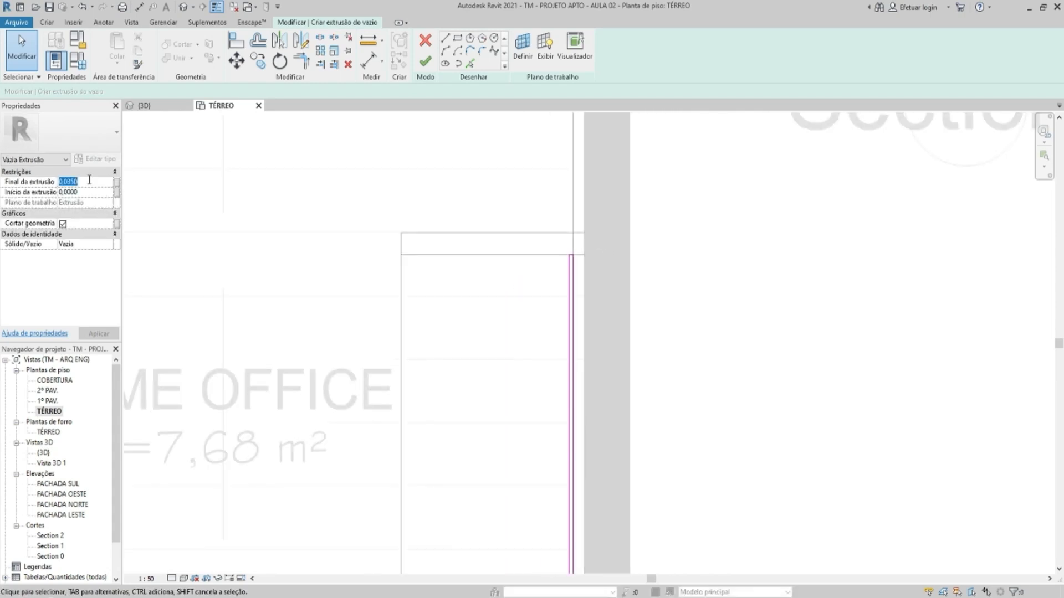
{"action": "type", "text": "0,02"}
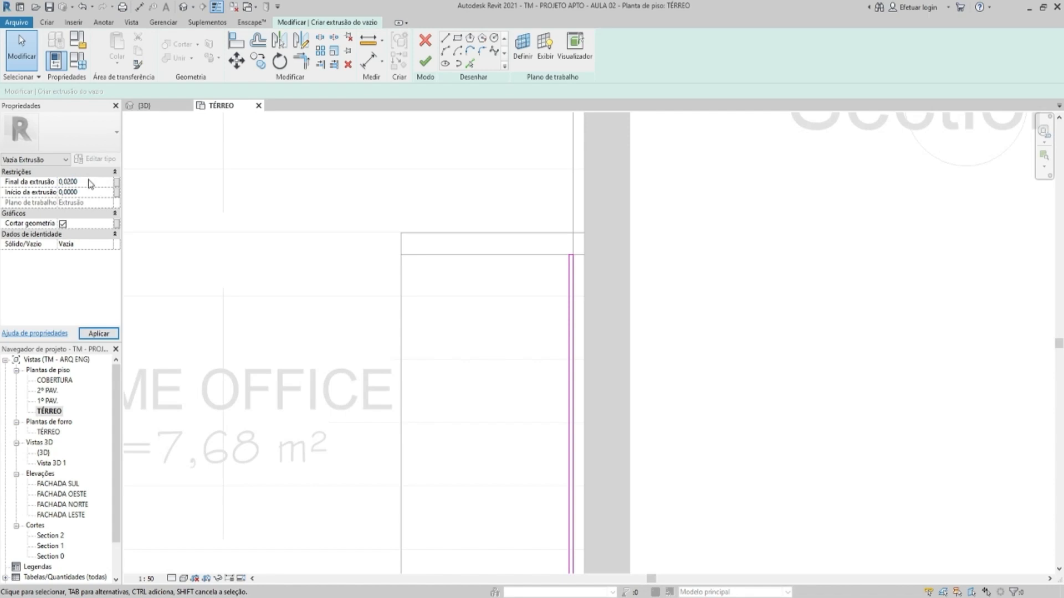
{"action": "left_click", "coordinate": [427, 65]}
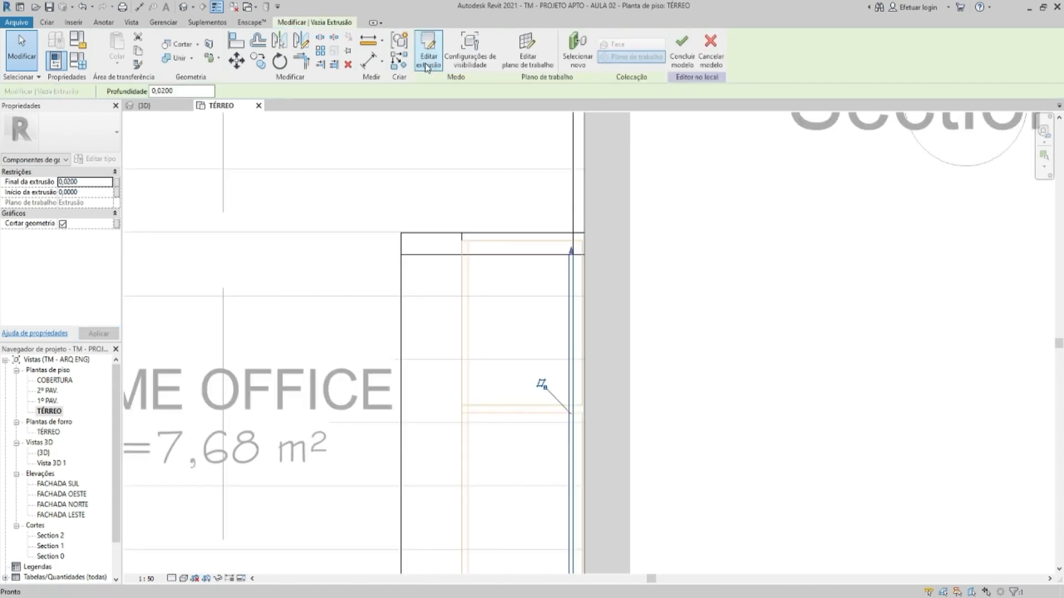
{"action": "left_click", "coordinate": [470, 321]}
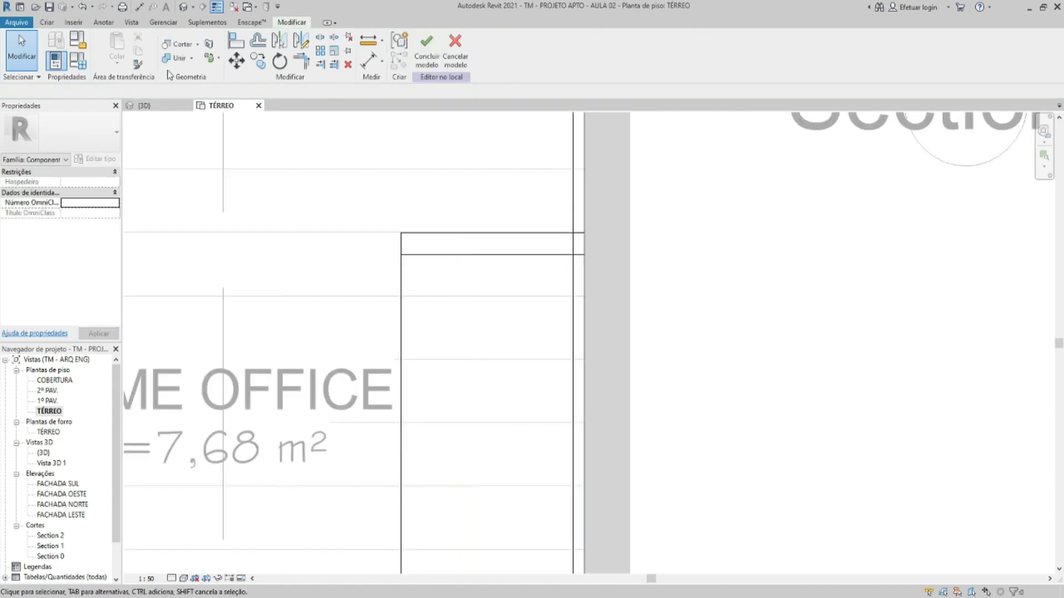
Examine the groove cut into the underside of the wall cabinets and its ends from several angles in the 3D view
{"action": "left_click", "coordinate": [183, 7]}
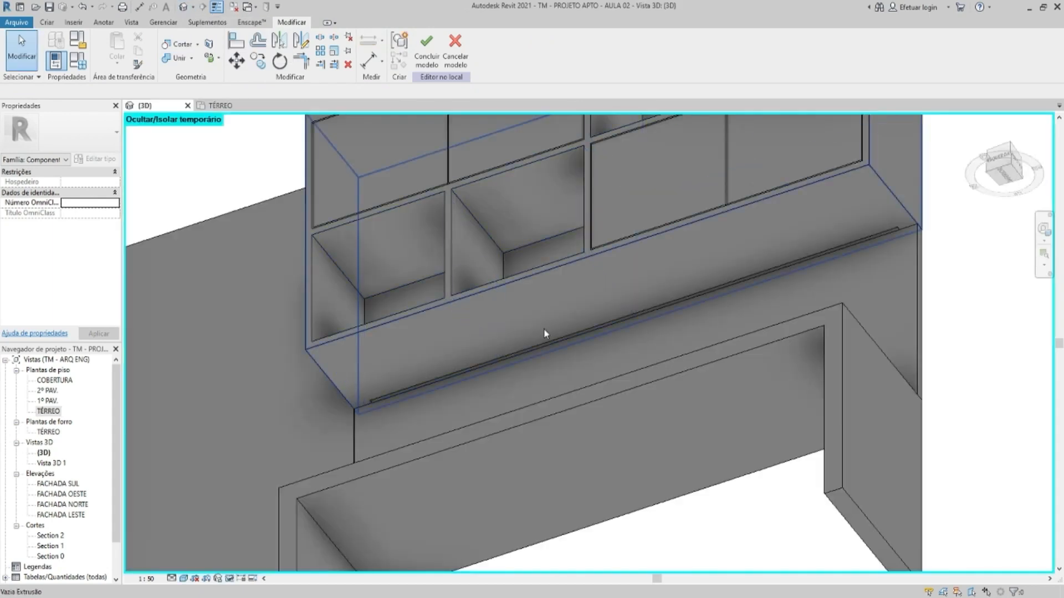
{"action": "middle_click_drag", "start_coordinate": [698, 388], "coordinate": [573, 357], "text": "shift"}
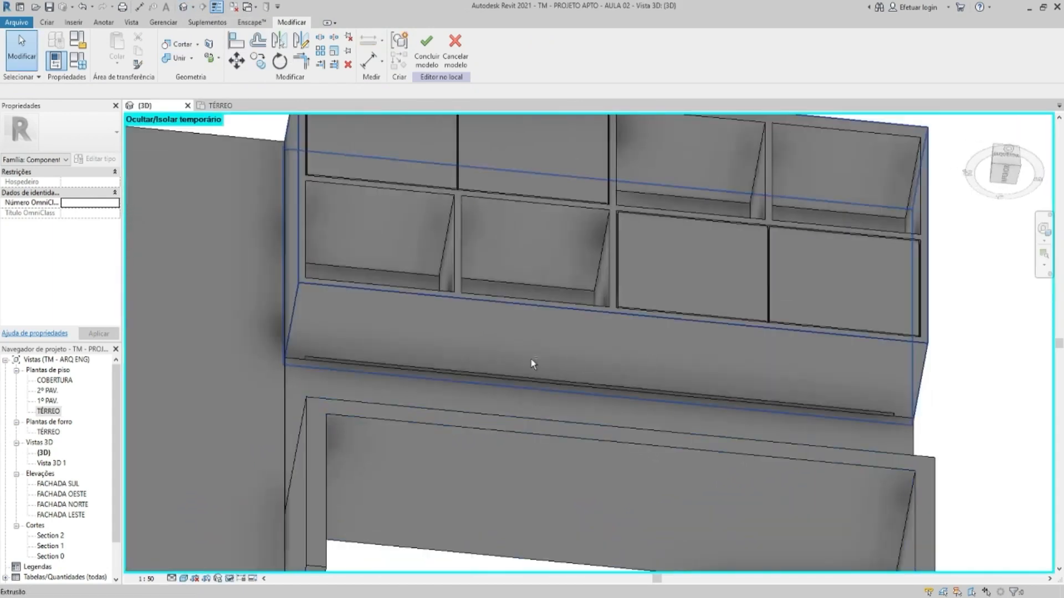
{"action": "scroll", "coordinate": [480, 376], "scroll_direction": "up", "scroll_amount": 3}
{"action": "scroll", "coordinate": [320, 278], "scroll_direction": "up", "scroll_amount": 3}
{"action": "scroll", "coordinate": [332, 340], "scroll_direction": "up", "scroll_amount": 5}
{"action": "left_click", "coordinate": [333, 340]}
{"action": "left_click_drag", "start_coordinate": [332, 340], "coordinate": [206, 287]}
{"action": "left_click", "coordinate": [367, 287]}
{"action": "scroll", "coordinate": [373, 275], "scroll_direction": "down", "scroll_amount": 5}
{"action": "middle_click_drag", "start_coordinate": [375, 272], "coordinate": [433, 299], "text": "shift"}
{"action": "scroll", "coordinate": [394, 256], "scroll_direction": "up", "scroll_amount": 3}
{"action": "scroll", "coordinate": [391, 216], "scroll_direction": "up", "scroll_amount": 2}
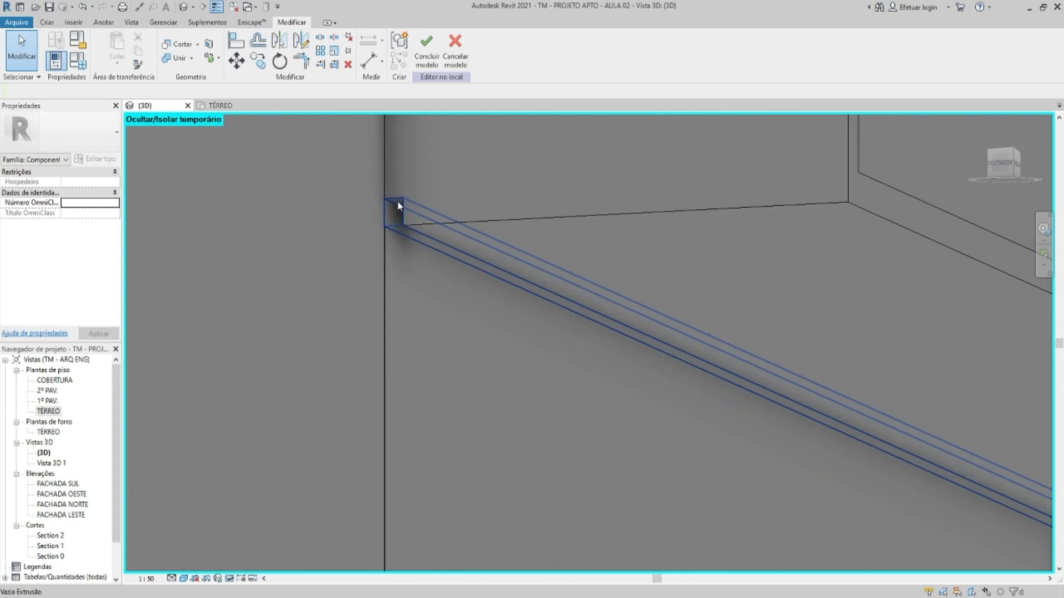
{"action": "middle_click_drag", "start_coordinate": [391, 208], "coordinate": [613, 297], "text": "shift"}
{"action": "scroll", "coordinate": [613, 297], "scroll_direction": "up", "scroll_amount": 3}
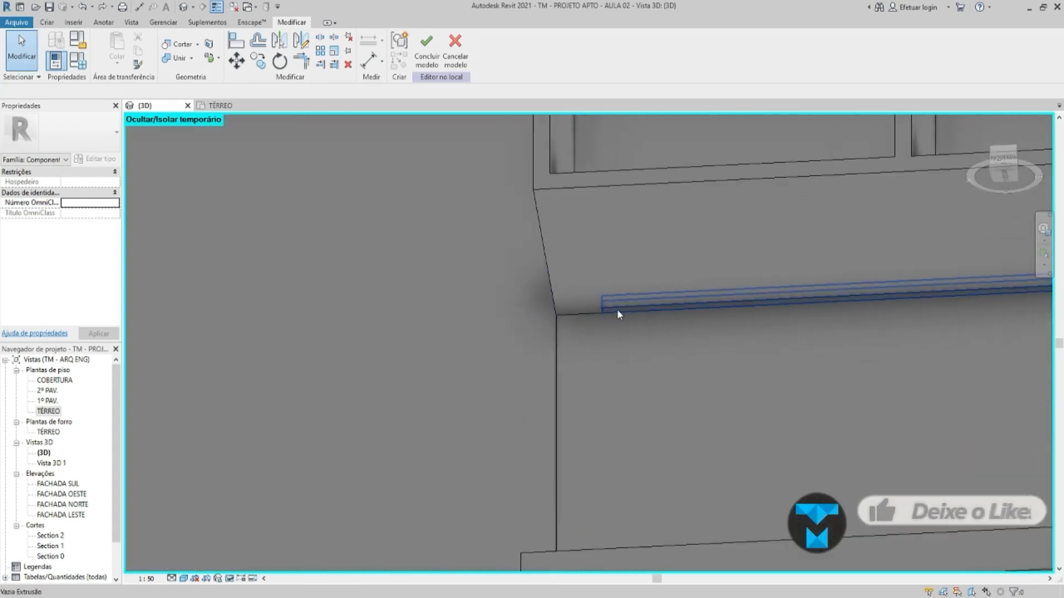
Reopen the groove void's extrusion sketch for editing in the TÉRREO floor plan
{"action": "left_click", "coordinate": [616, 310]}
{"action": "scroll", "coordinate": [616, 310], "scroll_direction": "up", "scroll_amount": 3}
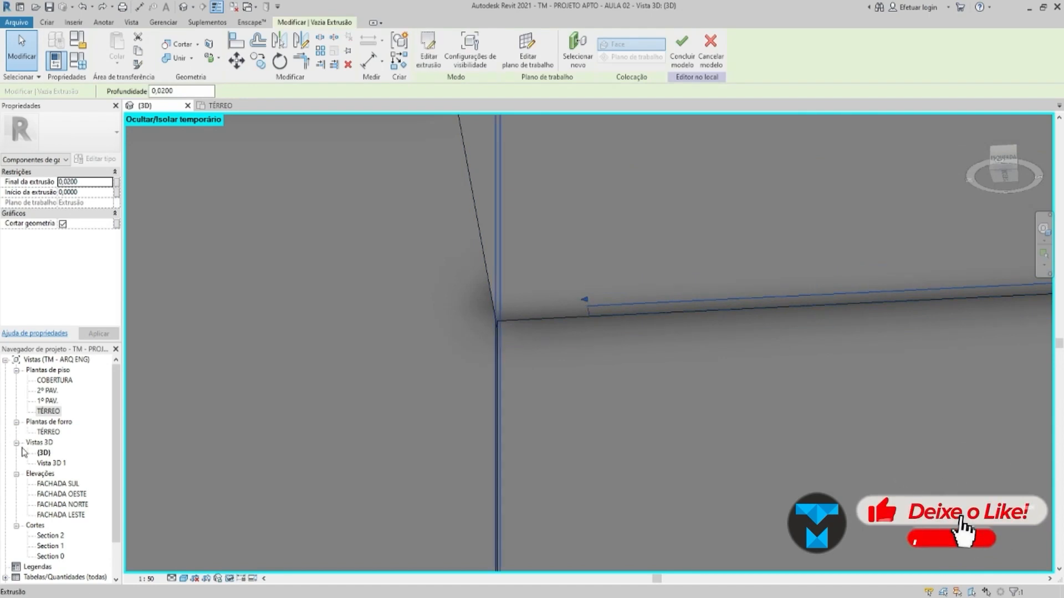
{"action": "double_click", "coordinate": [45, 413]}
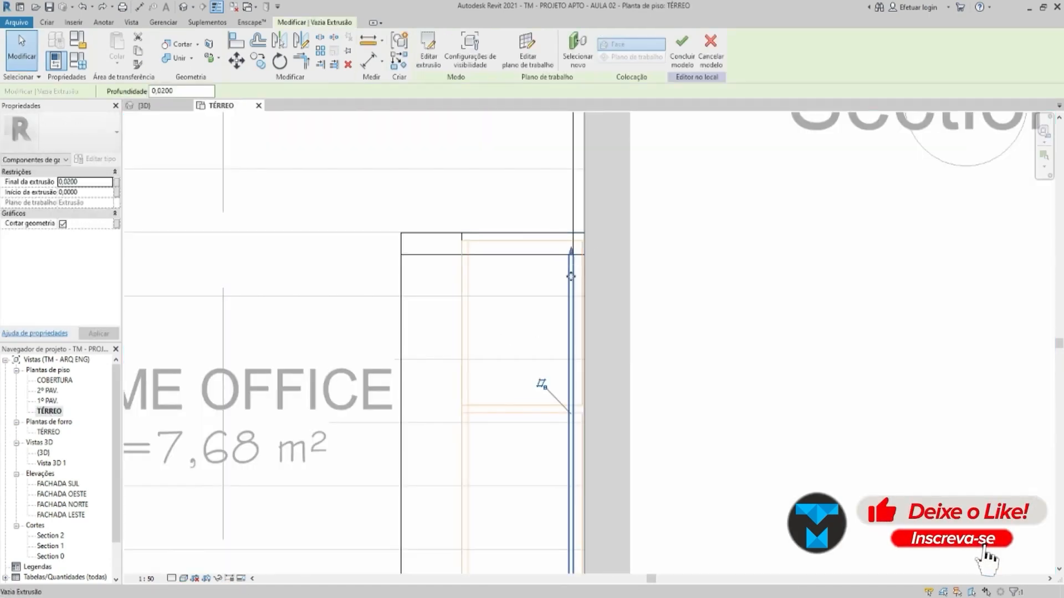
{"action": "left_click", "coordinate": [571, 251]}
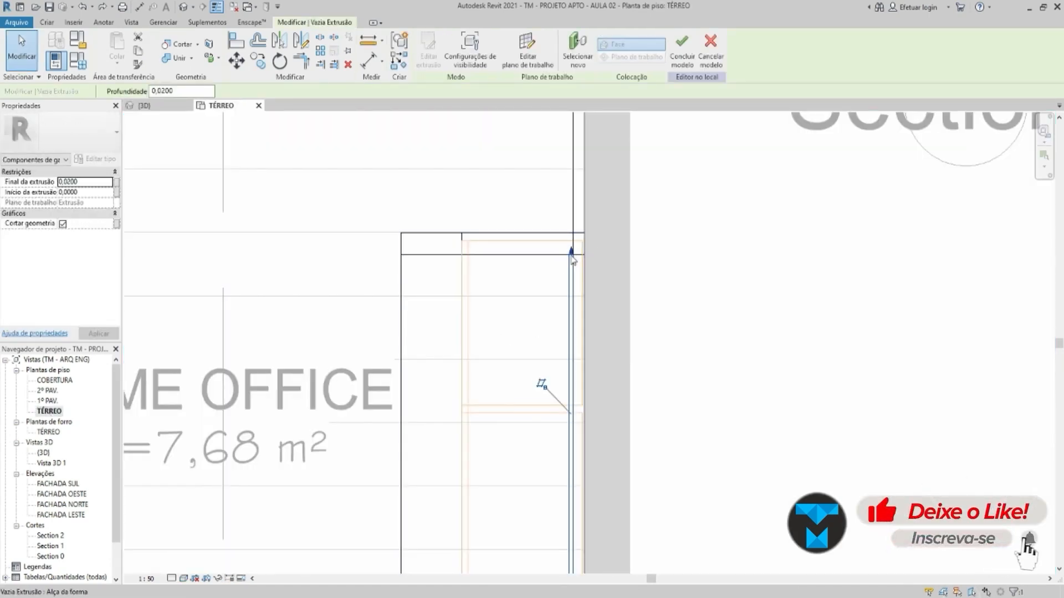
{"action": "left_click", "coordinate": [558, 254]}
{"action": "left_click", "coordinate": [428, 60]}
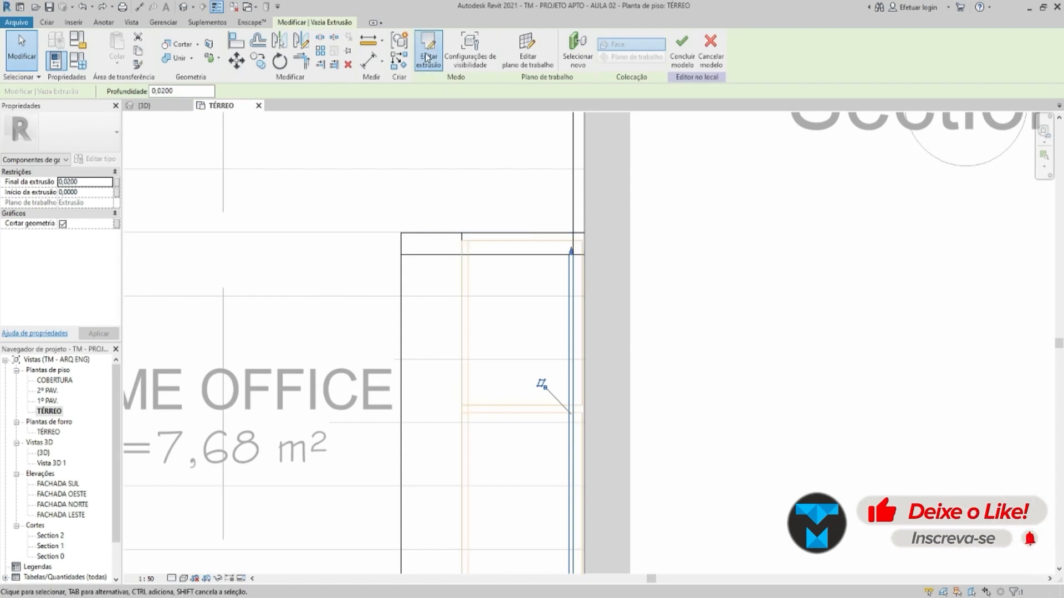
Stretch the void sketch's upper end to the furniture's outer edge and move that end line back inward by 0.015 m
{"action": "scroll", "coordinate": [571, 266], "scroll_direction": "up", "scroll_amount": 5}
{"action": "left_click_drag", "start_coordinate": [570, 276], "coordinate": [570, 186]}
{"action": "left_click", "coordinate": [237, 61]}
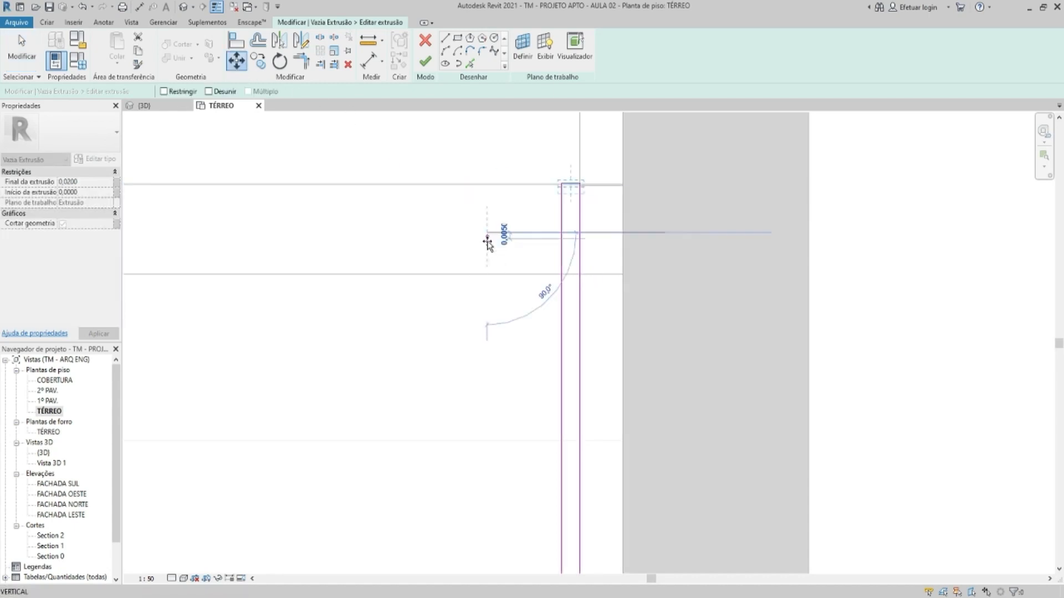
{"action": "type", "text": "0,015"}
{"action": "key", "text": "Return"}
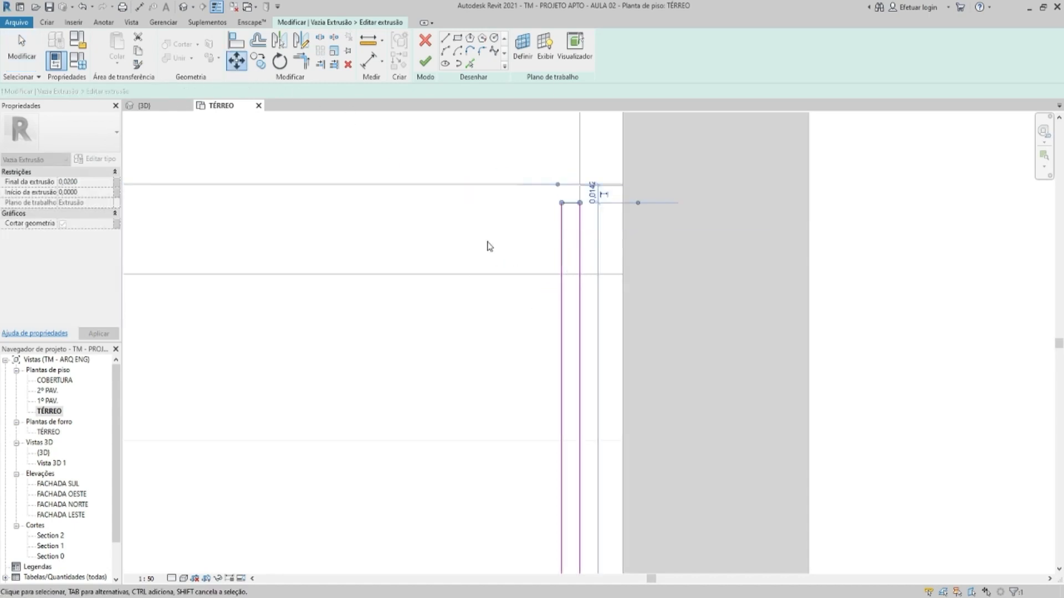
{"action": "key", "text": "Escape"}
Extend the void sketch's lower end to the wall face and move that end line back slightly inward
{"action": "scroll", "coordinate": [576, 210], "scroll_direction": "down", "scroll_amount": 2}
{"action": "scroll", "coordinate": [576, 209], "scroll_direction": "down", "scroll_amount": 4}
{"action": "scroll", "coordinate": [571, 379], "scroll_direction": "up", "scroll_amount": 6}
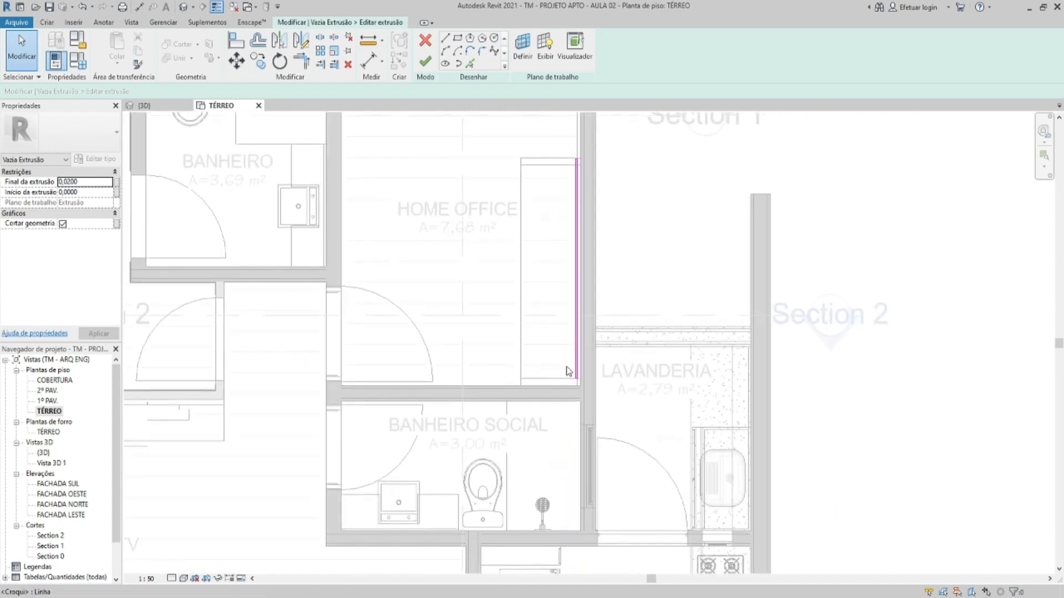
{"action": "scroll", "coordinate": [572, 379], "scroll_direction": "up", "scroll_amount": 1}
{"action": "mouse_move", "coordinate": [579, 363]}
{"action": "left_mouse_down"}
{"action": "mouse_move", "coordinate": [574, 451]}
{"action": "mouse_move", "coordinate": [546, 479]}
{"action": "left_mouse_up"}
{"action": "left_click", "coordinate": [237, 64]}
{"action": "left_click", "coordinate": [420, 361]}
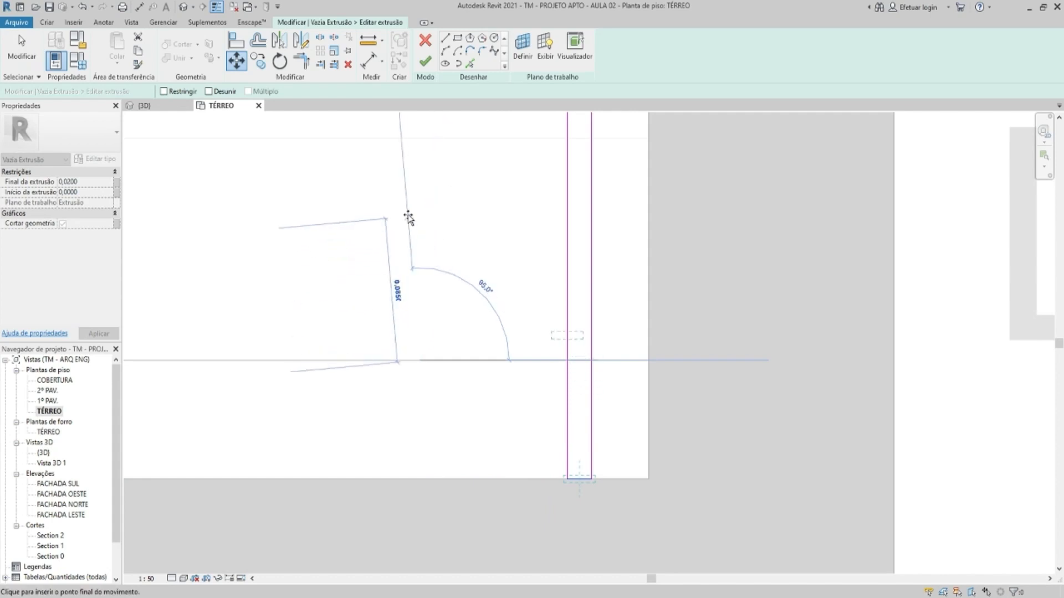
{"action": "type", "text": "0,61"}
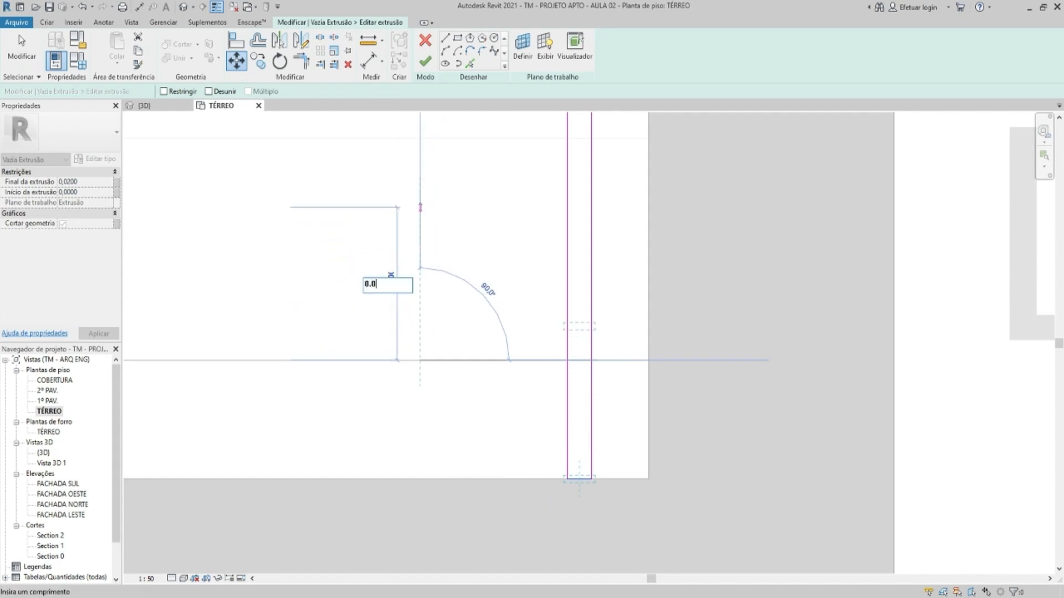
{"action": "key", "text": "Return"}
Finish editing the void's sketch and return to the 3D view to check the lengthened groove
{"action": "scroll", "coordinate": [674, 434], "scroll_direction": "down", "scroll_amount": 4}
{"action": "scroll", "coordinate": [662, 408], "scroll_direction": "down", "scroll_amount": 3}
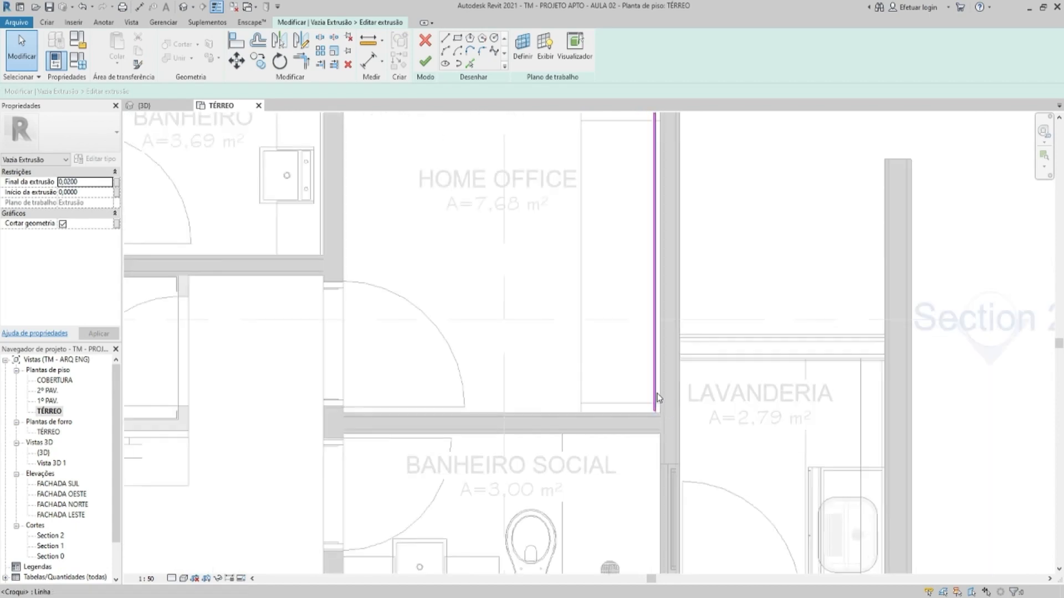
{"action": "middle_click_drag", "start_coordinate": [677, 412], "coordinate": [675, 490]}
{"action": "left_click", "coordinate": [426, 62]}
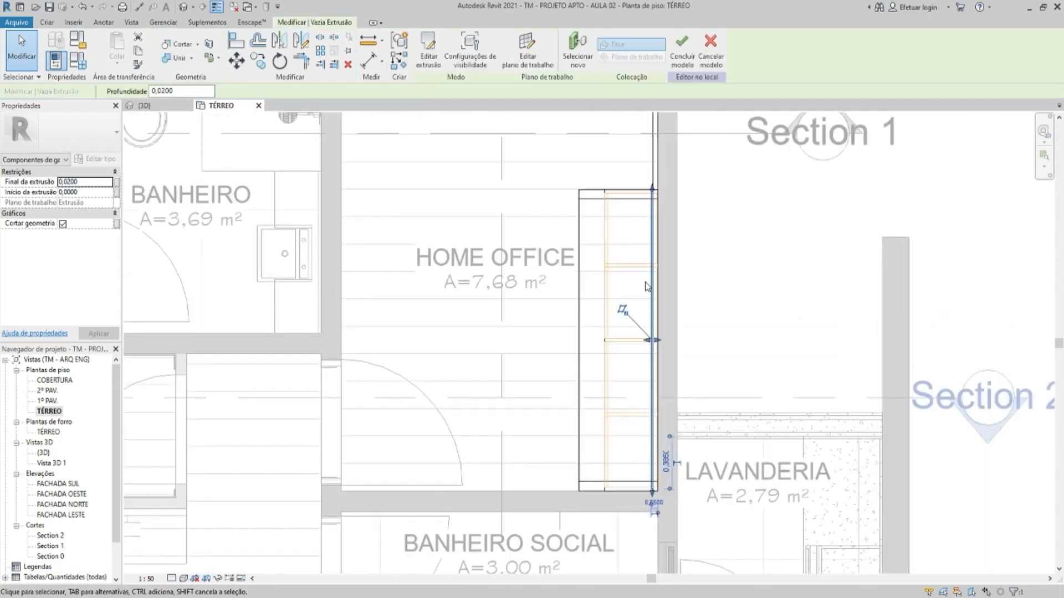
{"action": "key", "text": "Escape"}
{"action": "key", "text": "ctrl+Tab"}
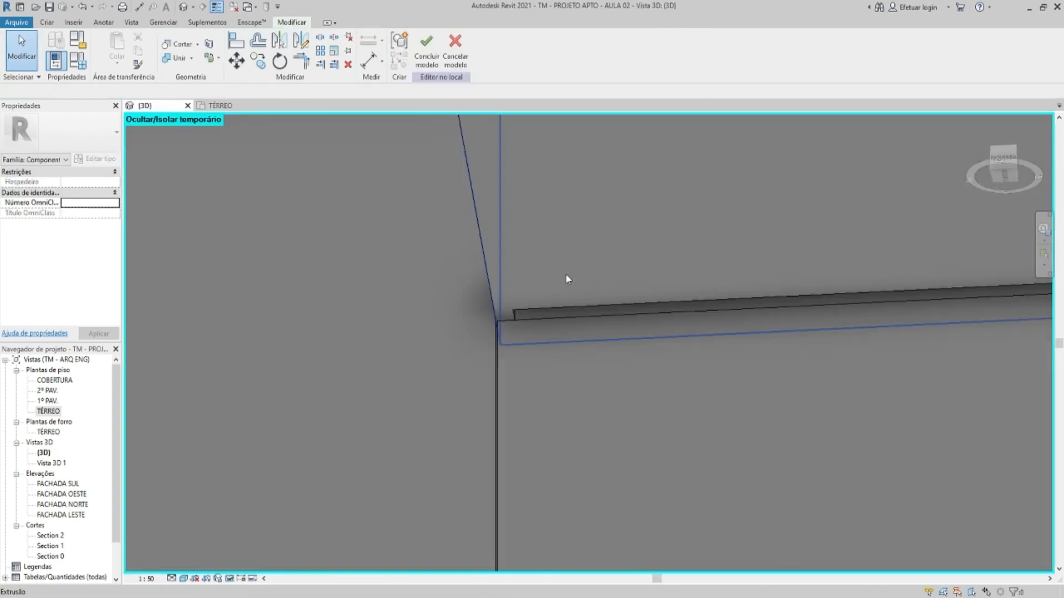
{"action": "left_click", "coordinate": [189, 11]}
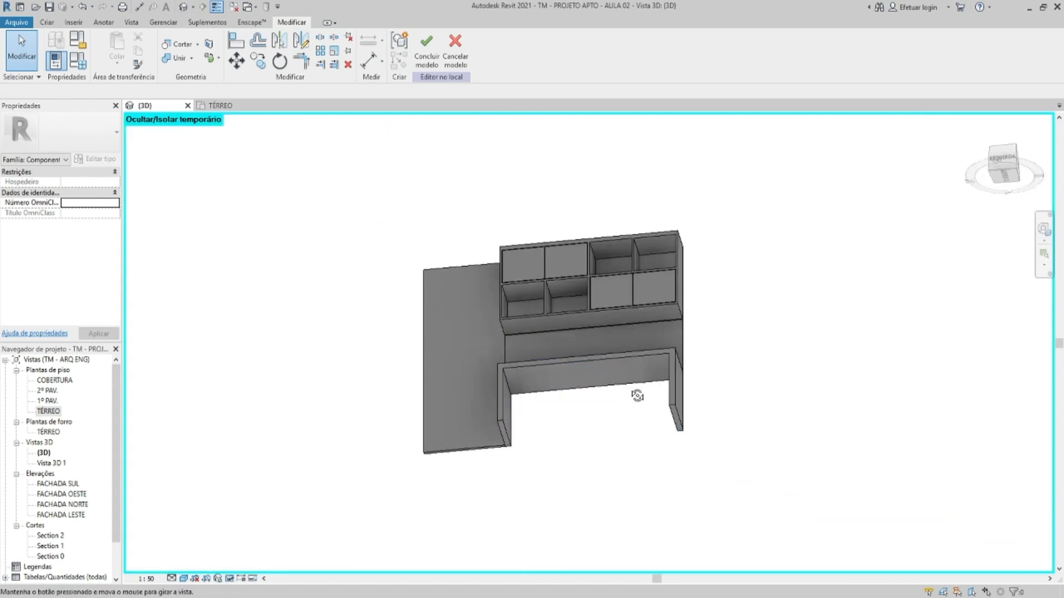
Examine the groove under the wall cabinet and the open niches from several angles in the 3D view
{"action": "middle_click_drag", "start_coordinate": [595, 344], "coordinate": [618, 351], "text": "shift"}
{"action": "scroll", "coordinate": [411, 273], "scroll_direction": "up", "scroll_amount": 6}
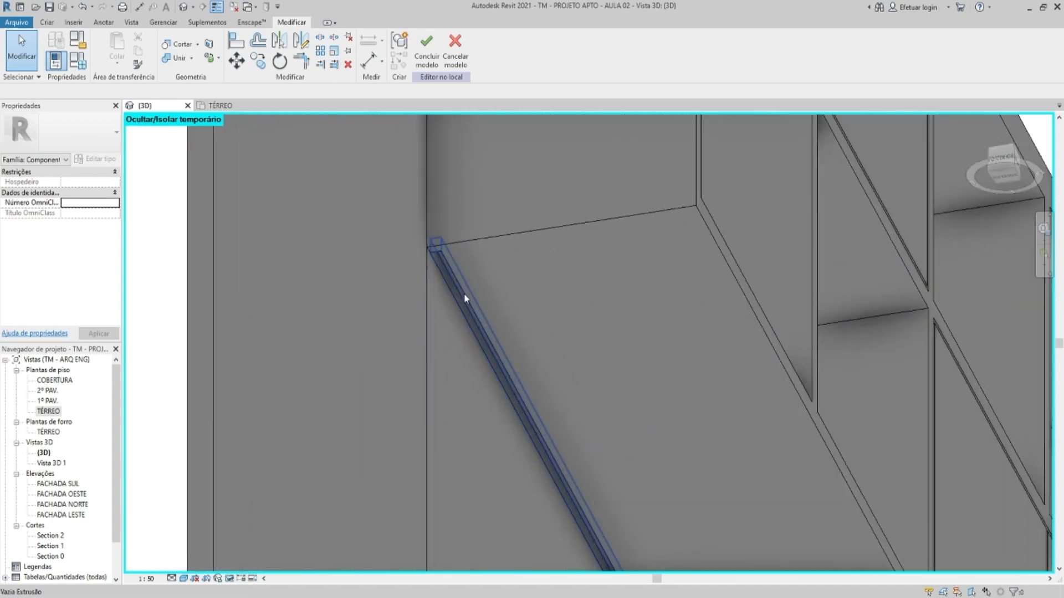
{"action": "scroll", "coordinate": [623, 350], "scroll_direction": "down", "scroll_amount": 3}
{"action": "middle_click_drag", "start_coordinate": [621, 346], "coordinate": [590, 321], "text": "shift"}
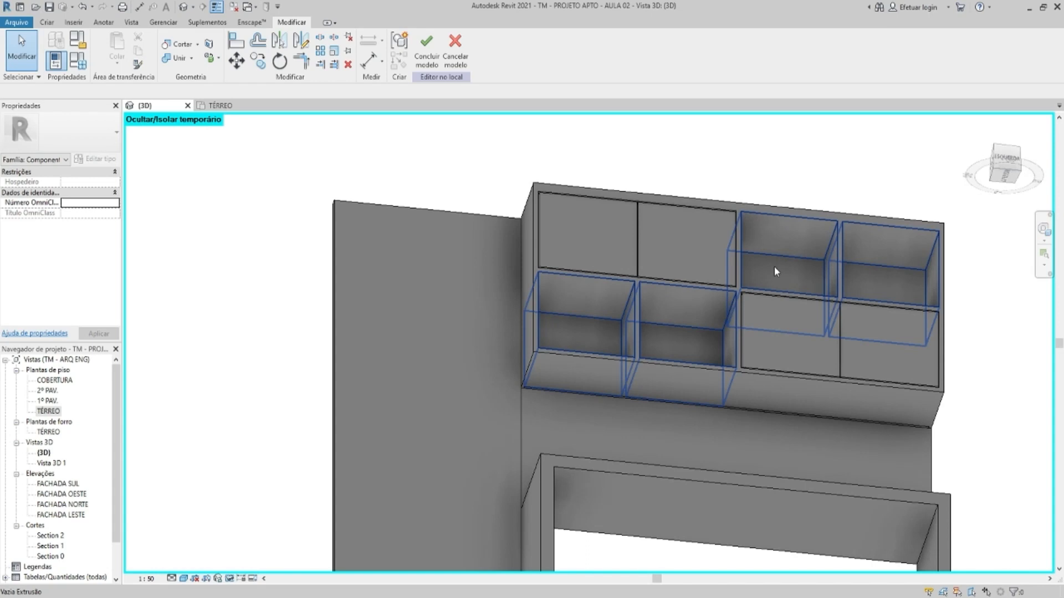
{"action": "scroll", "coordinate": [637, 344], "scroll_direction": "up", "scroll_amount": 5}
{"action": "middle_click_drag", "start_coordinate": [658, 352], "coordinate": [685, 397], "text": "shift"}
{"action": "scroll", "coordinate": [615, 316], "scroll_direction": "down", "scroll_amount": 3}
{"action": "scroll", "coordinate": [530, 451], "scroll_direction": "up", "scroll_amount": 5}
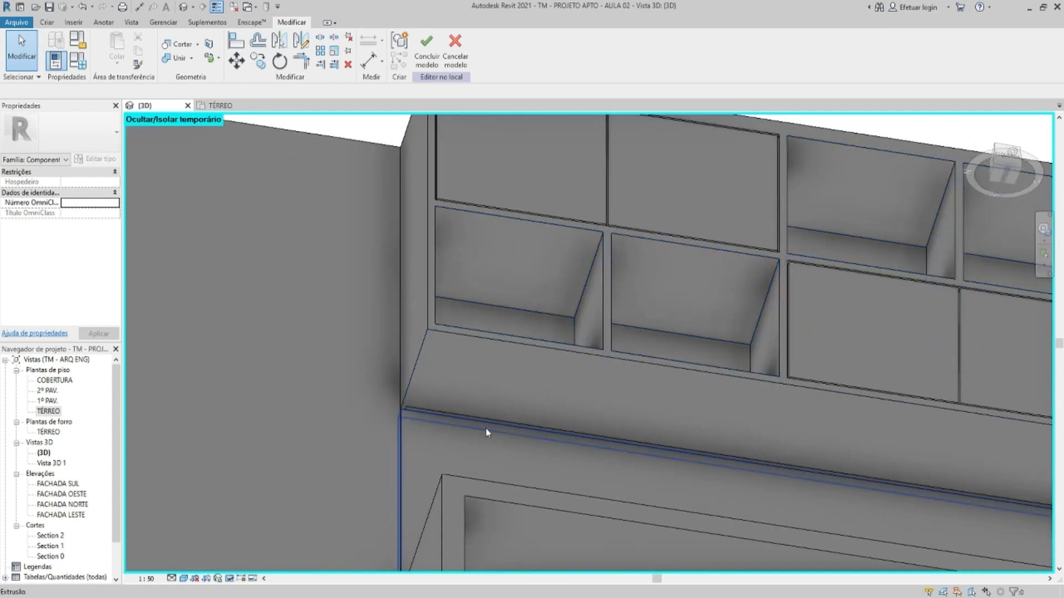
{"action": "scroll", "coordinate": [521, 333], "scroll_direction": "up", "scroll_amount": 3}
{"action": "scroll", "coordinate": [548, 321], "scroll_direction": "down", "scroll_amount": 2}
{"action": "middle_click_drag", "start_coordinate": [548, 321], "coordinate": [622, 380], "text": "shift"}
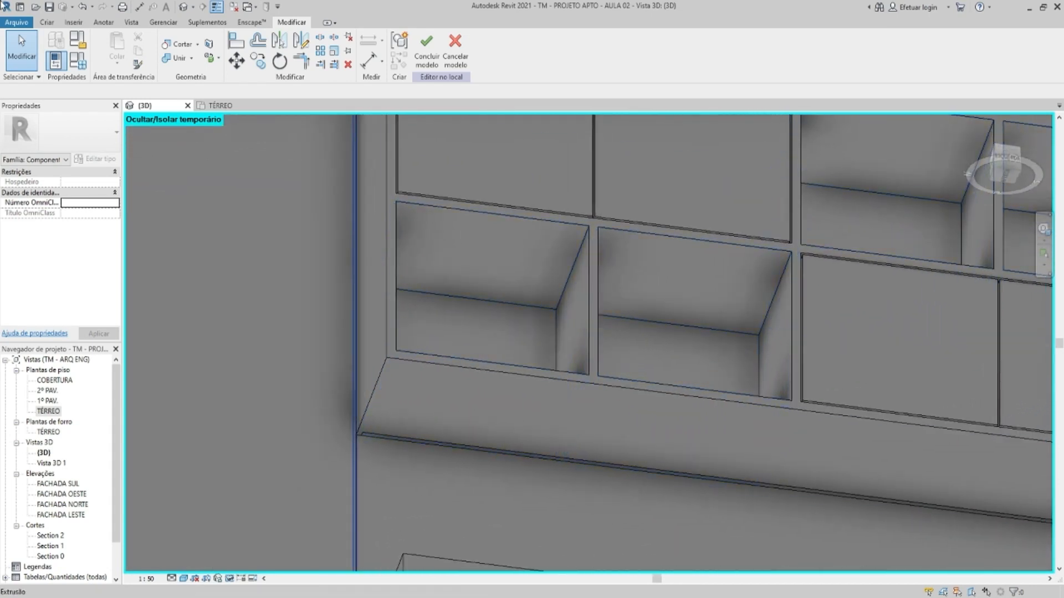
Start a void extrusion and set its work plane to the ceiling face of the cabinet's lower open niche
{"action": "left_click", "coordinate": [47, 22]}
{"action": "left_click", "coordinate": [266, 53]}
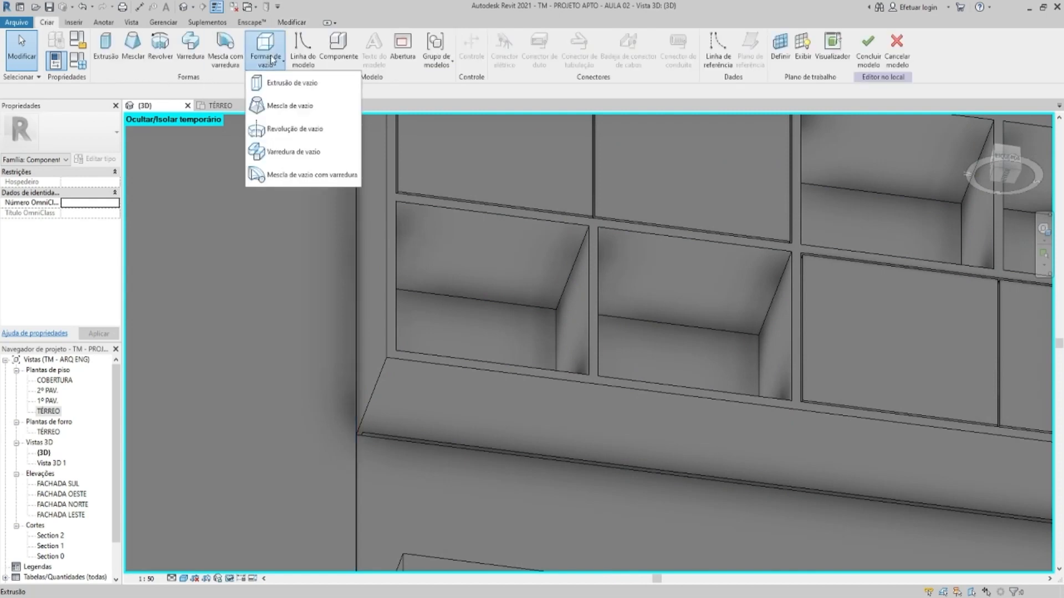
{"action": "left_click", "coordinate": [290, 84]}
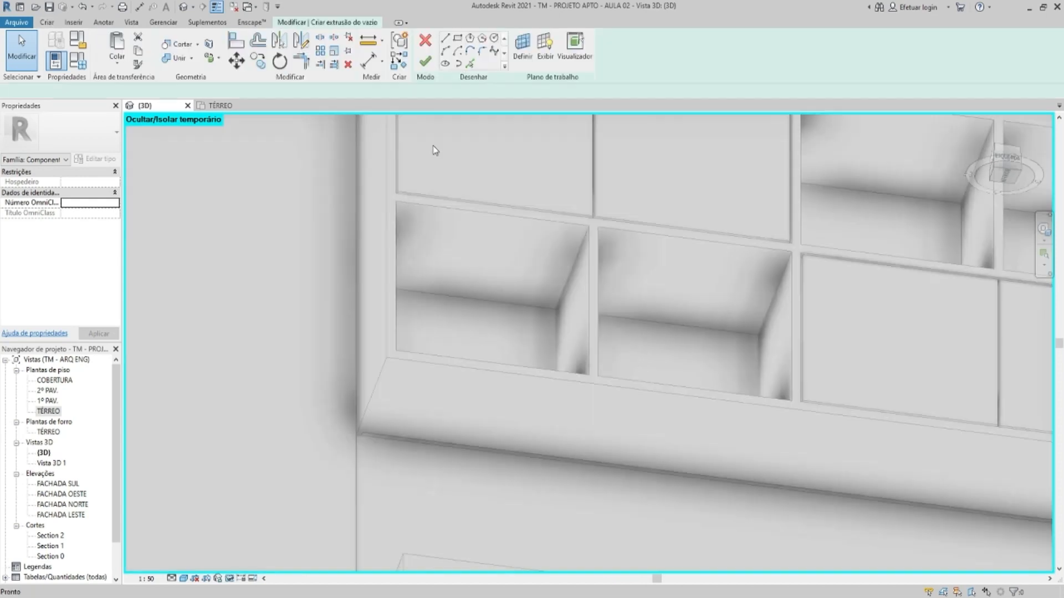
{"action": "left_click", "coordinate": [524, 56]}
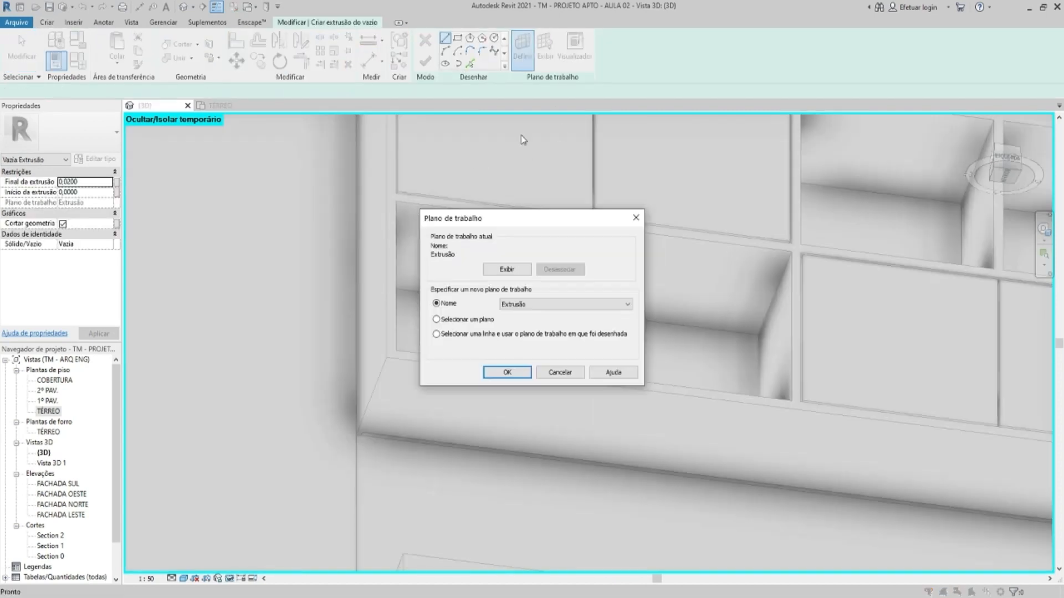
{"action": "left_click", "coordinate": [513, 371]}
{"action": "left_click", "coordinate": [507, 272]}
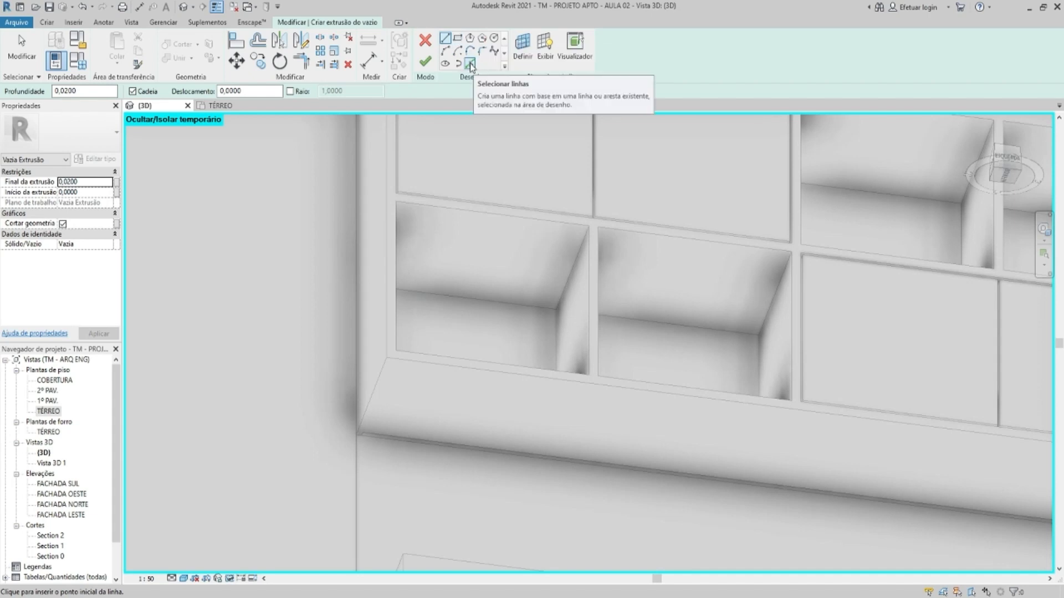
{"action": "double_click", "coordinate": [45, 412]}
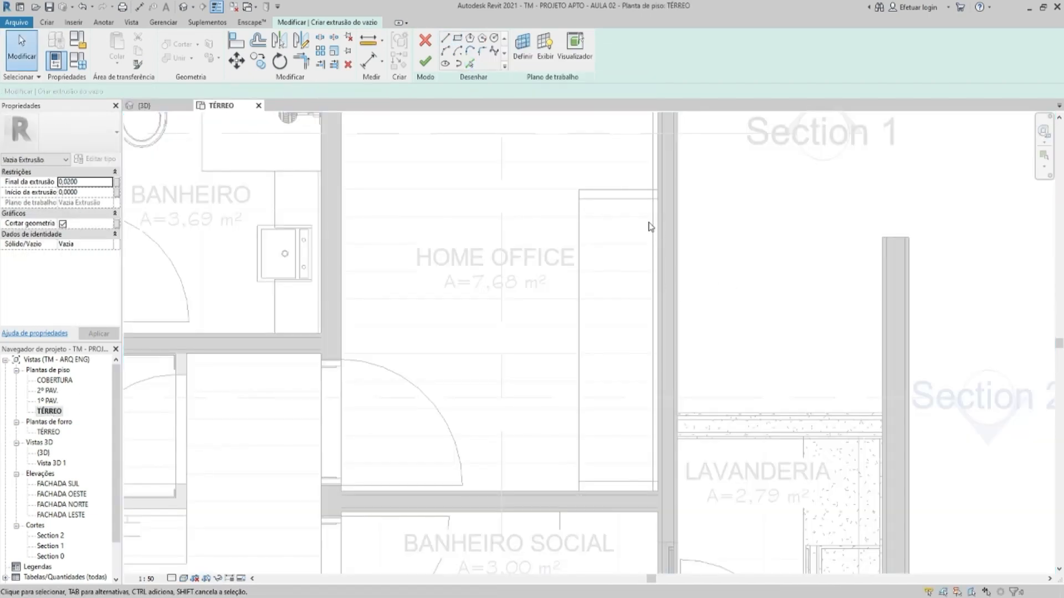
{"action": "middle_click_drag", "start_coordinate": [653, 214], "coordinate": [657, 238]}
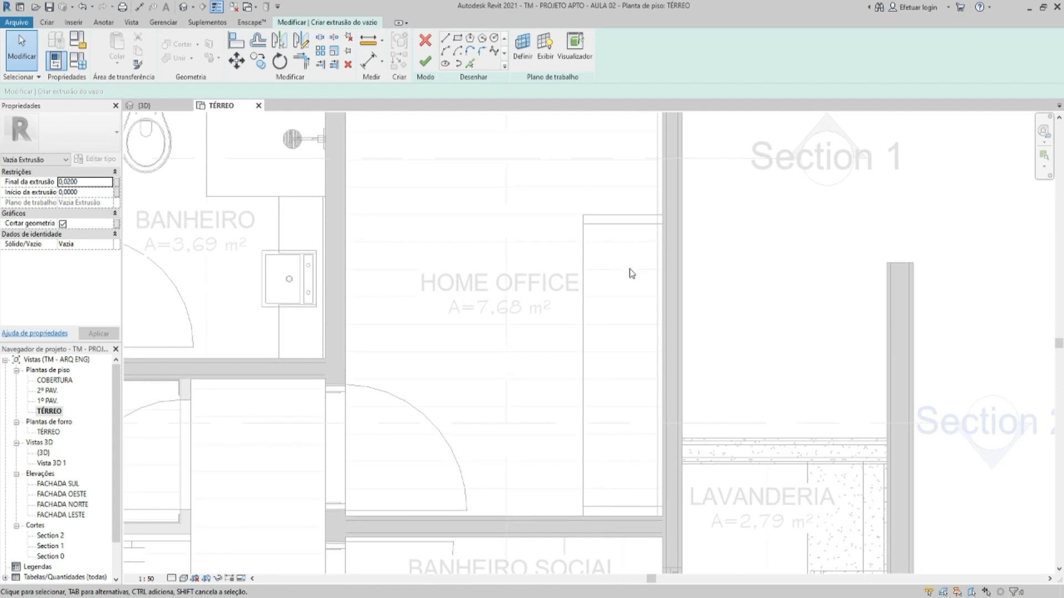
{"action": "middle_click_drag", "start_coordinate": [618, 267], "coordinate": [590, 241]}
{"action": "key", "text": "ctrl+Tab"}
Trace the full ceiling outlines of the two lower open niches as void sketch lines by picking their connected edges
{"action": "left_click", "coordinate": [470, 64]}
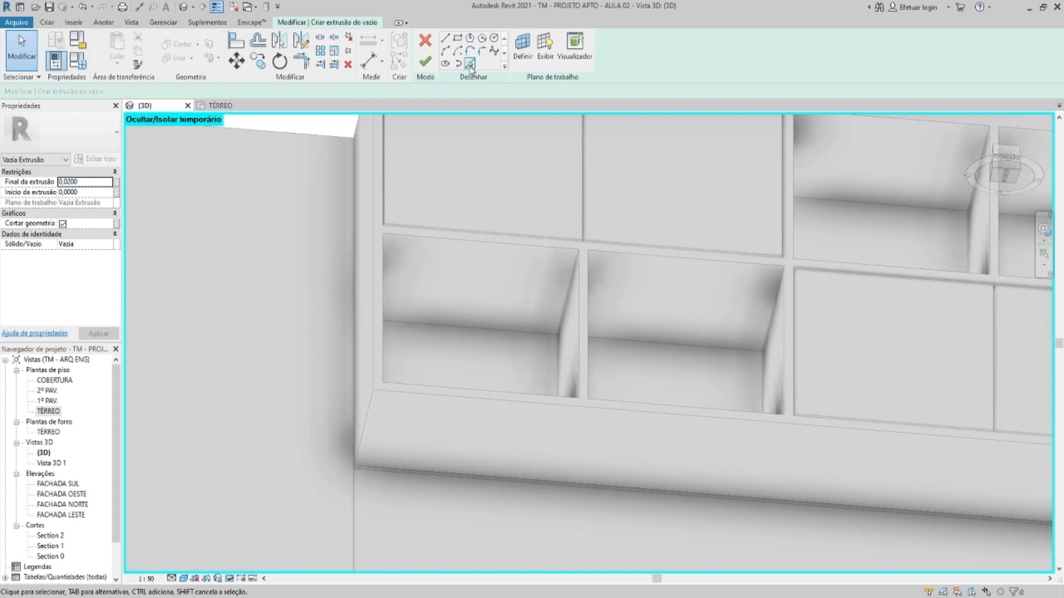
{"action": "key", "text": "Tab"}
{"action": "left_click", "coordinate": [527, 331]}
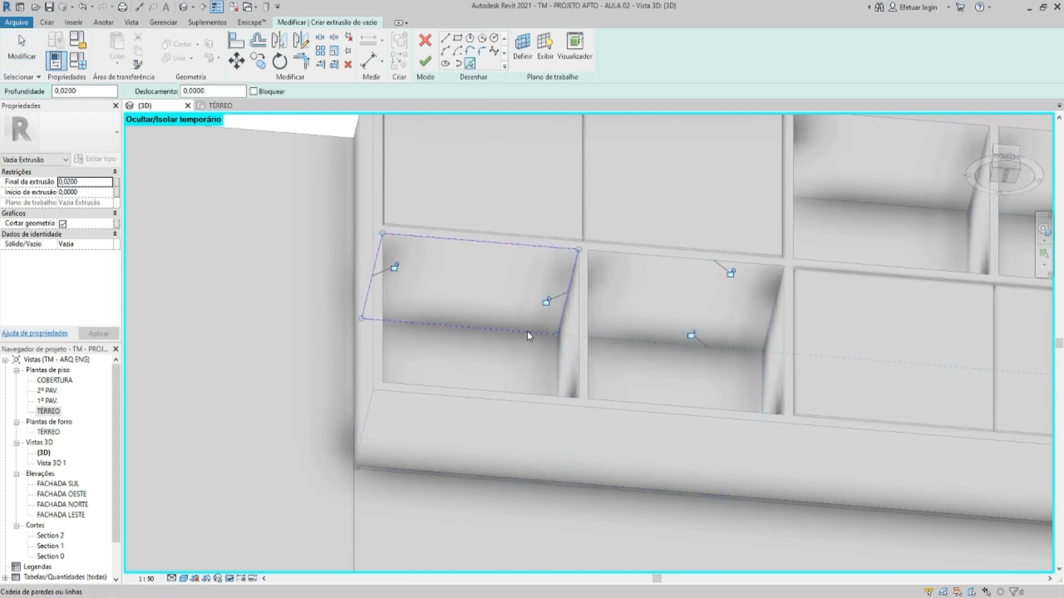
{"action": "key", "text": "Tab"}
{"action": "left_click", "coordinate": [627, 346]}
{"action": "key", "text": "Escape"}
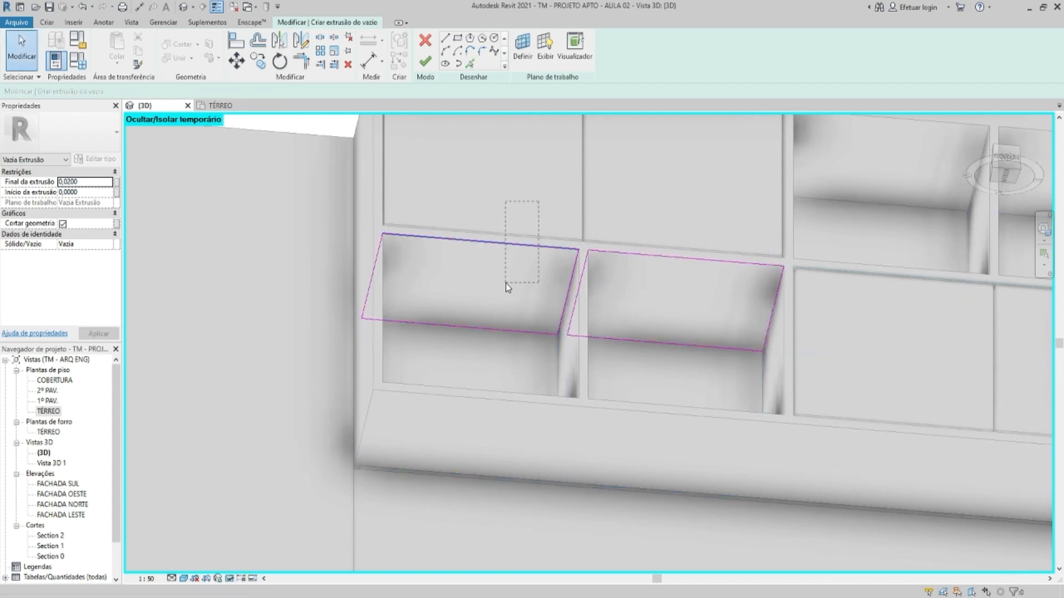
Move the front sketch lines of both niche outlines toward the back, setting the dimension to 0.02 m, to form narrow strips
{"action": "left_click", "coordinate": [507, 284]}
{"action": "left_click", "coordinate": [581, 291]}
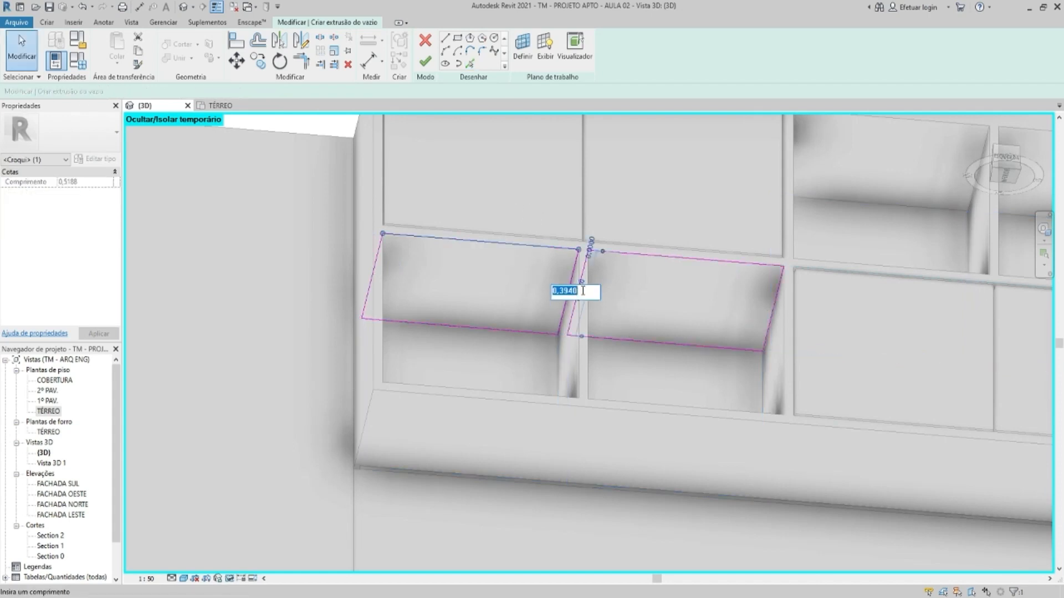
{"action": "key", "text": "Return"}
{"action": "left_click", "coordinate": [684, 236]}
{"action": "left_click", "coordinate": [683, 258]}
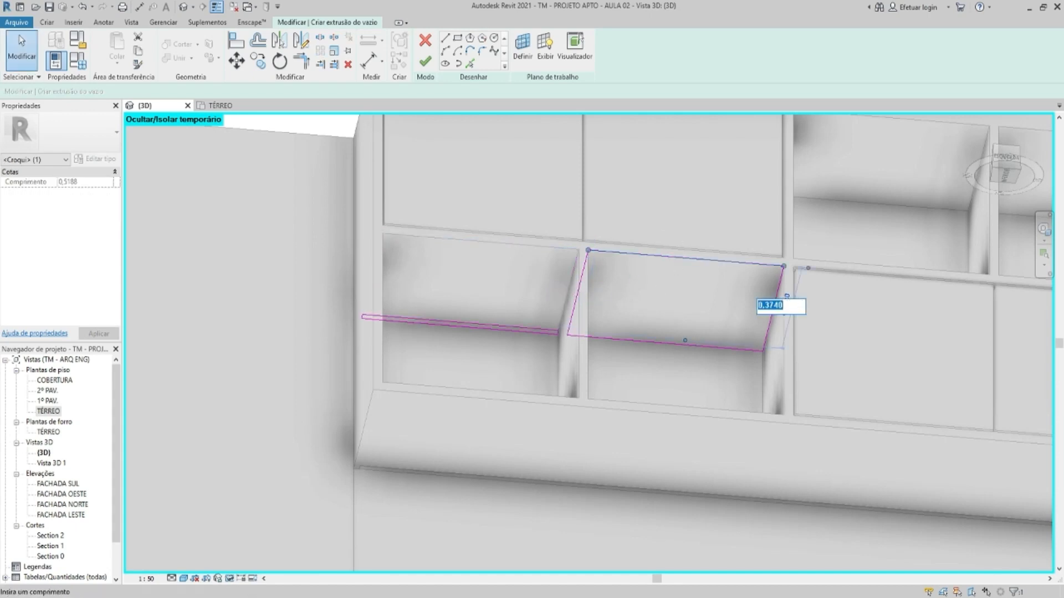
{"action": "key", "text": "Return"}
{"action": "left_click", "coordinate": [799, 309]}
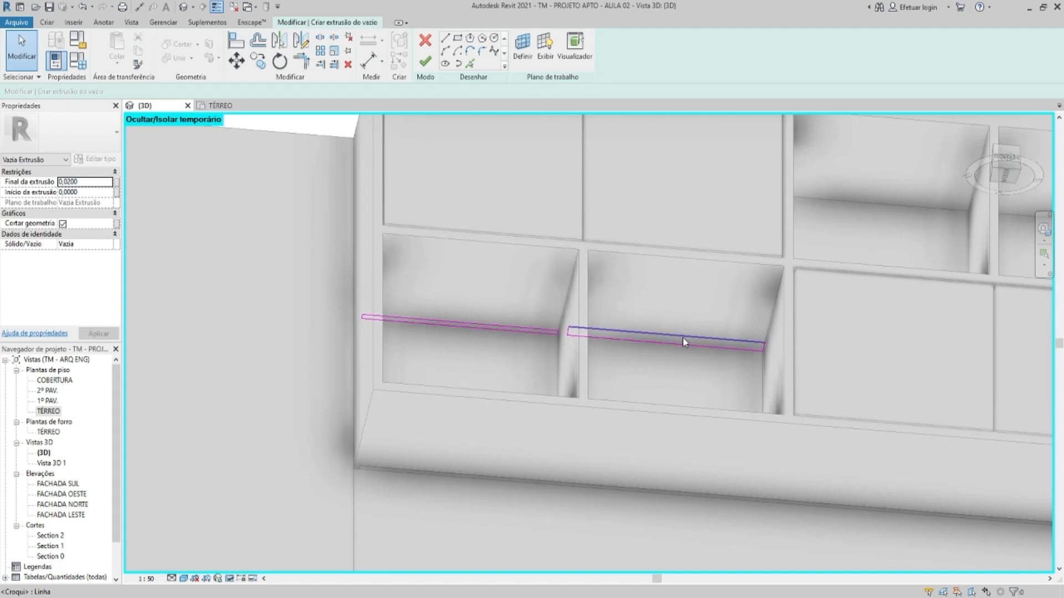
{"action": "left_click", "coordinate": [682, 338]}
{"action": "scroll", "coordinate": [759, 342], "scroll_direction": "up", "scroll_amount": 3}
{"action": "scroll", "coordinate": [787, 352], "scroll_direction": "up", "scroll_amount": 2}
{"action": "left_click", "coordinate": [787, 345]}
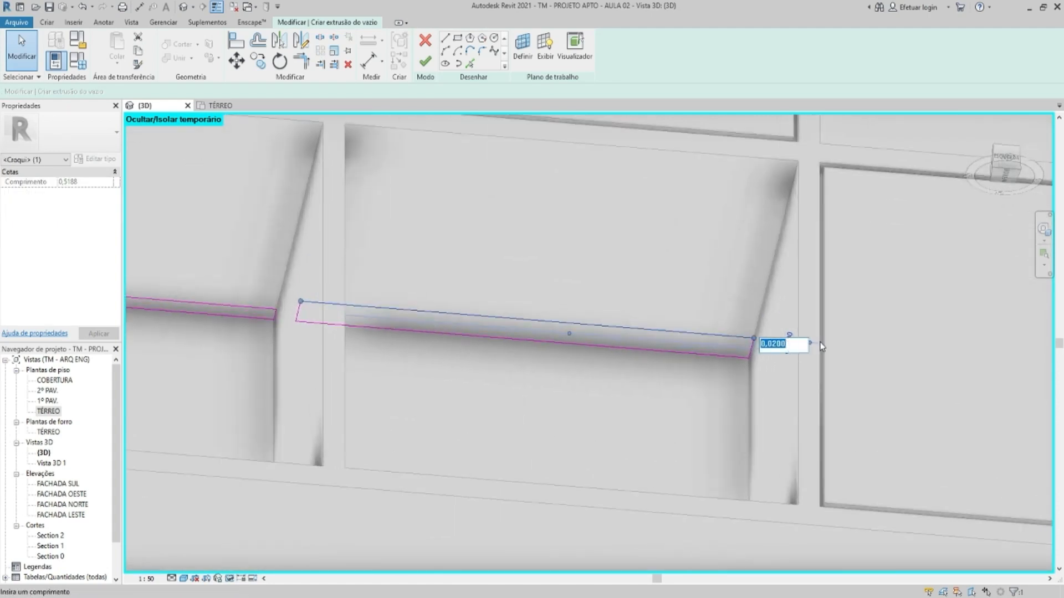
{"action": "left_click", "coordinate": [720, 289]}
Align the second niche strip's front line with the first strip's front line
{"action": "scroll", "coordinate": [720, 290], "scroll_direction": "down", "scroll_amount": 2}
{"action": "mouse_move", "coordinate": [736, 312]}
{"action": "middle_mouse_down", "text": "shift"}
{"action": "mouse_move", "coordinate": [584, 308]}
{"action": "mouse_move", "coordinate": [710, 364]}
{"action": "mouse_move", "coordinate": [688, 364]}
{"action": "mouse_move", "coordinate": [596, 297]}
{"action": "mouse_move", "coordinate": [553, 288]}
{"action": "middle_mouse_up", "text": "shift"}
{"action": "scroll", "coordinate": [571, 334], "scroll_direction": "up", "scroll_amount": 2}
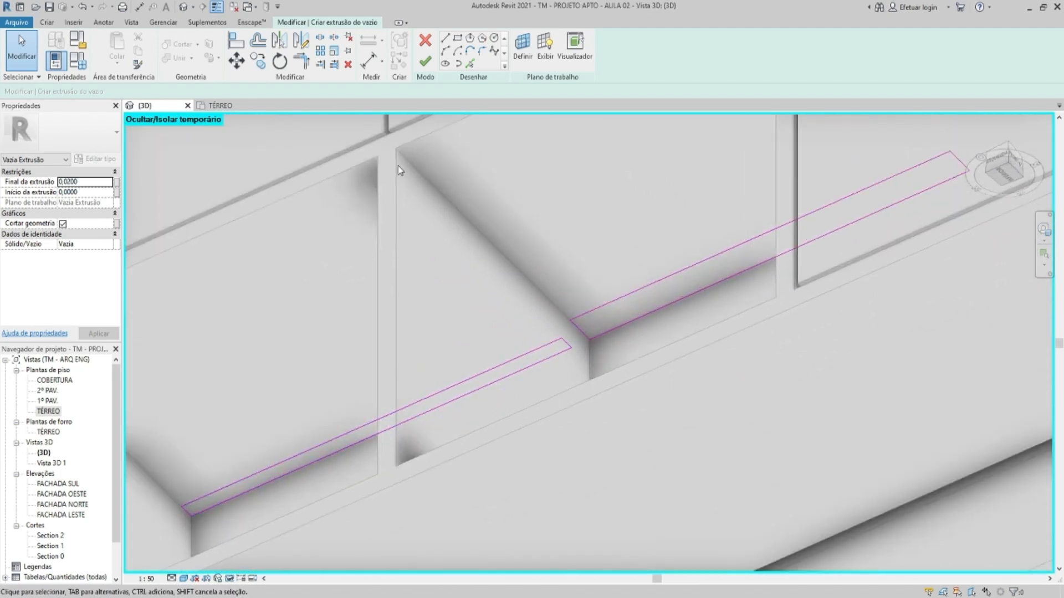
{"action": "left_click", "coordinate": [236, 40]}
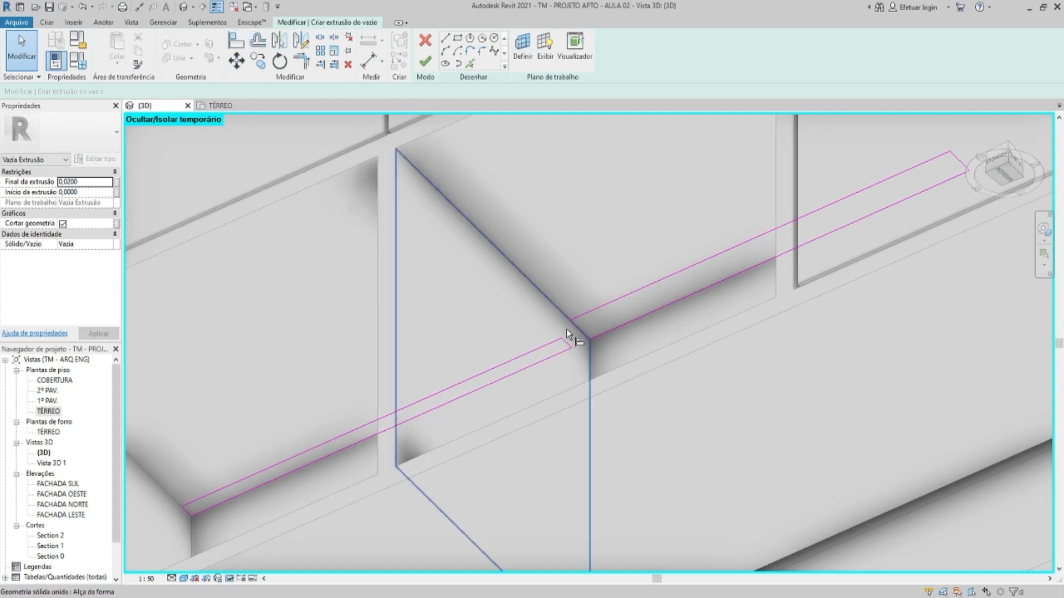
{"action": "left_click", "coordinate": [546, 350]}
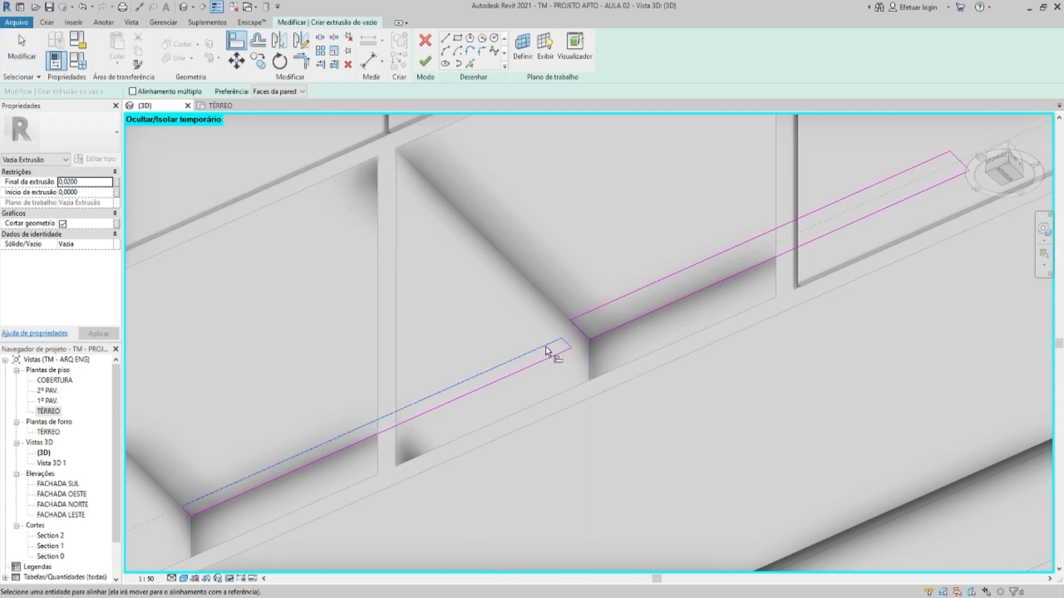
{"action": "left_click", "coordinate": [584, 314]}
{"action": "key", "text": "Escape"}
{"action": "key", "text": "Escape"}
Finish the void extrusion sketch for the two niche strips and inspect the resulting cut in the 3D view
{"action": "scroll", "coordinate": [572, 305], "scroll_direction": "down", "scroll_amount": 7}
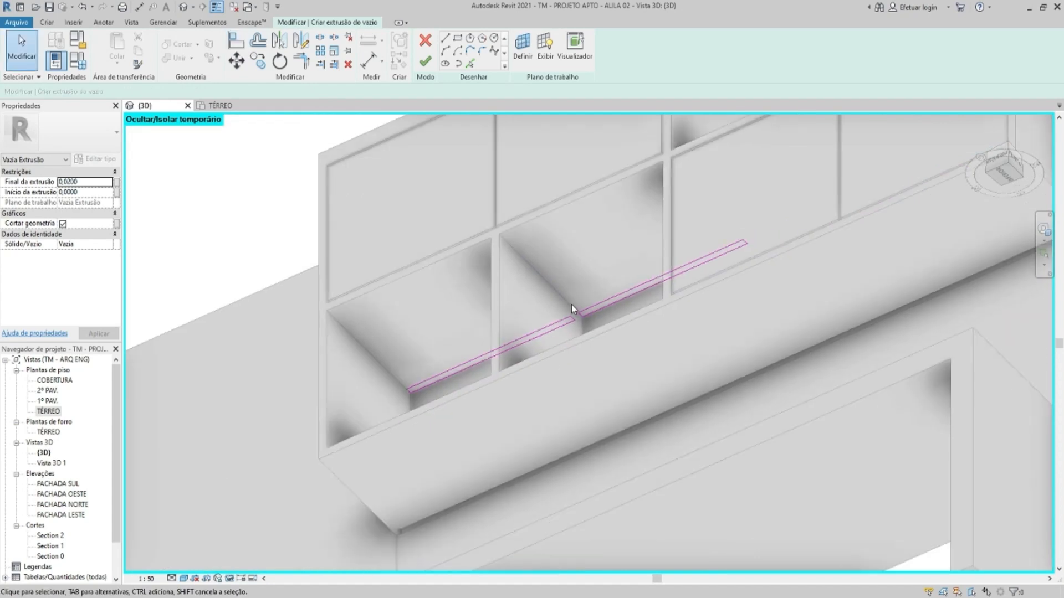
{"action": "mouse_move", "coordinate": [604, 309]}
{"action": "middle_mouse_down"}
{"action": "mouse_move", "coordinate": [578, 330]}
{"action": "mouse_move", "coordinate": [643, 271]}
{"action": "mouse_move", "coordinate": [499, 277]}
{"action": "middle_mouse_up"}
{"action": "scroll", "coordinate": [643, 270], "scroll_direction": "up", "scroll_amount": 5}
{"action": "middle_click_drag", "start_coordinate": [499, 277], "coordinate": [539, 73], "text": "shift"}
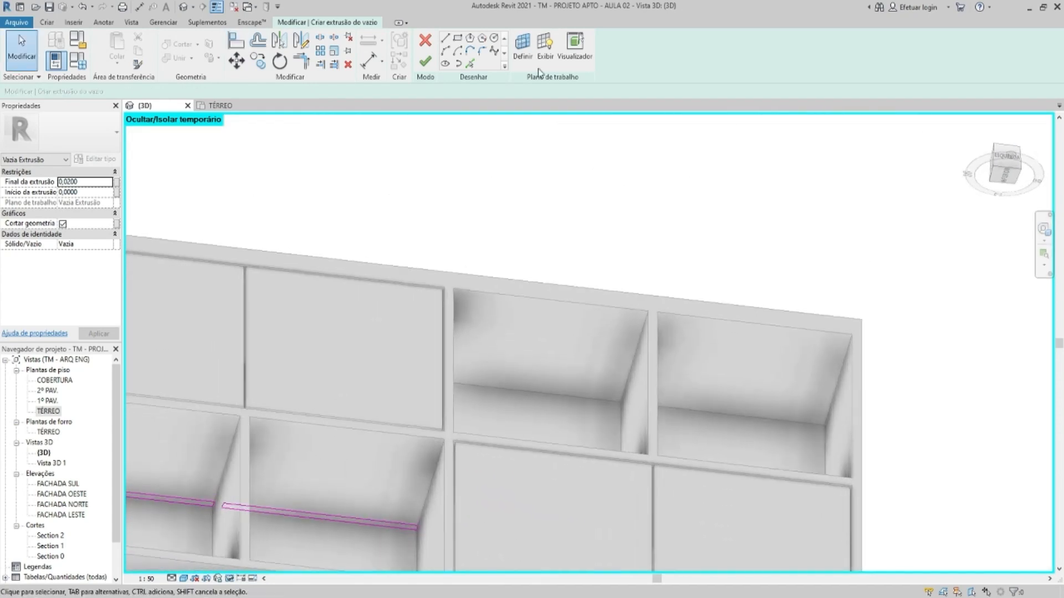
{"action": "left_click", "coordinate": [425, 61]}
{"action": "middle_click_drag", "start_coordinate": [587, 276], "coordinate": [612, 277], "text": "shift"}
{"action": "scroll", "coordinate": [641, 301], "scroll_direction": "up", "scroll_amount": 6}
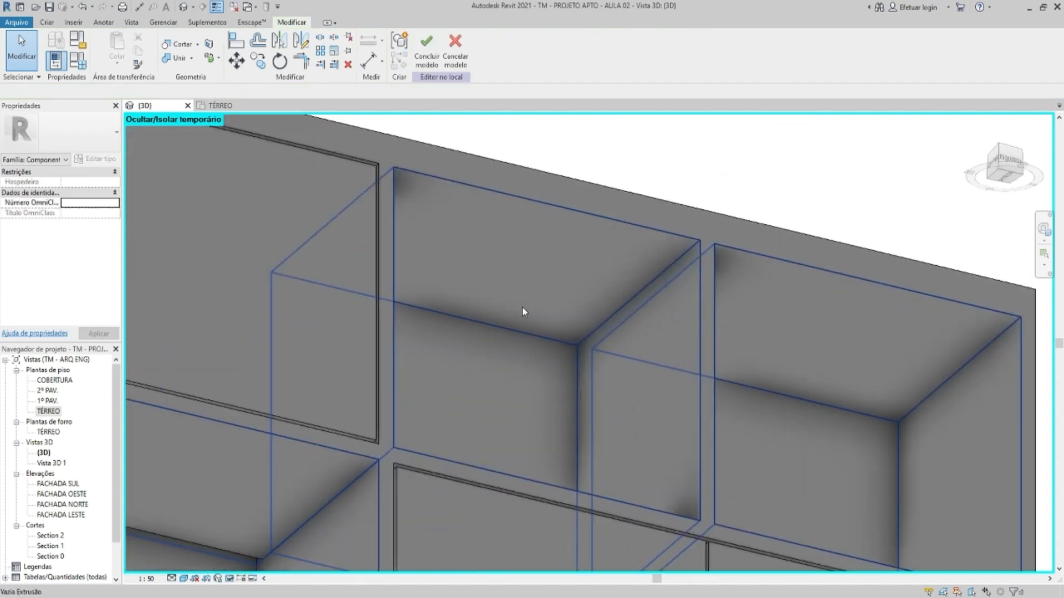
{"action": "scroll", "coordinate": [540, 346], "scroll_direction": "down", "scroll_amount": 5}
{"action": "left_click", "coordinate": [383, 448]}
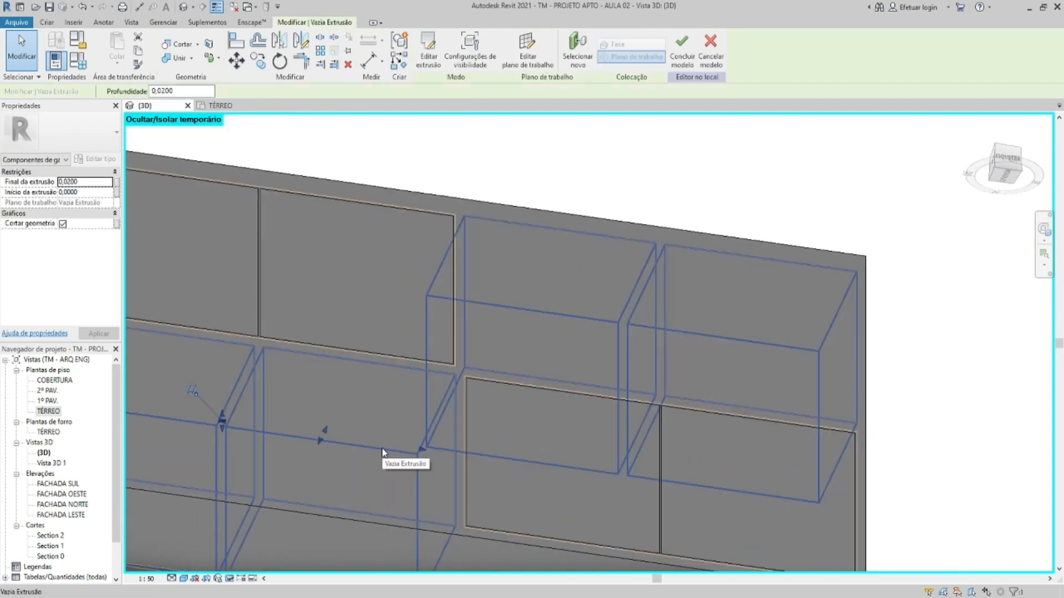
{"action": "key", "text": "Escape"}
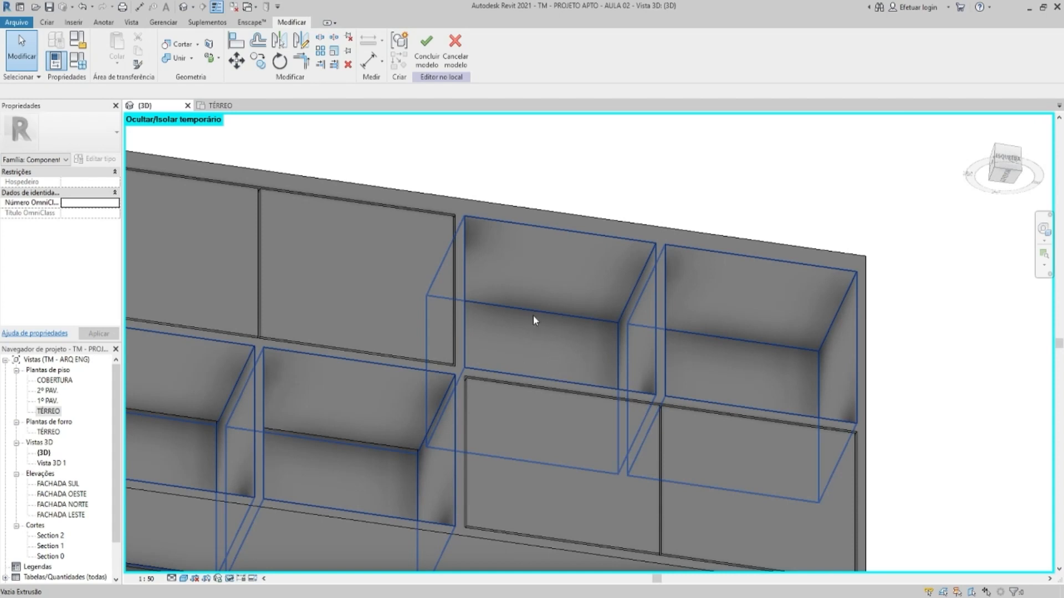
Copy the niche groove void a short distance upward
{"action": "left_click", "coordinate": [394, 455]}
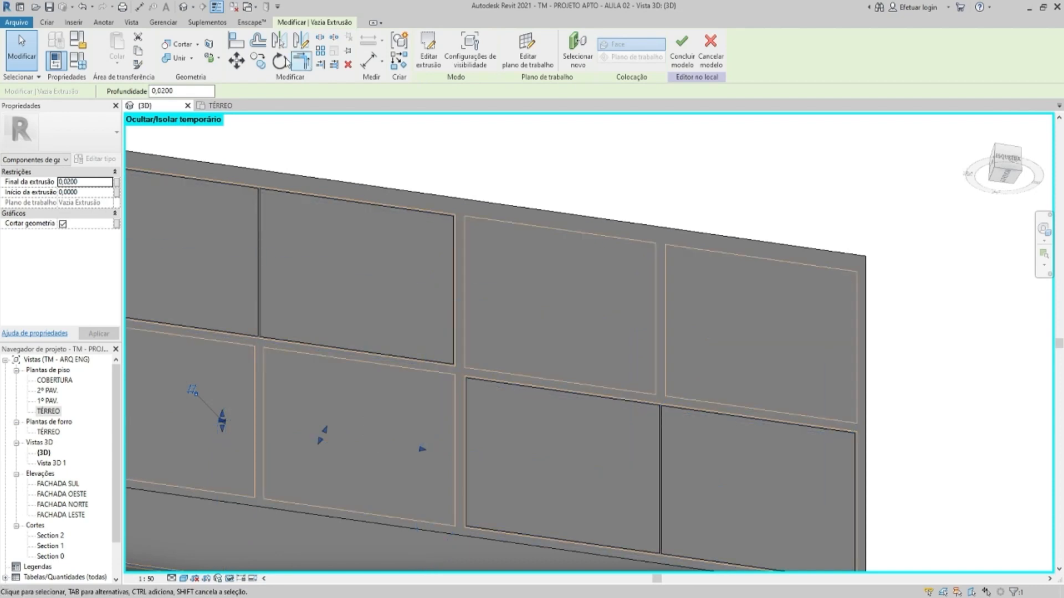
{"action": "left_click", "coordinate": [258, 61]}
{"action": "left_click", "coordinate": [380, 425]}
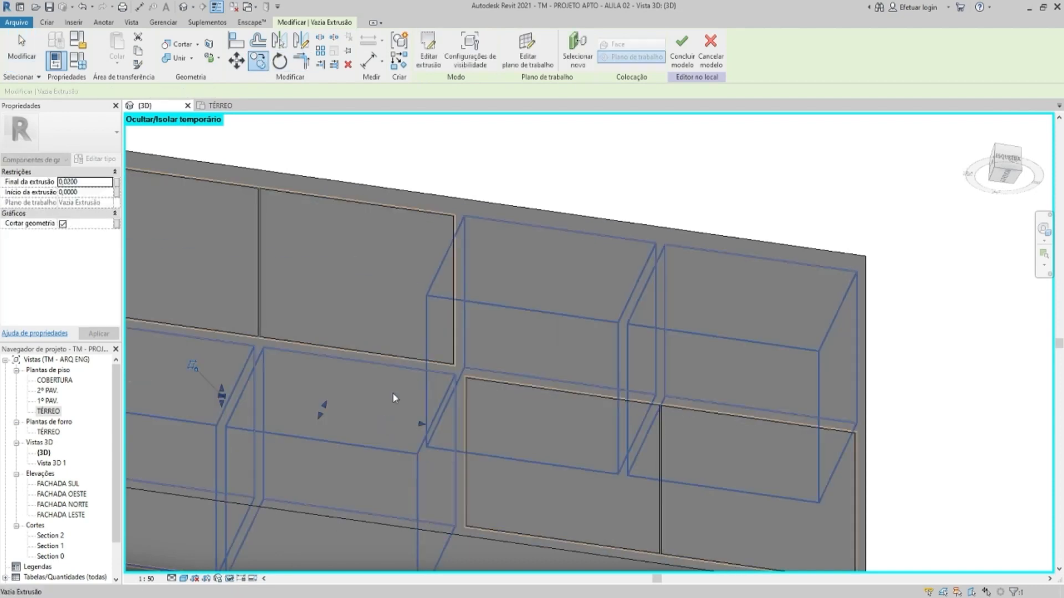
{"action": "left_click", "coordinate": [377, 420]}
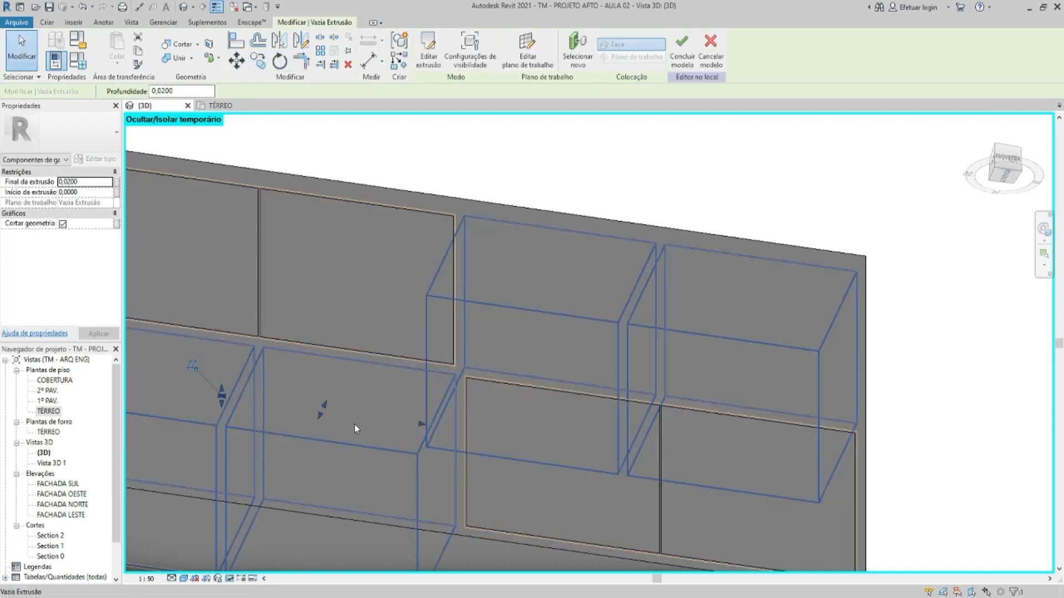
Try to rehost the copied groove void on a picked work plane, and delete the copy
{"action": "left_click", "coordinate": [578, 57]}
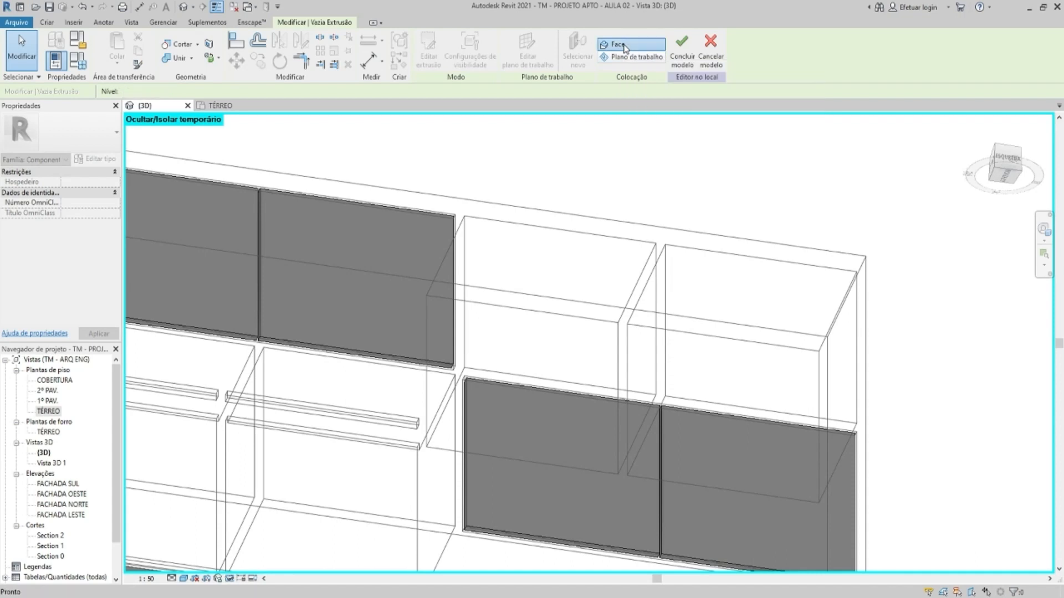
{"action": "left_click", "coordinate": [621, 58]}
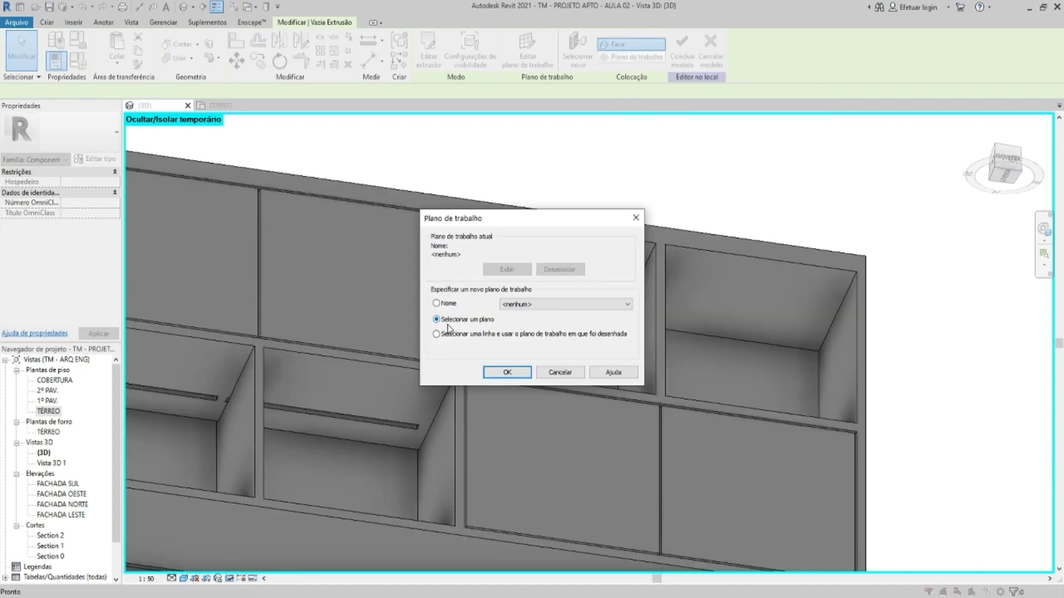
{"action": "left_click", "coordinate": [505, 373]}
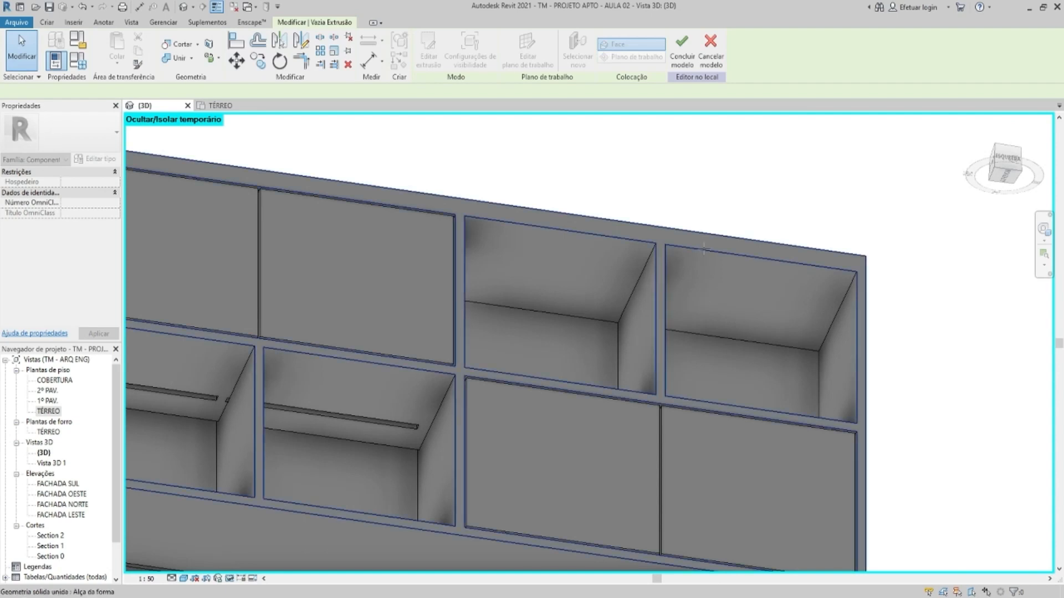
{"action": "scroll", "coordinate": [695, 268], "scroll_direction": "down", "scroll_amount": 3}
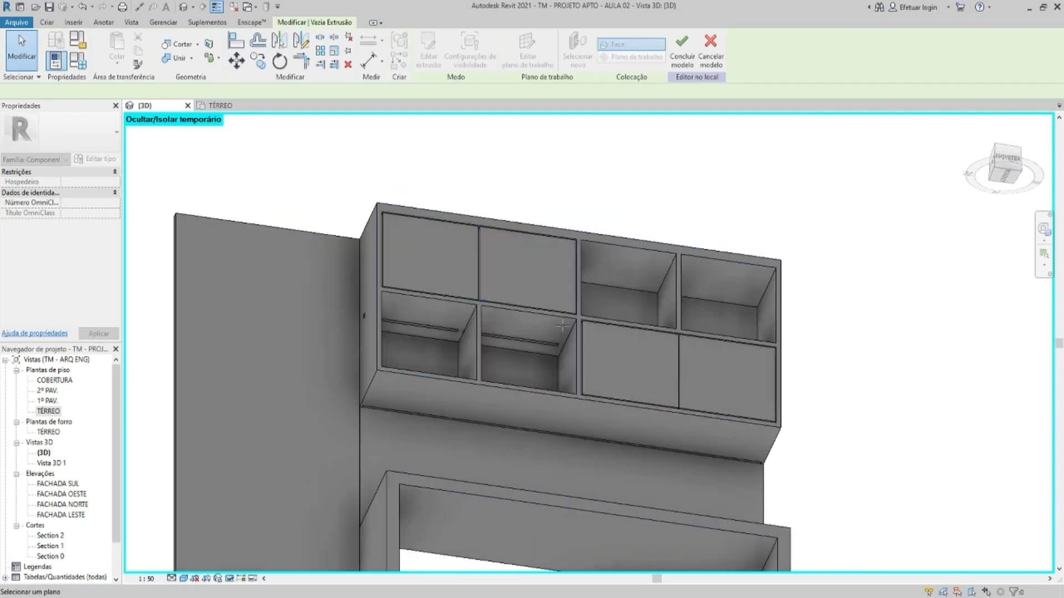
{"action": "scroll", "coordinate": [561, 325], "scroll_direction": "down", "scroll_amount": 2}
{"action": "middle_click_drag", "start_coordinate": [635, 267], "coordinate": [678, 254]}
{"action": "scroll", "coordinate": [546, 276], "scroll_direction": "up", "scroll_amount": 3}
{"action": "scroll", "coordinate": [679, 254], "scroll_direction": "up", "scroll_amount": 3}
{"action": "key", "text": "Escape"}
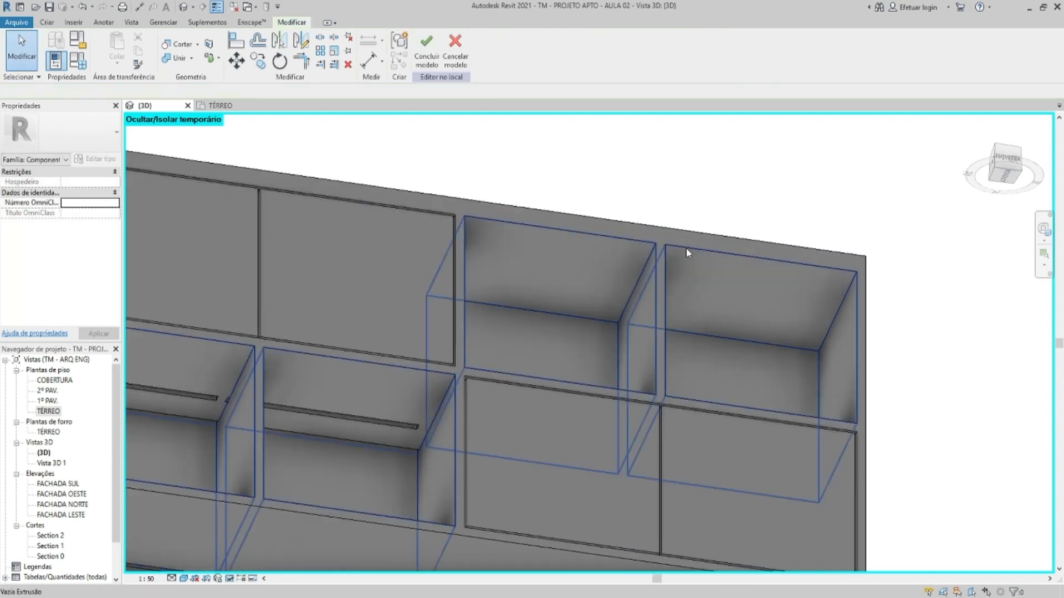
{"action": "left_click", "coordinate": [399, 424]}
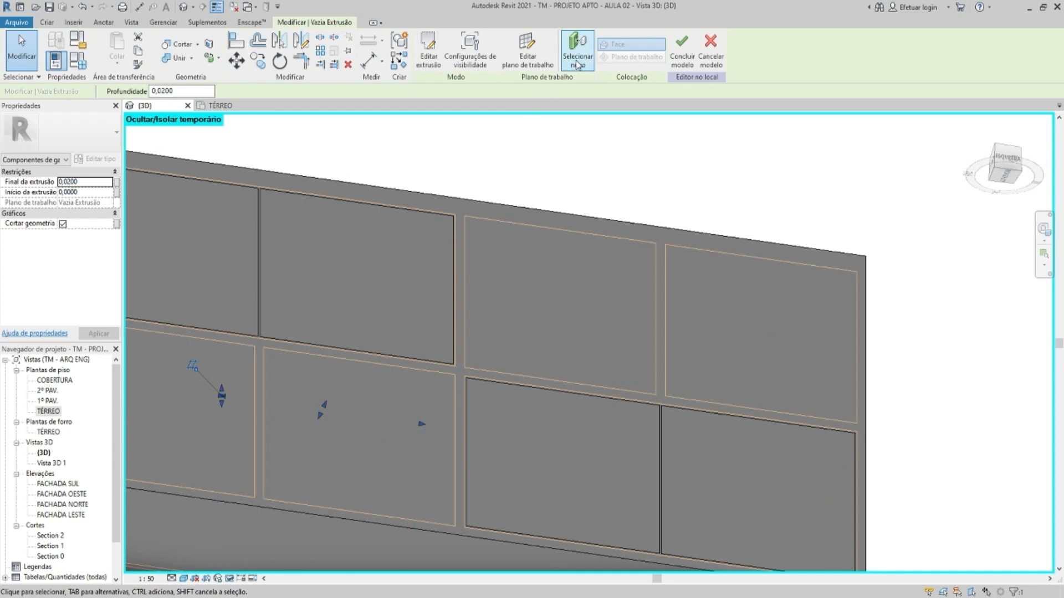
{"action": "key", "text": "Escape"}
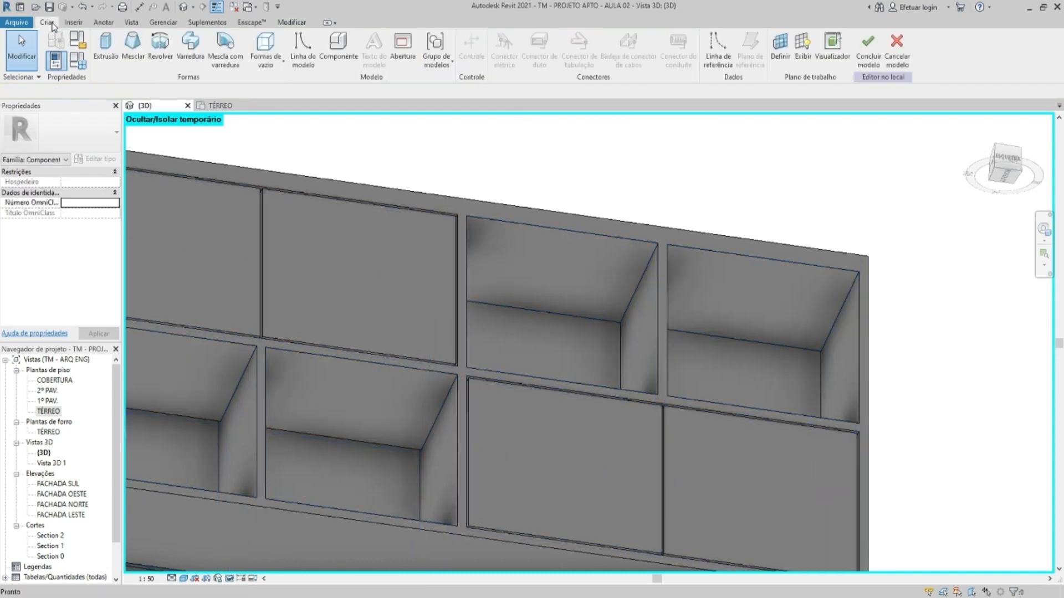
Start a new void extrusion and set its work plane by picking the ceiling face of the upper-row open niches
{"action": "left_click", "coordinate": [269, 60]}
{"action": "left_click", "coordinate": [291, 82]}
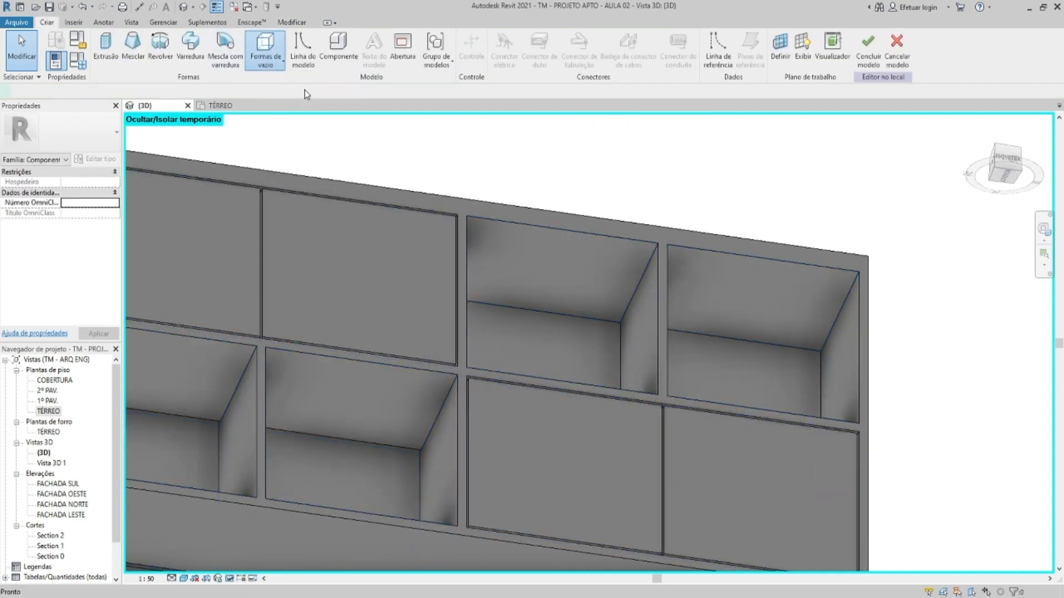
{"action": "left_click", "coordinate": [523, 50]}
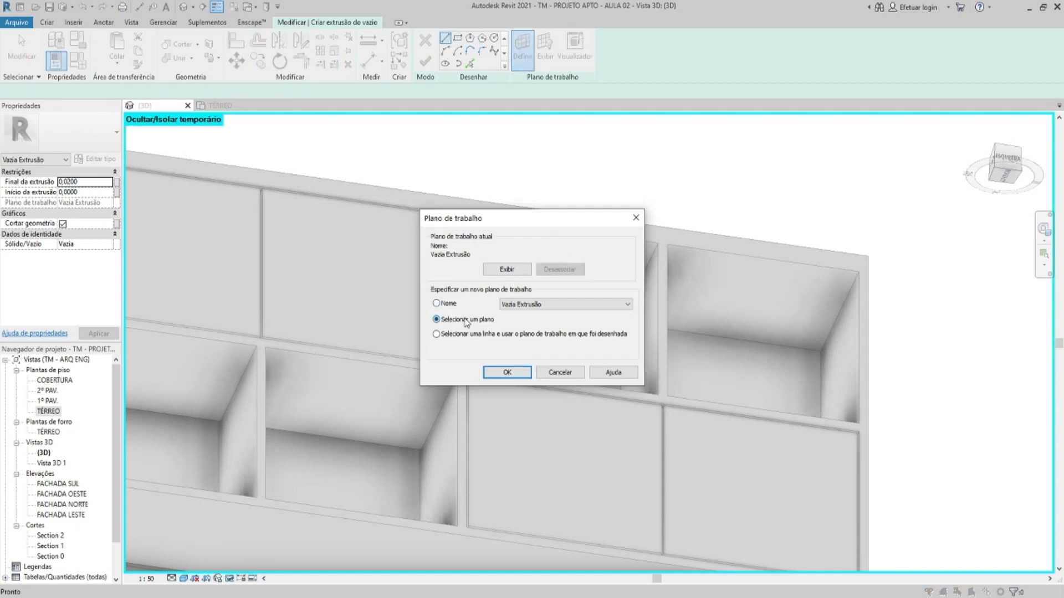
{"action": "left_click", "coordinate": [513, 368]}
{"action": "left_click", "coordinate": [560, 282]}
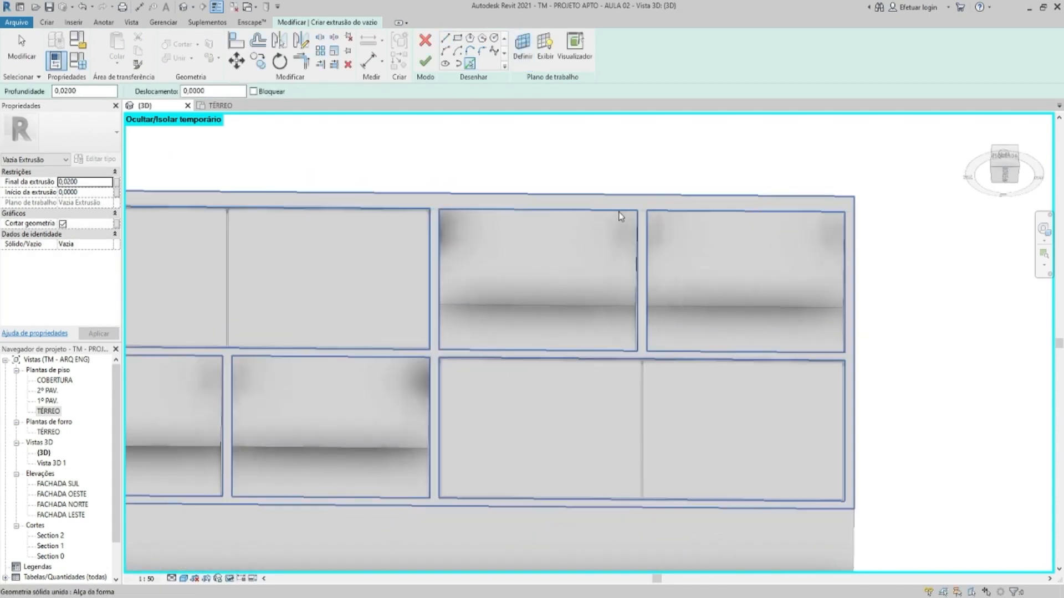
Sketch the void profile from the ceiling face outlines of the two upper-row open niches
{"action": "left_click", "coordinate": [619, 212]}
{"action": "mouse_move", "coordinate": [620, 217]}
{"action": "middle_mouse_down", "text": "shift"}
{"action": "mouse_move", "coordinate": [629, 237]}
{"action": "mouse_move", "coordinate": [688, 247]}
{"action": "middle_mouse_up", "text": "shift"}
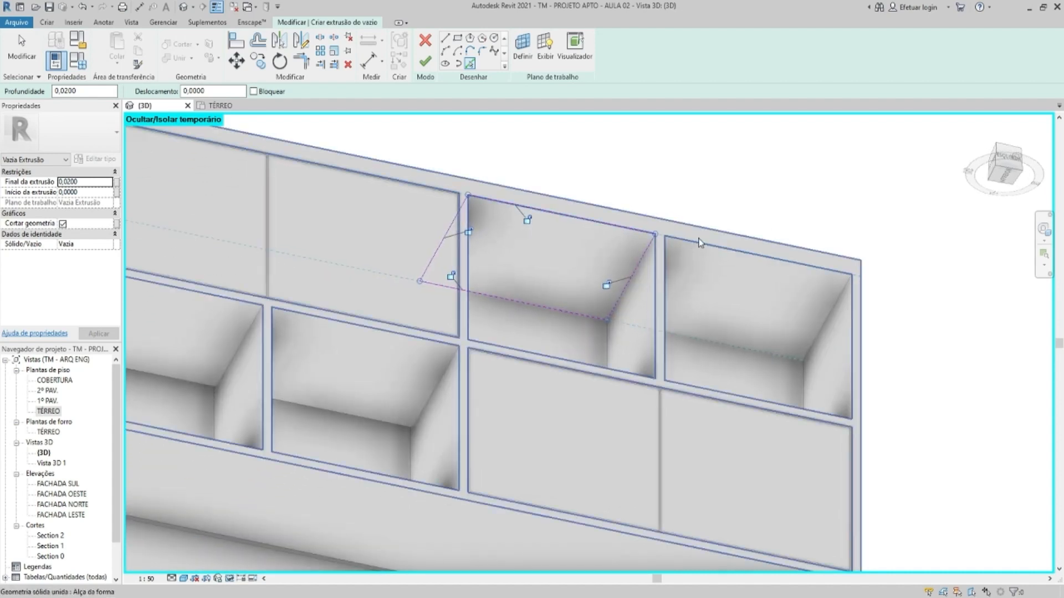
{"action": "key", "text": "Tab"}
{"action": "left_click", "coordinate": [700, 248]}
{"action": "key", "text": "Escape"}
{"action": "key", "text": "Escape"}
Move the first niche outline's front line to 0,02 m from its back line, leaving a narrow strip
{"action": "mouse_move", "coordinate": [707, 257]}
{"action": "middle_mouse_down", "text": "shift"}
{"action": "mouse_move", "coordinate": [682, 274]}
{"action": "mouse_move", "coordinate": [618, 228]}
{"action": "middle_mouse_up", "text": "shift"}
{"action": "left_click_drag", "start_coordinate": [614, 225], "coordinate": [602, 312]}
{"action": "type", "text": "0,02"}
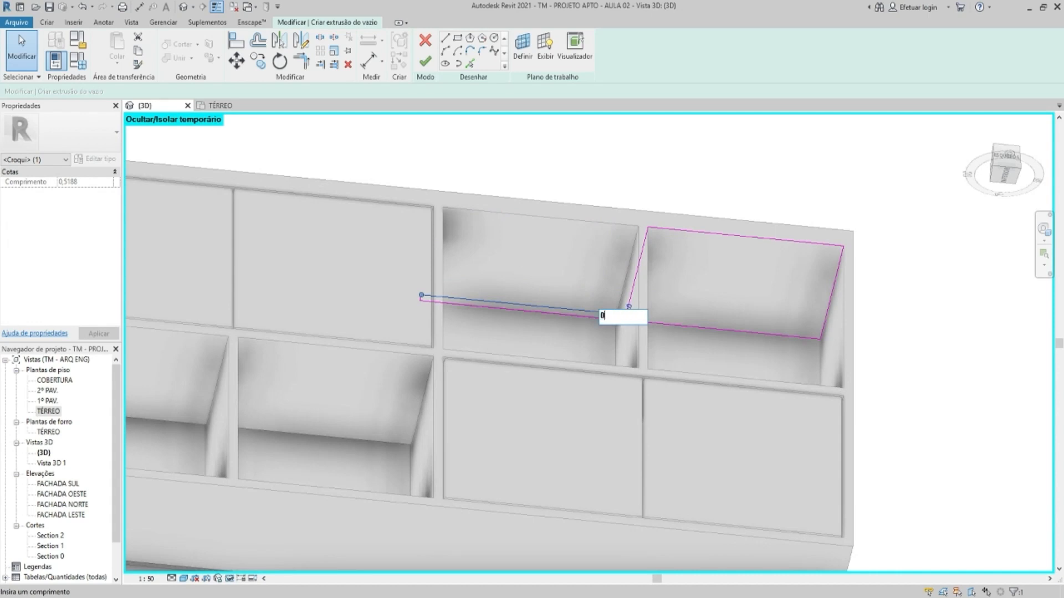
{"action": "key", "text": "Return"}
{"action": "key", "text": "Escape"}
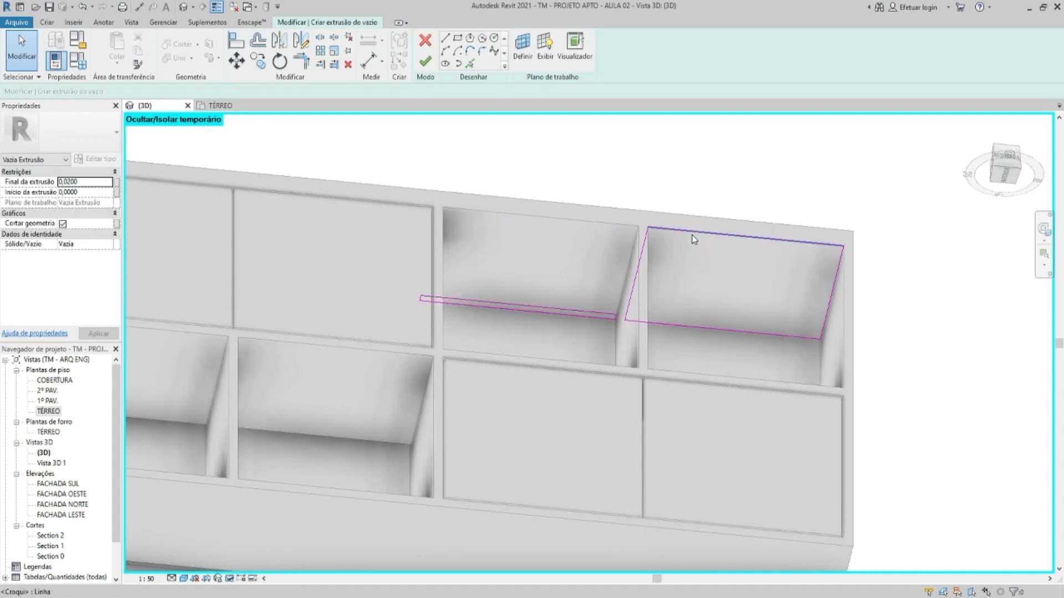
Move the second niche outline's front line level with the first strip's front line, and finish the void sketch
{"action": "left_click", "coordinate": [692, 235]}
{"action": "left_click_drag", "start_coordinate": [690, 242], "coordinate": [684, 268]}
{"action": "mouse_move", "coordinate": [675, 314]}
{"action": "left_mouse_down"}
{"action": "mouse_move", "coordinate": [672, 323]}
{"action": "mouse_move", "coordinate": [597, 315]}
{"action": "left_mouse_up"}
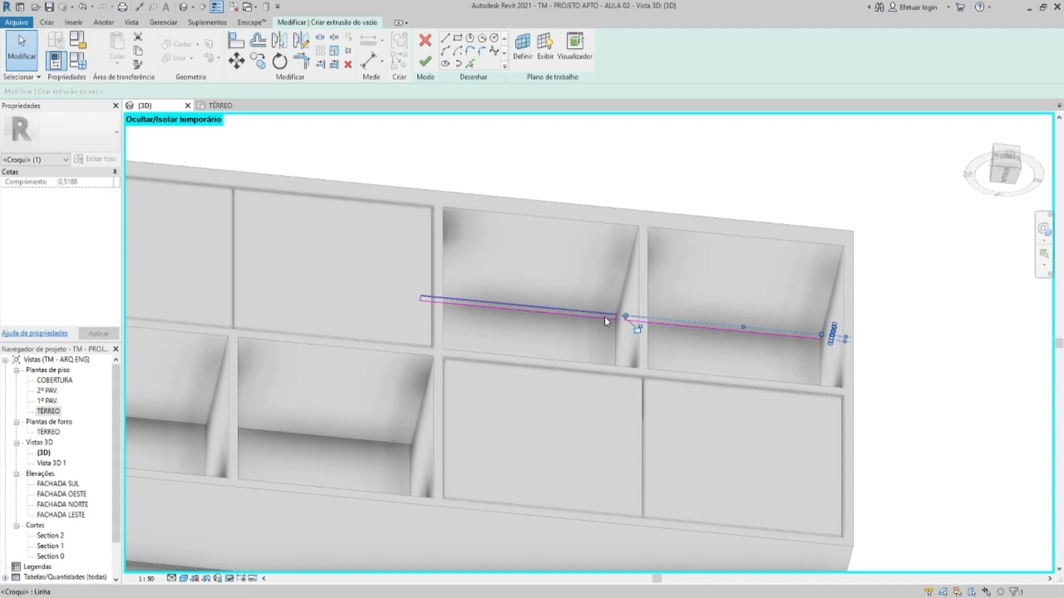
{"action": "key", "text": "Escape"}
{"action": "scroll", "coordinate": [751, 331], "scroll_direction": "down", "scroll_amount": 2}
{"action": "middle_click_drag", "start_coordinate": [767, 335], "coordinate": [726, 327], "text": "shift"}
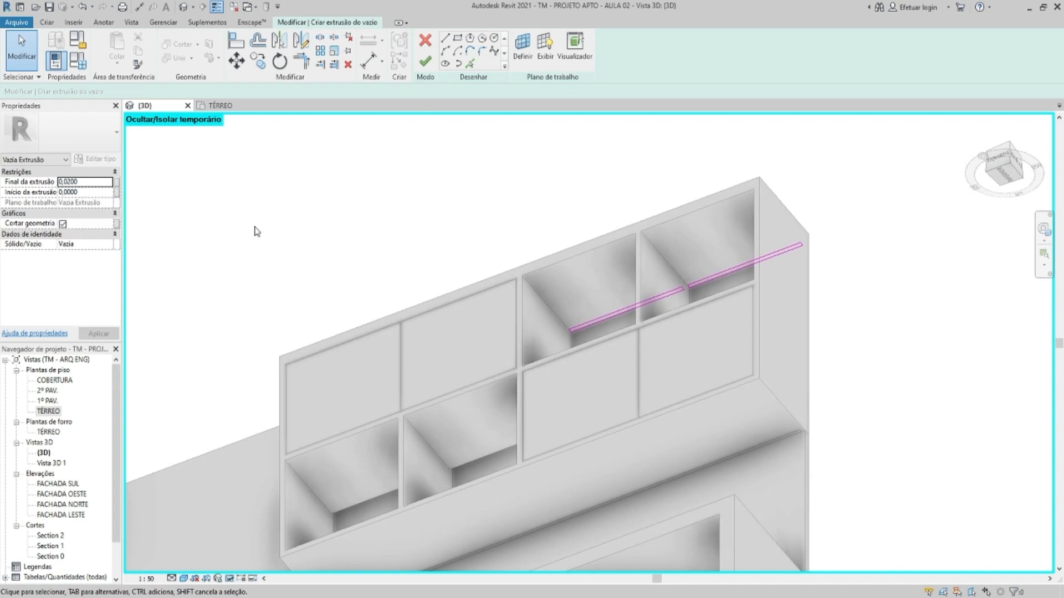
{"action": "left_click", "coordinate": [426, 66]}
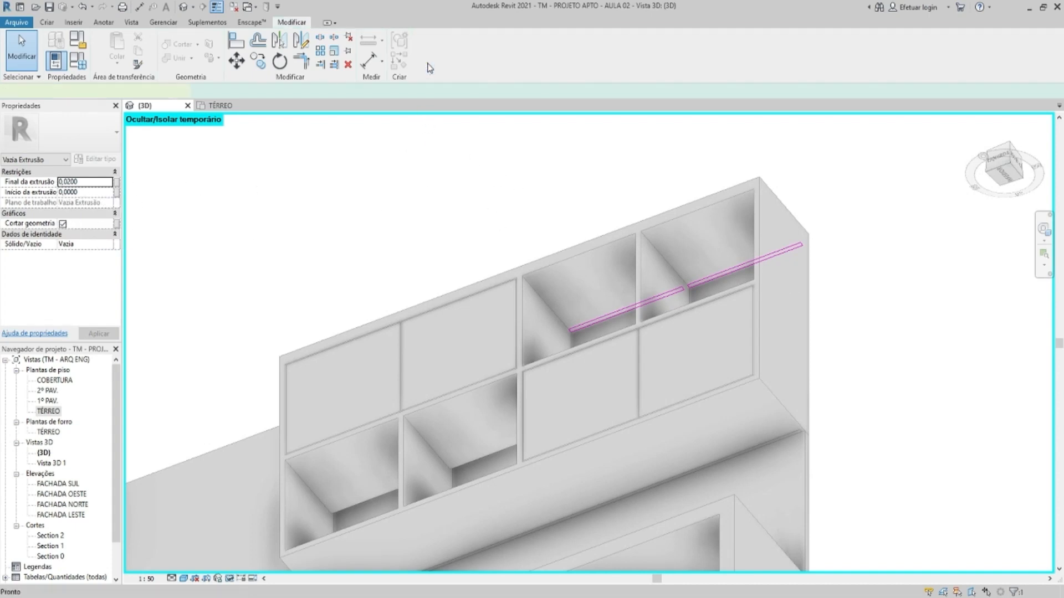
Reset the temporary hide/isolate so the whole room shows in the 3D view, and finish the in-place model
{"action": "mouse_move", "coordinate": [817, 251]}
{"action": "middle_mouse_down", "text": "shift"}
{"action": "mouse_move", "coordinate": [776, 238]}
{"action": "mouse_move", "coordinate": [845, 292]}
{"action": "mouse_move", "coordinate": [772, 199]}
{"action": "mouse_move", "coordinate": [777, 378]}
{"action": "mouse_move", "coordinate": [720, 221]}
{"action": "mouse_move", "coordinate": [475, 230]}
{"action": "mouse_move", "coordinate": [463, 204]}
{"action": "middle_mouse_up", "text": "shift"}
{"action": "key", "text": "h"}
{"action": "key", "text": "r"}
{"action": "middle_click_drag", "start_coordinate": [485, 315], "coordinate": [499, 343], "text": "shift"}
{"action": "left_click", "coordinate": [451, 358]}
{"action": "key", "text": "Escape"}
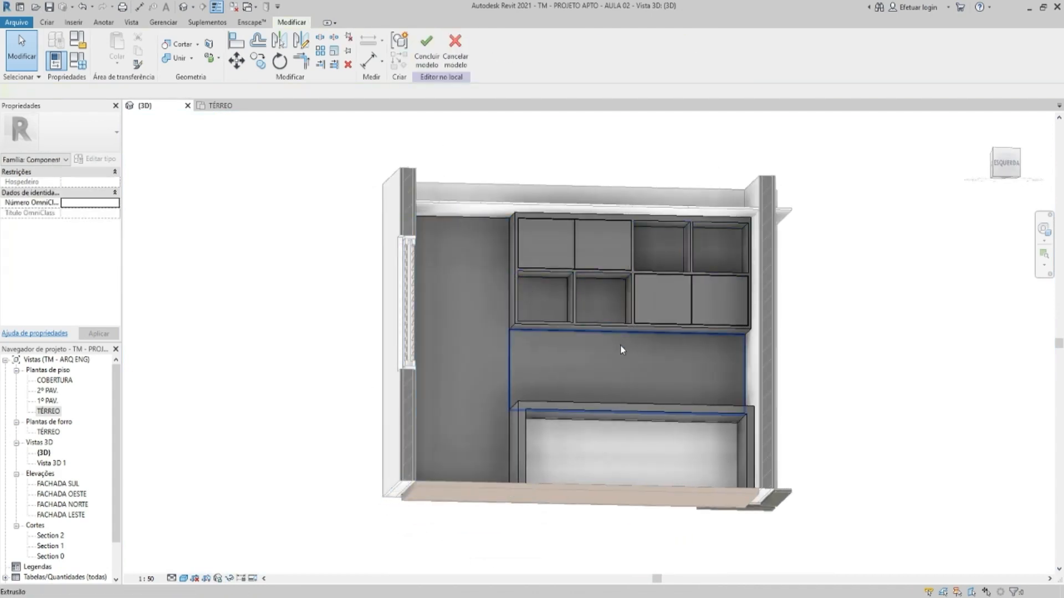
{"action": "scroll", "coordinate": [624, 351], "scroll_direction": "up", "scroll_amount": 2}
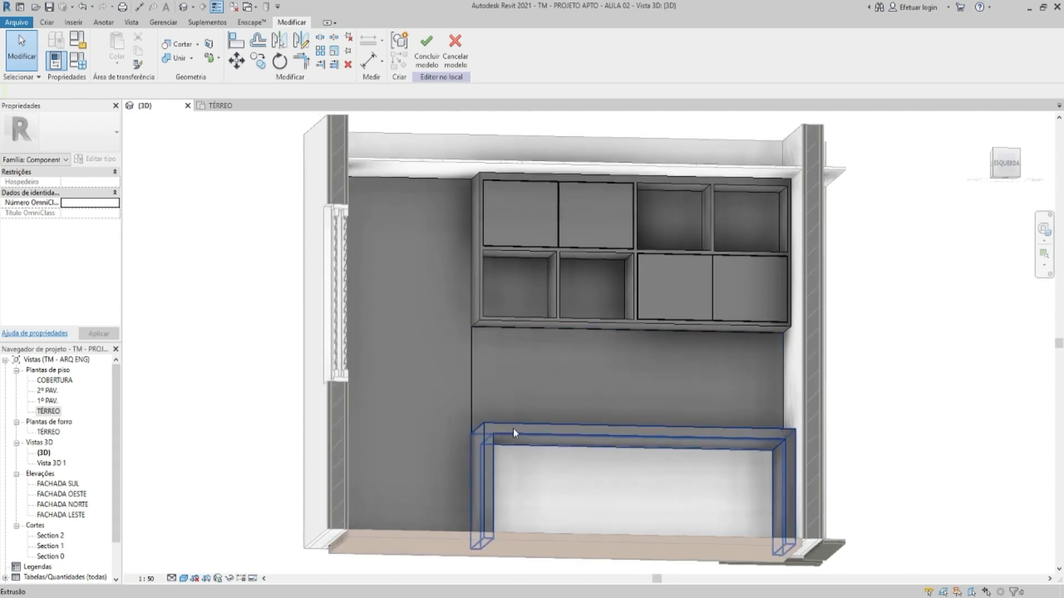
{"action": "left_click", "coordinate": [517, 418]}
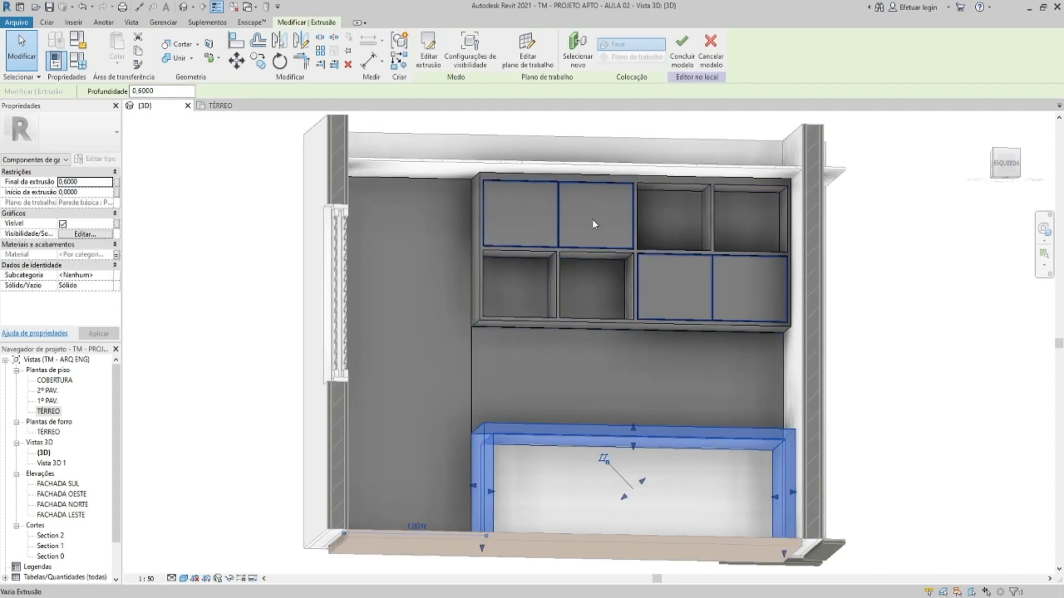
{"action": "left_click", "coordinate": [677, 57]}
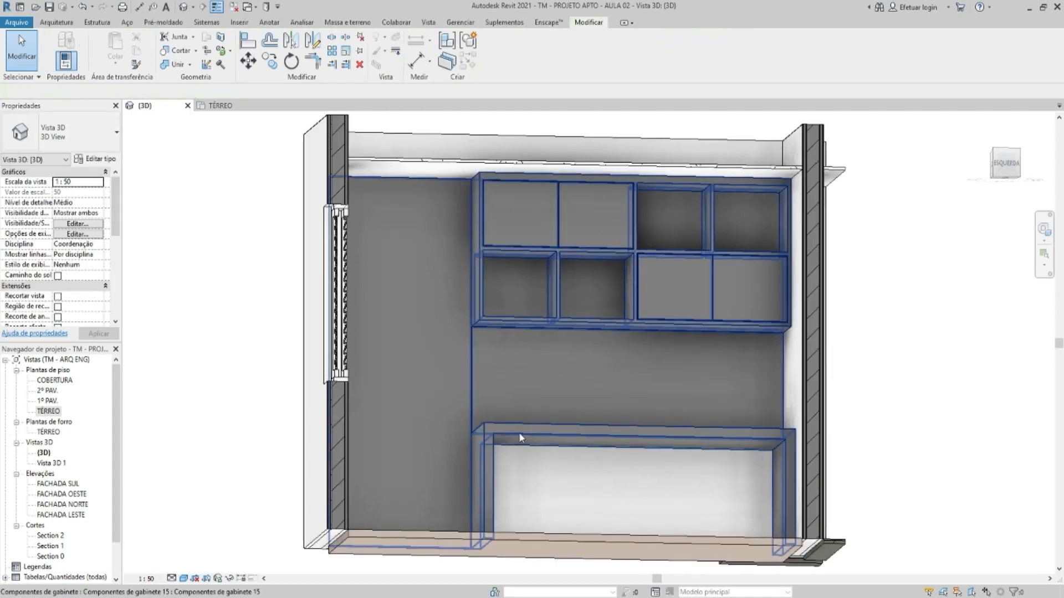
Set the in-place furniture's PORTAS material to Laca Branca and both its panel material and MATERIAL parameters to Madeira
{"action": "left_click", "coordinate": [547, 366]}
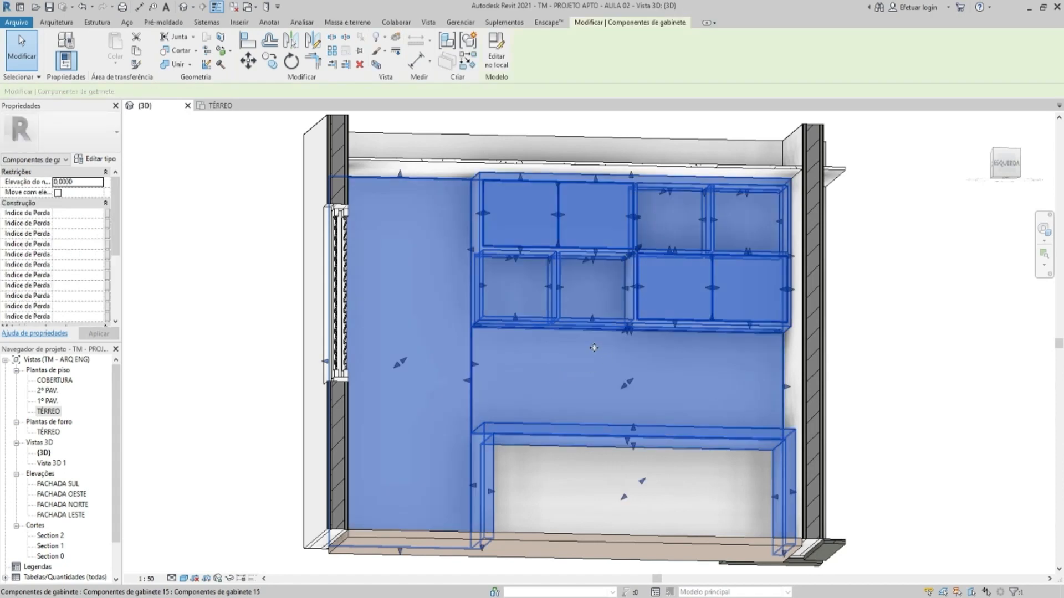
{"action": "key", "text": "Escape"}
{"action": "left_click", "coordinate": [574, 365]}
{"action": "key", "text": "Escape"}
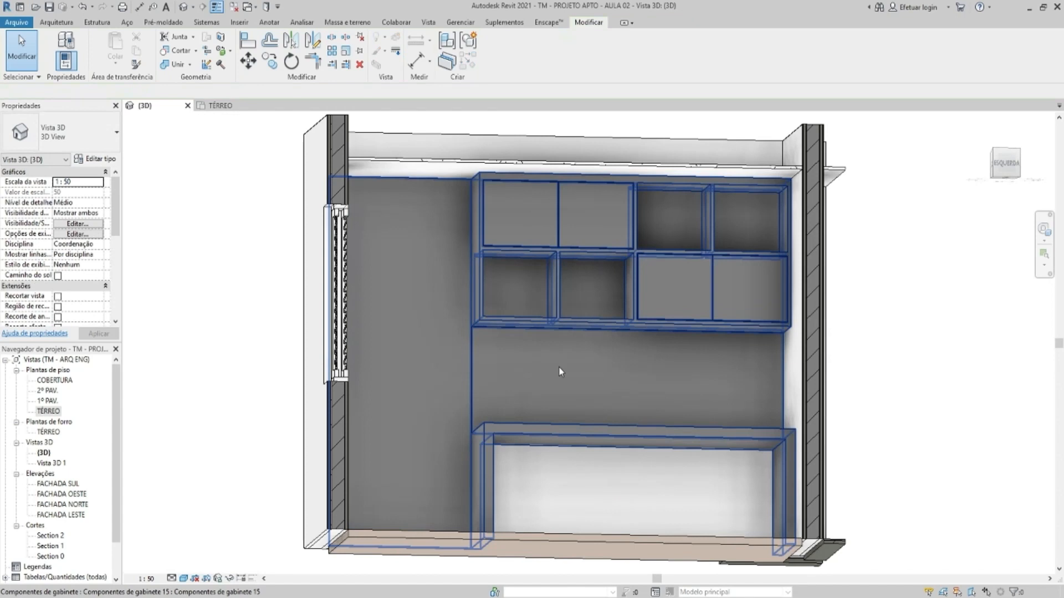
{"action": "left_click", "coordinate": [556, 366]}
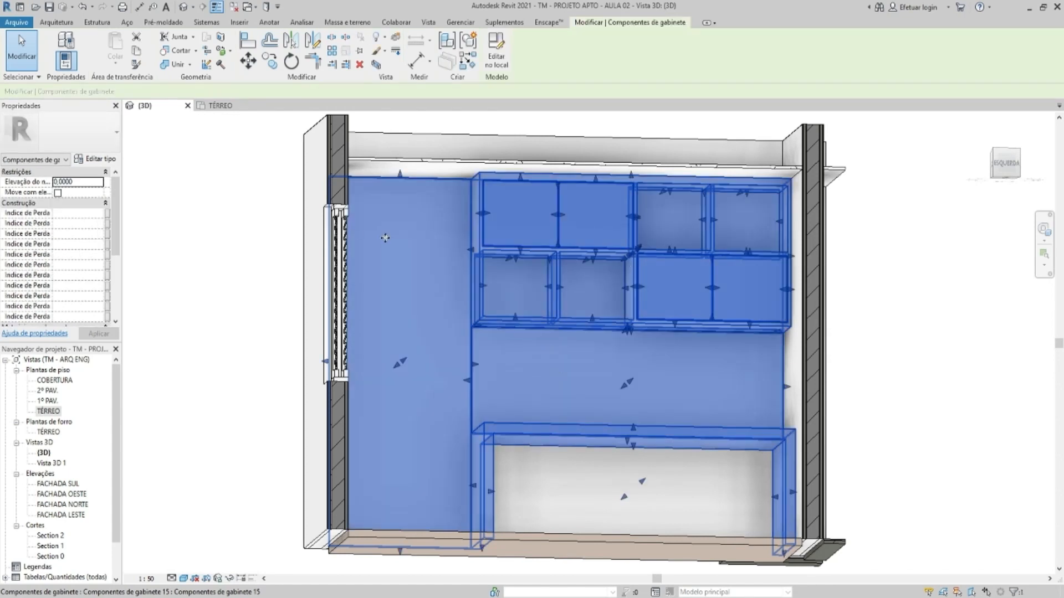
{"action": "scroll", "coordinate": [71, 221], "scroll_direction": "down", "scroll_amount": 5}
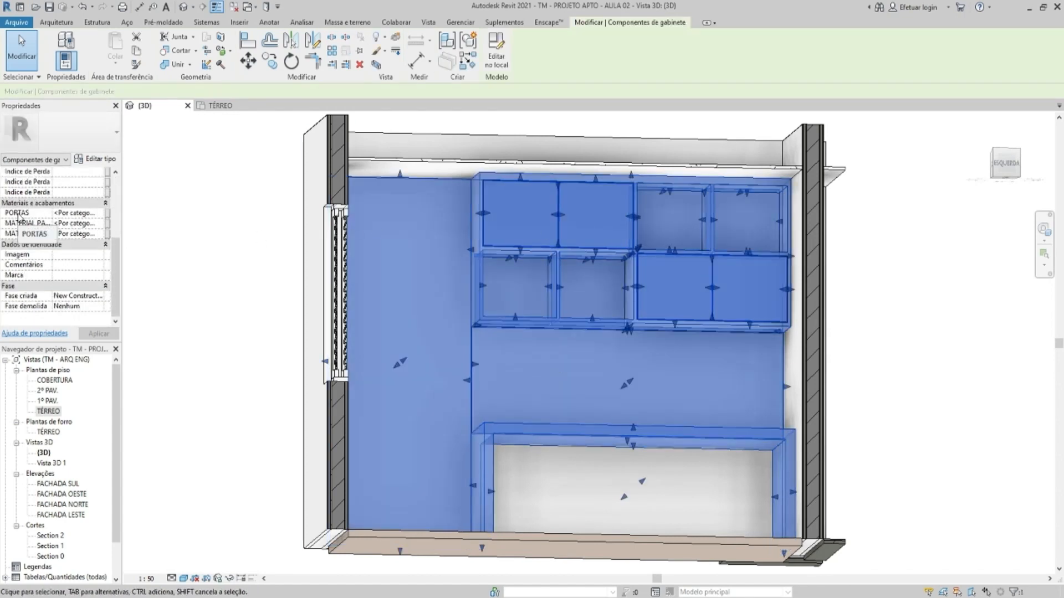
{"action": "left_click", "coordinate": [78, 212]}
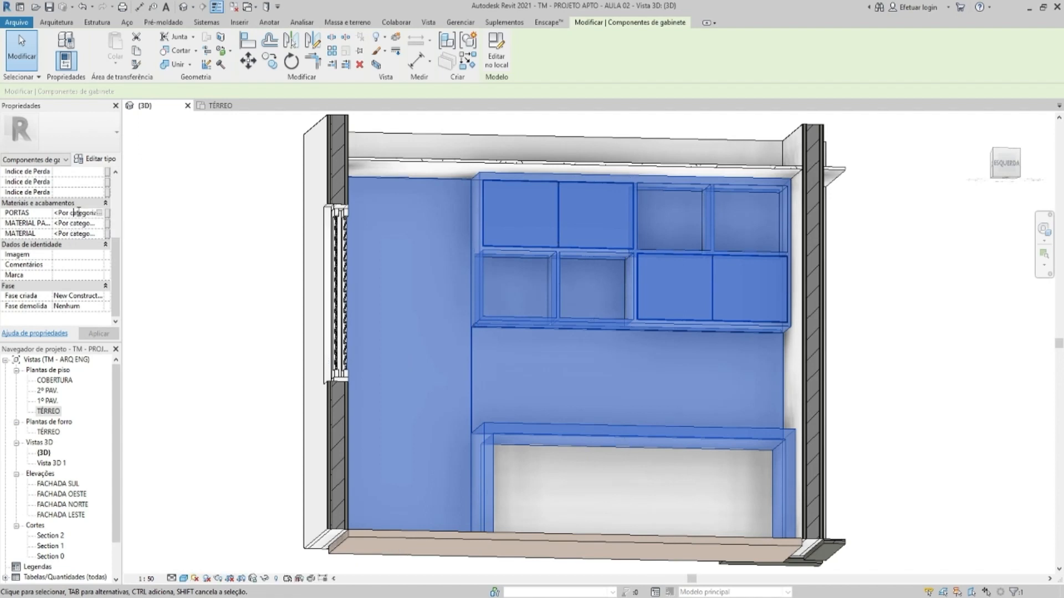
{"action": "type", "text": "LA"}
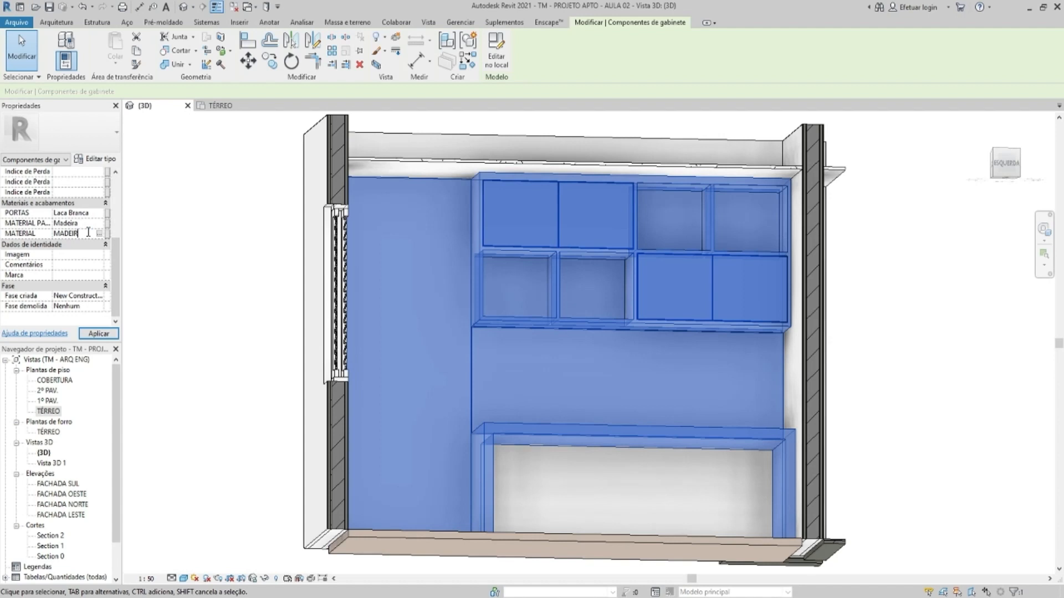
{"action": "key", "text": "Escape"}
Reopen the in-place furniture to check the material of the tall wall panel beside the cabinets, and finish the model
{"action": "middle_click_drag", "start_coordinate": [444, 281], "coordinate": [755, 358], "text": "shift"}
{"action": "middle_click_drag", "start_coordinate": [618, 246], "coordinate": [603, 272], "text": "shift"}
{"action": "left_click", "coordinate": [576, 347]}
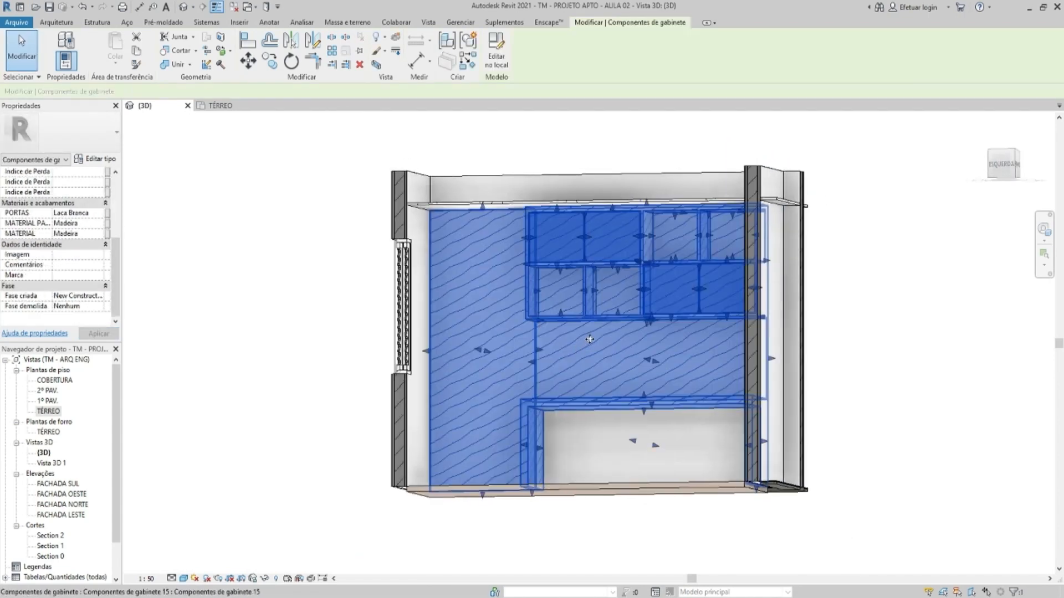
{"action": "left_click", "coordinate": [496, 62]}
{"action": "left_click", "coordinate": [481, 349]}
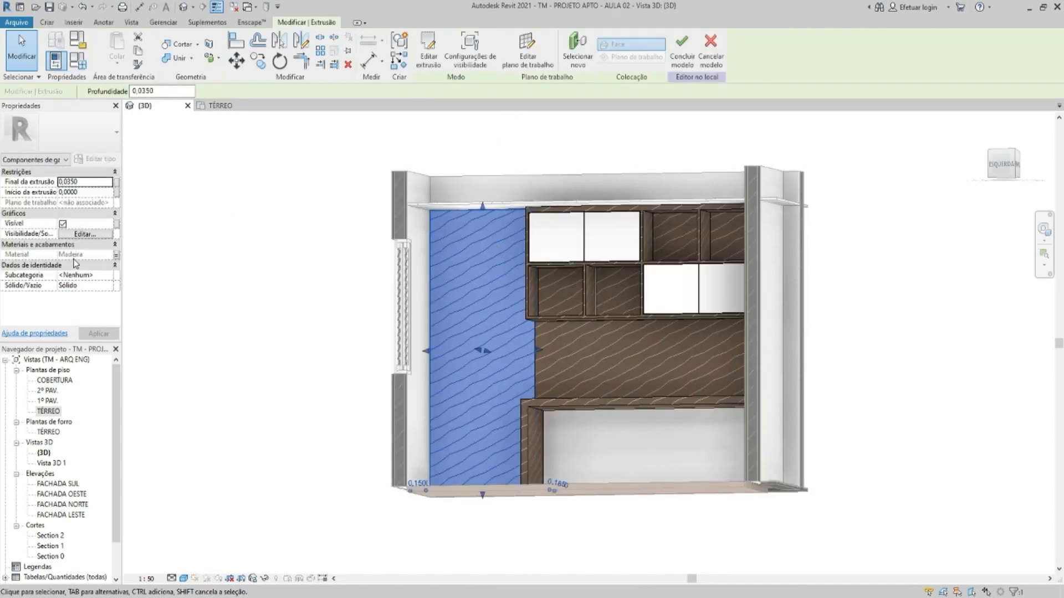
{"action": "left_click", "coordinate": [225, 251]}
{"action": "left_click", "coordinate": [427, 46]}
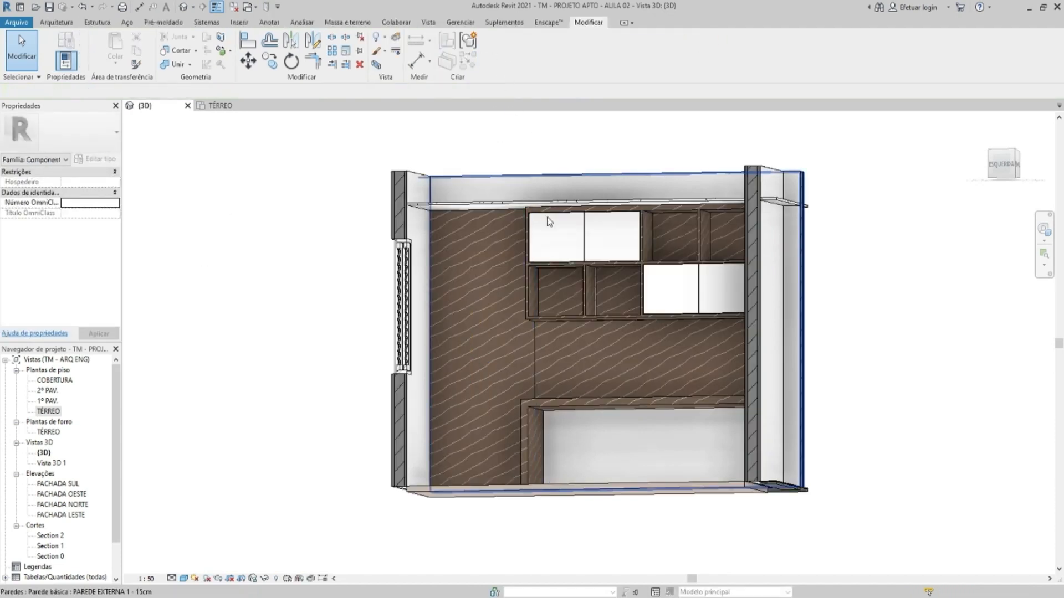
Reveal the hidden elements in the 3D view and extend the section box outward on the open side of the room
{"action": "middle_click_drag", "start_coordinate": [593, 268], "coordinate": [610, 407], "text": "shift"}
{"action": "scroll", "coordinate": [584, 388], "scroll_direction": "down", "scroll_amount": 1}
{"action": "middle_click_drag", "start_coordinate": [578, 384], "coordinate": [626, 398]}
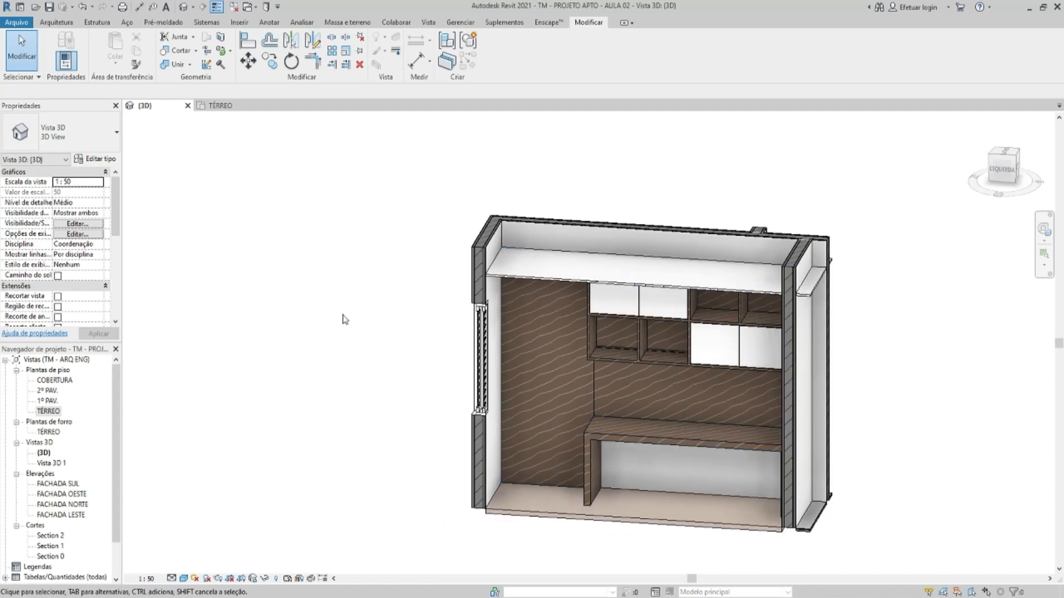
{"action": "scroll", "coordinate": [175, 252], "scroll_direction": "down", "scroll_amount": 3}
{"action": "middle_click_drag", "start_coordinate": [274, 256], "coordinate": [397, 262]}
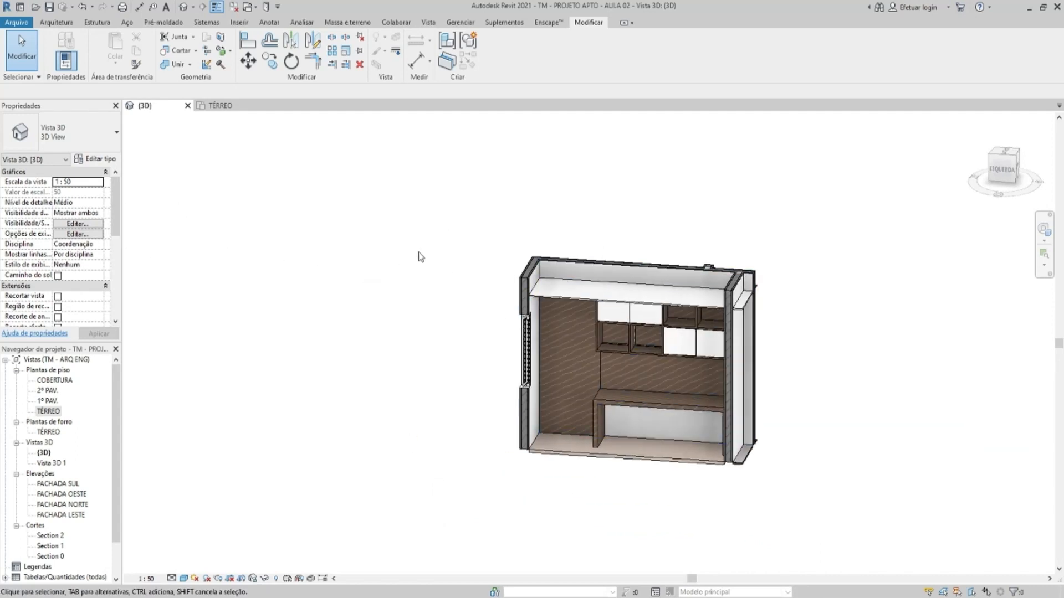
{"action": "key", "text": "r"}
{"action": "key", "text": "h"}
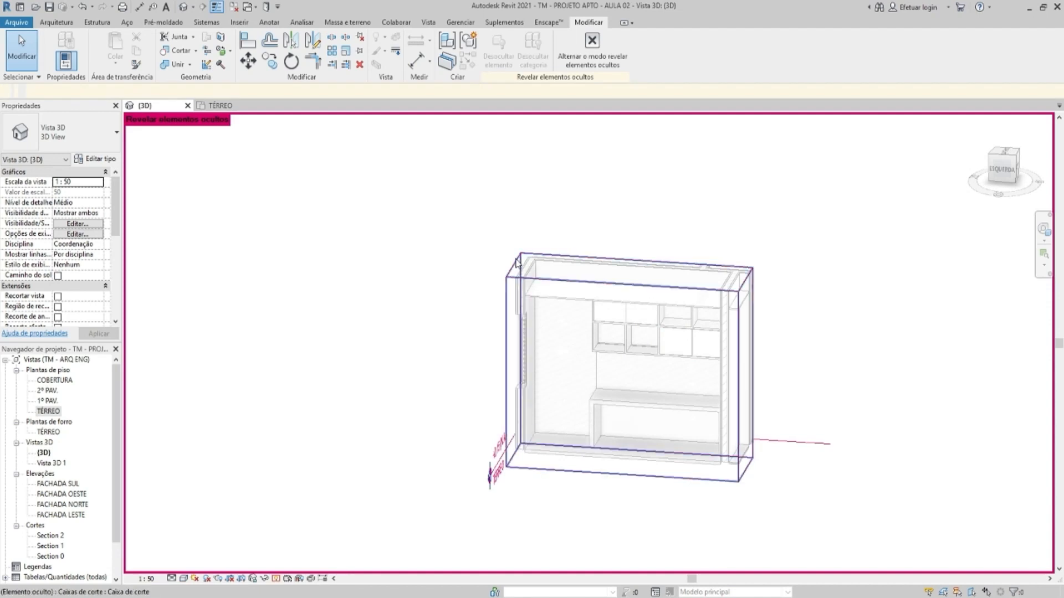
{"action": "left_click", "coordinate": [516, 262]}
{"action": "middle_click_drag", "start_coordinate": [516, 263], "coordinate": [592, 250], "text": "shift"}
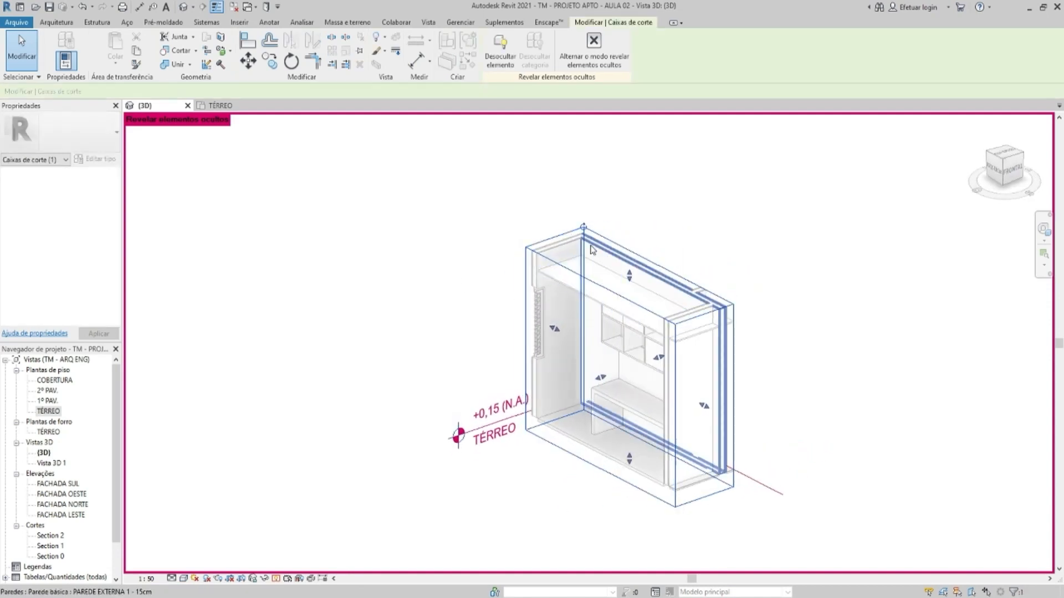
{"action": "middle_click_drag", "start_coordinate": [660, 345], "coordinate": [610, 349], "text": "shift"}
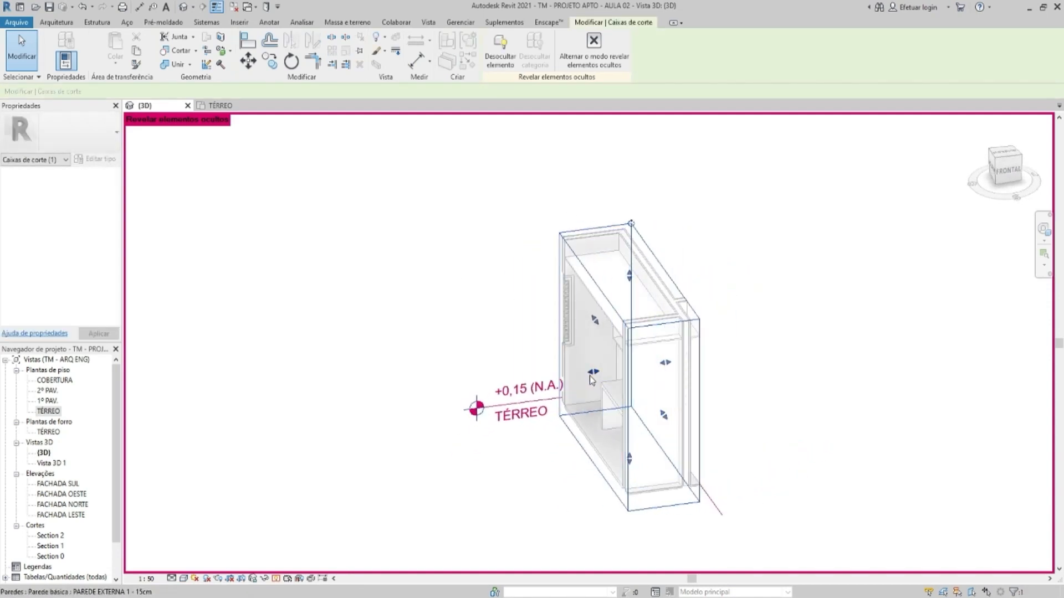
{"action": "left_click_drag", "start_coordinate": [592, 375], "coordinate": [556, 375]}
{"action": "left_click", "coordinate": [418, 301]}
{"action": "middle_click_drag", "start_coordinate": [418, 301], "coordinate": [535, 313], "text": "shift"}
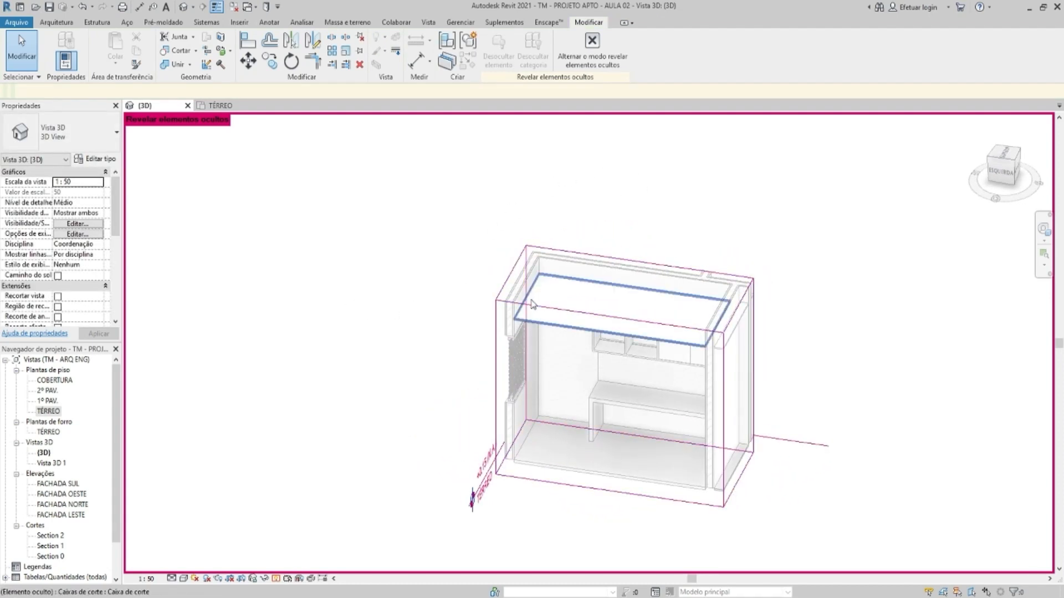
Unhide the section box in the 3D view and leave the reveal hidden elements mode
{"action": "left_click", "coordinate": [537, 314]}
{"action": "middle_click_drag", "start_coordinate": [505, 370], "coordinate": [509, 344], "text": "shift"}
{"action": "left_click", "coordinate": [504, 48]}
{"action": "left_click", "coordinate": [632, 204]}
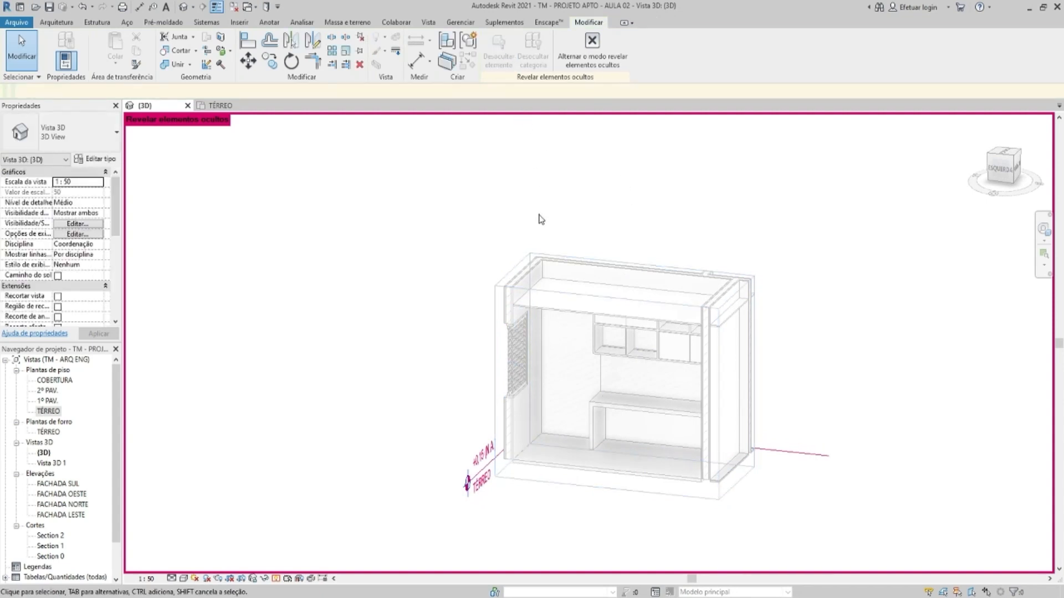
{"action": "left_click", "coordinate": [592, 49]}
{"action": "mouse_move", "coordinate": [547, 233]}
{"action": "middle_mouse_down", "text": "shift"}
{"action": "mouse_move", "coordinate": [576, 214]}
{"action": "mouse_move", "coordinate": [562, 206]}
{"action": "mouse_move", "coordinate": [574, 202]}
{"action": "middle_mouse_up", "text": "shift"}
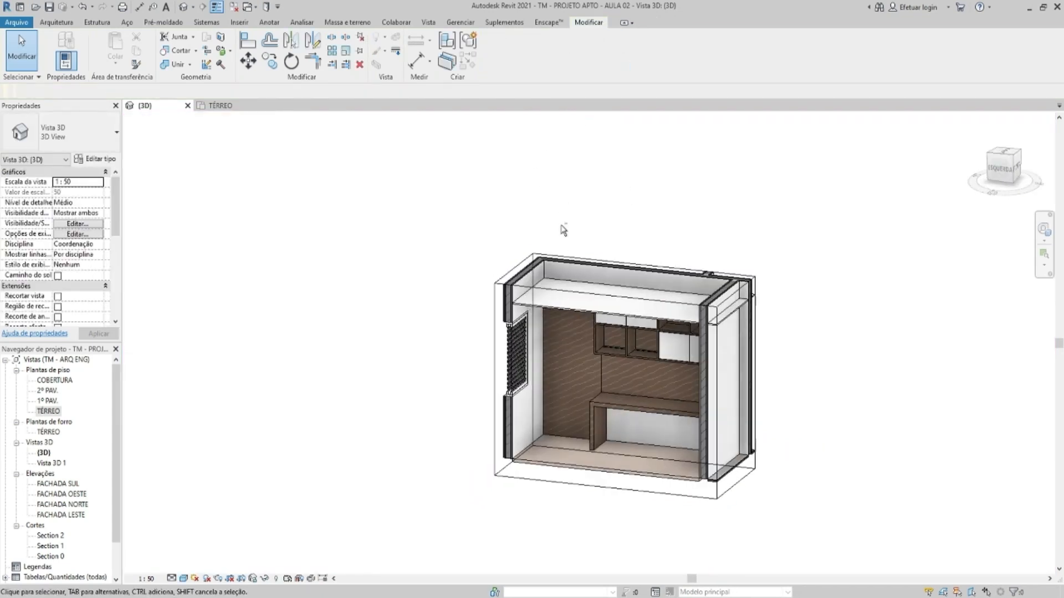
Switch the reveal hidden elements mode on and off twice, and hide the section box in the 3D view
{"action": "left_click", "coordinate": [275, 580]}
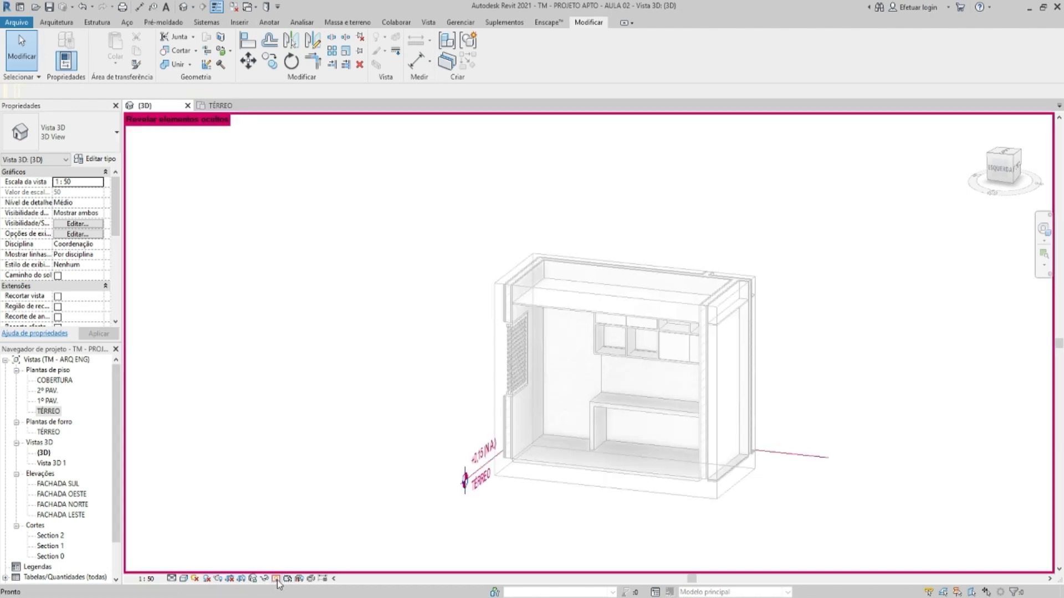
{"action": "left_click", "coordinate": [276, 580]}
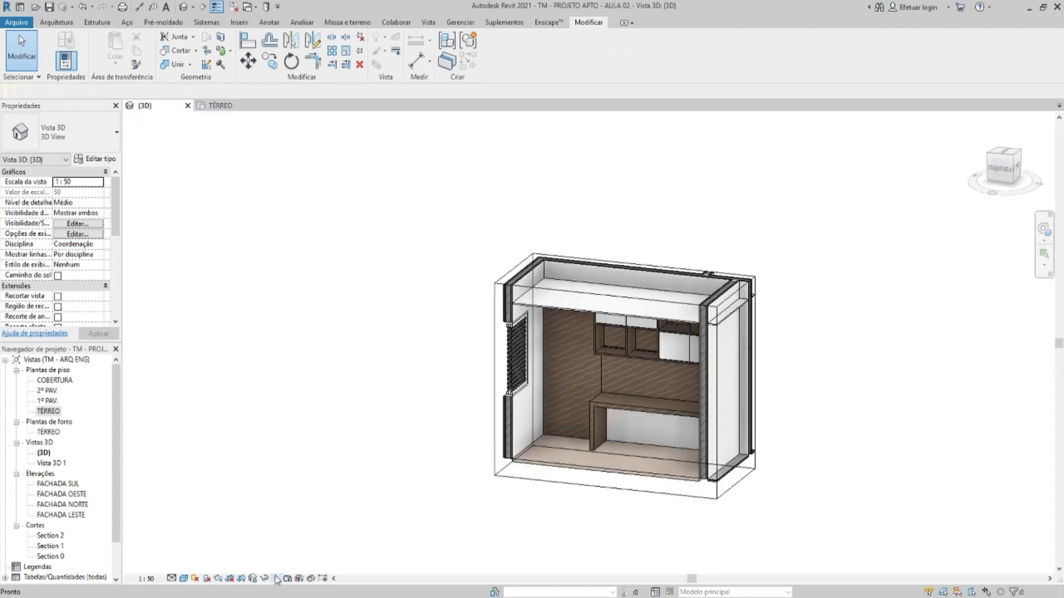
{"action": "left_click", "coordinate": [277, 580]}
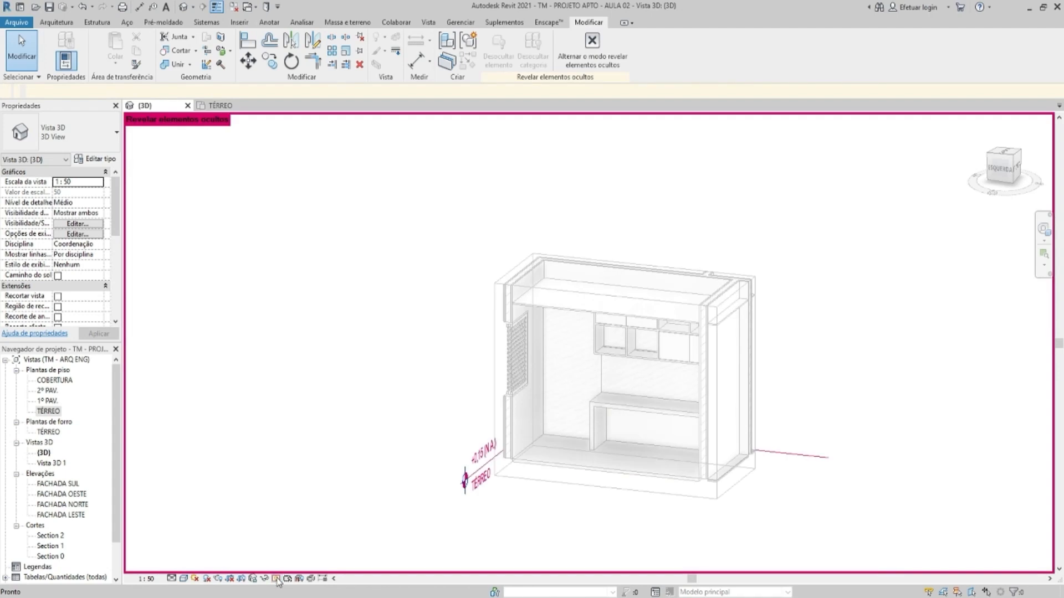
{"action": "left_click", "coordinate": [277, 580]}
{"action": "left_click", "coordinate": [497, 296]}
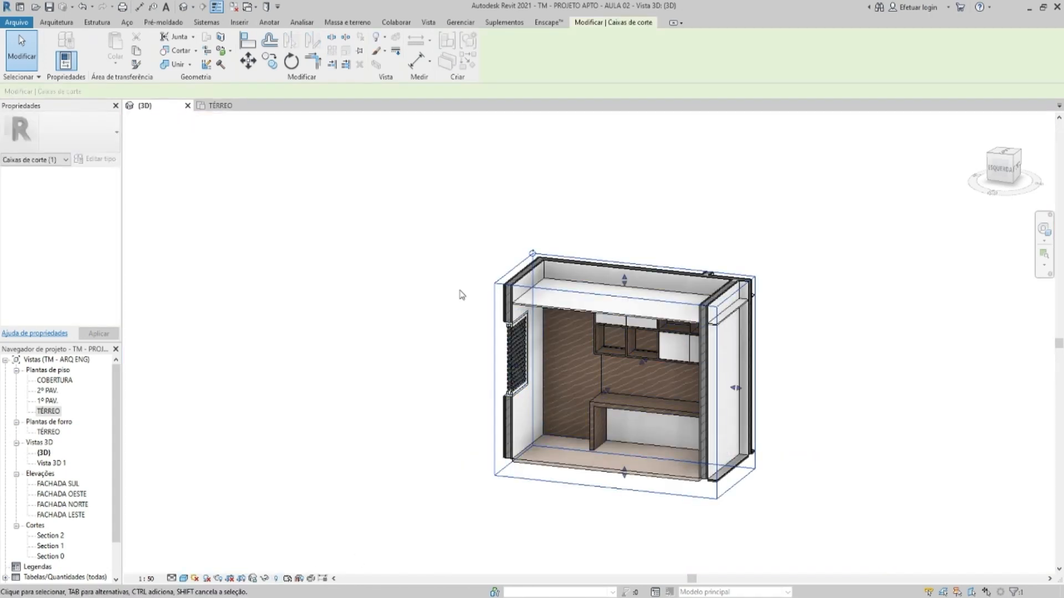
{"action": "left_click", "coordinate": [441, 240]}
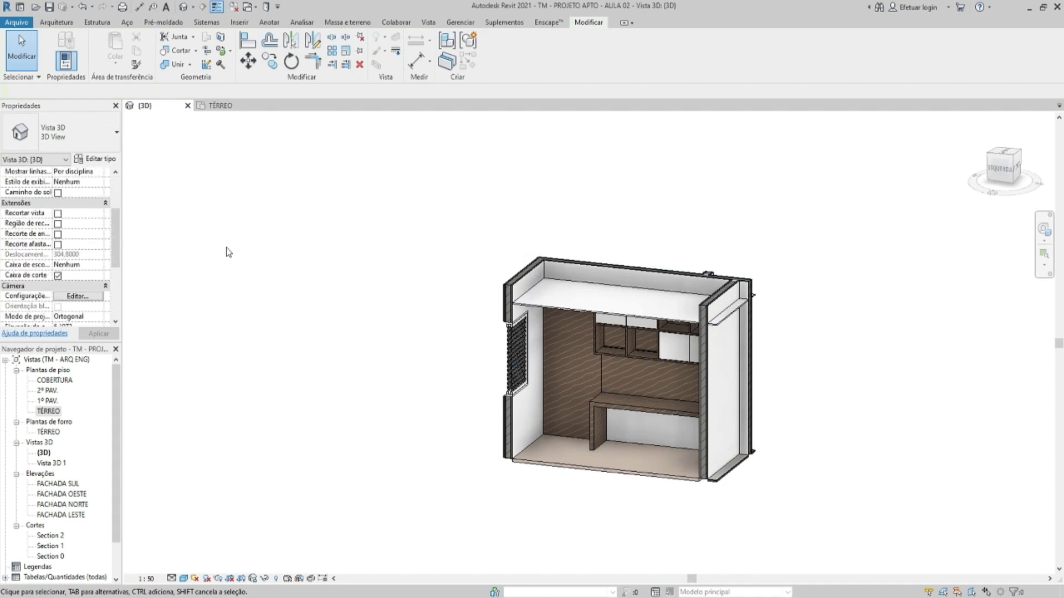
Turn off the section box in the {3D} view so the whole apartment model is displayed
{"action": "left_click_drag", "start_coordinate": [113, 231], "coordinate": [114, 200]}
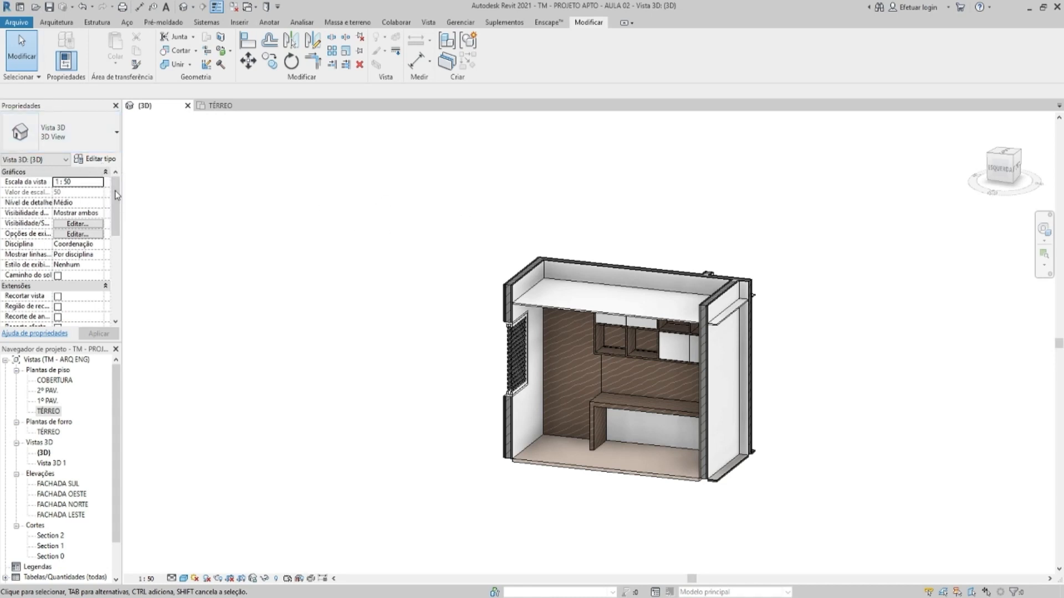
{"action": "left_click_drag", "start_coordinate": [118, 191], "coordinate": [112, 233]}
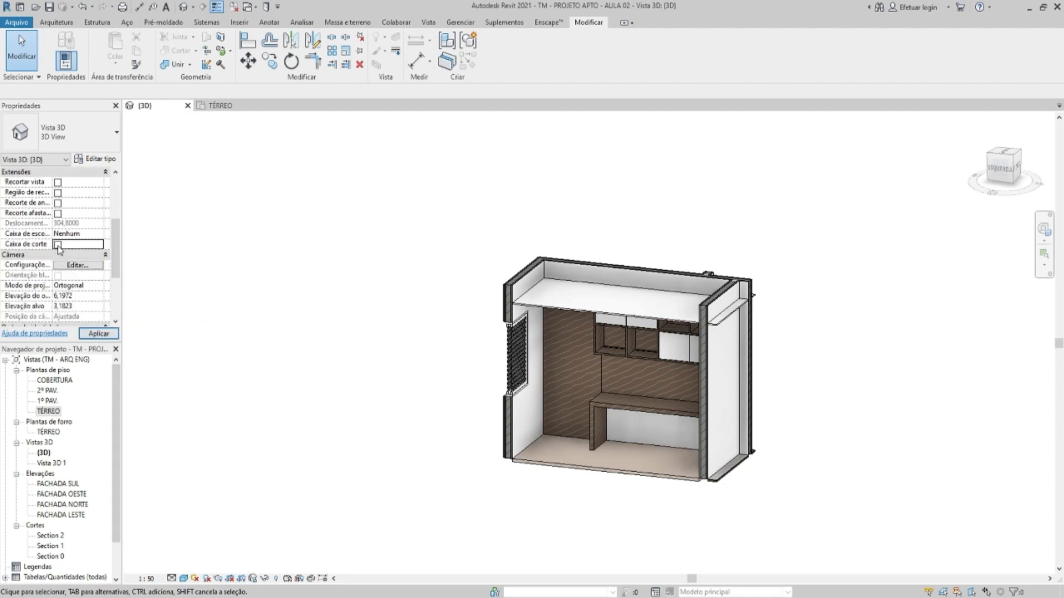
{"action": "scroll", "coordinate": [426, 232], "scroll_direction": "down", "scroll_amount": 1}
{"action": "middle_click_drag", "start_coordinate": [427, 232], "coordinate": [408, 228]}
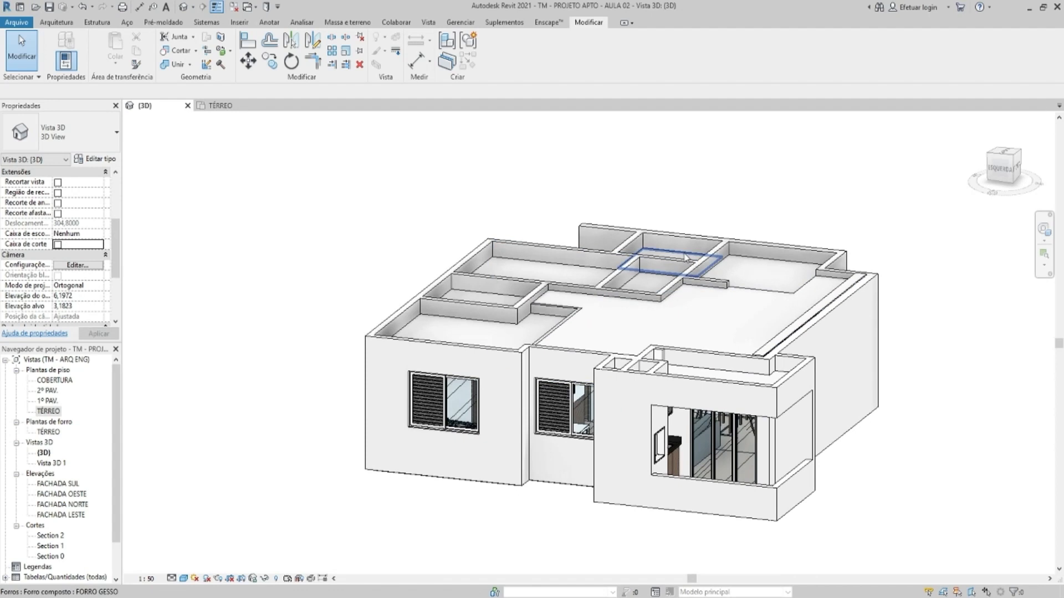
Open the perspective view Vista 3D 1 and use the steering wheel to turn the camera around the wall cabinets and desk
{"action": "left_click", "coordinate": [49, 463]}
{"action": "double_click", "coordinate": [54, 467]}
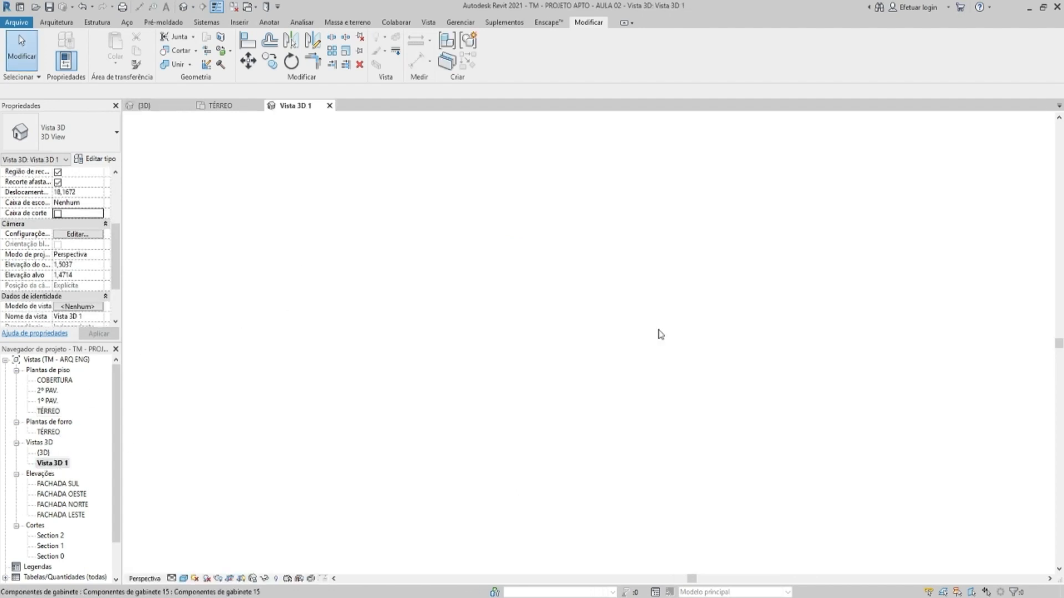
{"action": "key", "text": "F8"}
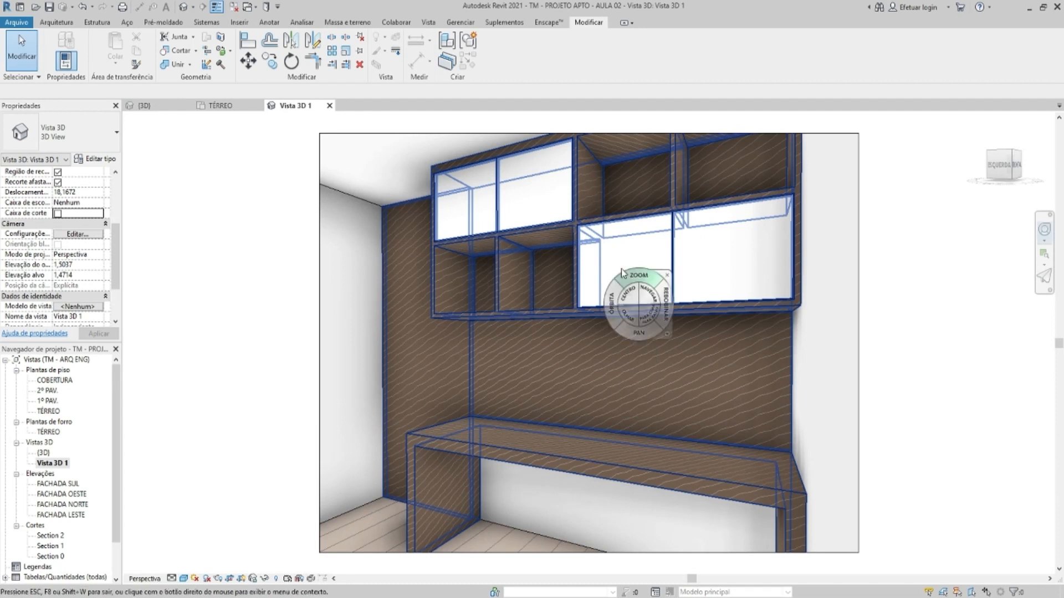
{"action": "left_click_drag", "start_coordinate": [590, 298], "coordinate": [334, 345]}
{"action": "key", "text": "Escape"}
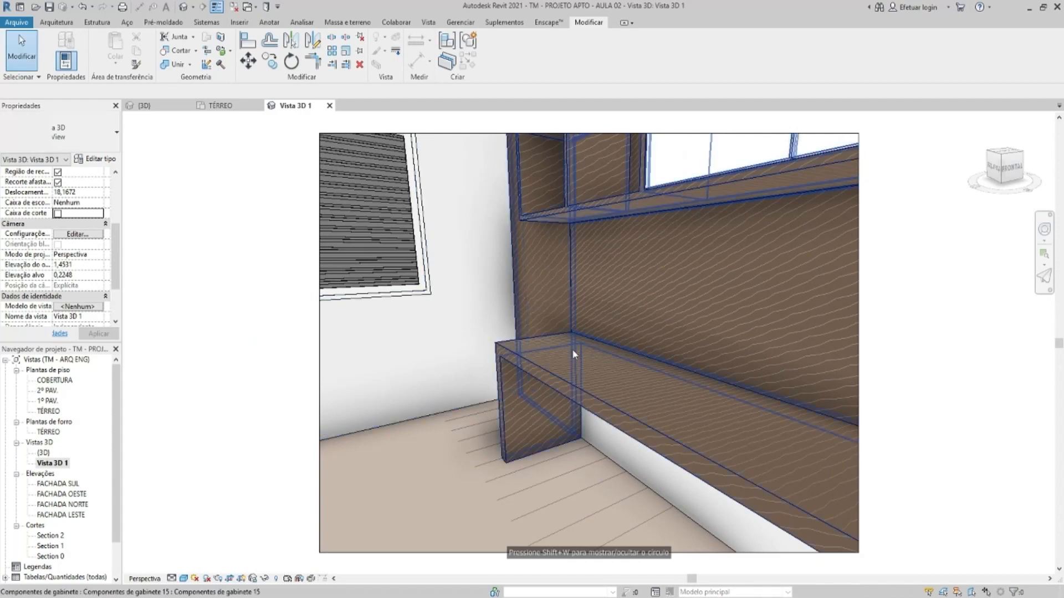